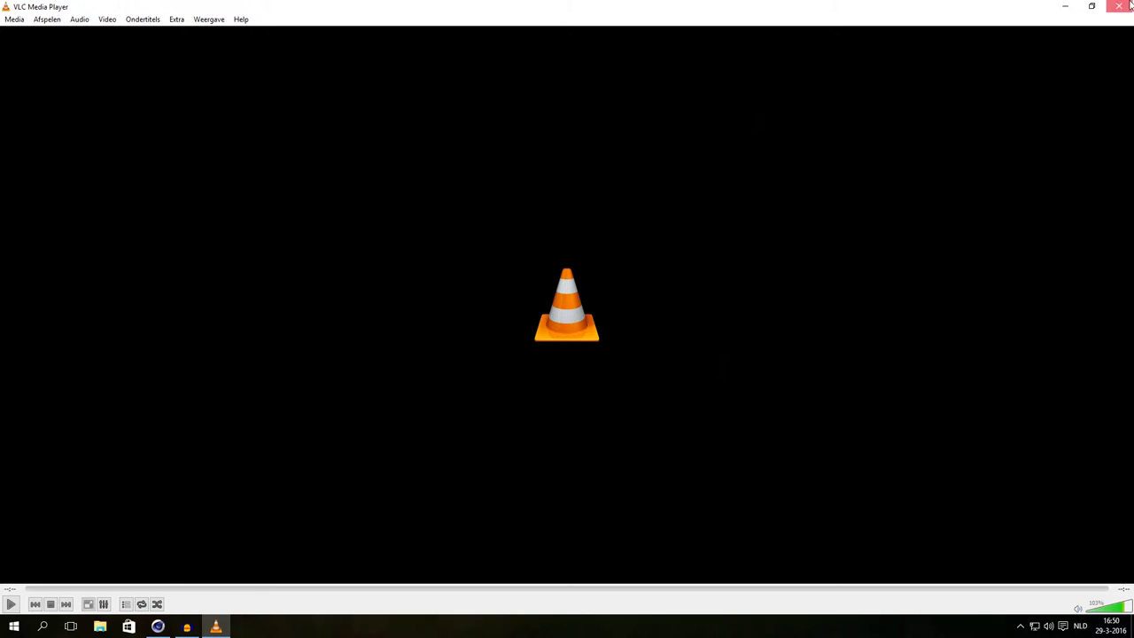
Switch to CINEMA 4D and create a MoText object with the text PIXEL.
{"action": "left_click", "coordinate": [1131, 5]}
{"action": "left_click", "coordinate": [157, 626]}
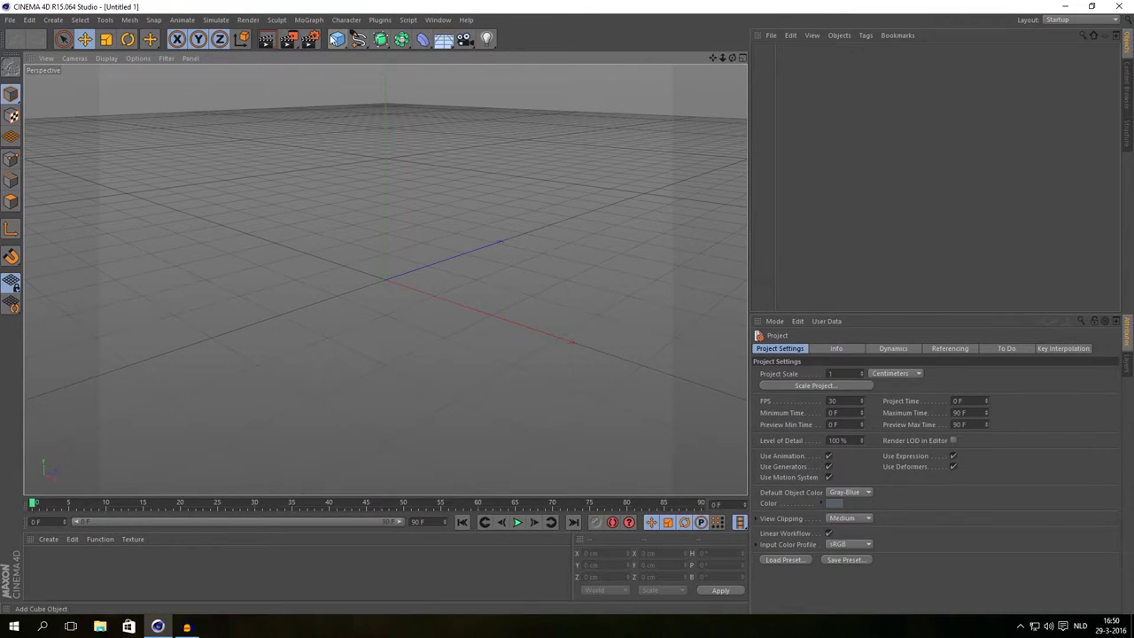
{"action": "left_click", "coordinate": [317, 22]}
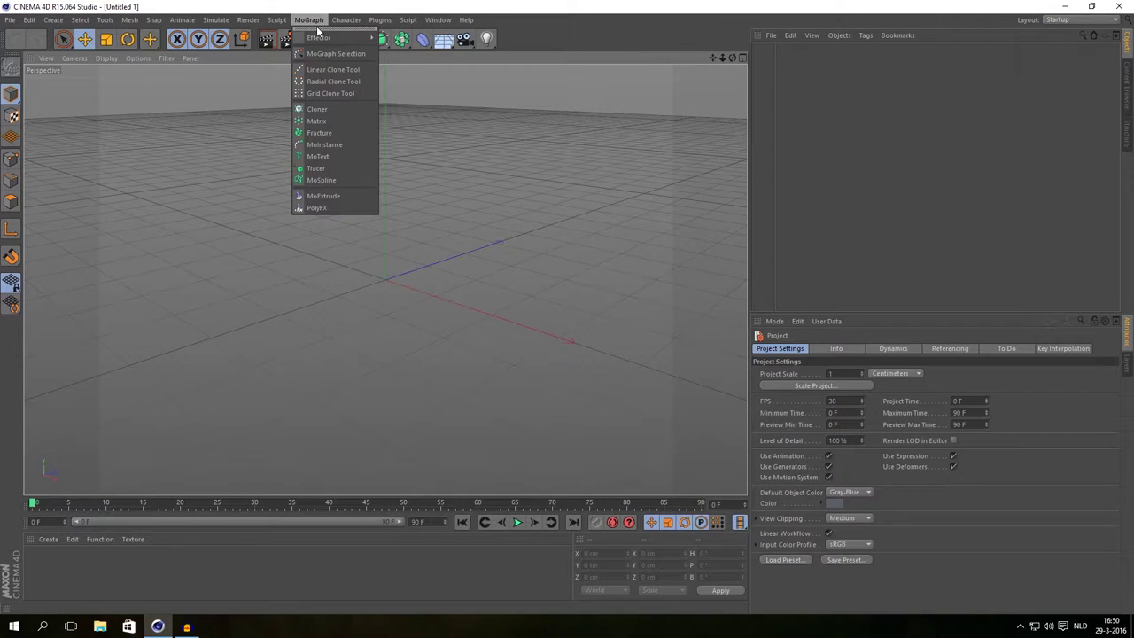
{"action": "left_click", "coordinate": [317, 156]}
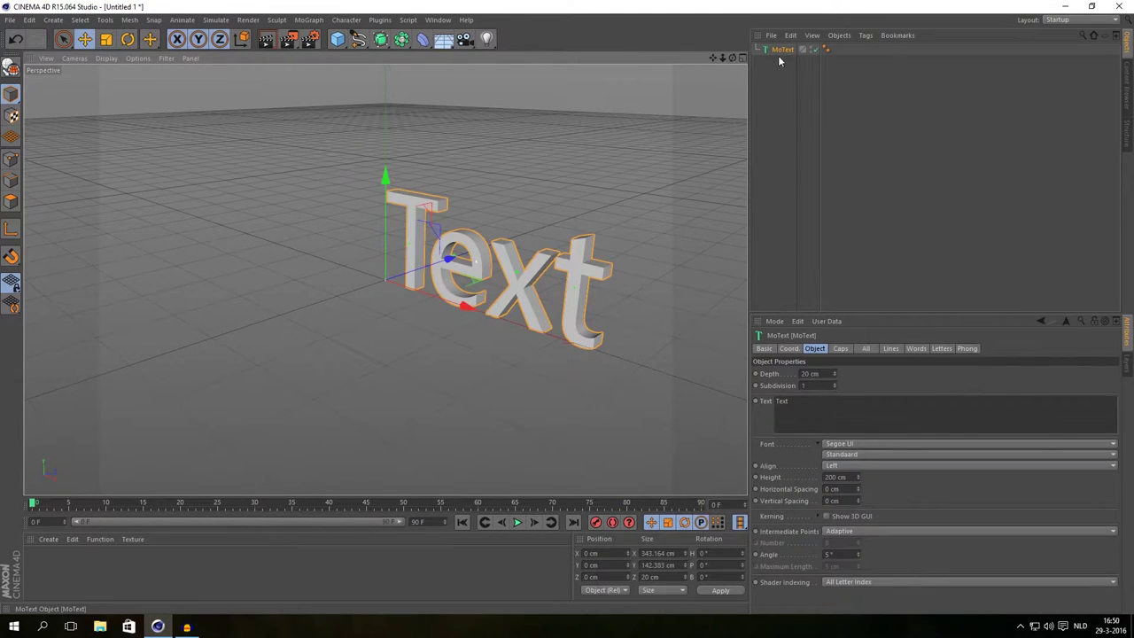
{"action": "double_click", "coordinate": [779, 400]}
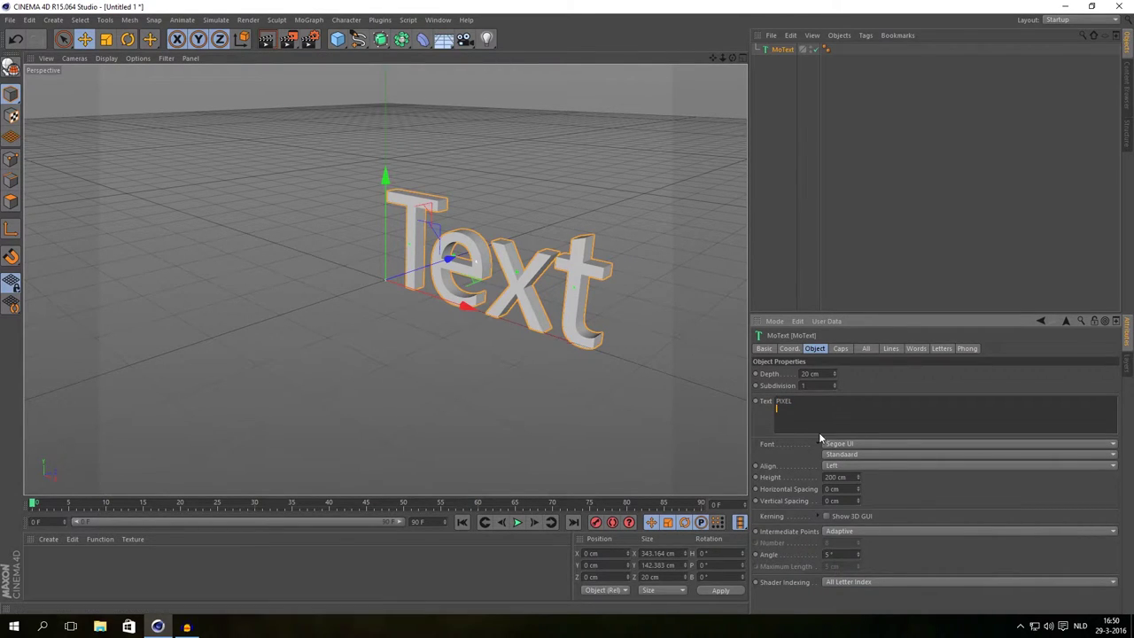
{"action": "left_click", "coordinate": [873, 385]}
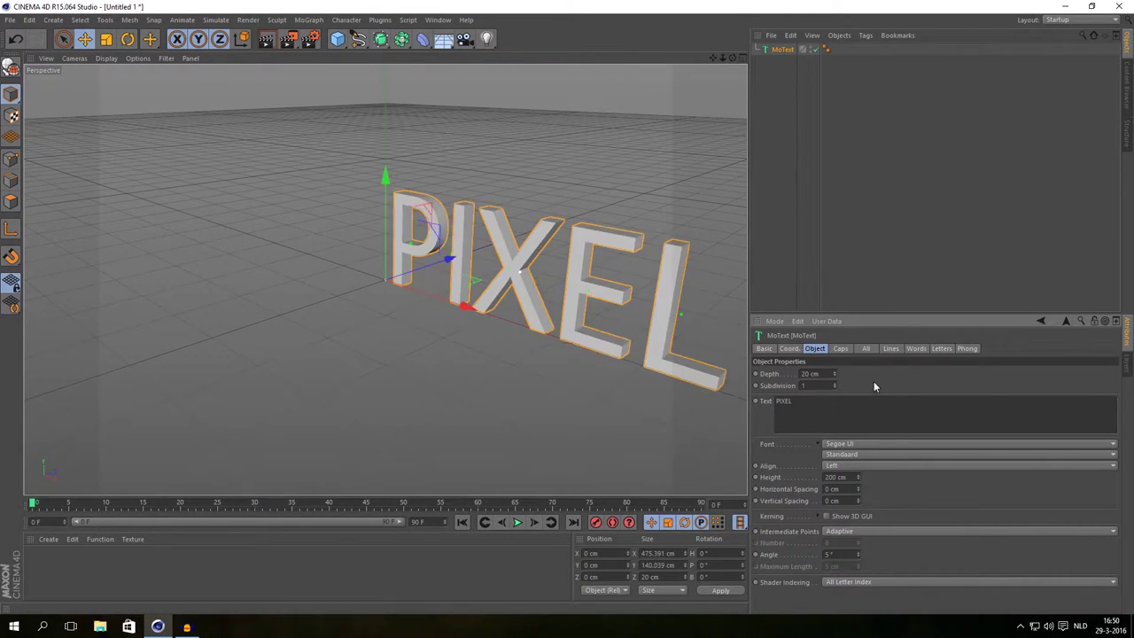
Set the MoText font to Myriad Pro Bold.
{"action": "left_click", "coordinate": [846, 443]}
{"action": "scroll", "coordinate": [914, 259], "scroll_direction": "down", "scroll_amount": 5}
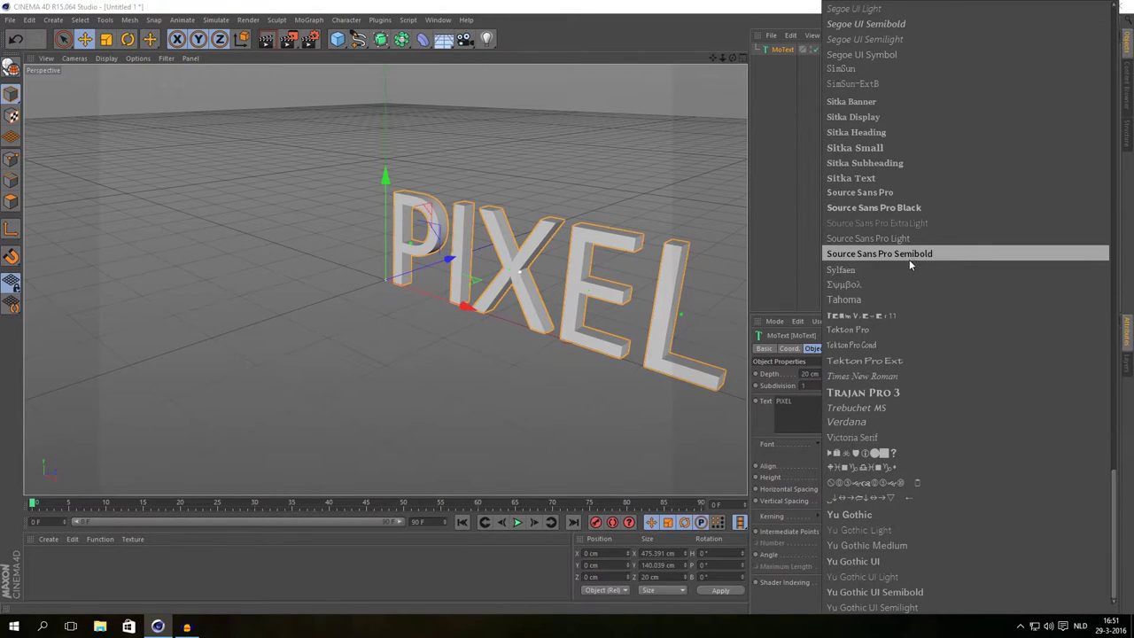
{"action": "scroll", "coordinate": [883, 246], "scroll_direction": "up", "scroll_amount": 10}
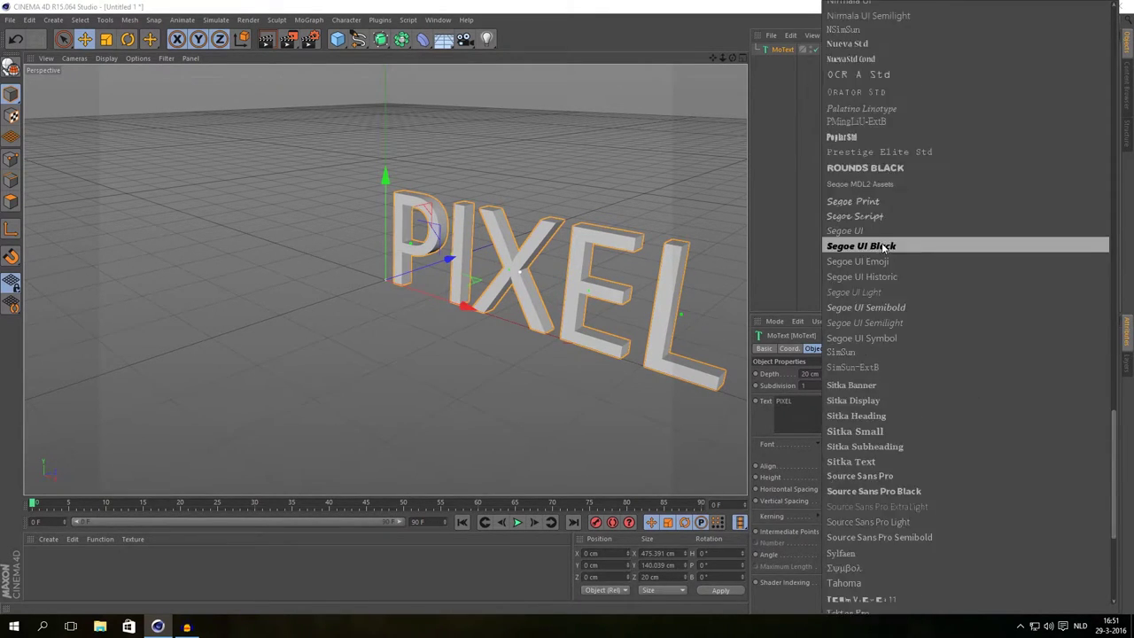
{"action": "left_click", "coordinate": [873, 238]}
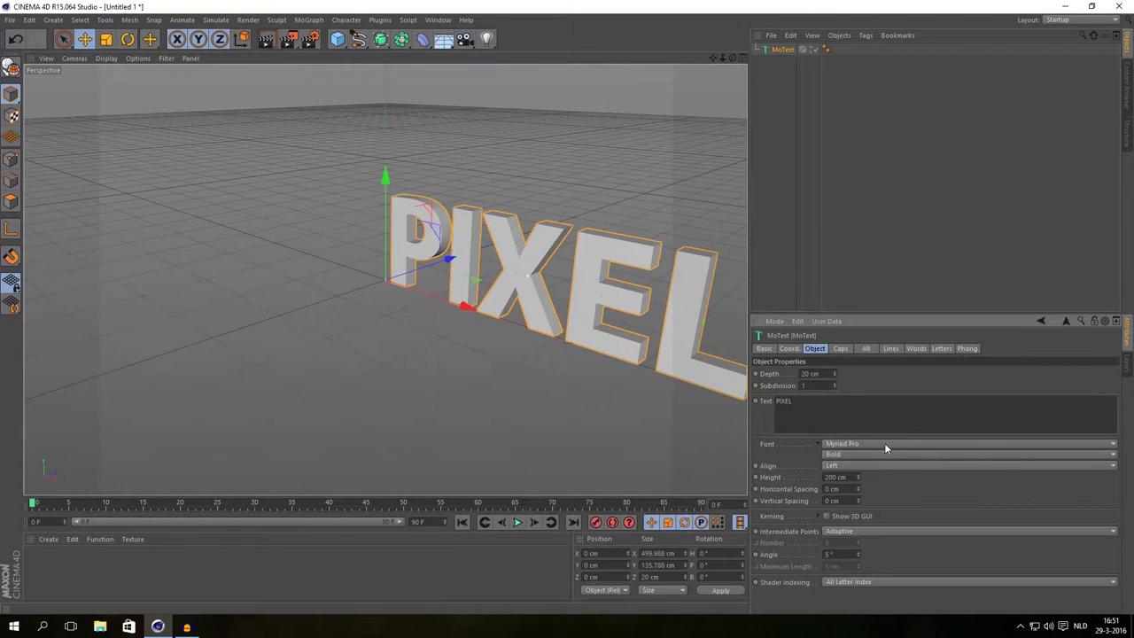
Scale the PIXEL text up uniformly to about 667 cm wide and 181 cm tall.
{"action": "left_click_drag", "start_coordinate": [521, 330], "coordinate": [500, 296], "text": "alt"}
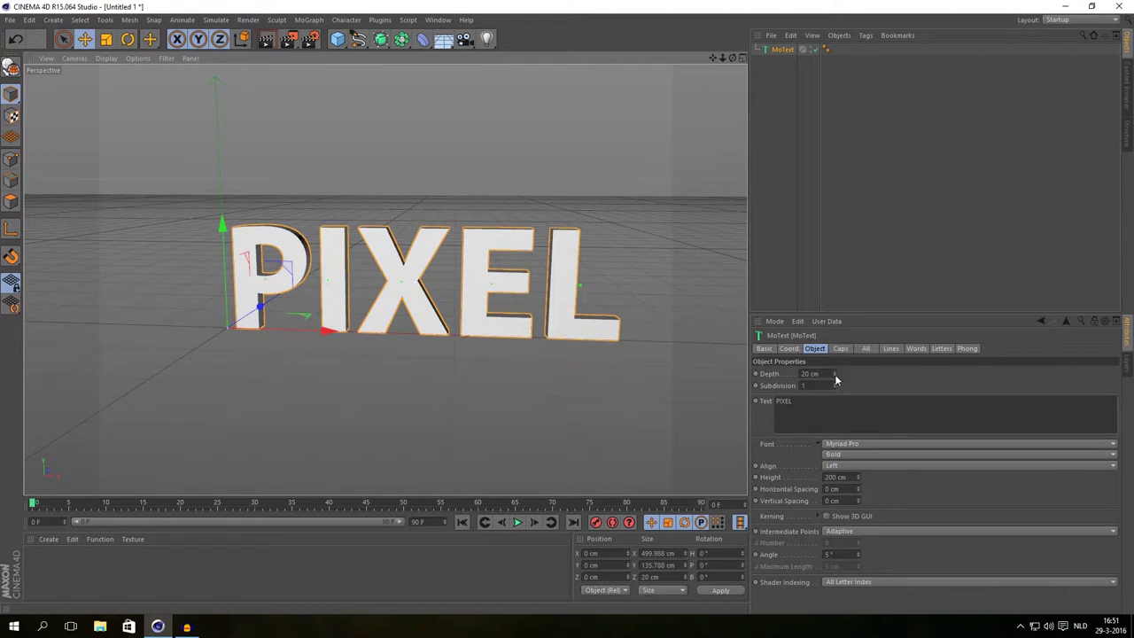
{"action": "left_click_drag", "start_coordinate": [745, 373], "coordinate": [572, 251], "text": "alt"}
{"action": "left_click_drag", "start_coordinate": [560, 317], "coordinate": [618, 279], "text": "alt"}
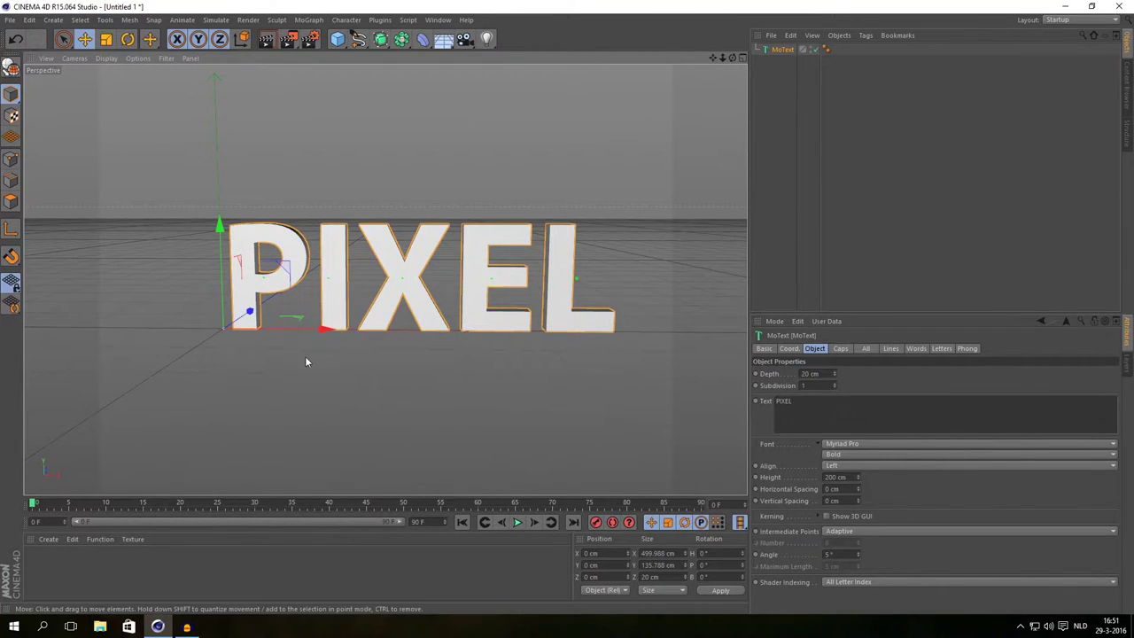
{"action": "key", "text": "t"}
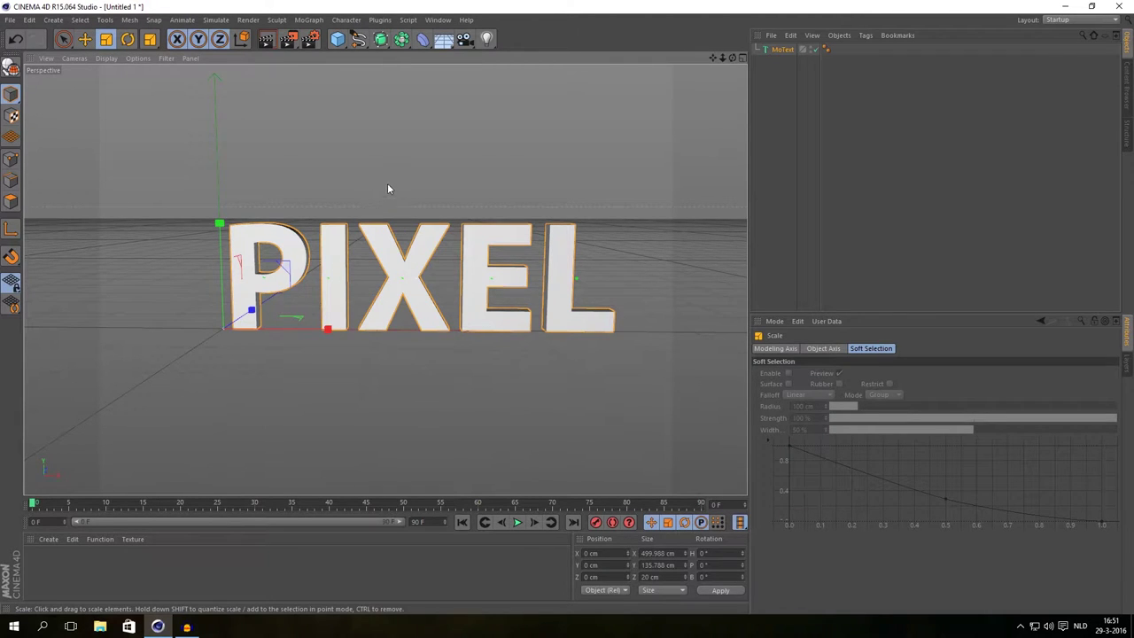
{"action": "left_click_drag", "start_coordinate": [387, 184], "coordinate": [491, 109]}
{"action": "middle_click_drag", "start_coordinate": [552, 205], "coordinate": [486, 226], "text": "alt"}
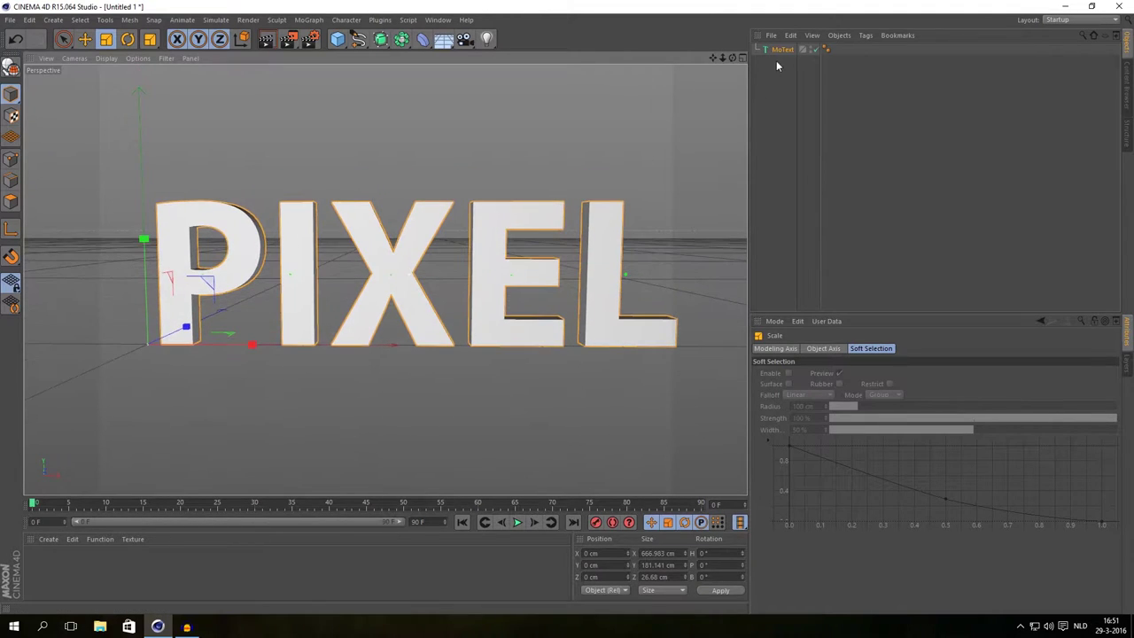
Make the MoText object editable and expand its hierarchy down to the individual letter objects.
{"action": "left_click", "coordinate": [782, 49]}
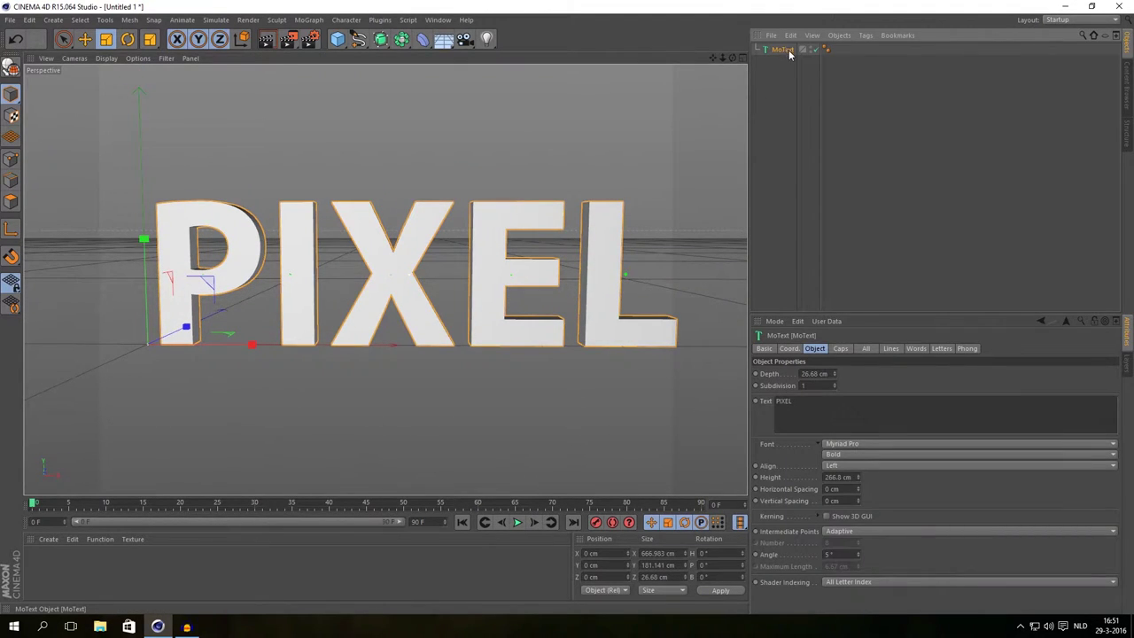
{"action": "left_click", "coordinate": [10, 69]}
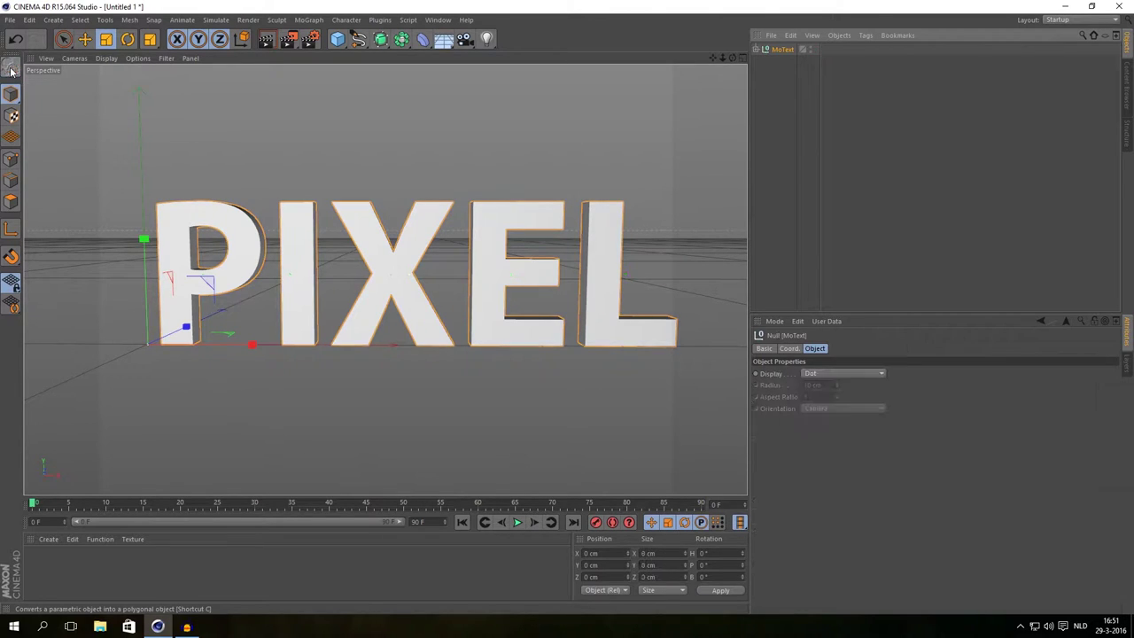
{"action": "left_click", "coordinate": [756, 50]}
{"action": "left_click", "coordinate": [762, 62]}
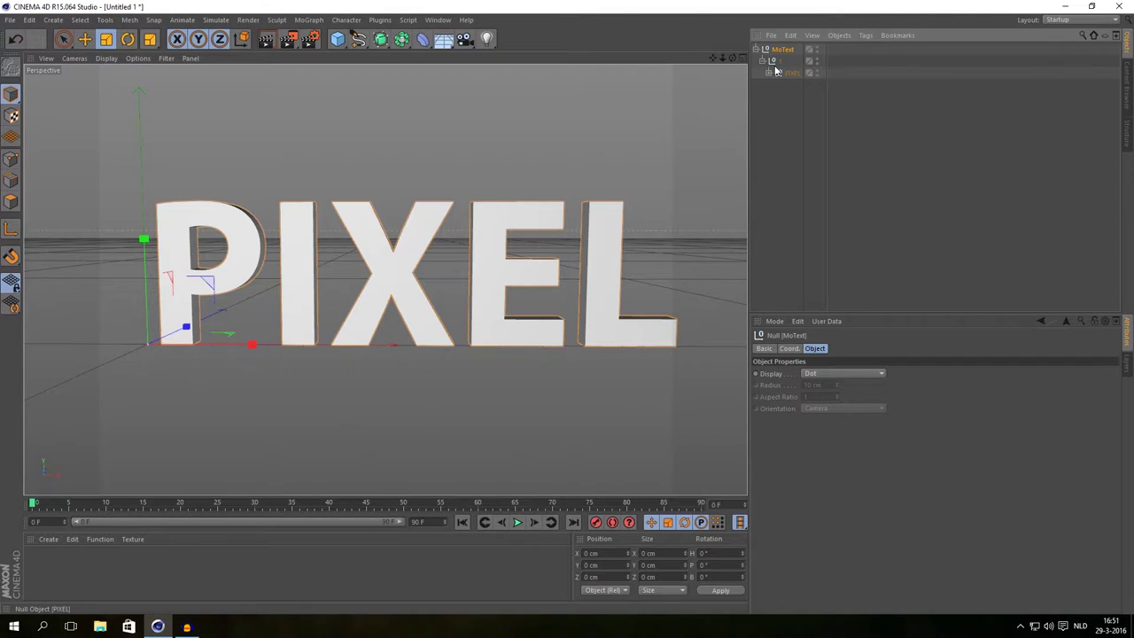
{"action": "left_click", "coordinate": [768, 73]}
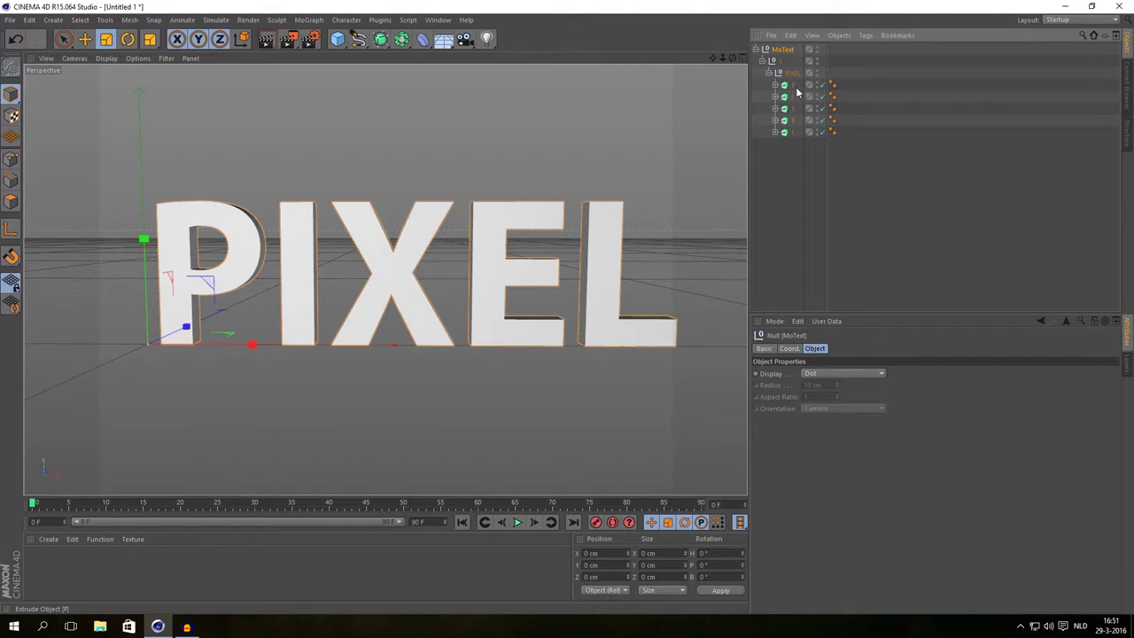
Convert the extrude objects of the letters L, E, X, I and P into editable polygon objects.
{"action": "left_click", "coordinate": [795, 86]}
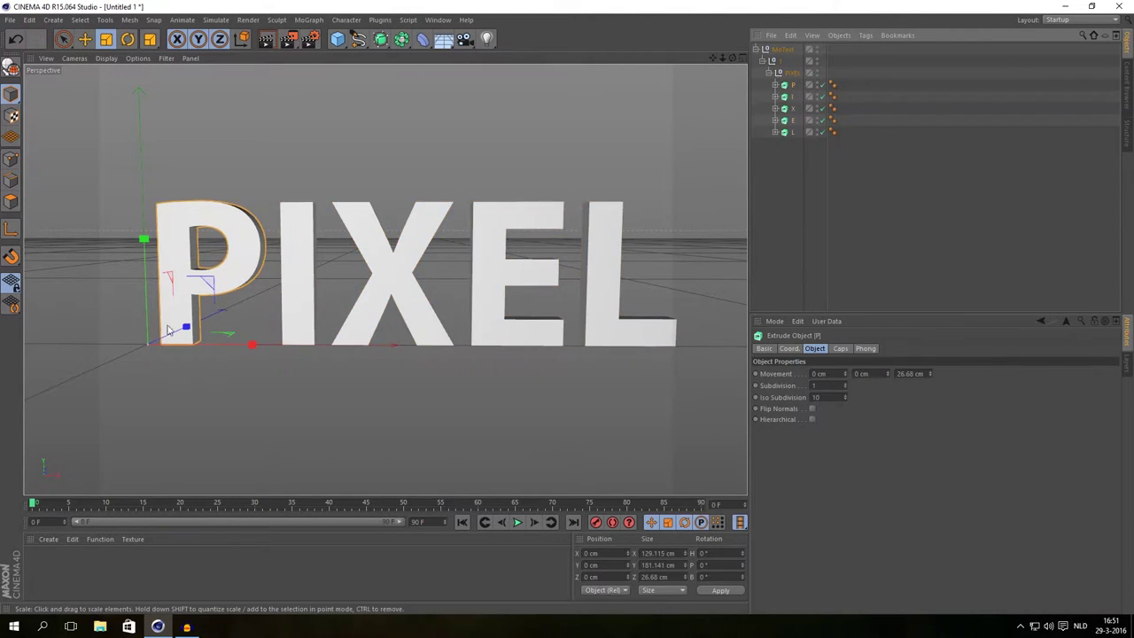
{"action": "left_click", "coordinate": [795, 132]}
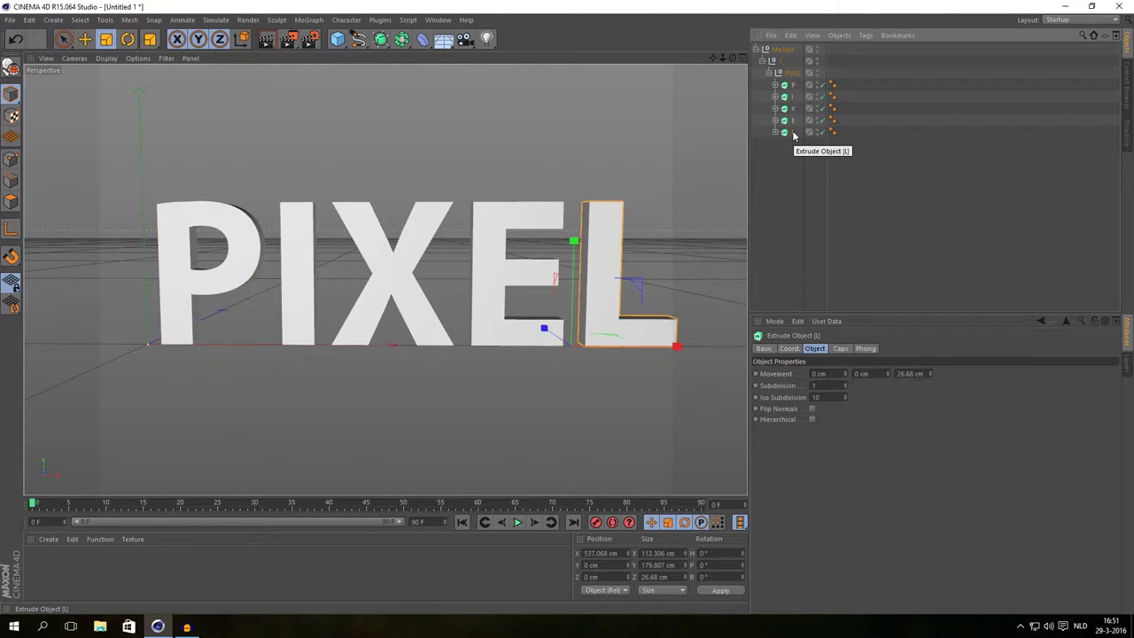
{"action": "key", "text": "c"}
{"action": "left_click", "coordinate": [795, 121]}
{"action": "key", "text": "c"}
{"action": "left_click", "coordinate": [795, 108]}
{"action": "key", "text": "c"}
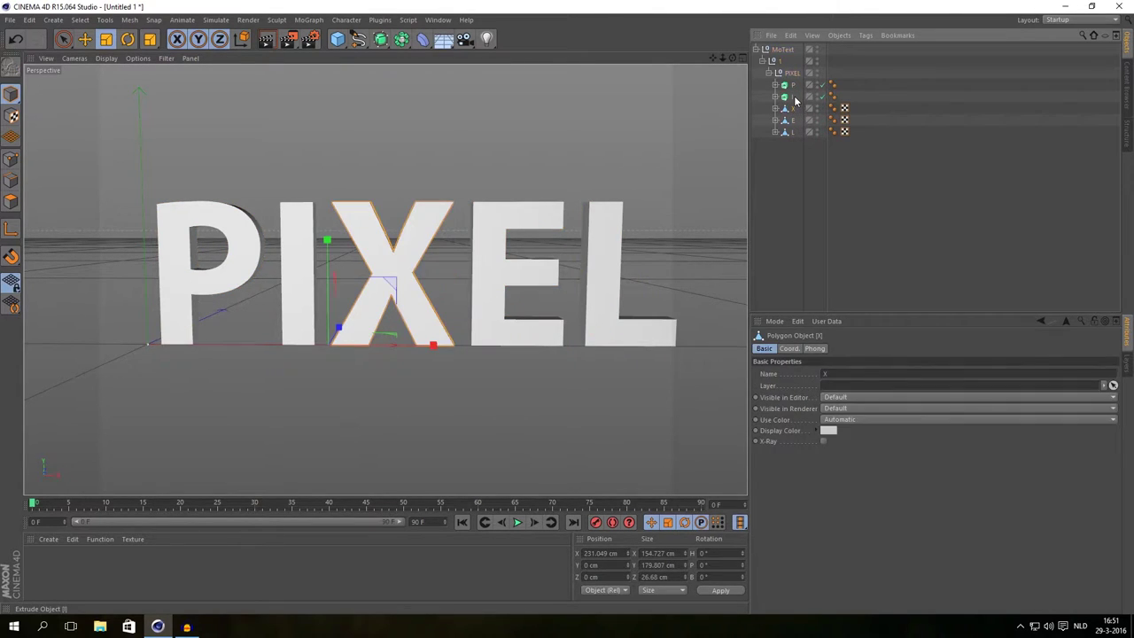
{"action": "left_click", "coordinate": [795, 96]}
{"action": "key", "text": "c"}
{"action": "left_click", "coordinate": [795, 87]}
{"action": "key", "text": "c"}
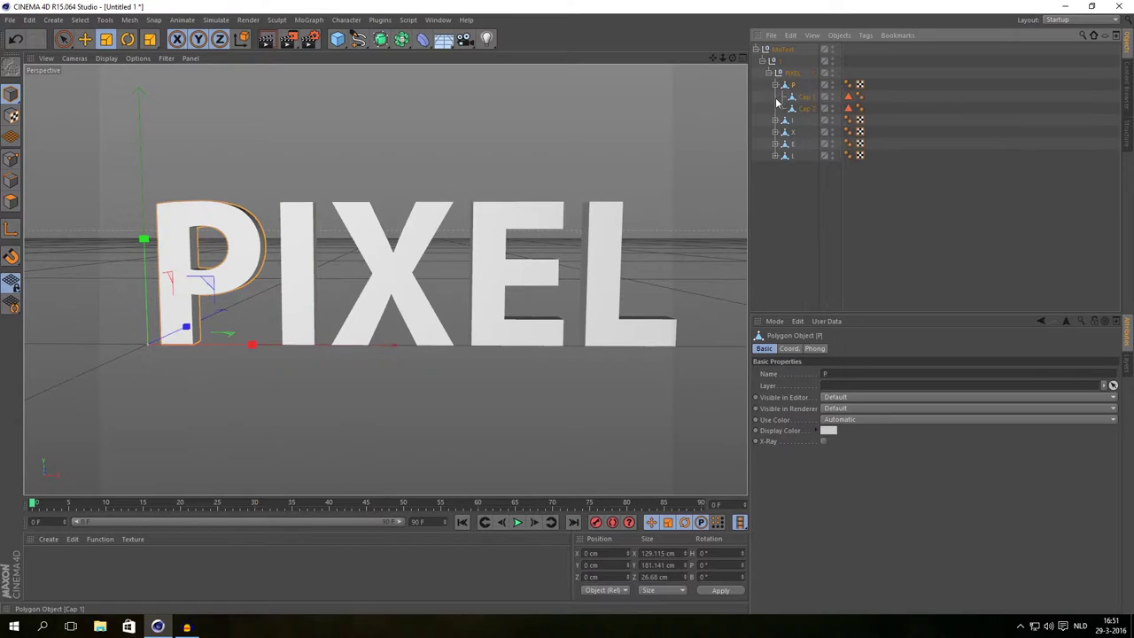
Expand the remaining letter objects in the hierarchy to reveal each one's Cap 1 and Cap 2.
{"action": "left_click", "coordinate": [775, 122]}
{"action": "left_click", "coordinate": [791, 179]}
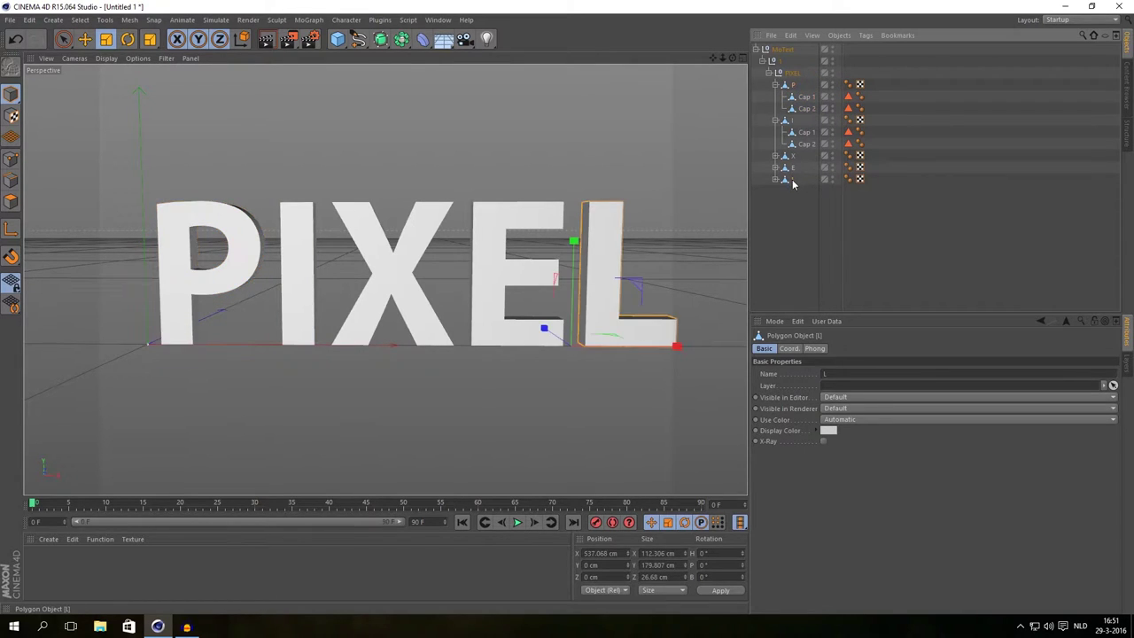
{"action": "left_click", "coordinate": [783, 49], "text": "shift"}
{"action": "left_click_drag", "start_coordinate": [607, 229], "coordinate": [367, 284], "text": "alt"}
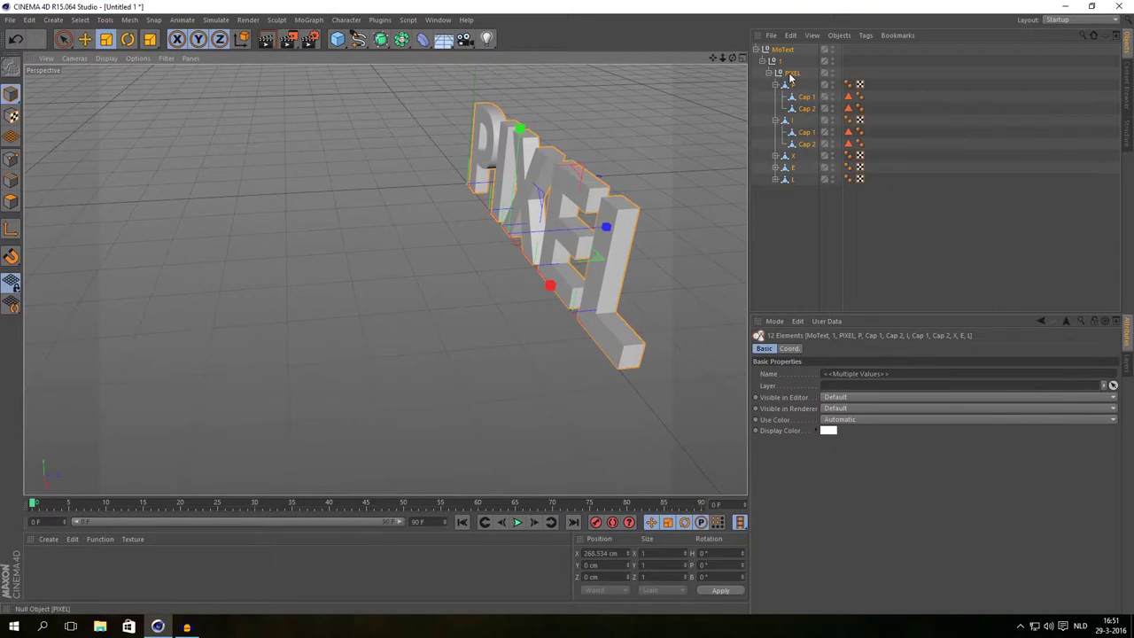
{"action": "left_click", "coordinate": [808, 211]}
{"action": "left_click", "coordinate": [775, 179]}
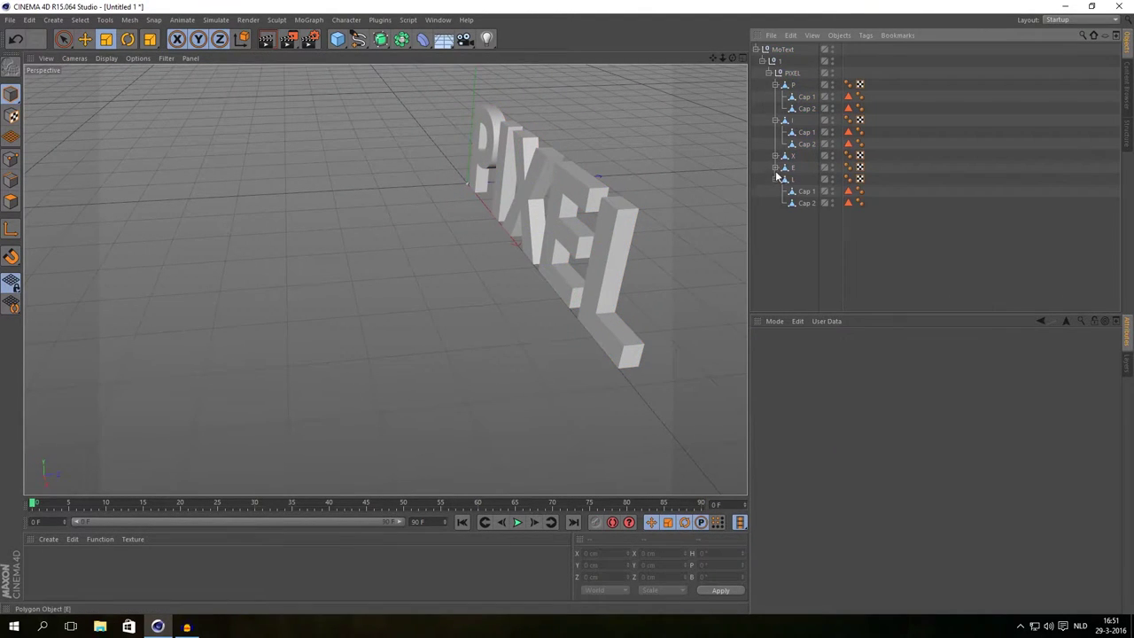
{"action": "left_click", "coordinate": [776, 167]}
{"action": "left_click", "coordinate": [777, 156]}
Try moving the X's Cap 1 about 208 cm forward along the Z axis and undo the move.
{"action": "left_click_drag", "start_coordinate": [501, 190], "coordinate": [673, 160], "text": "alt"}
{"action": "left_click", "coordinate": [808, 168]}
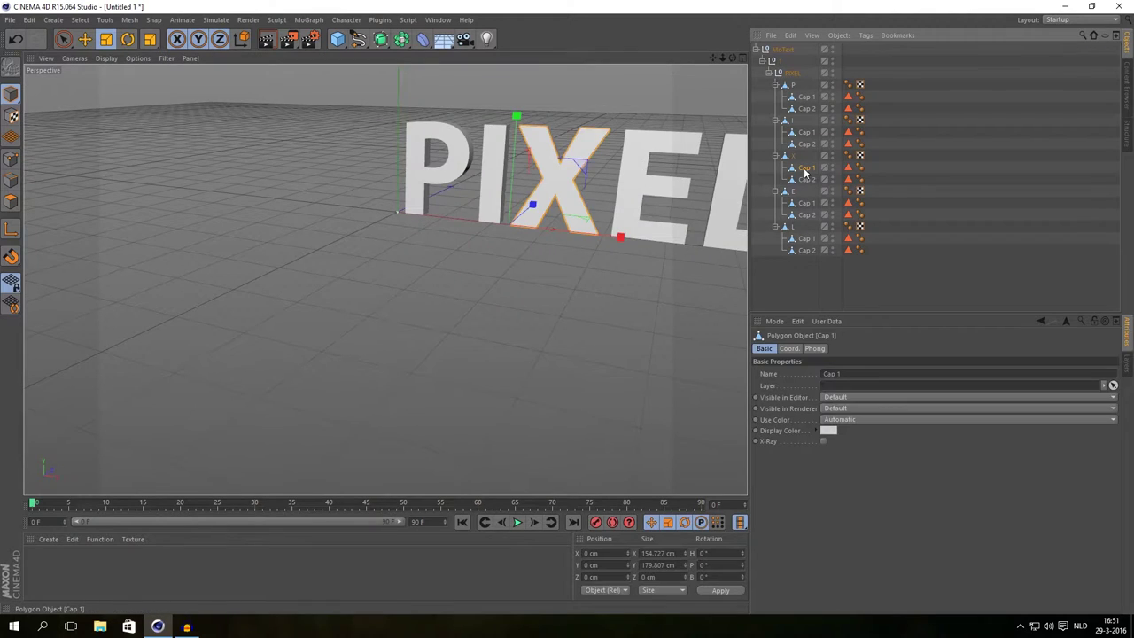
{"action": "key", "text": "e"}
{"action": "left_click_drag", "start_coordinate": [610, 212], "coordinate": [585, 226]}
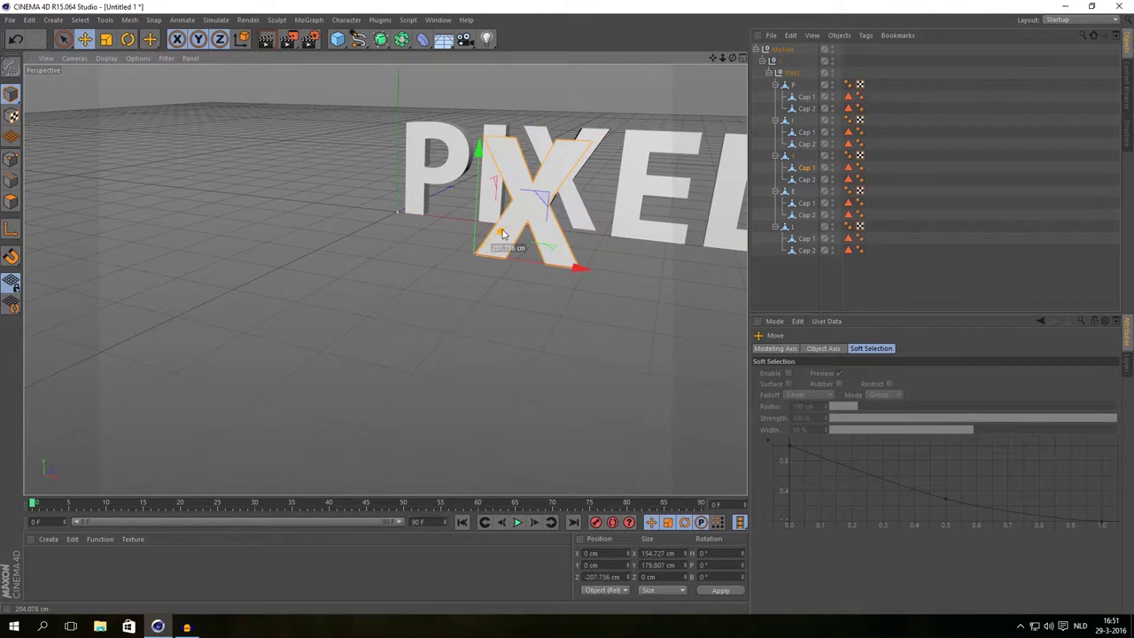
{"action": "key", "text": "ctrl+z"}
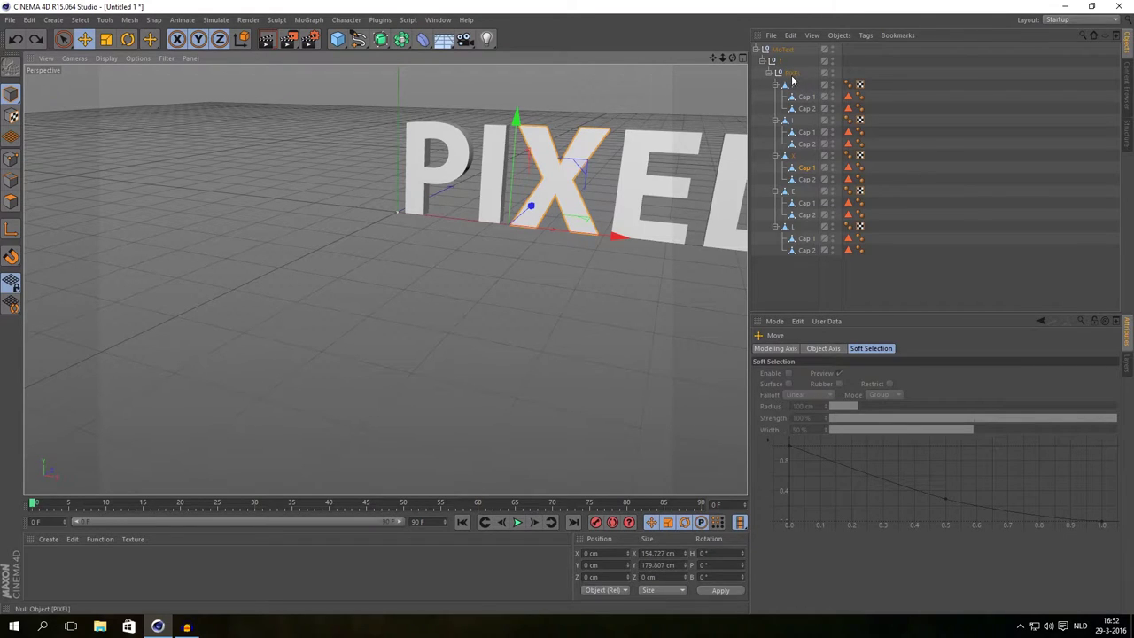
Select the Cap 1 object of all five letters and move them out of the MoText group to the hierarchy's top level.
{"action": "left_click", "coordinate": [808, 97]}
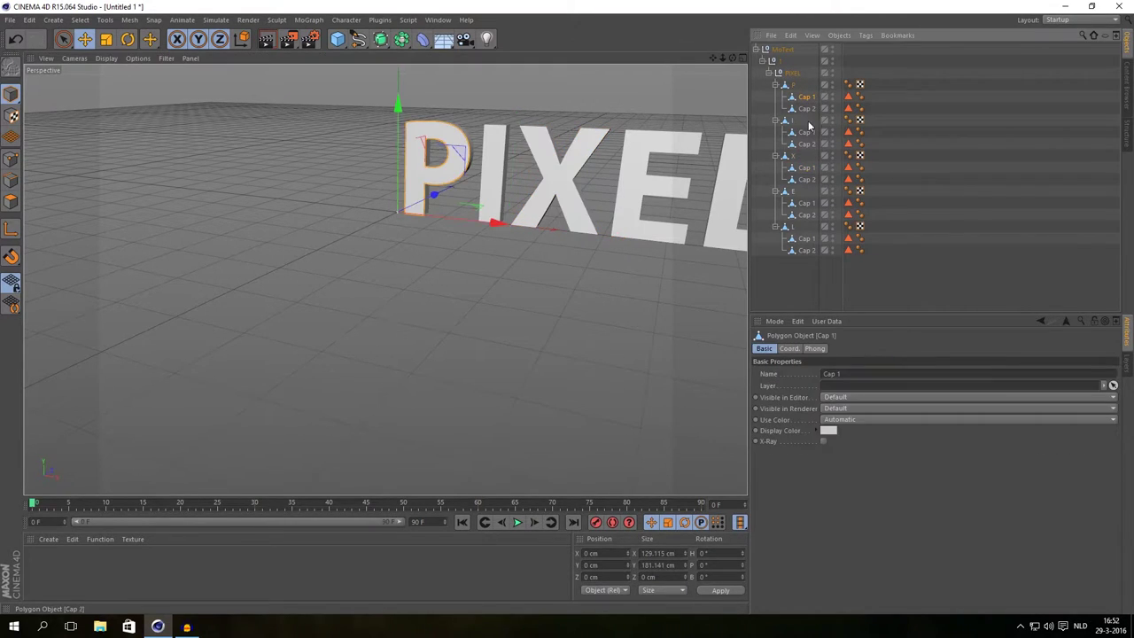
{"action": "left_click", "coordinate": [808, 133], "text": "ctrl"}
{"action": "left_click", "coordinate": [810, 168], "text": "ctrl"}
{"action": "left_click", "coordinate": [810, 203], "text": "ctrl"}
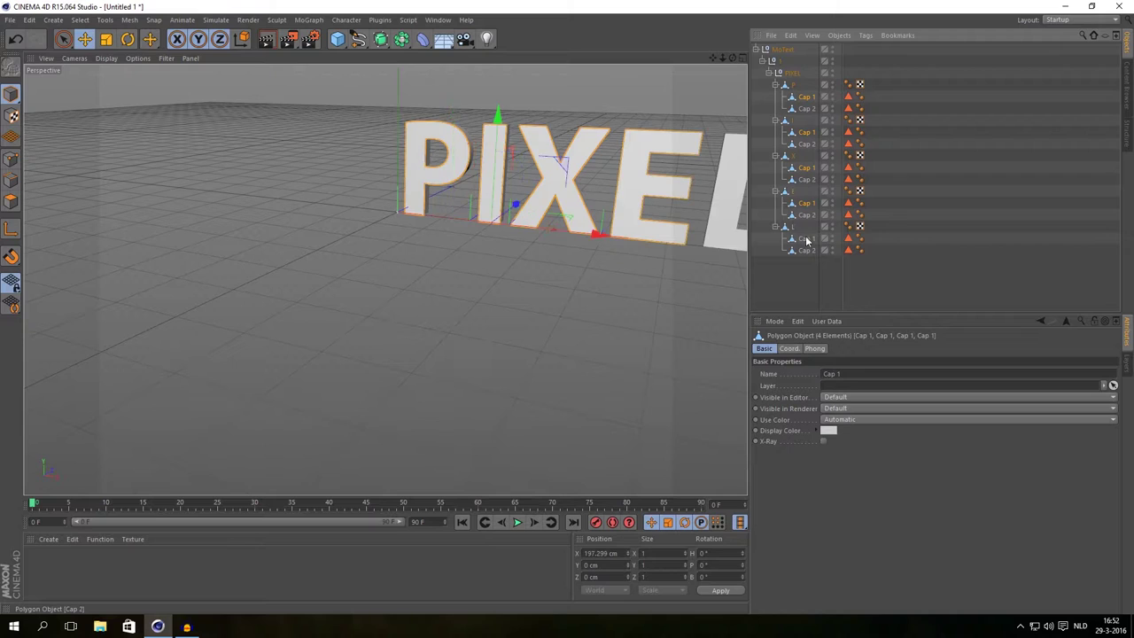
{"action": "left_click", "coordinate": [808, 239], "text": "ctrl"}
{"action": "left_click_drag", "start_coordinate": [806, 96], "coordinate": [792, 48]}
Delete the MoText group with the remaining letter bodies and Cap 2 objects.
{"action": "left_click", "coordinate": [780, 110]}
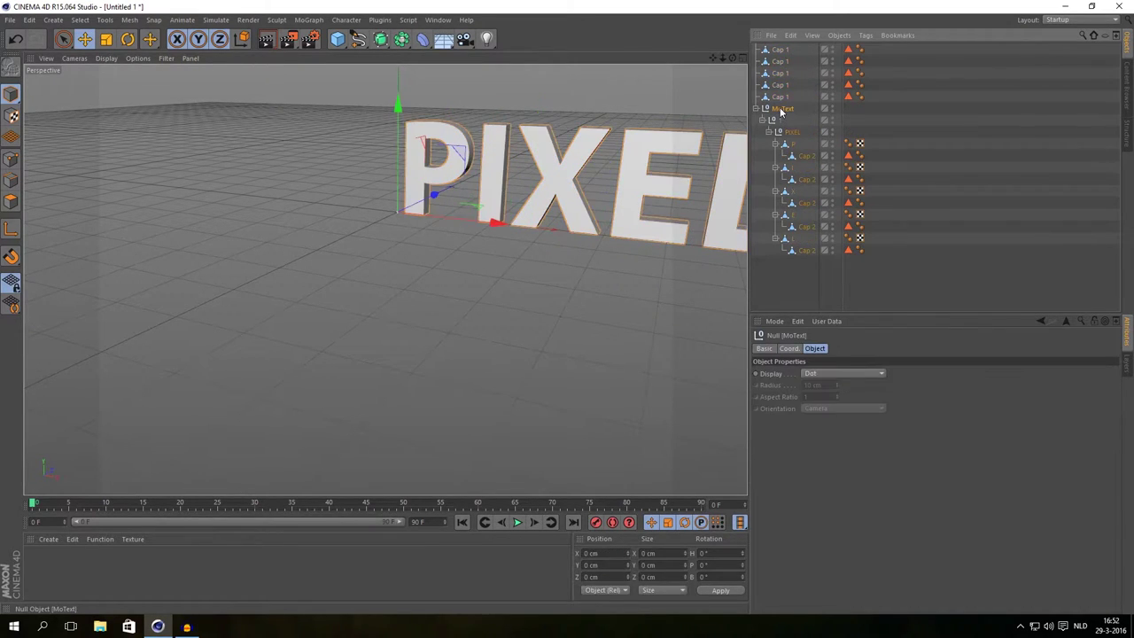
{"action": "key", "text": "Delete"}
{"action": "left_click_drag", "start_coordinate": [640, 177], "coordinate": [612, 324], "text": "alt"}
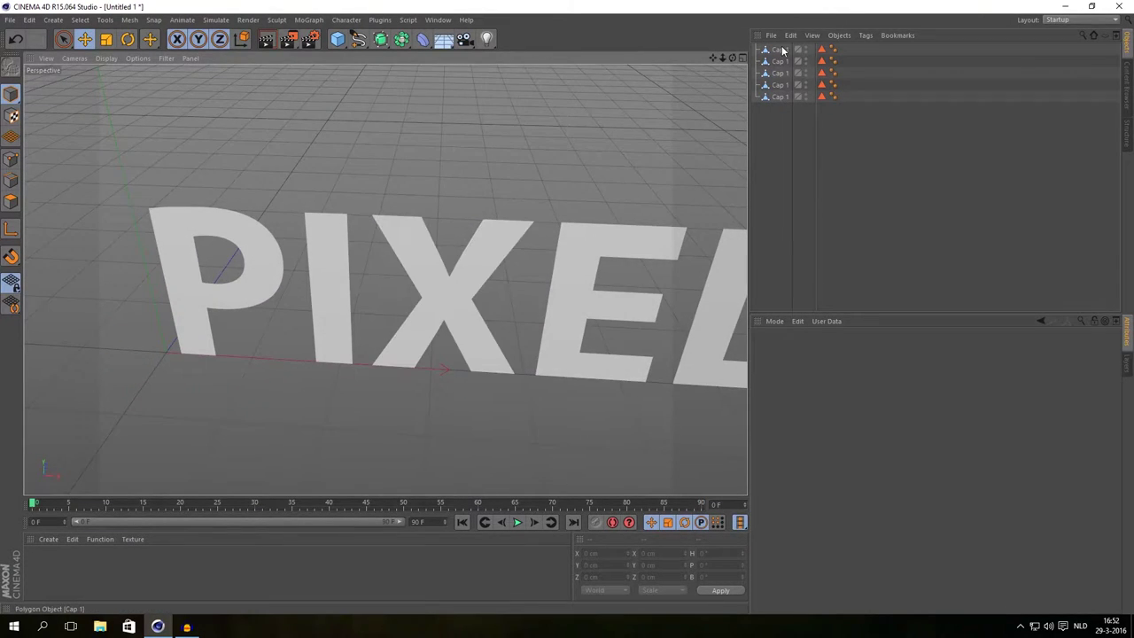
Merge the five Cap 1 objects into a single polygon object with Connect Objects + Delete.
{"action": "left_click", "coordinate": [781, 49]}
{"action": "left_click", "coordinate": [779, 97], "text": "shift"}
{"action": "right_click", "coordinate": [779, 97]}
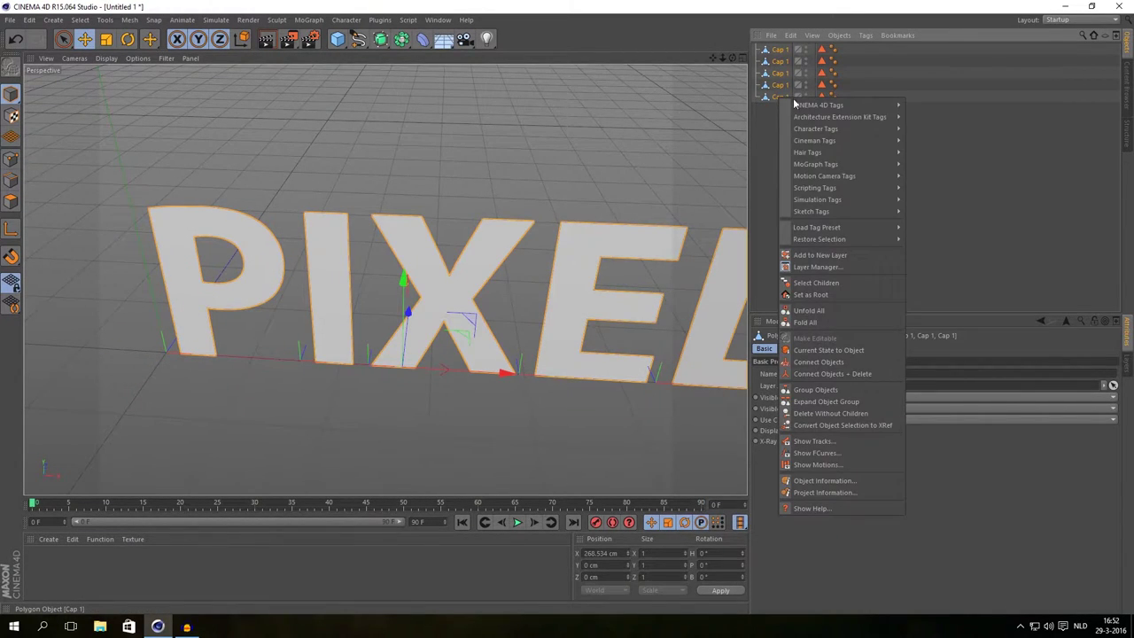
{"action": "left_click", "coordinate": [856, 374]}
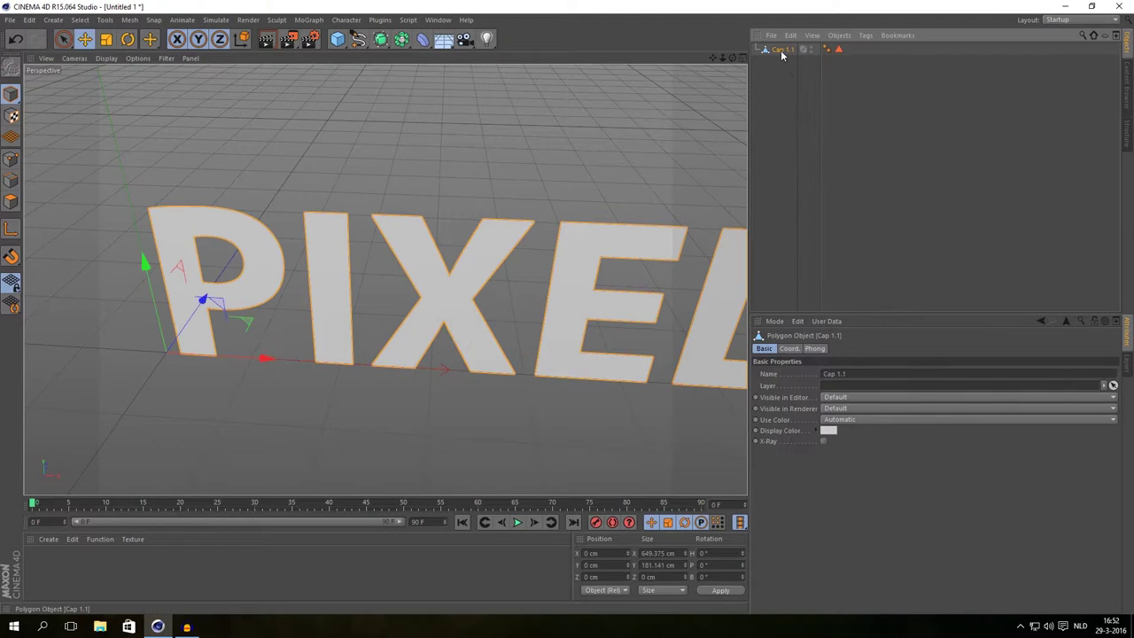
{"action": "mouse_move", "coordinate": [463, 312]}
{"action": "left_mouse_down", "text": "alt"}
{"action": "mouse_move", "coordinate": [481, 255]}
{"action": "mouse_move", "coordinate": [478, 277]}
{"action": "mouse_move", "coordinate": [191, 255]}
{"action": "mouse_move", "coordinate": [481, 254]}
{"action": "mouse_move", "coordinate": [689, 276]}
{"action": "mouse_move", "coordinate": [584, 257]}
{"action": "mouse_move", "coordinate": [519, 261]}
{"action": "mouse_move", "coordinate": [549, 258]}
{"action": "left_mouse_up", "text": "alt"}
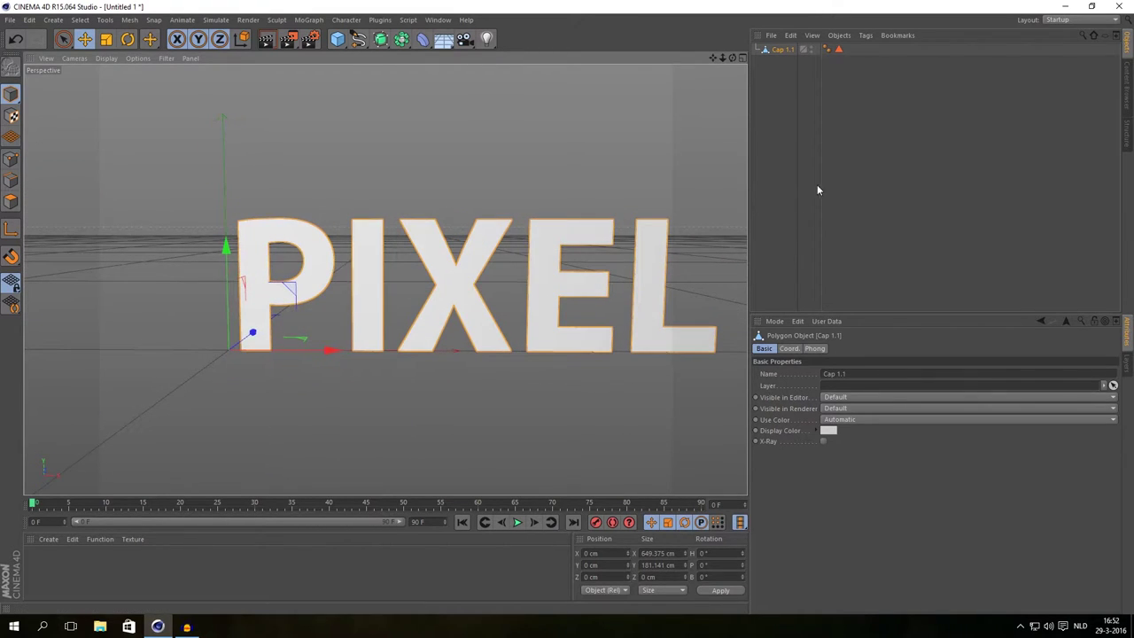
{"action": "left_click", "coordinate": [797, 172]}
{"action": "left_click", "coordinate": [319, 22]}
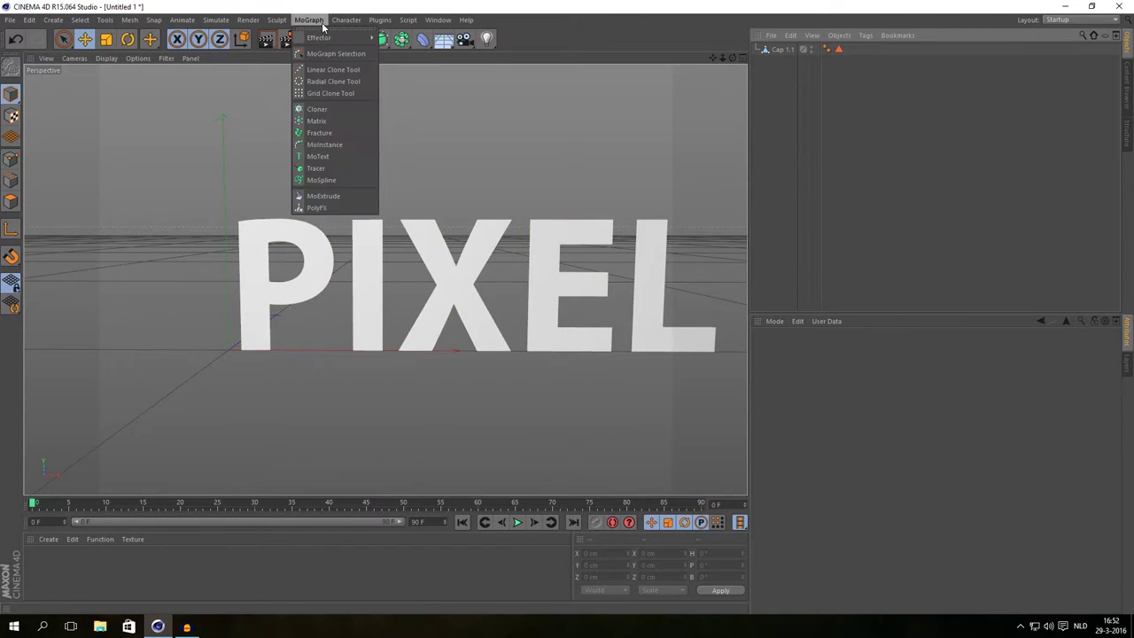
{"action": "mouse_move", "coordinate": [345, 22]}
{"action": "left_click", "coordinate": [780, 137]}
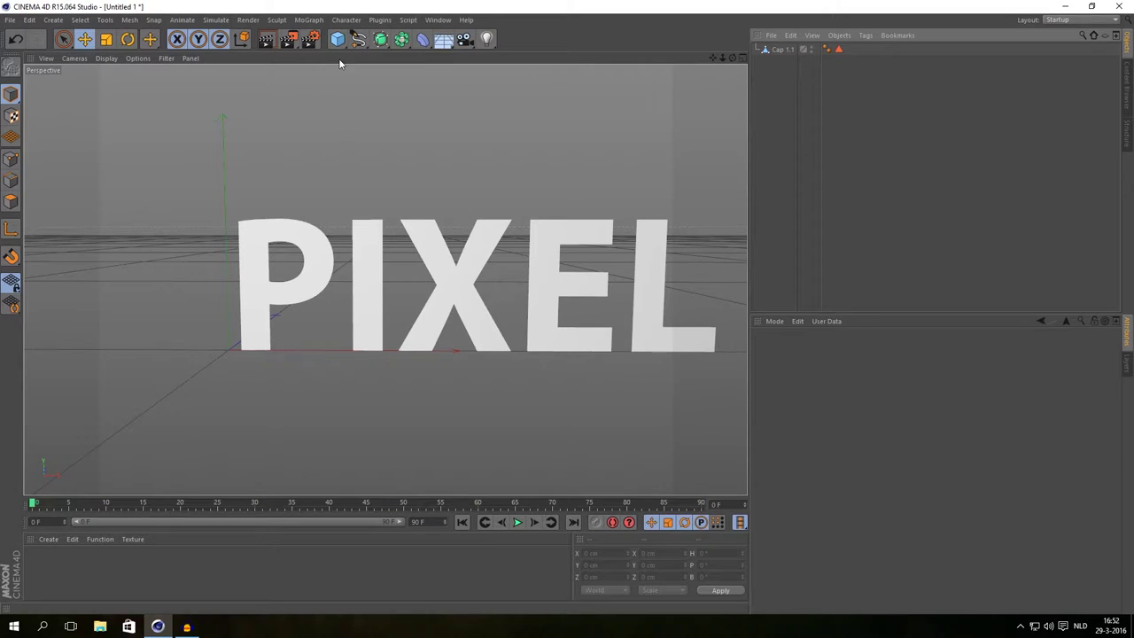
Add a Text spline that reads "test".
{"action": "left_click", "coordinate": [359, 41]}
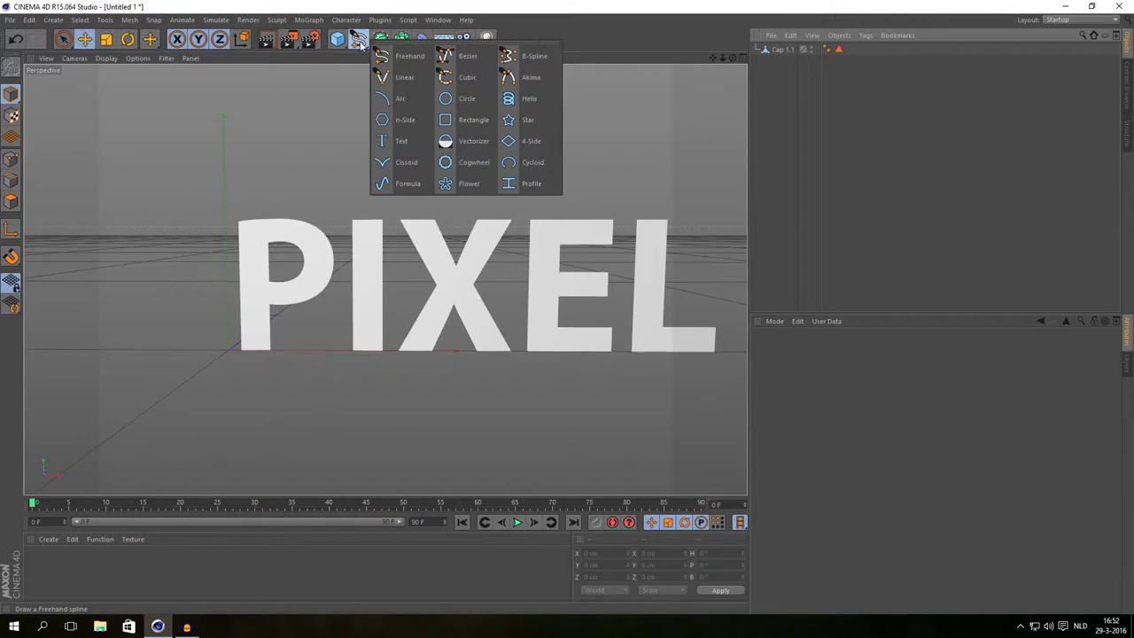
{"action": "left_click", "coordinate": [394, 142]}
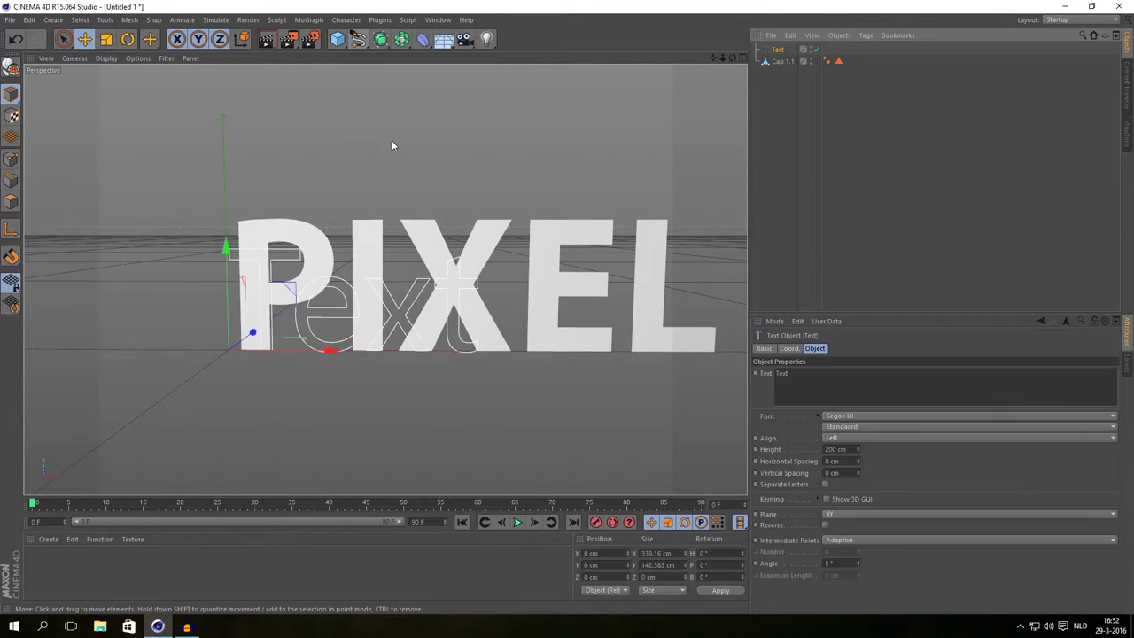
{"action": "double_click", "coordinate": [772, 383]}
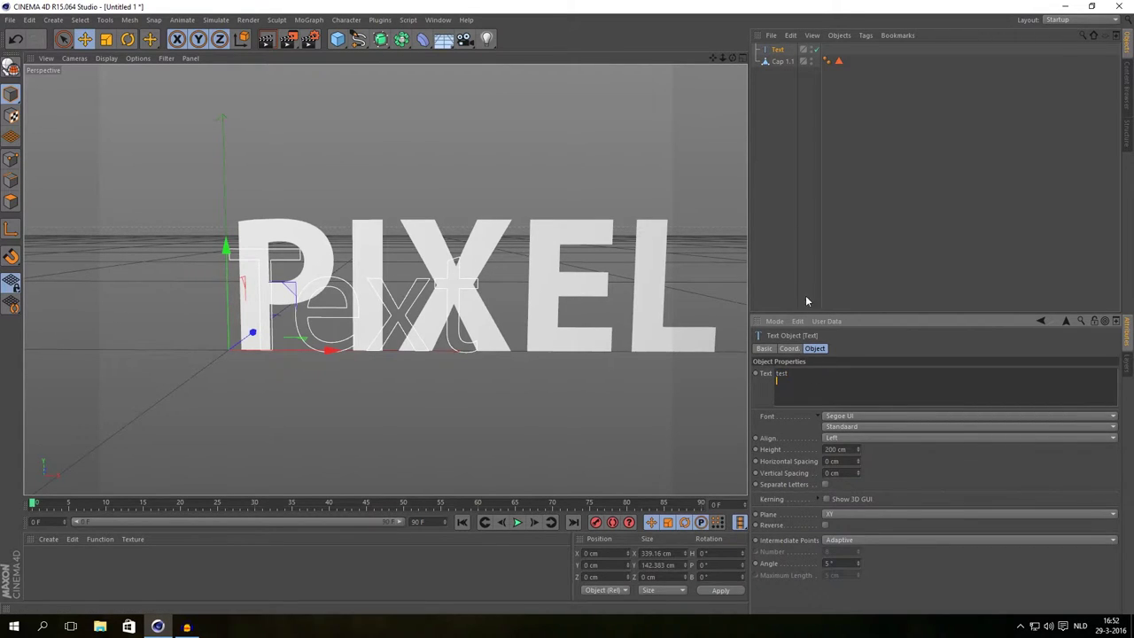
{"action": "left_click", "coordinate": [778, 122]}
{"action": "left_click", "coordinate": [779, 50]}
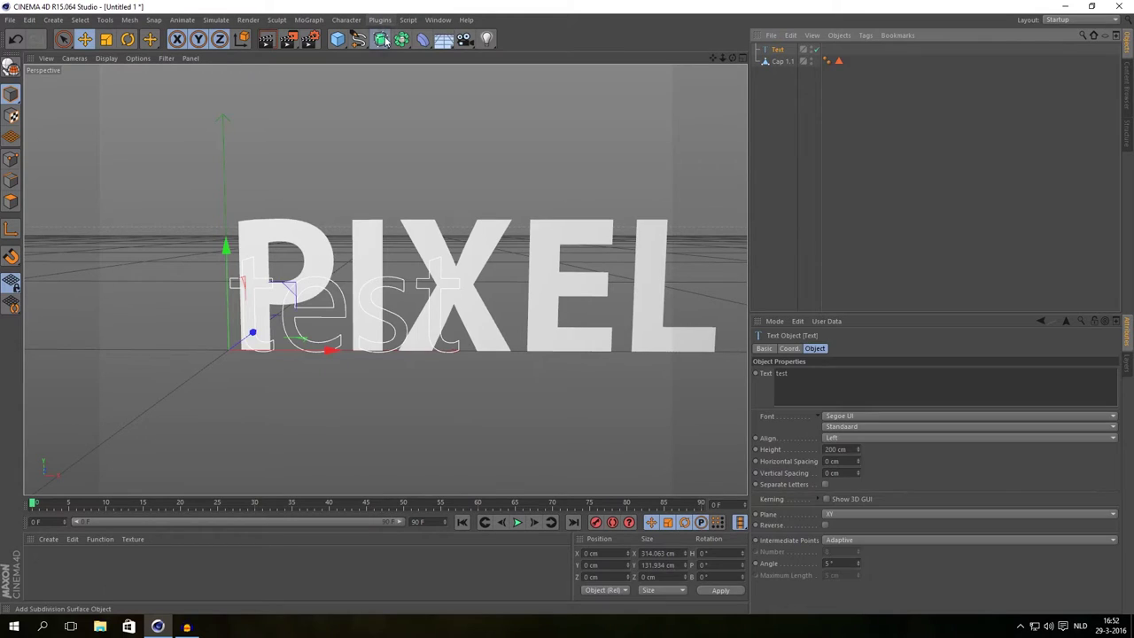
Extrude the "test" spline with an Extrude object and move it about 636 cm along the Z axis.
{"action": "left_click_drag", "start_coordinate": [386, 40], "coordinate": [514, 56]}
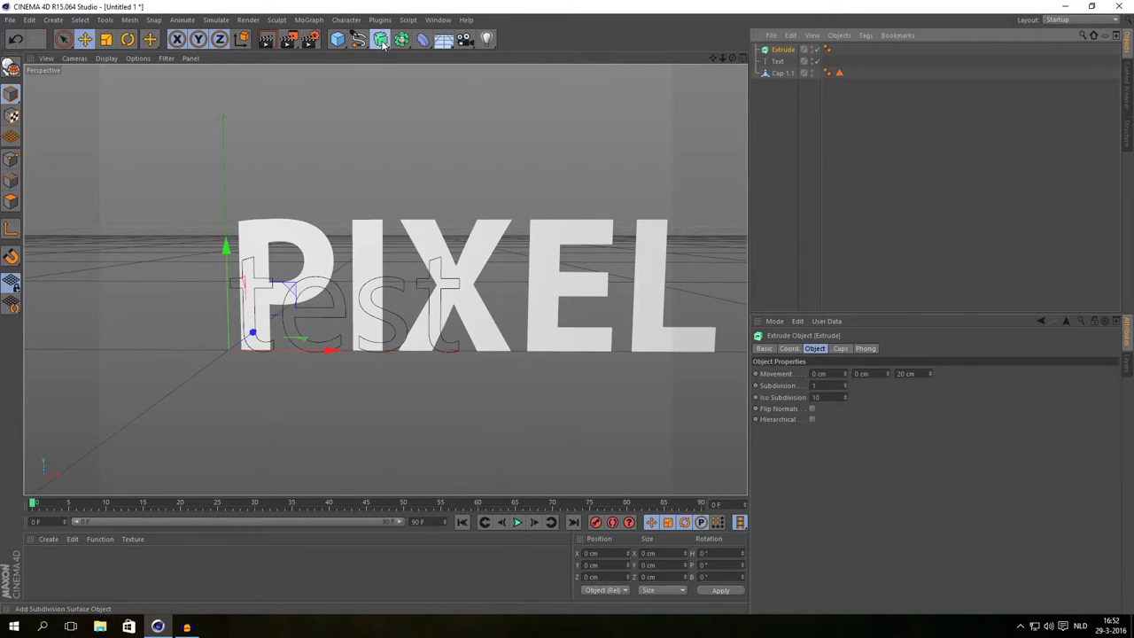
{"action": "left_click_drag", "start_coordinate": [383, 44], "coordinate": [643, 89]}
{"action": "left_click", "coordinate": [782, 65]}
{"action": "left_click", "coordinate": [786, 50]}
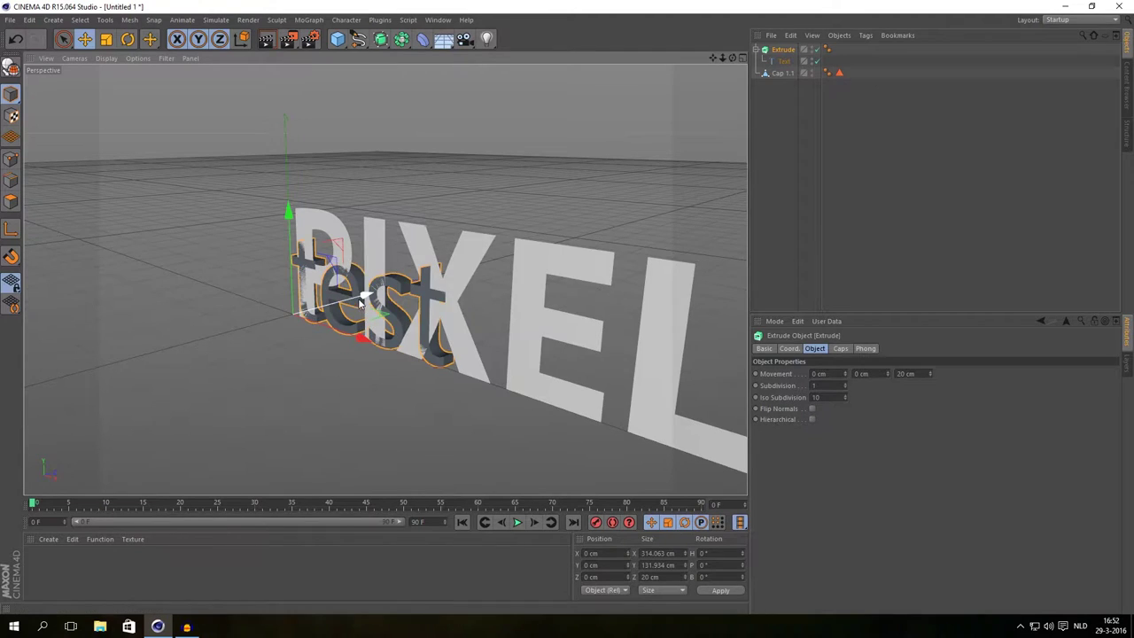
{"action": "left_click_drag", "start_coordinate": [364, 296], "coordinate": [565, 241]}
Make the Extrude object editable and keep only its Cap 1 as a separate top-level object, deleting the rest.
{"action": "left_click_drag", "start_coordinate": [733, 59], "coordinate": [727, 149]}
{"action": "key", "text": "c"}
{"action": "left_click_drag", "start_coordinate": [713, 59], "coordinate": [642, 80]}
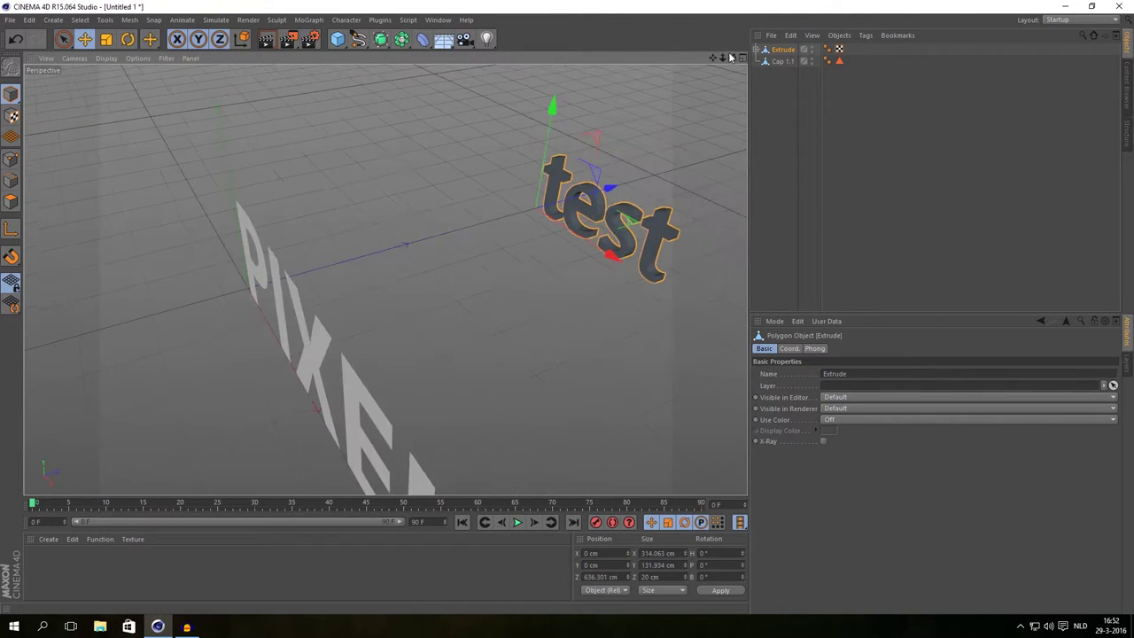
{"action": "left_click", "coordinate": [756, 49]}
{"action": "left_click", "coordinate": [794, 63]}
{"action": "left_click_drag", "start_coordinate": [795, 66], "coordinate": [788, 46]}
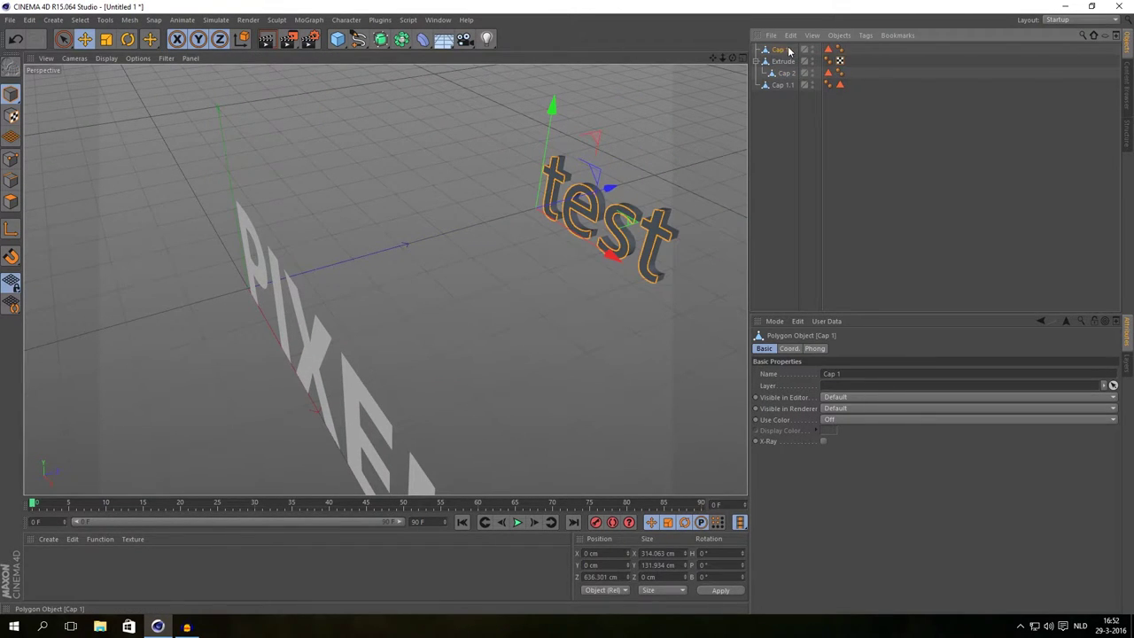
{"action": "key", "text": "Delete"}
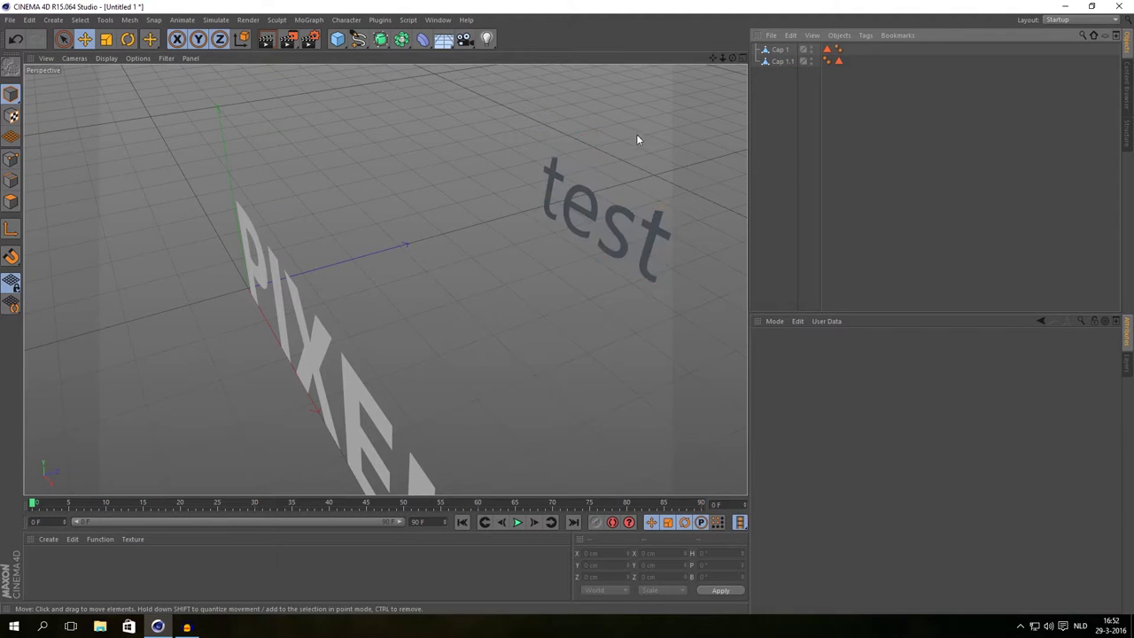
Delete the Cap 1 object of the "test" text.
{"action": "left_click_drag", "start_coordinate": [533, 251], "coordinate": [744, 133], "text": "alt"}
{"action": "left_click", "coordinate": [779, 51]}
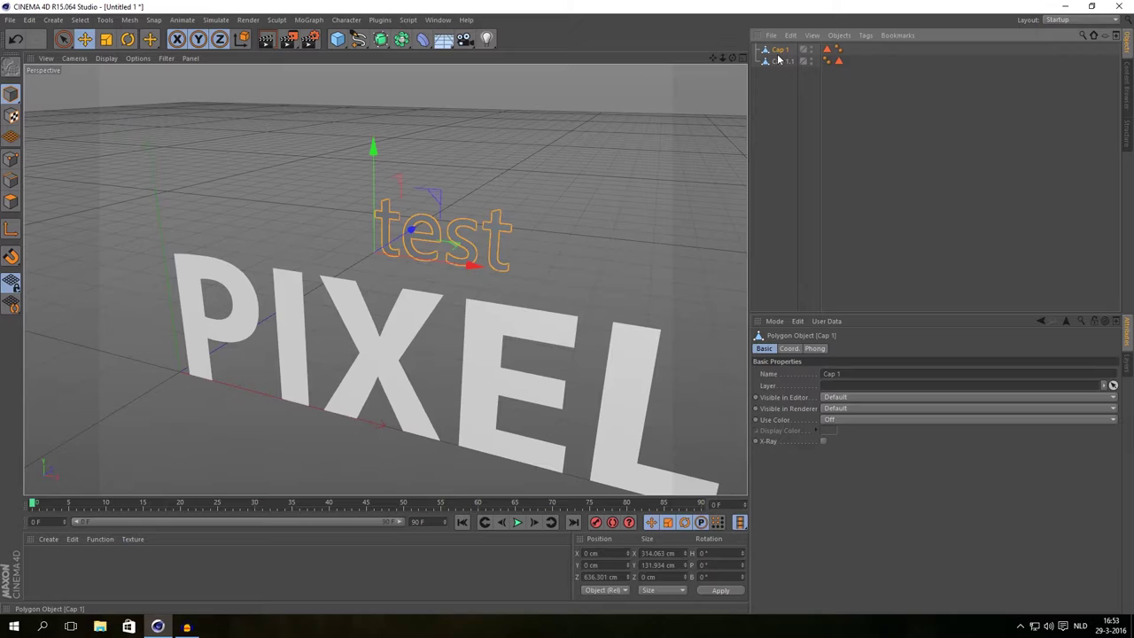
{"action": "key", "text": "Delete"}
Rename the merged PIXEL polygon object as pixel.
{"action": "left_click", "coordinate": [787, 50]}
{"action": "right_click", "coordinate": [787, 51]}
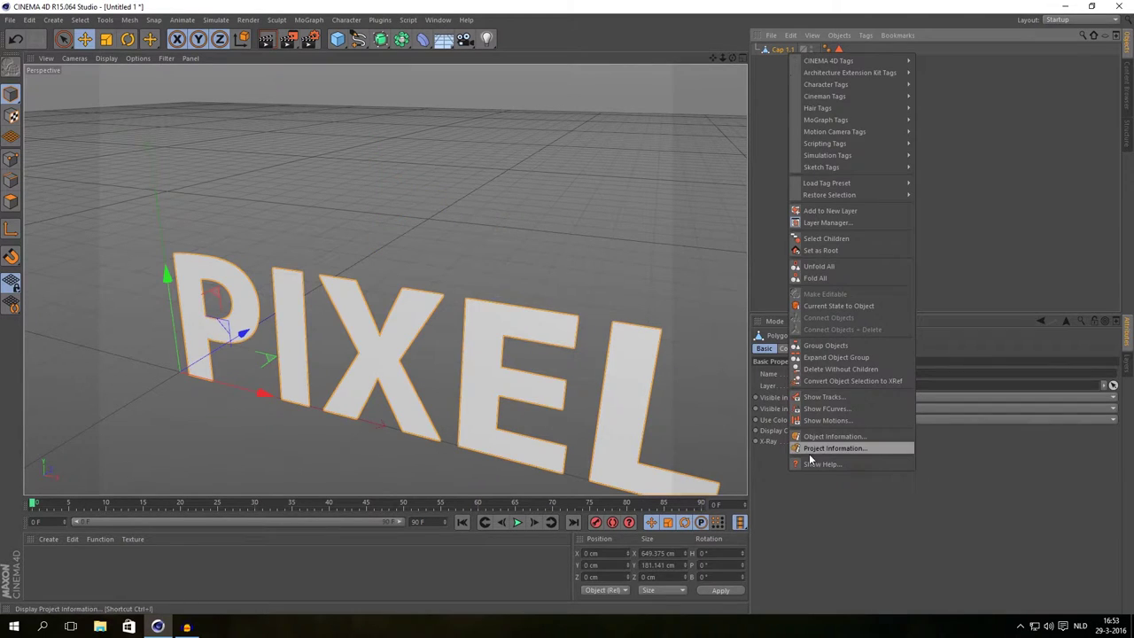
{"action": "left_click", "coordinate": [783, 52]}
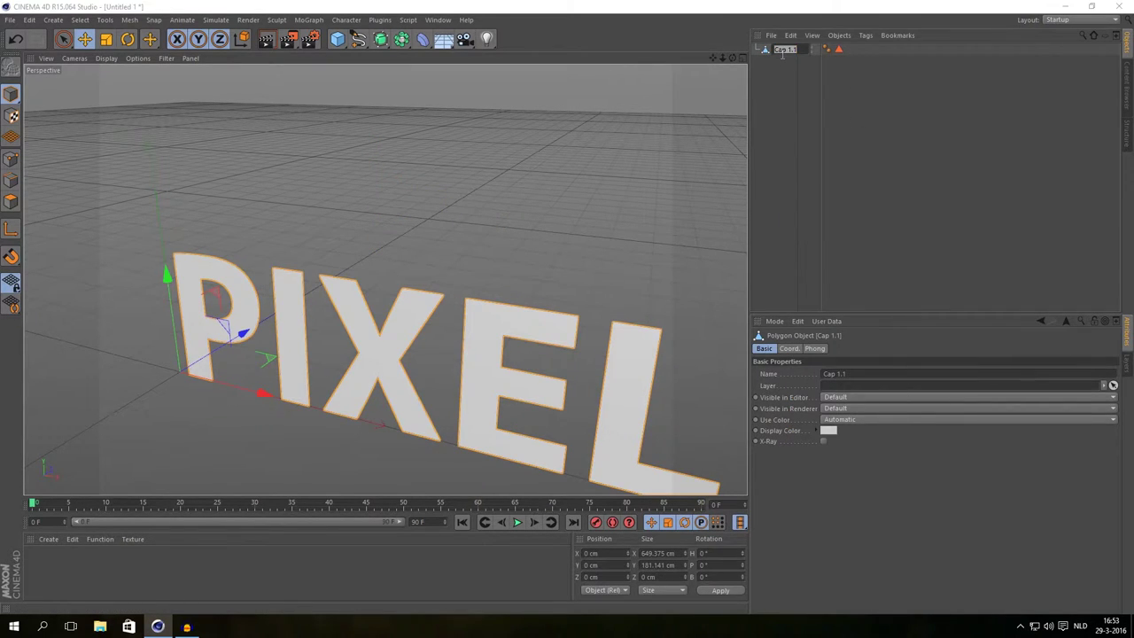
{"action": "type", "text": "pixel"}
{"action": "key", "text": "Return"}
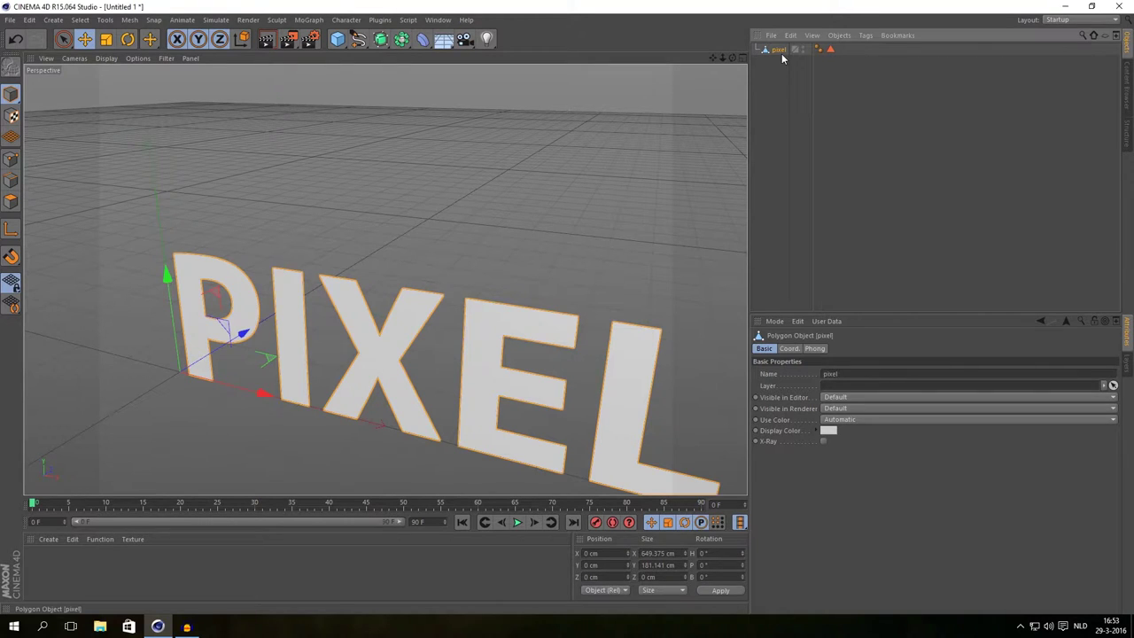
Add a MoGraph Cloner object to the scene.
{"action": "left_click_drag", "start_coordinate": [472, 319], "coordinate": [518, 262], "text": "alt"}
{"action": "scroll", "coordinate": [517, 257], "scroll_direction": "down", "scroll_amount": 3}
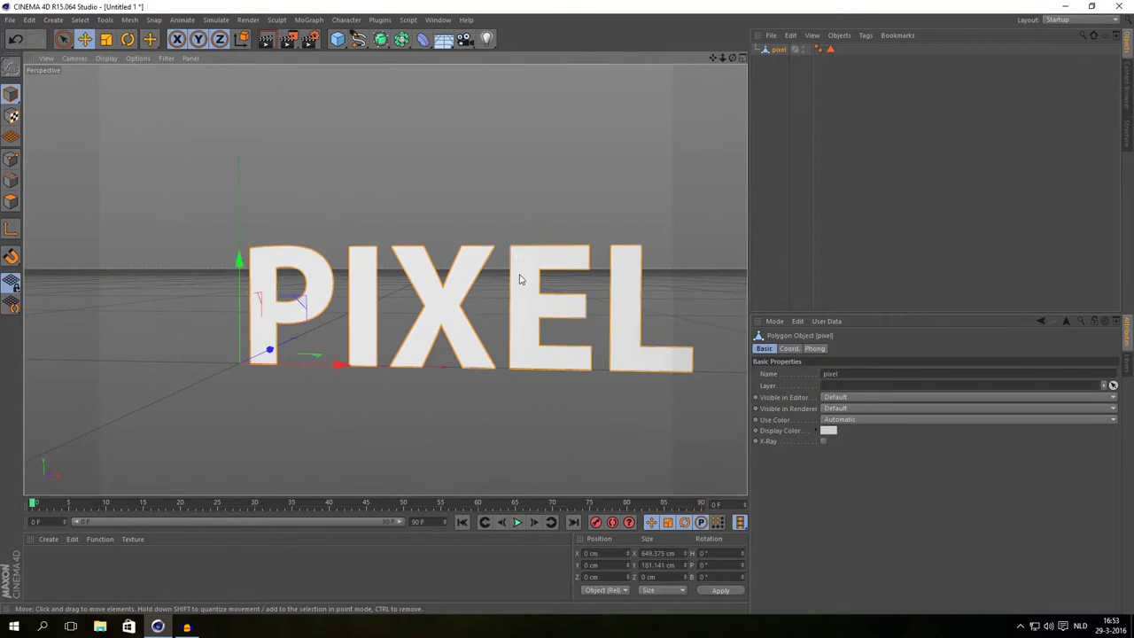
{"action": "middle_click_drag", "start_coordinate": [518, 276], "coordinate": [477, 284], "text": "alt"}
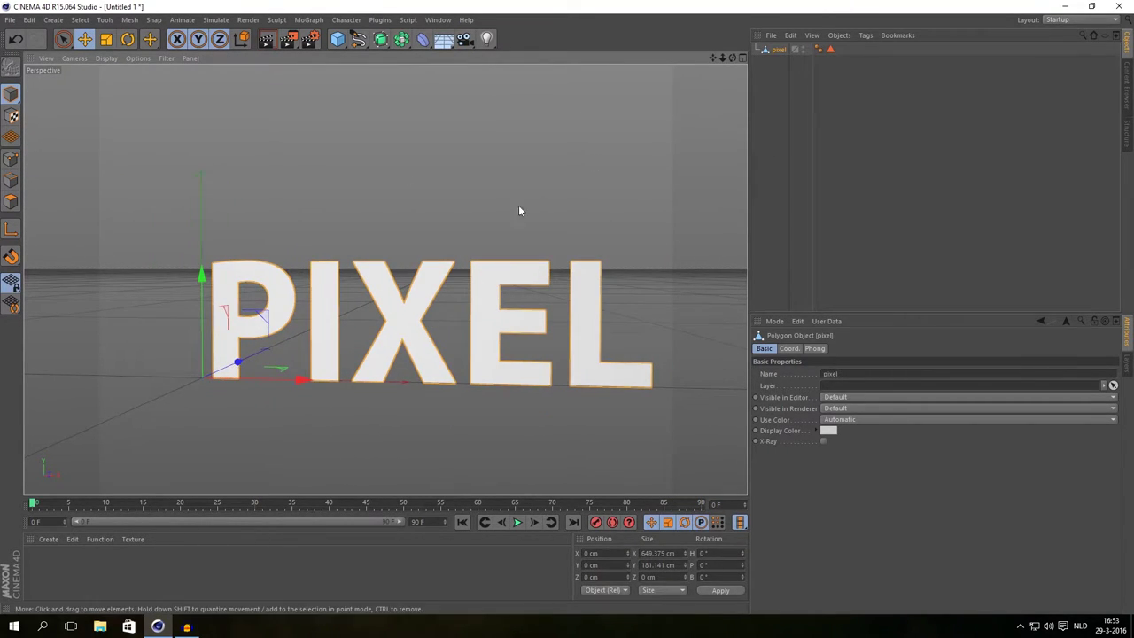
{"action": "left_click_drag", "start_coordinate": [520, 213], "coordinate": [493, 212], "text": "alt"}
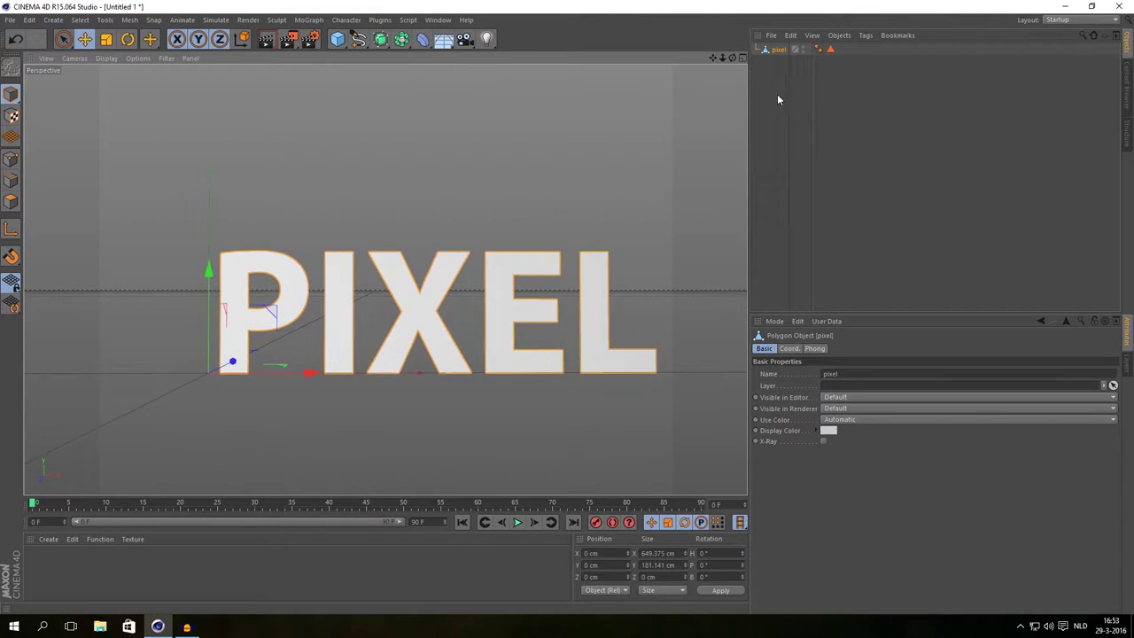
{"action": "left_click", "coordinate": [775, 93]}
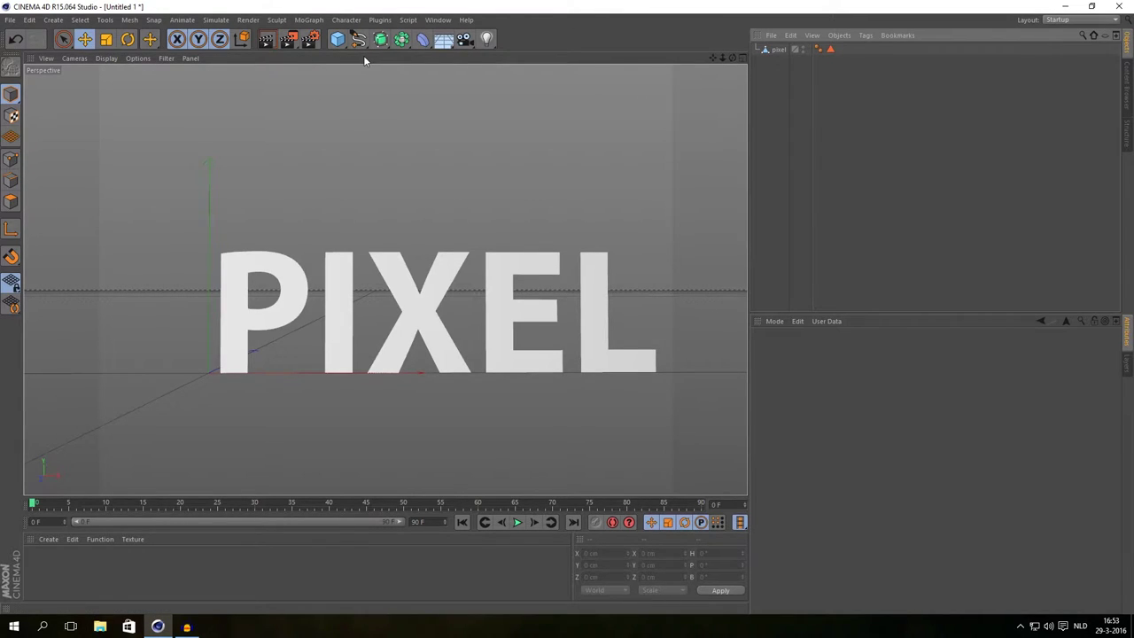
{"action": "left_click", "coordinate": [308, 19]}
{"action": "mouse_move", "coordinate": [325, 38]}
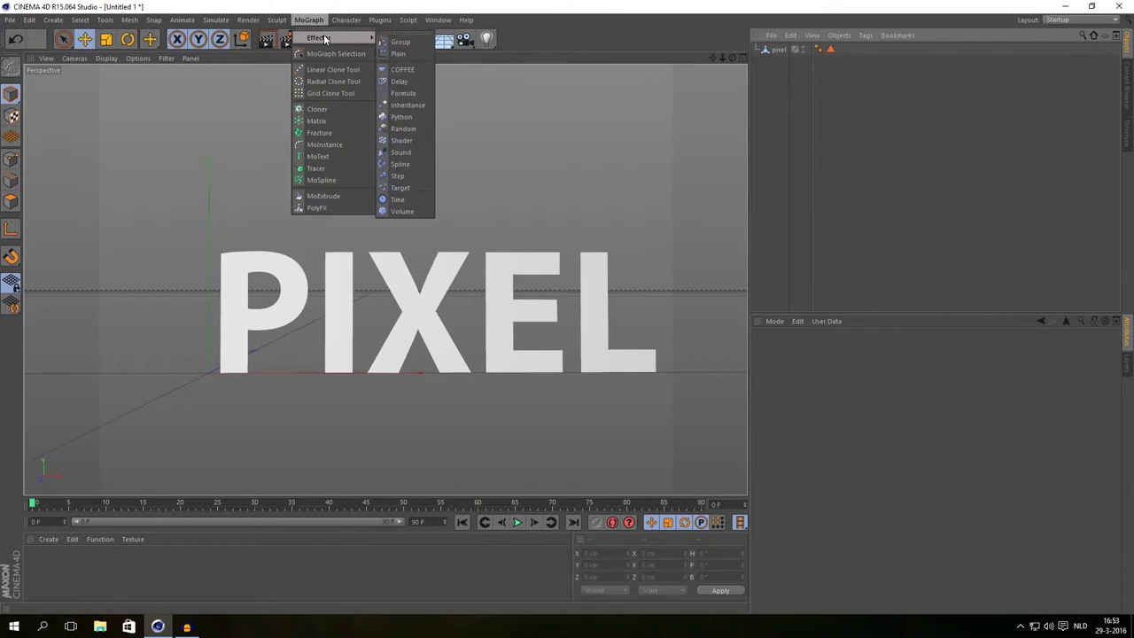
{"action": "left_click", "coordinate": [318, 109]}
{"action": "left_click", "coordinate": [780, 99]}
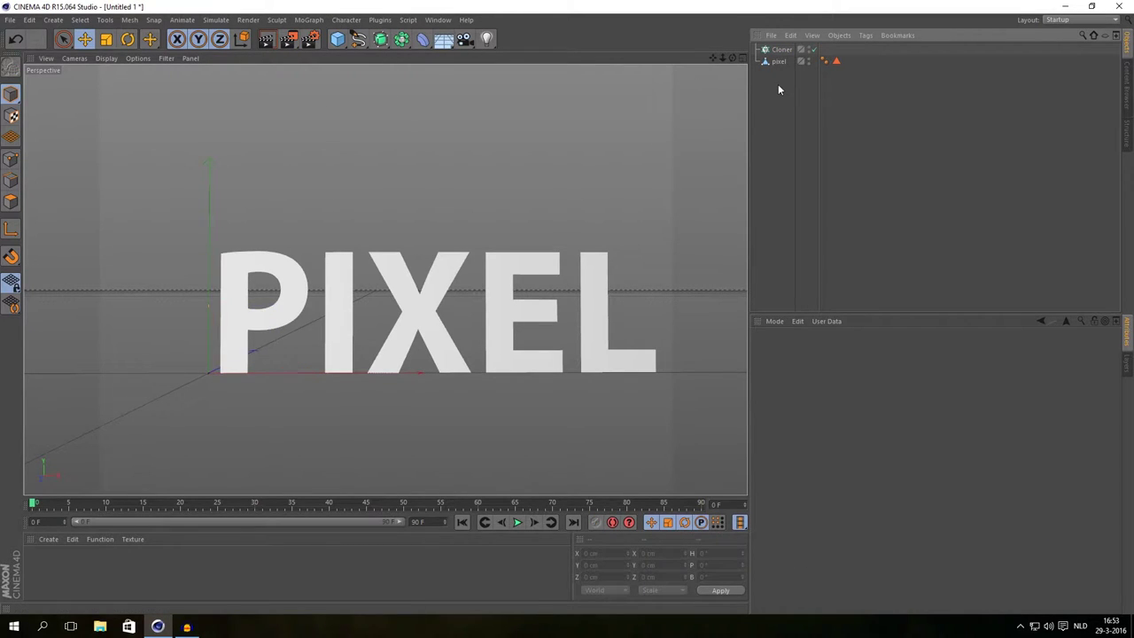
Add a Cube and scale it down uniformly to about 20.6 cm per side.
{"action": "left_click", "coordinate": [340, 42]}
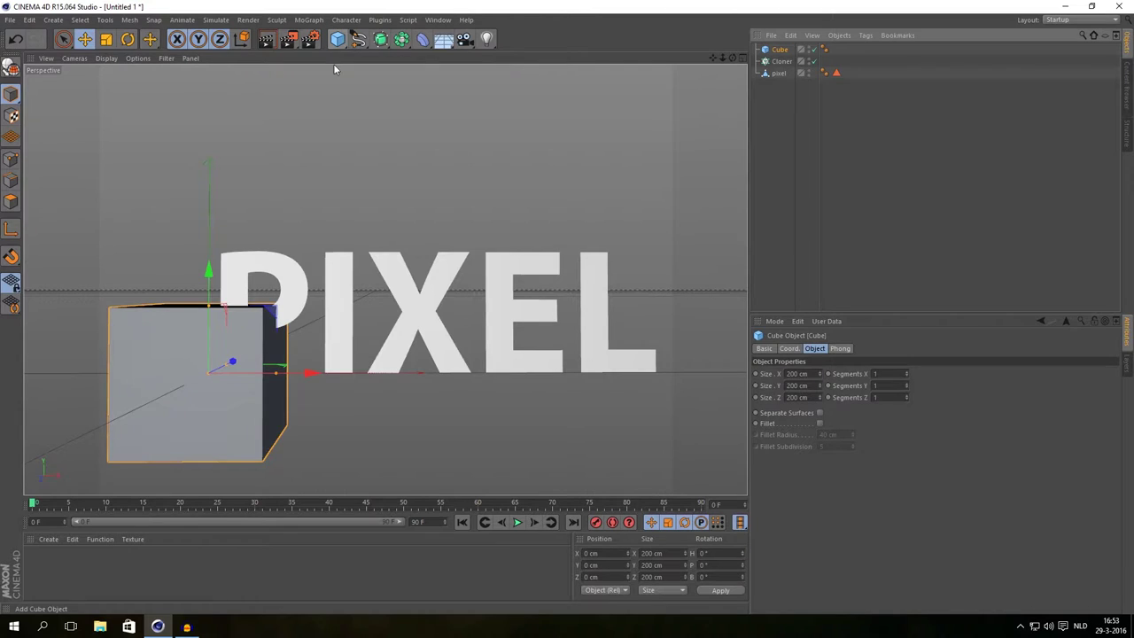
{"action": "left_click_drag", "start_coordinate": [278, 348], "coordinate": [399, 391], "text": "alt"}
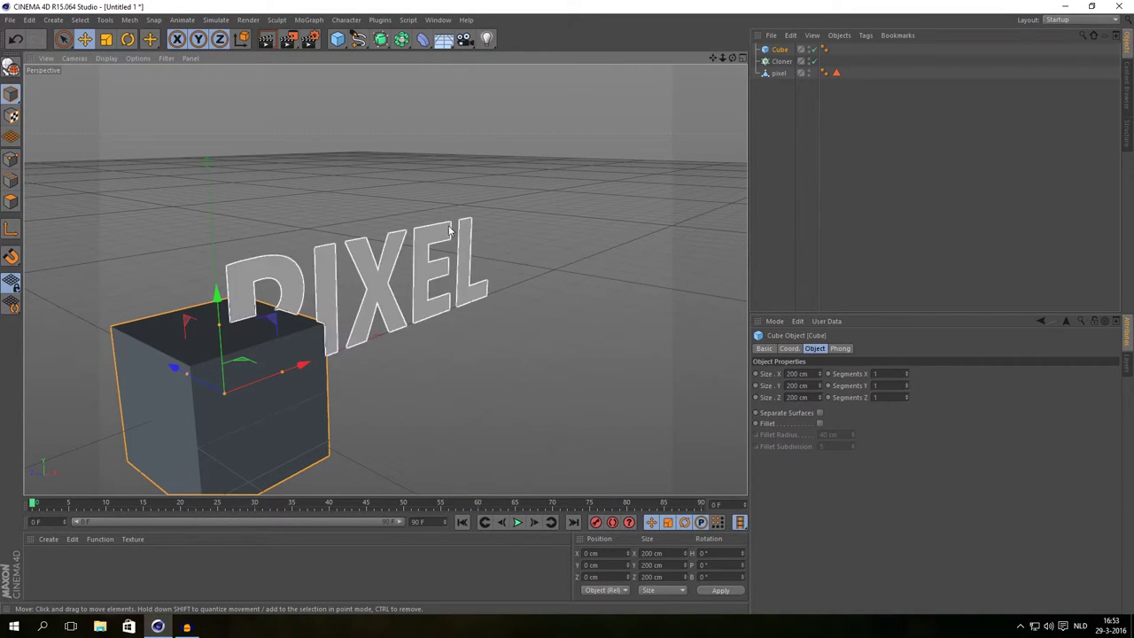
{"action": "left_click_drag", "start_coordinate": [426, 254], "coordinate": [350, 292], "text": "alt"}
{"action": "key", "text": "r"}
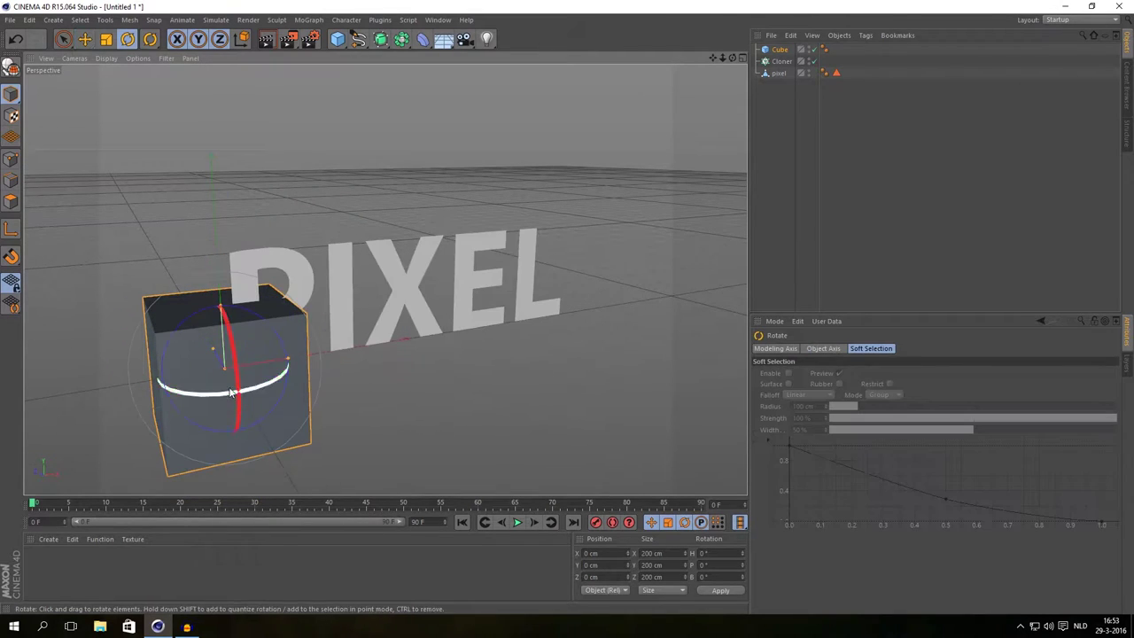
{"action": "key", "text": "t"}
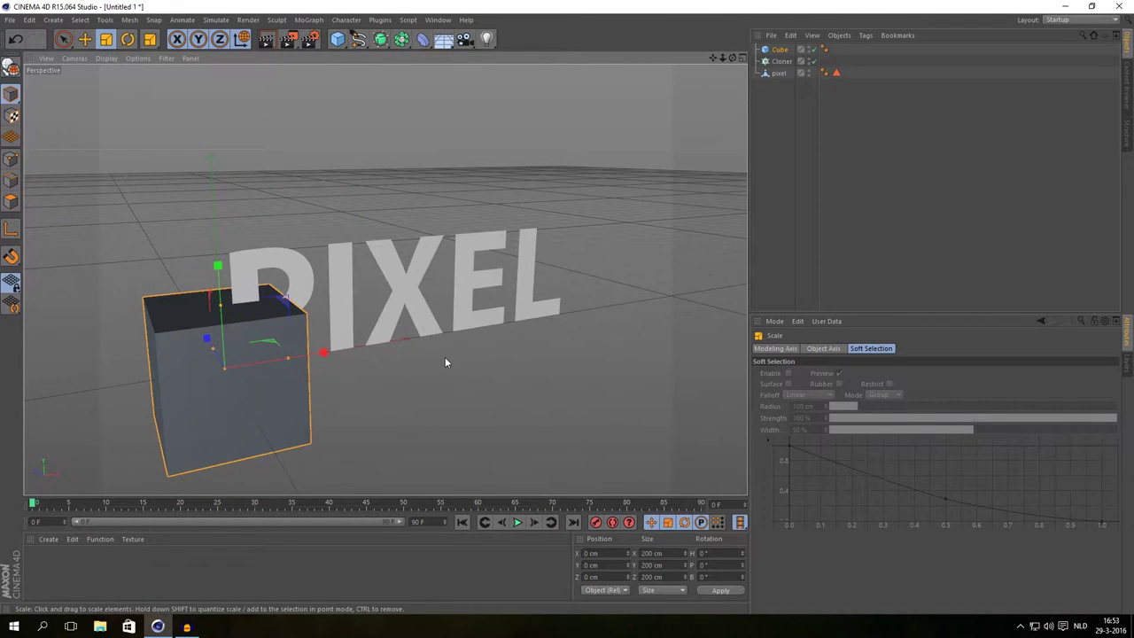
{"action": "left_click_drag", "start_coordinate": [445, 361], "coordinate": [111, 378]}
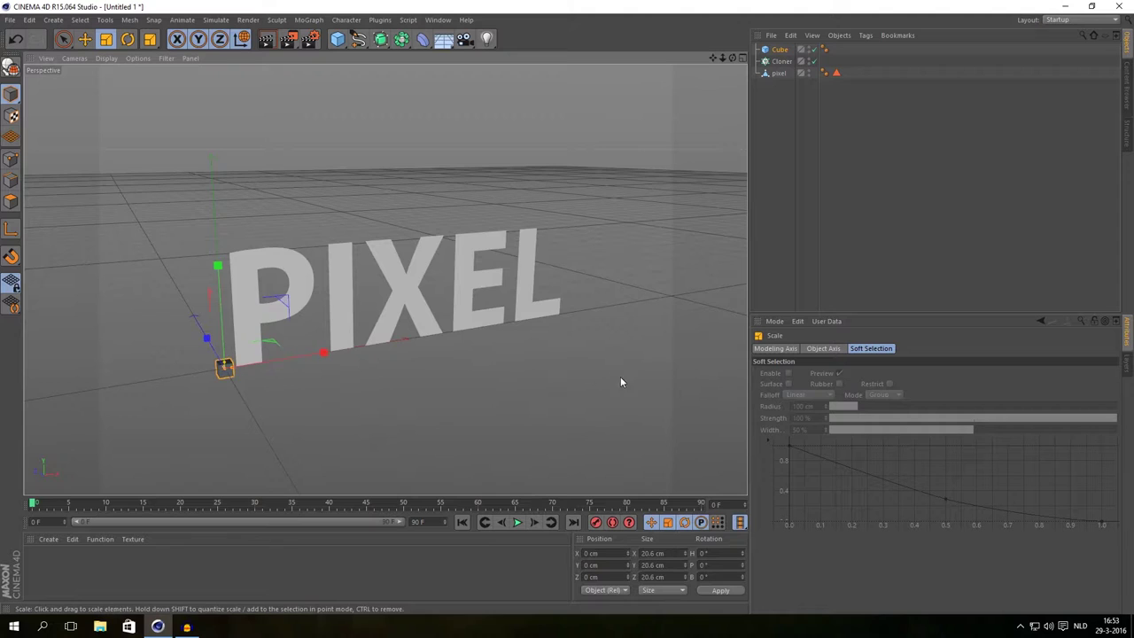
Make the small Cube a child of the Cloner.
{"action": "left_click_drag", "start_coordinate": [550, 357], "coordinate": [458, 316], "text": "alt"}
{"action": "left_click_drag", "start_coordinate": [274, 377], "coordinate": [430, 396], "text": "alt"}
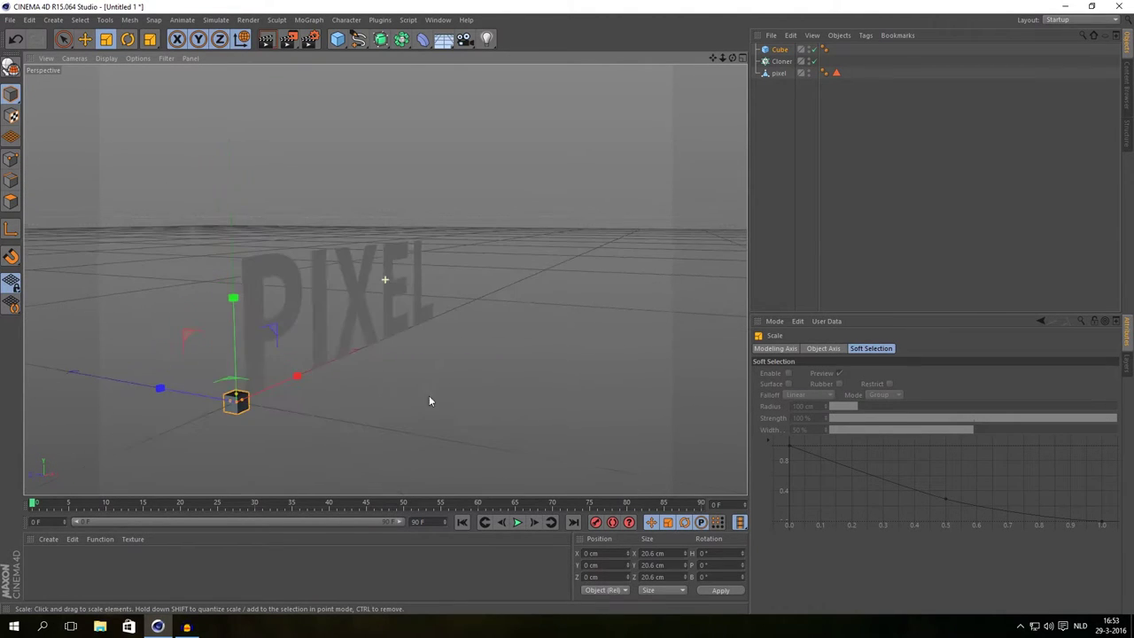
{"action": "left_click_drag", "start_coordinate": [782, 50], "coordinate": [784, 64]}
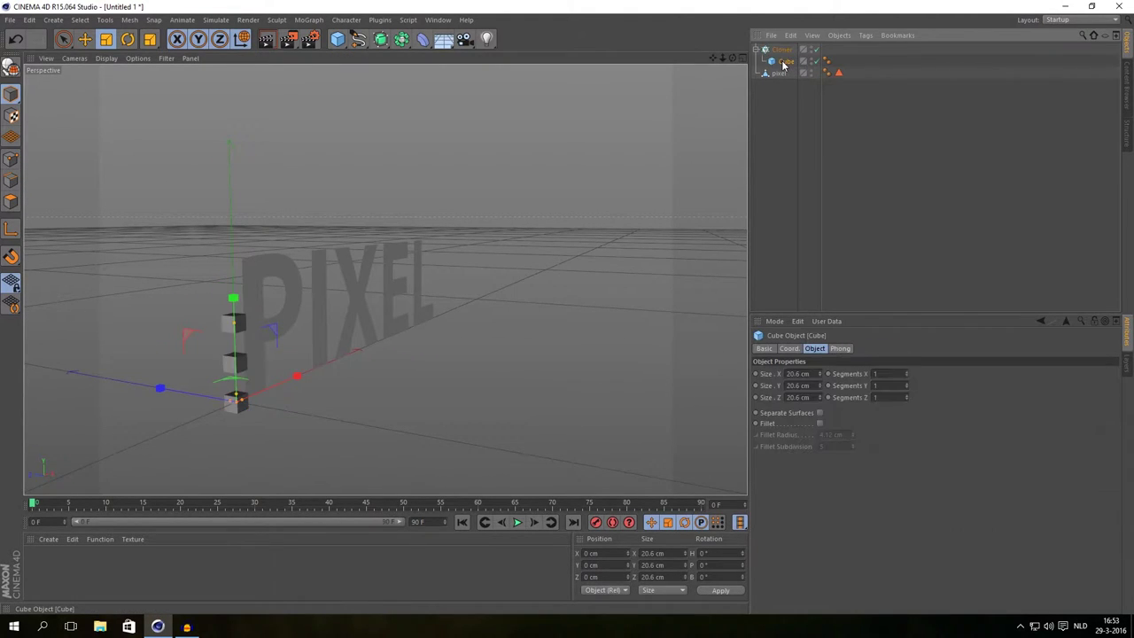
{"action": "left_click", "coordinate": [780, 53]}
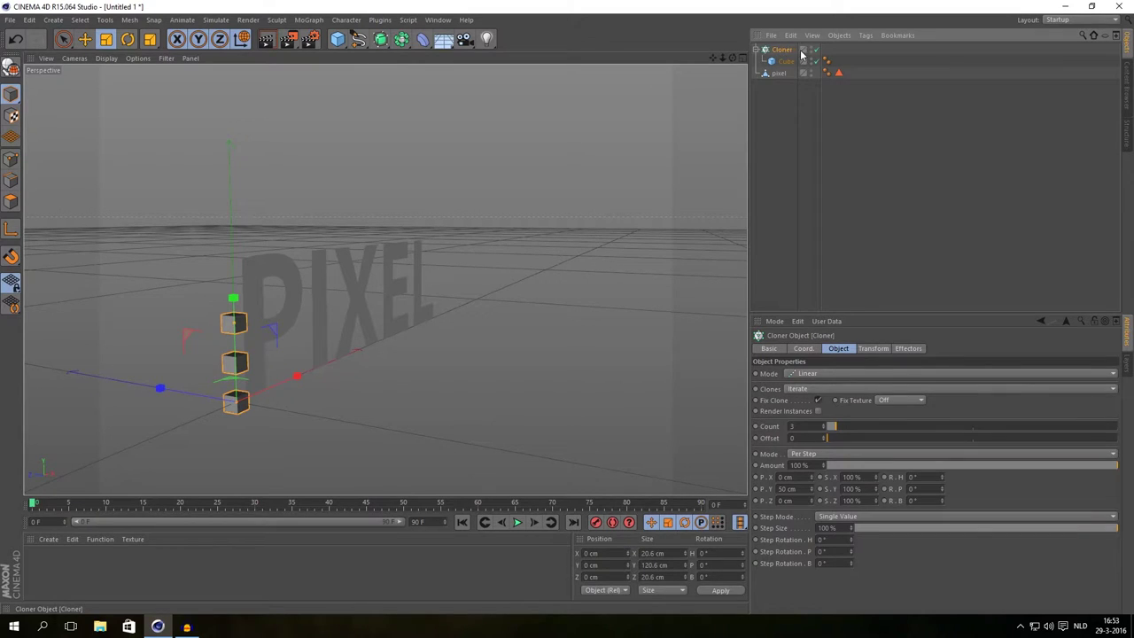
{"action": "left_click", "coordinate": [774, 108]}
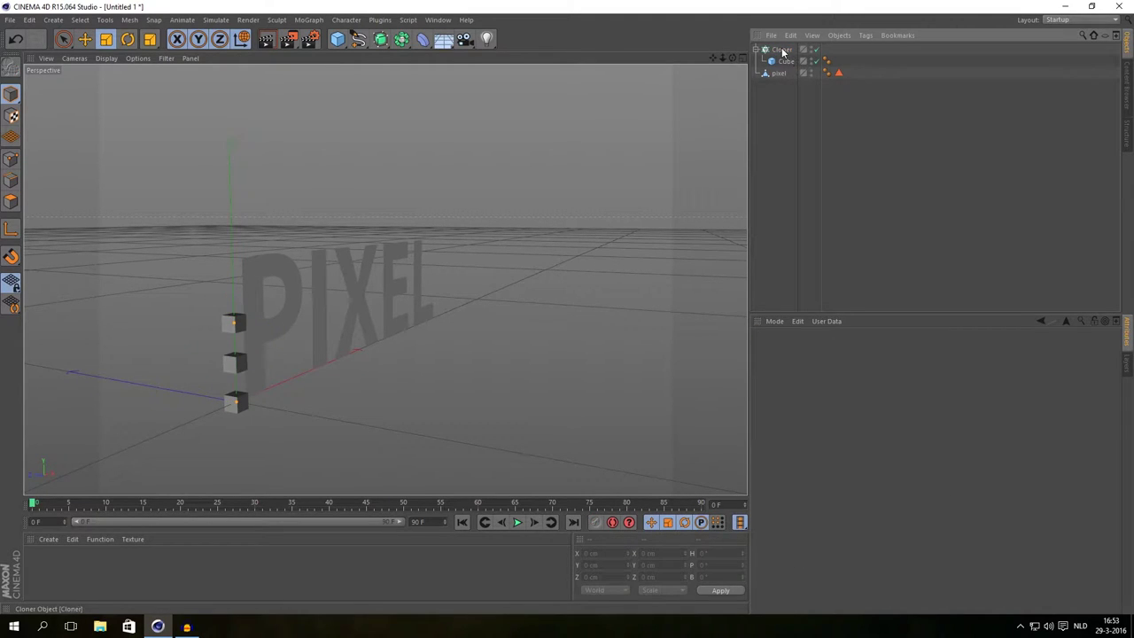
{"action": "left_click", "coordinate": [781, 55]}
{"action": "left_click_drag", "start_coordinate": [571, 248], "coordinate": [418, 259], "text": "alt"}
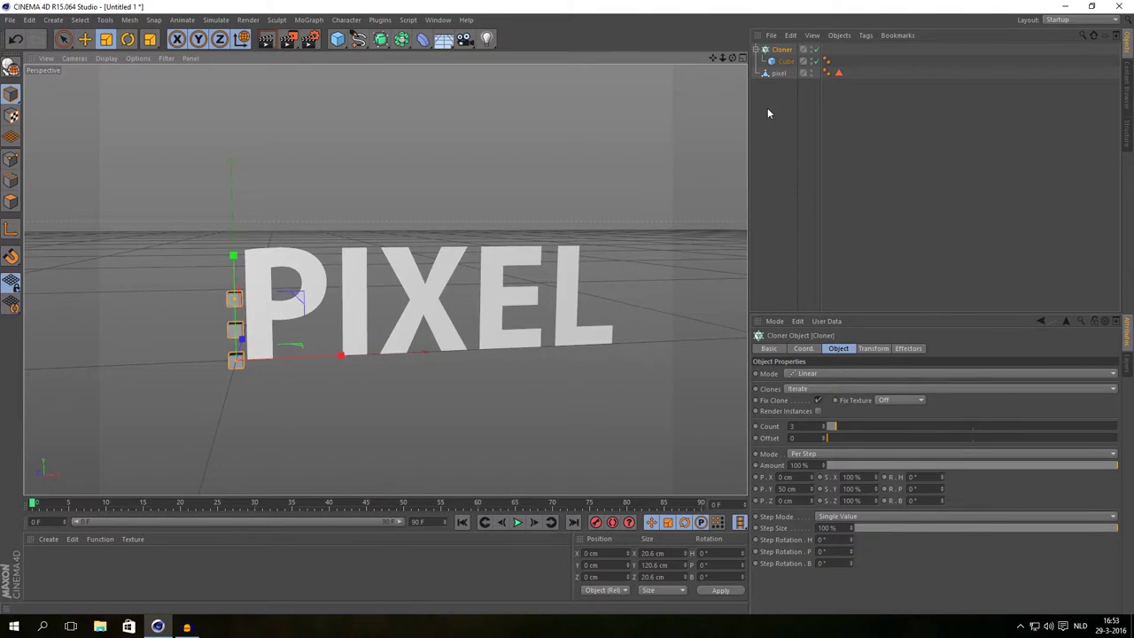
{"action": "left_click", "coordinate": [780, 75]}
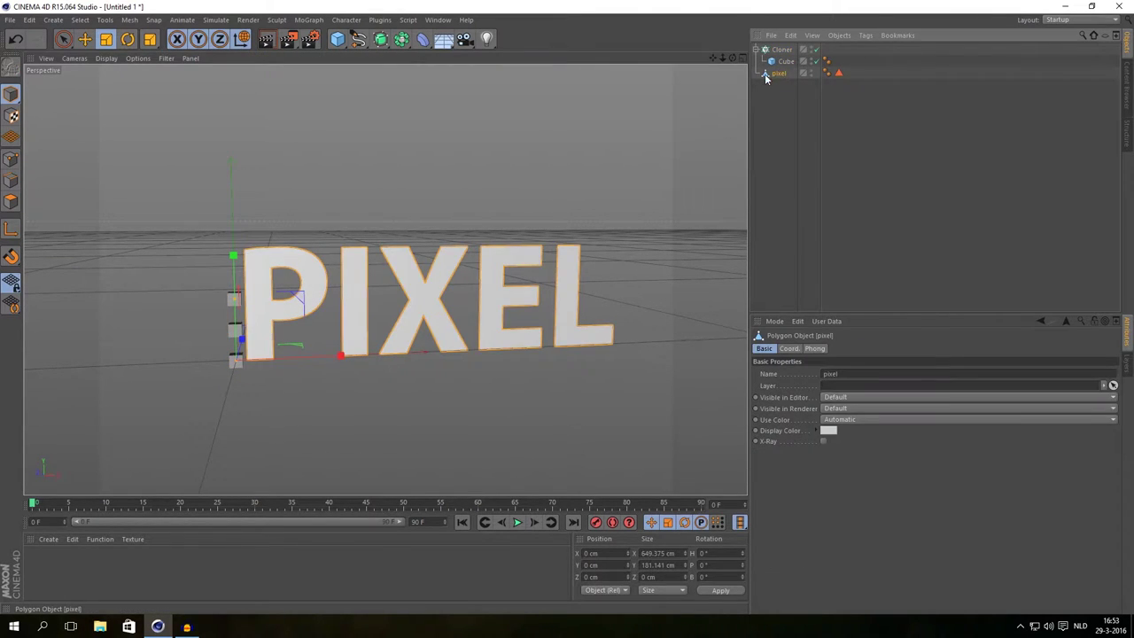
{"action": "left_click", "coordinate": [782, 54], "text": "ctrl"}
{"action": "left_click", "coordinate": [787, 92]}
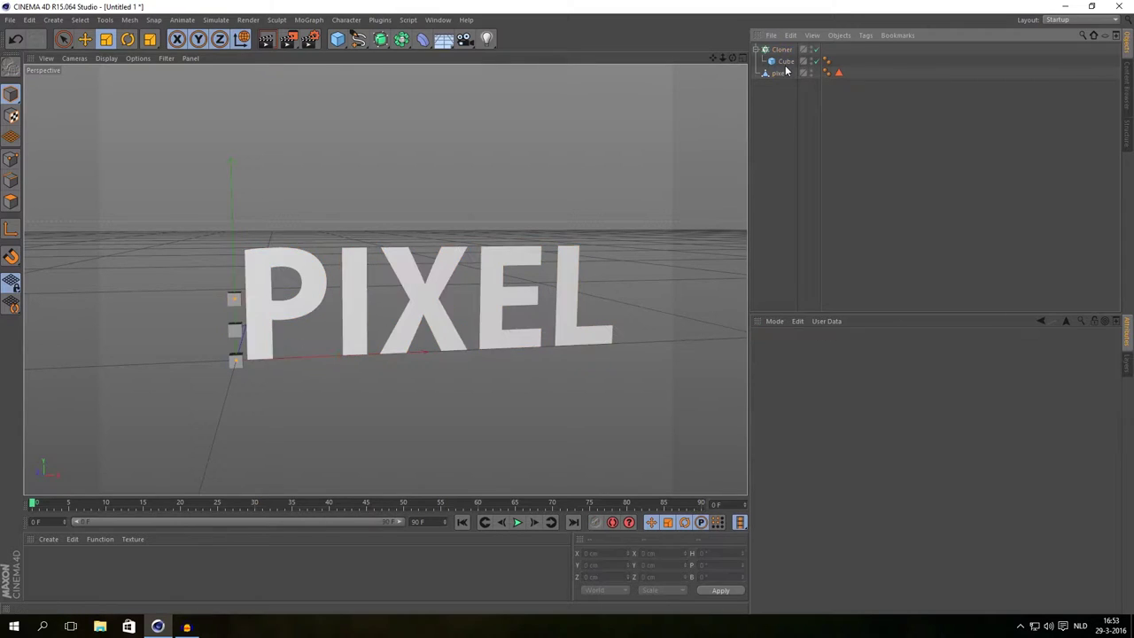
{"action": "left_click", "coordinate": [787, 62]}
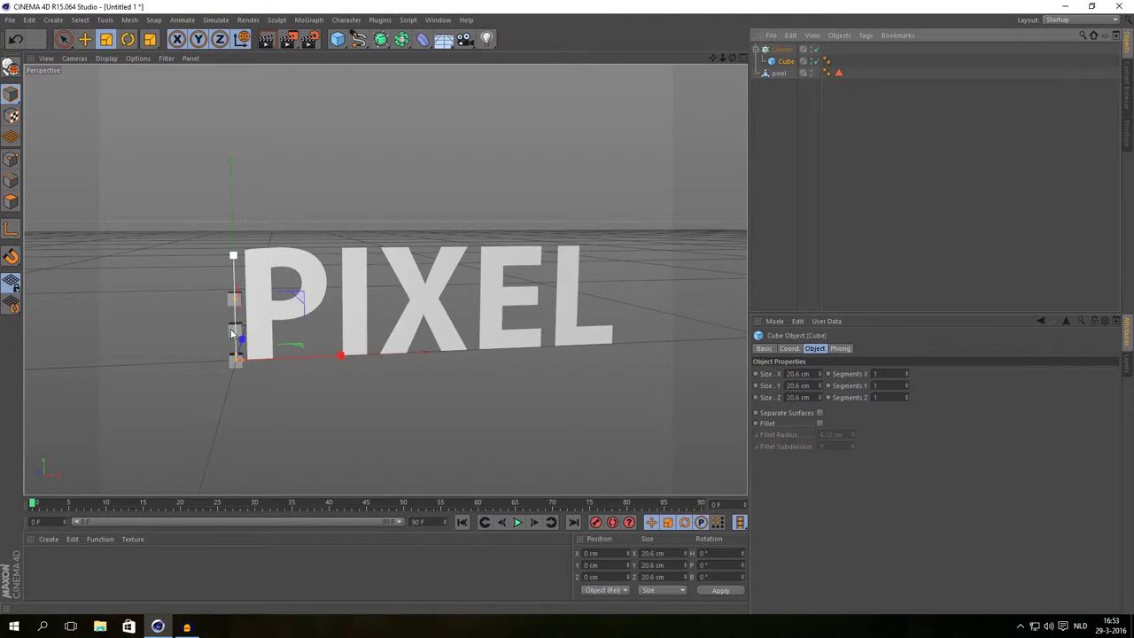
Set the Cloner's mode to Radial.
{"action": "left_click", "coordinate": [782, 50]}
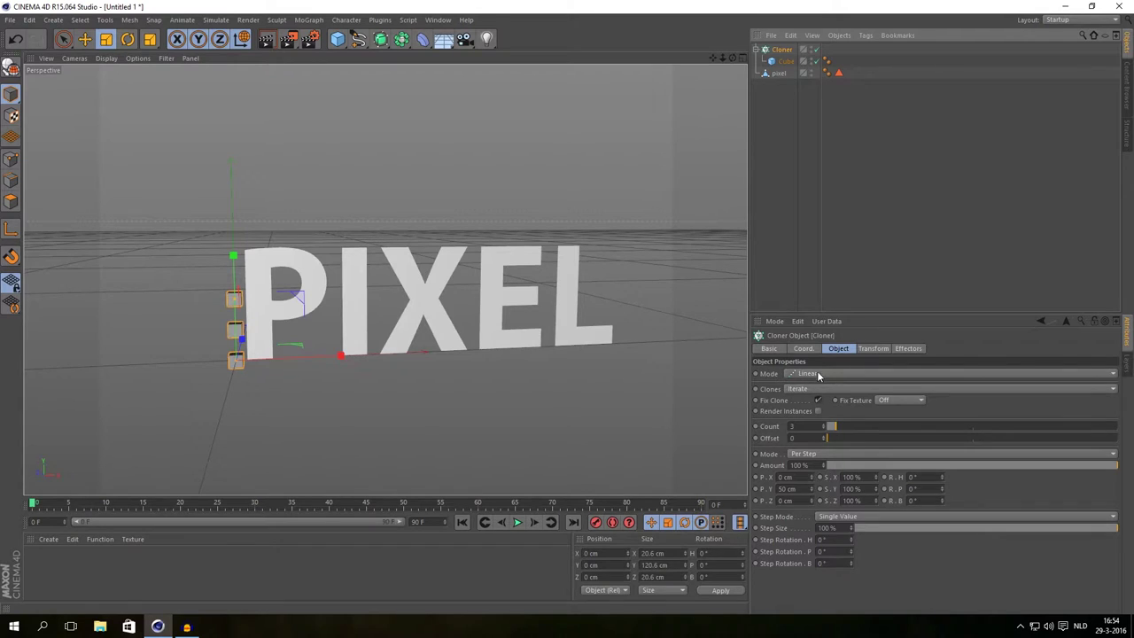
{"action": "left_click", "coordinate": [815, 374]}
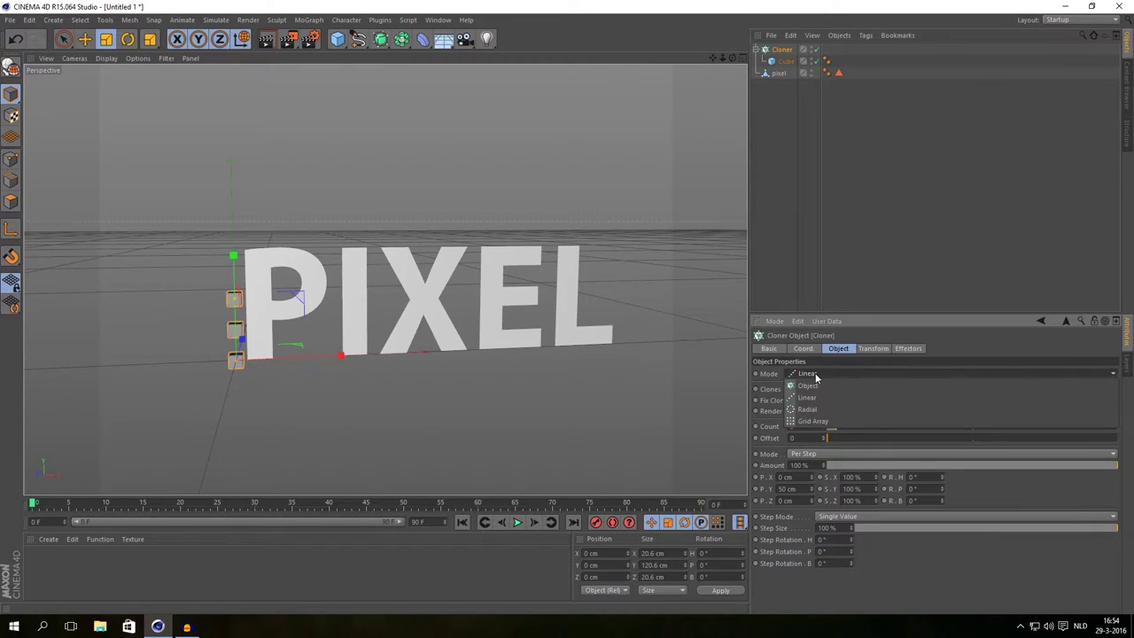
{"action": "left_click", "coordinate": [811, 409]}
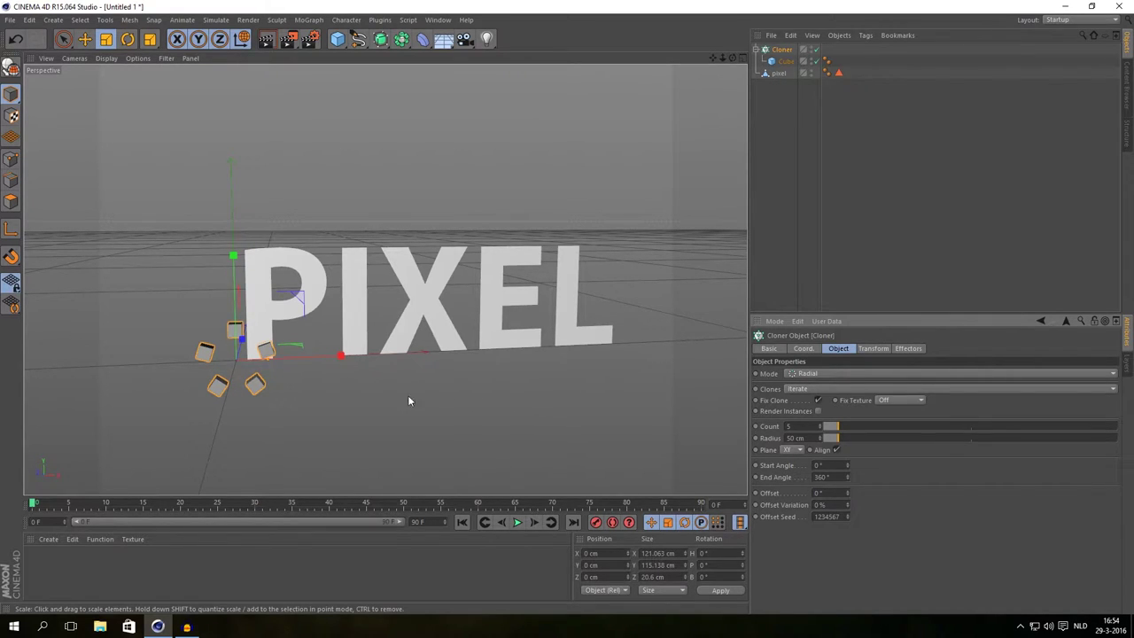
Set the Cloner's mode to Object and link the pixel polygon object as its target.
{"action": "left_click", "coordinate": [797, 381]}
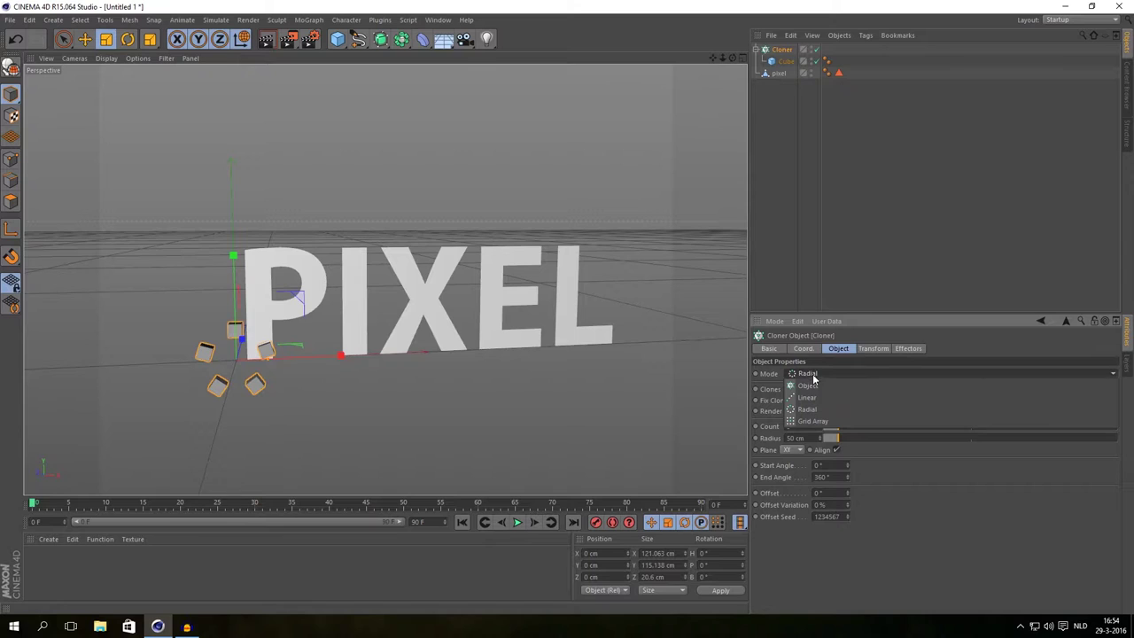
{"action": "left_click", "coordinate": [812, 379]}
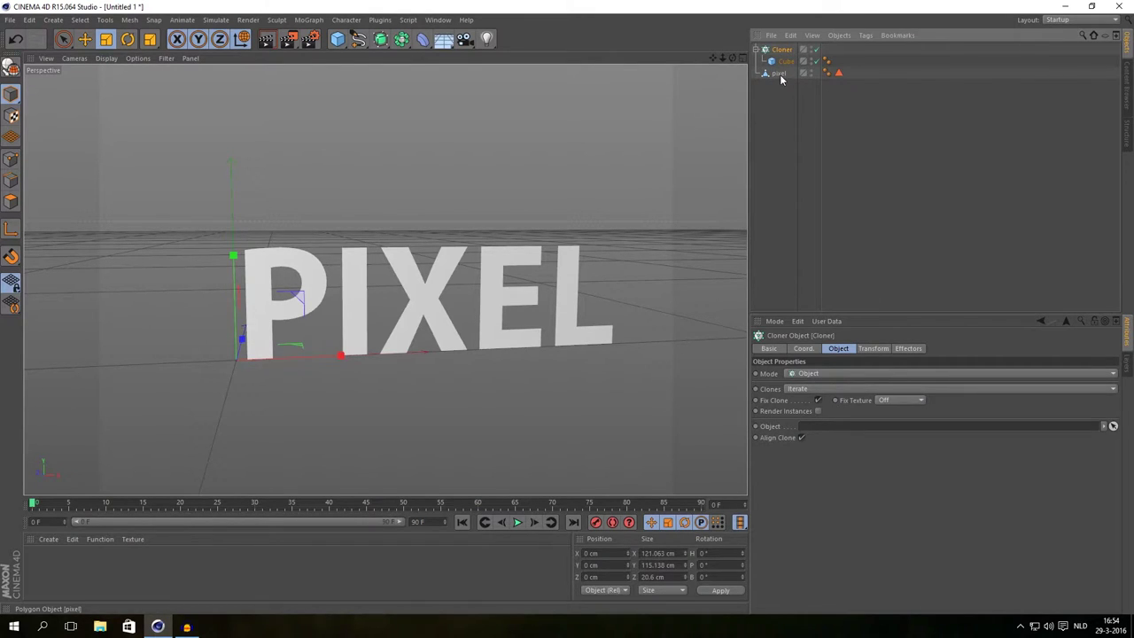
{"action": "left_click_drag", "start_coordinate": [780, 74], "coordinate": [781, 74]}
{"action": "left_click_drag", "start_coordinate": [784, 117], "coordinate": [812, 414]}
{"action": "left_click_drag", "start_coordinate": [787, 71], "coordinate": [828, 431]}
{"action": "left_click_drag", "start_coordinate": [758, 431], "coordinate": [856, 435]}
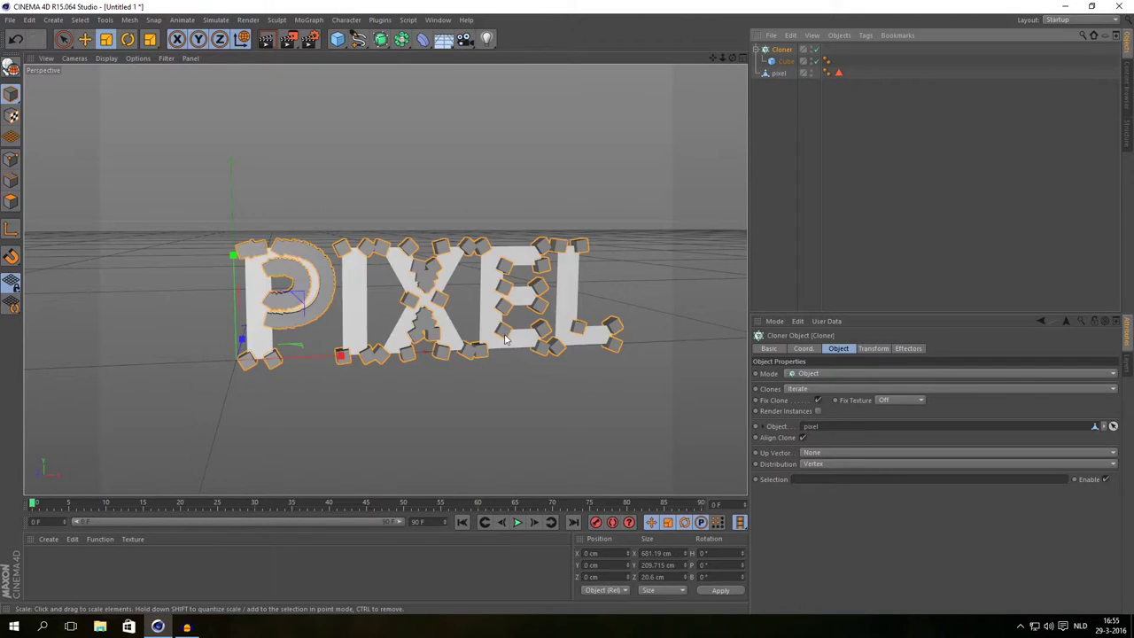
Examine how the cube clones sit on the pixel letters up close and from several angles.
{"action": "scroll", "coordinate": [521, 325], "scroll_direction": "up", "scroll_amount": 5}
{"action": "left_click_drag", "start_coordinate": [521, 325], "coordinate": [492, 299], "text": "alt"}
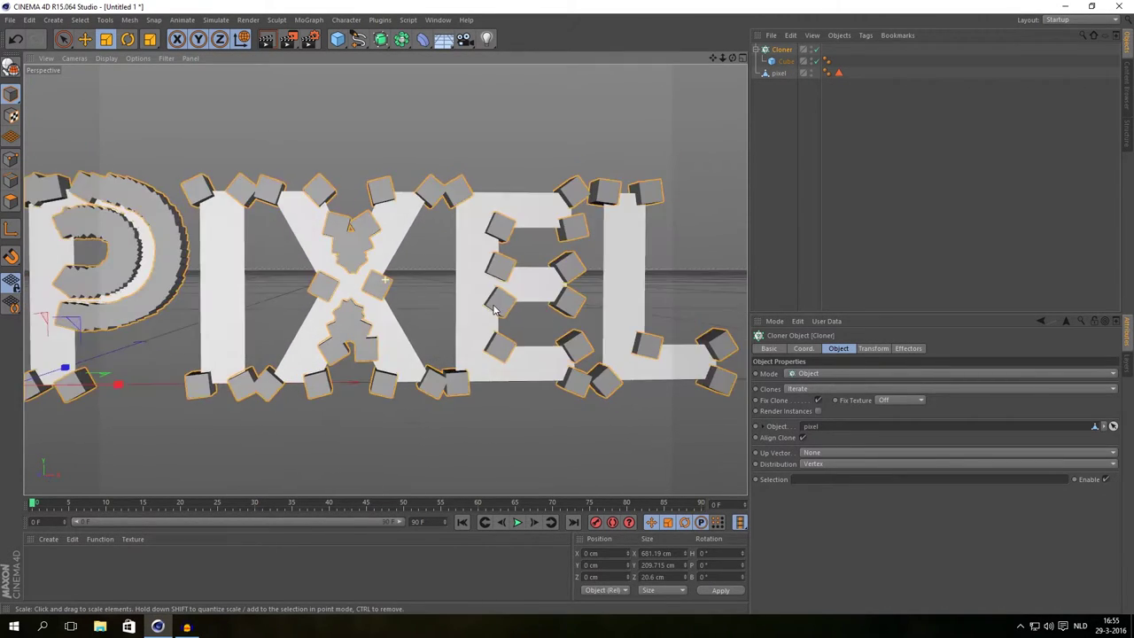
{"action": "middle_click_drag", "start_coordinate": [493, 300], "coordinate": [532, 292], "text": "alt"}
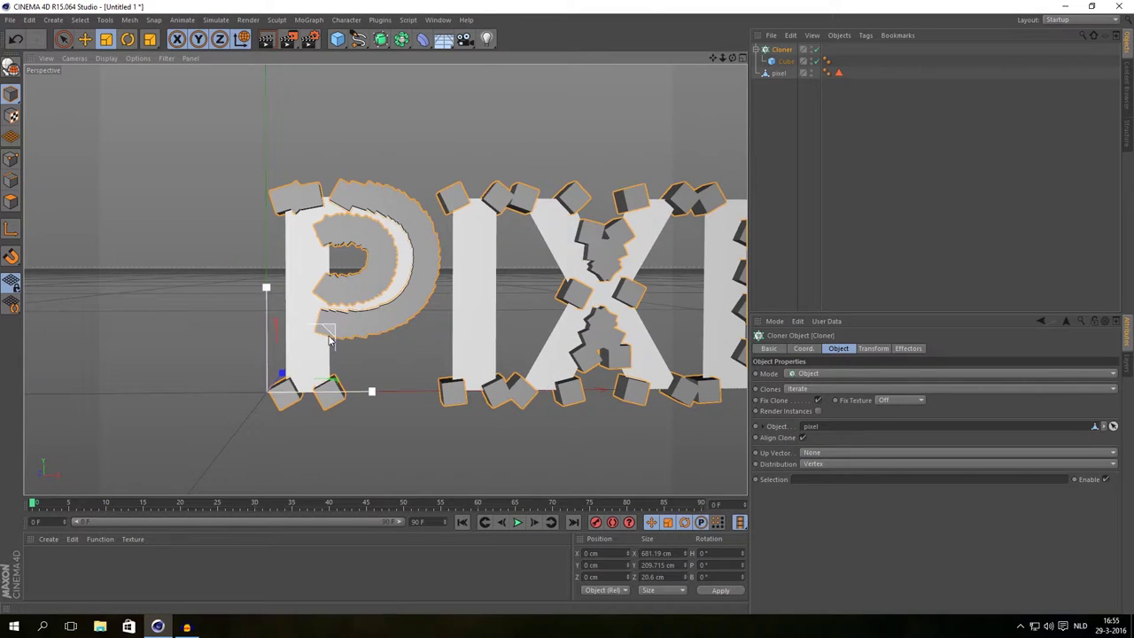
{"action": "left_click", "coordinate": [782, 104]}
{"action": "left_click", "coordinate": [779, 73]}
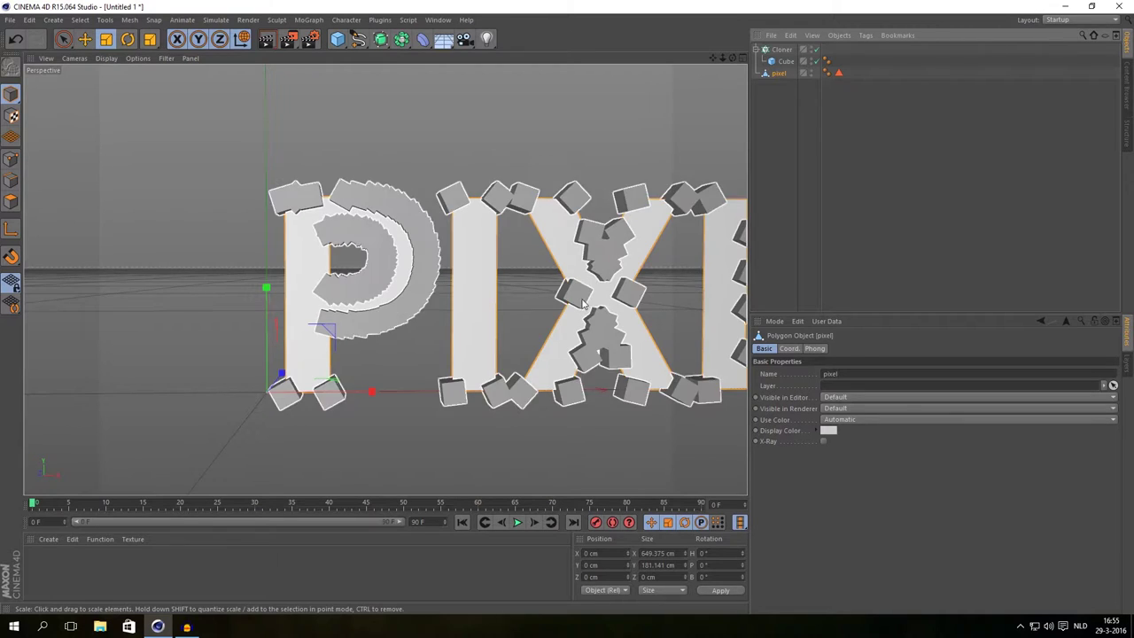
{"action": "middle_click_drag", "start_coordinate": [479, 270], "coordinate": [534, 266], "text": "alt"}
{"action": "left_click_drag", "start_coordinate": [533, 267], "coordinate": [606, 259], "text": "alt"}
{"action": "scroll", "coordinate": [606, 259], "scroll_direction": "down", "scroll_amount": 3}
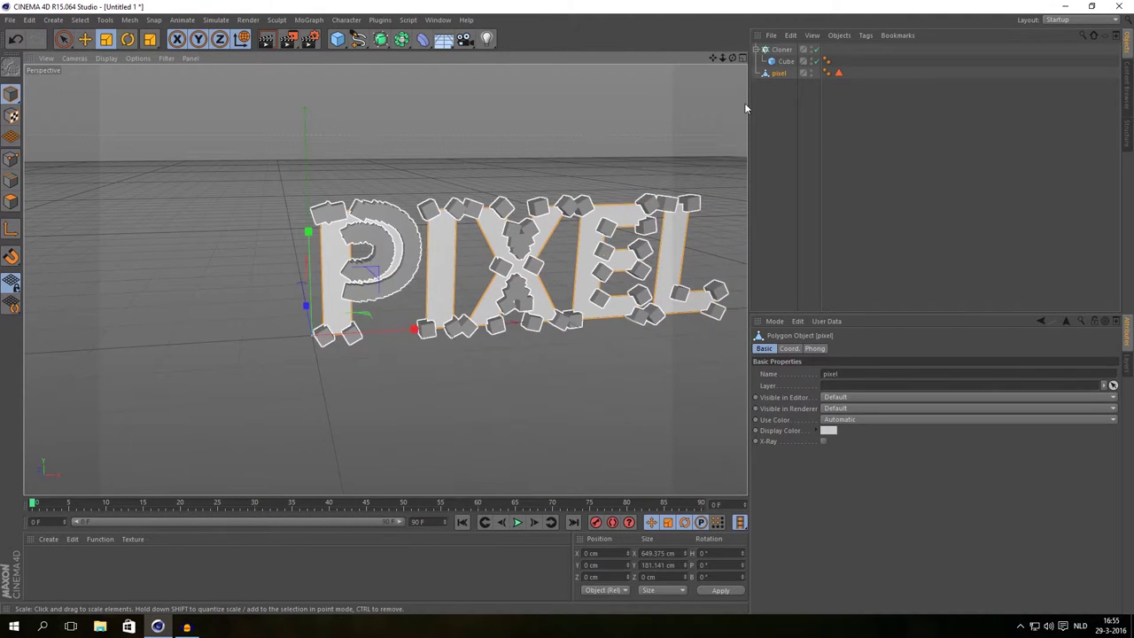
Set the Cloner's Clones option to Random and its Up Vector to X+.
{"action": "left_click", "coordinate": [785, 53]}
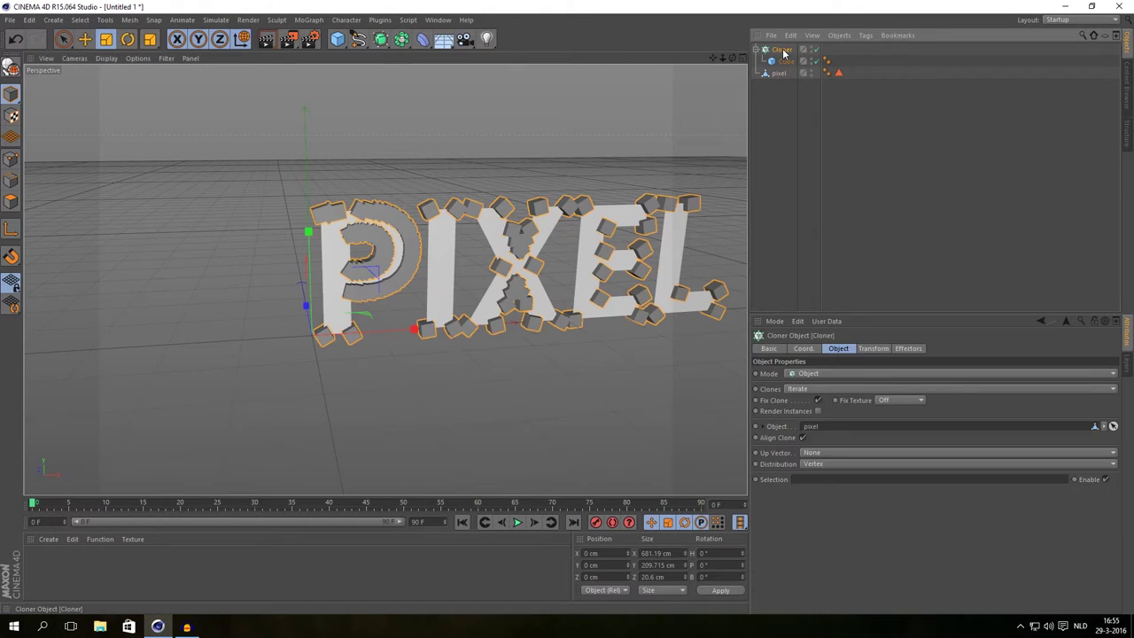
{"action": "mouse_move", "coordinate": [558, 335]}
{"action": "left_mouse_down", "text": "alt"}
{"action": "mouse_move", "coordinate": [553, 321]}
{"action": "mouse_move", "coordinate": [567, 337]}
{"action": "left_mouse_up", "text": "alt"}
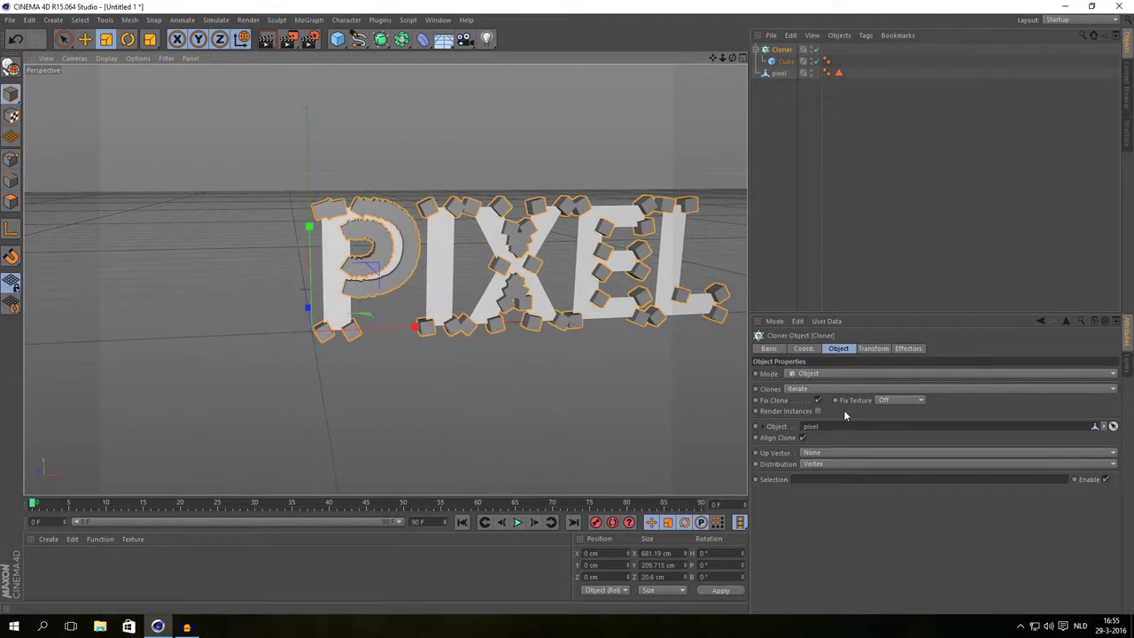
{"action": "left_click", "coordinate": [838, 389]}
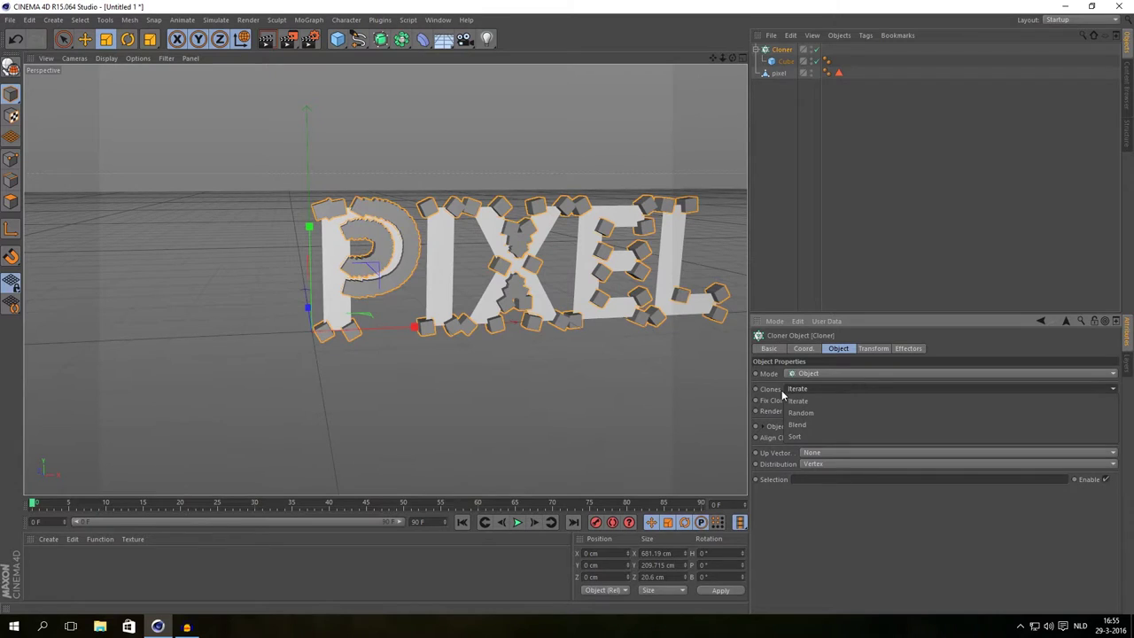
{"action": "left_click", "coordinate": [808, 413]}
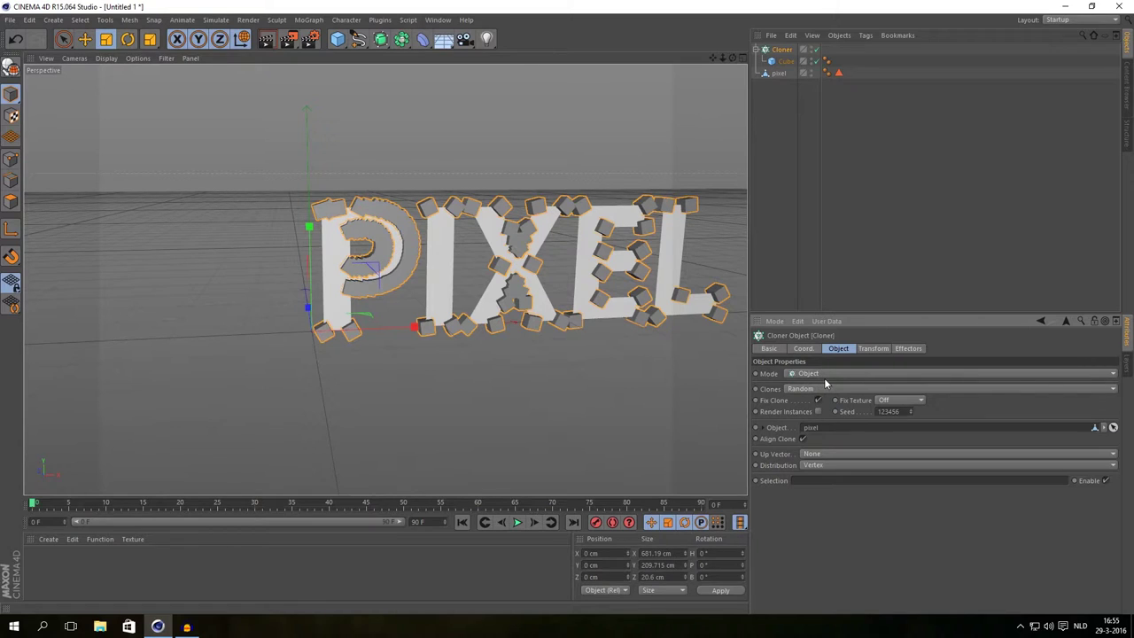
{"action": "left_click", "coordinate": [818, 454]}
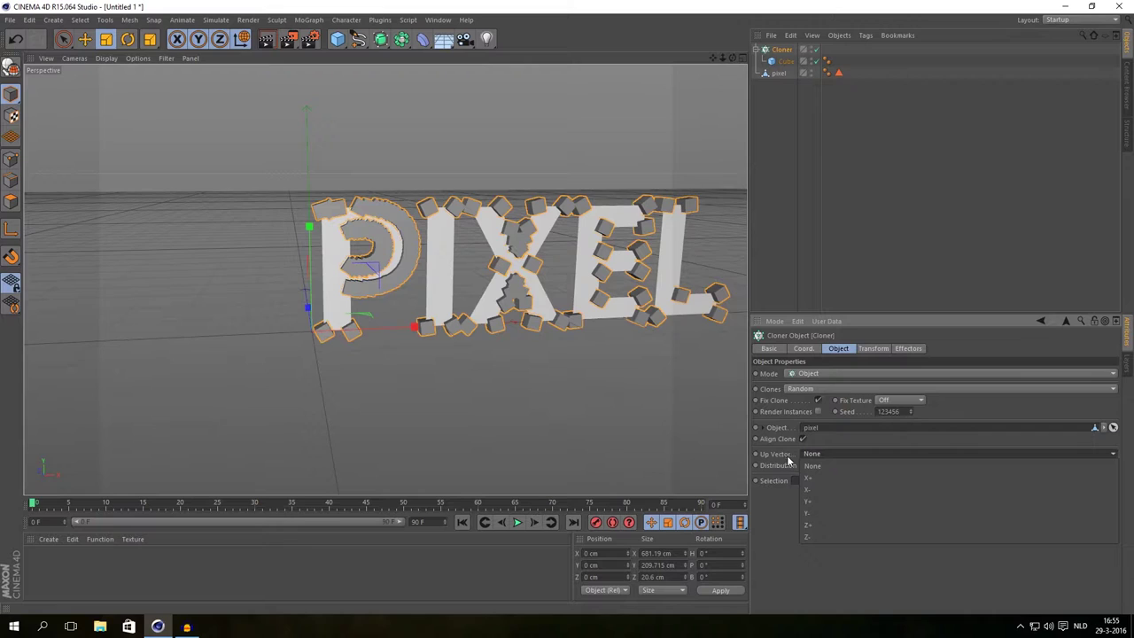
{"action": "left_click", "coordinate": [811, 478]}
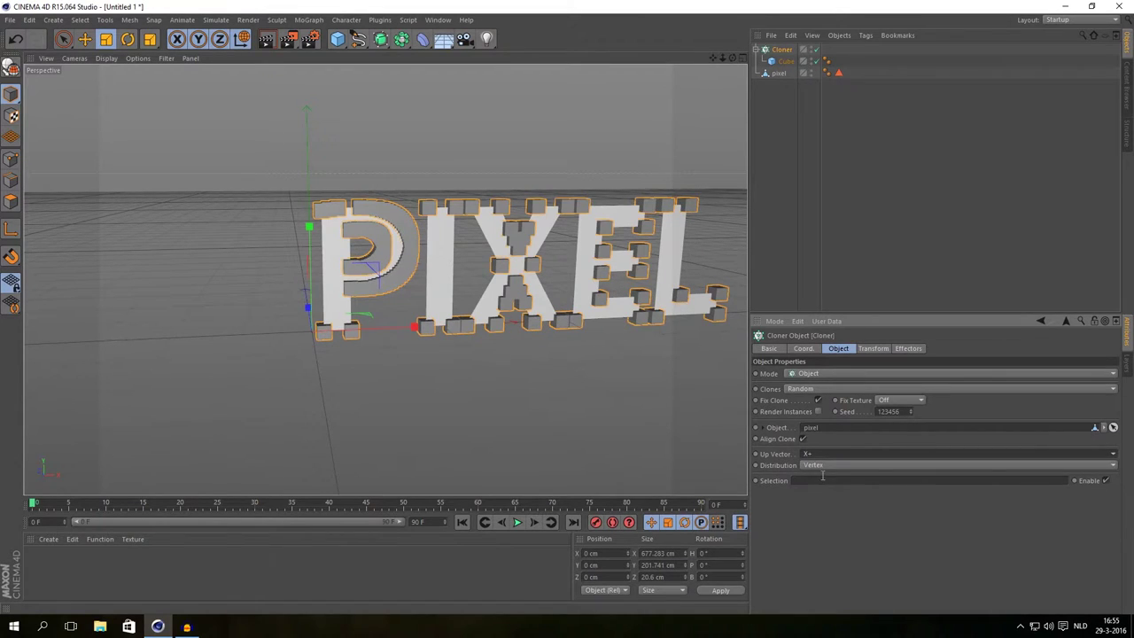
Try X- as the Cloner's Up Vector and return it to X+.
{"action": "left_click", "coordinate": [820, 456]}
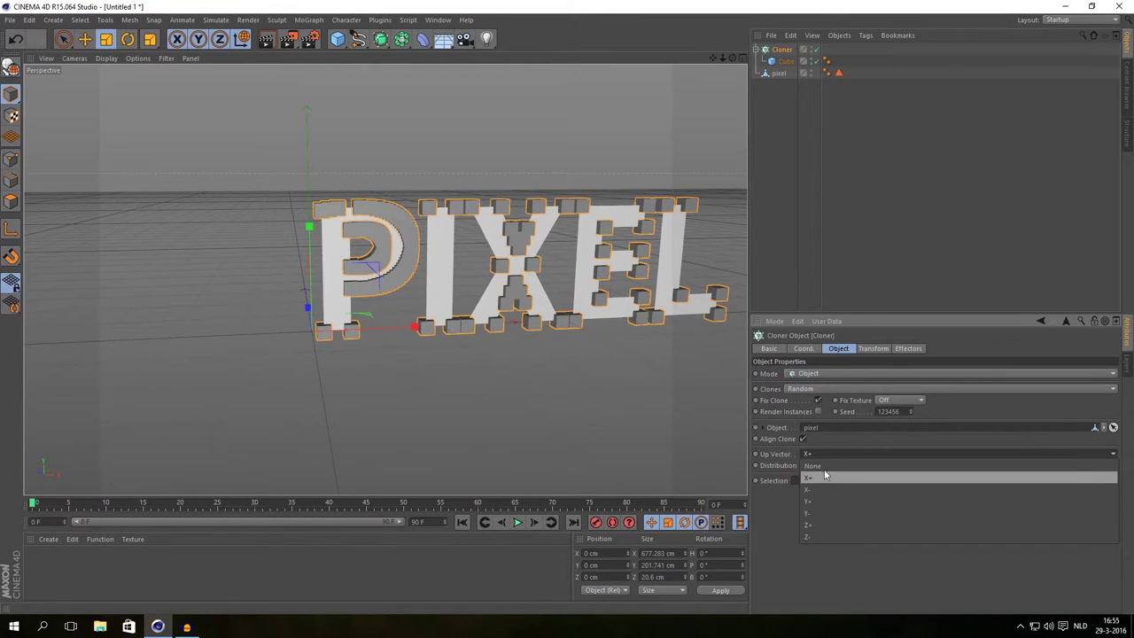
{"action": "left_click", "coordinate": [814, 479]}
{"action": "left_click", "coordinate": [815, 455]}
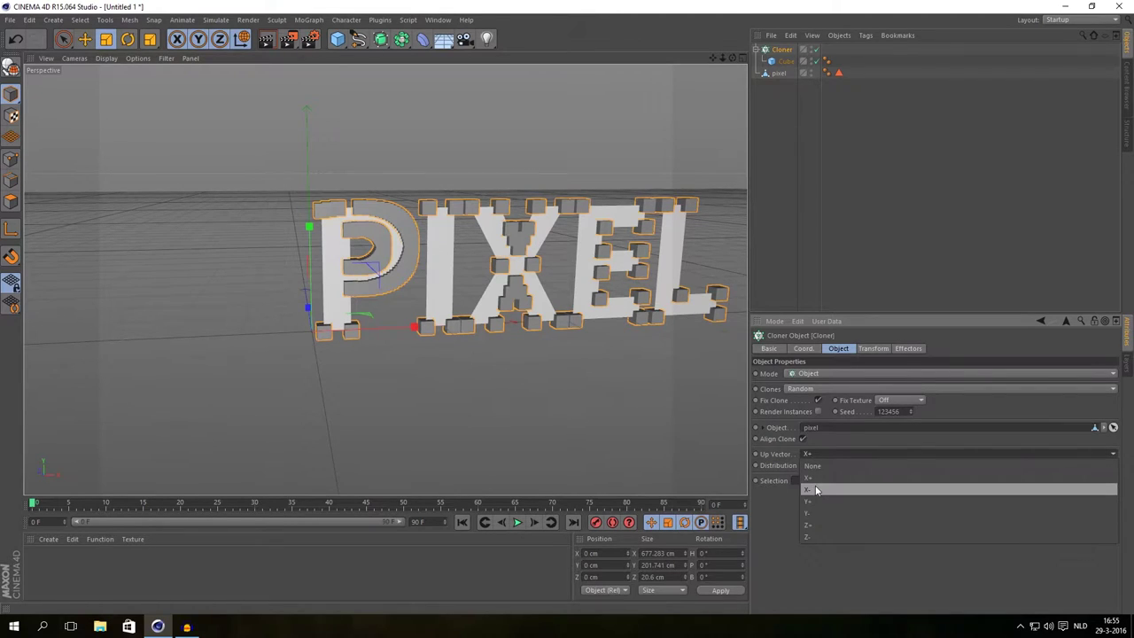
{"action": "left_click", "coordinate": [817, 490]}
{"action": "left_click", "coordinate": [817, 456]}
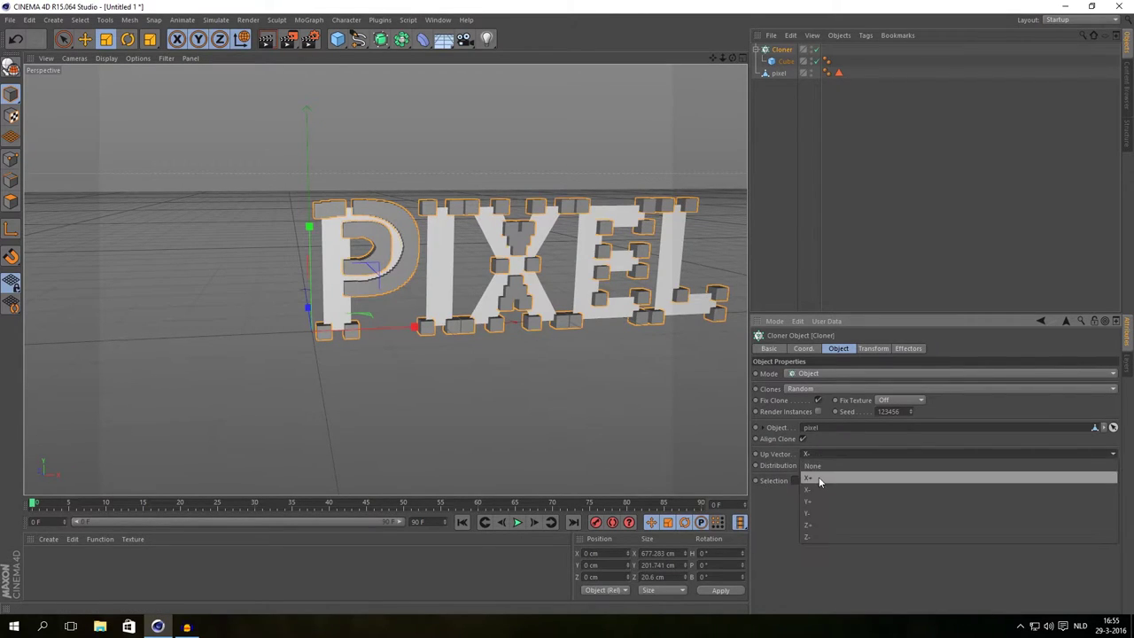
{"action": "left_click", "coordinate": [817, 478]}
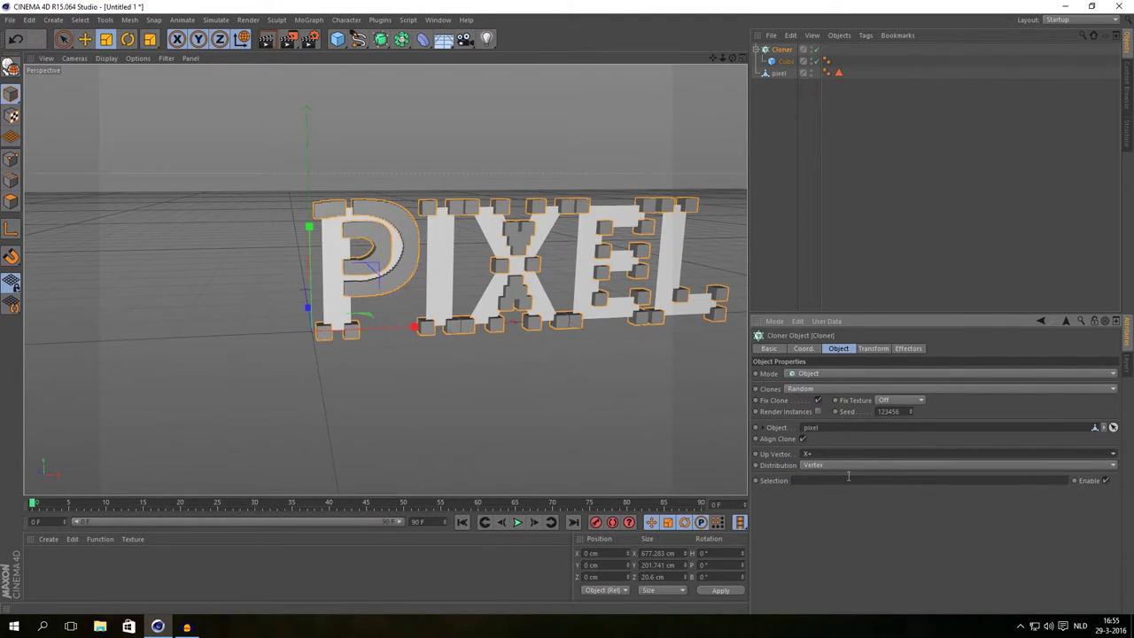
Set the Cloner's Distribution to Surface and raise its Count to 185.
{"action": "left_click", "coordinate": [821, 465]}
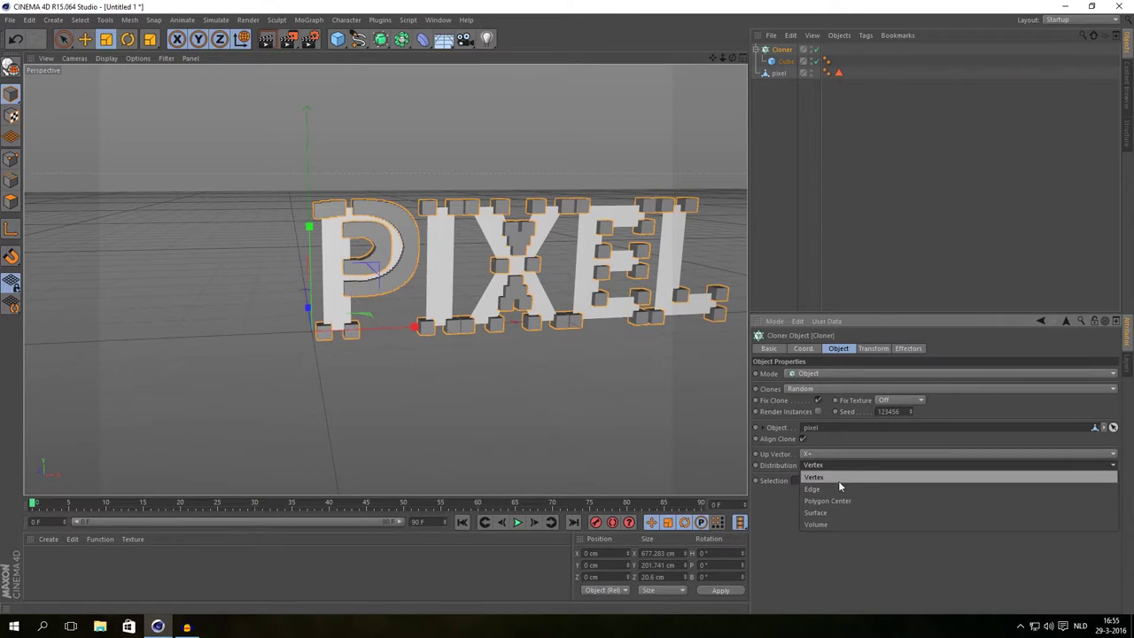
{"action": "left_click", "coordinate": [815, 513]}
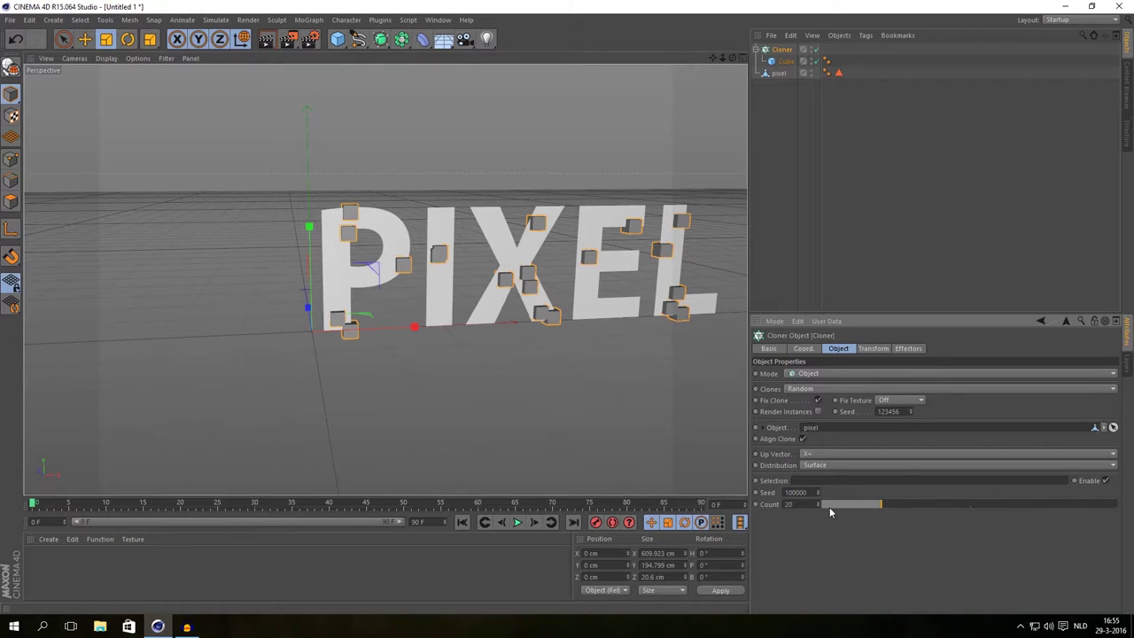
{"action": "left_click_drag", "start_coordinate": [829, 511], "coordinate": [1133, 488]}
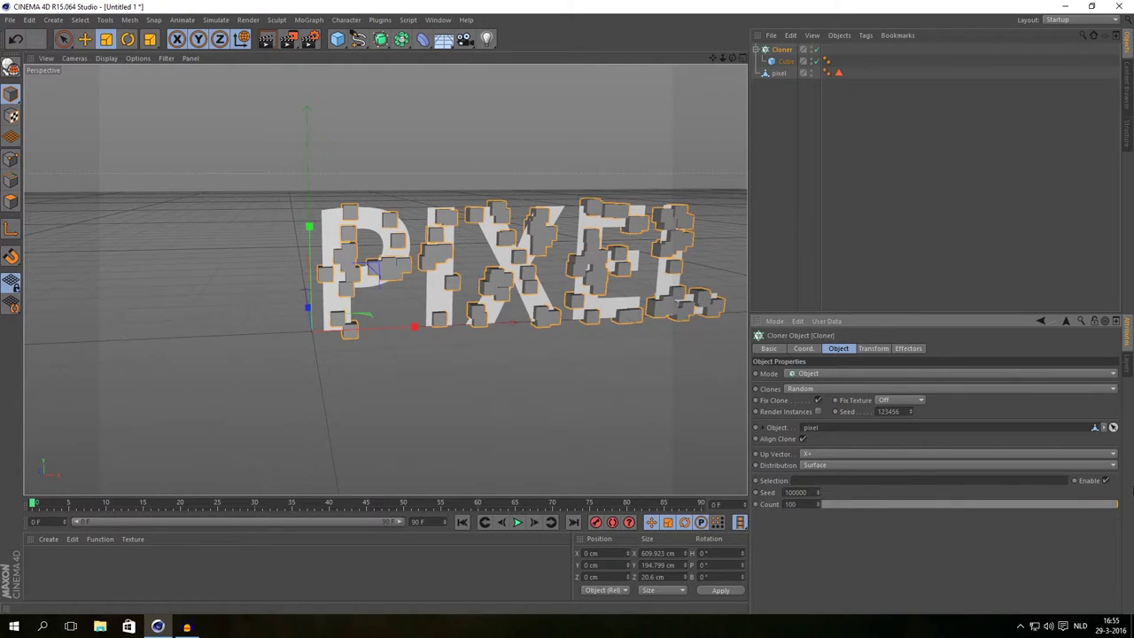
{"action": "left_click_drag", "start_coordinate": [889, 511], "coordinate": [1125, 496]}
{"action": "left_click_drag", "start_coordinate": [818, 504], "coordinate": [818, 468]}
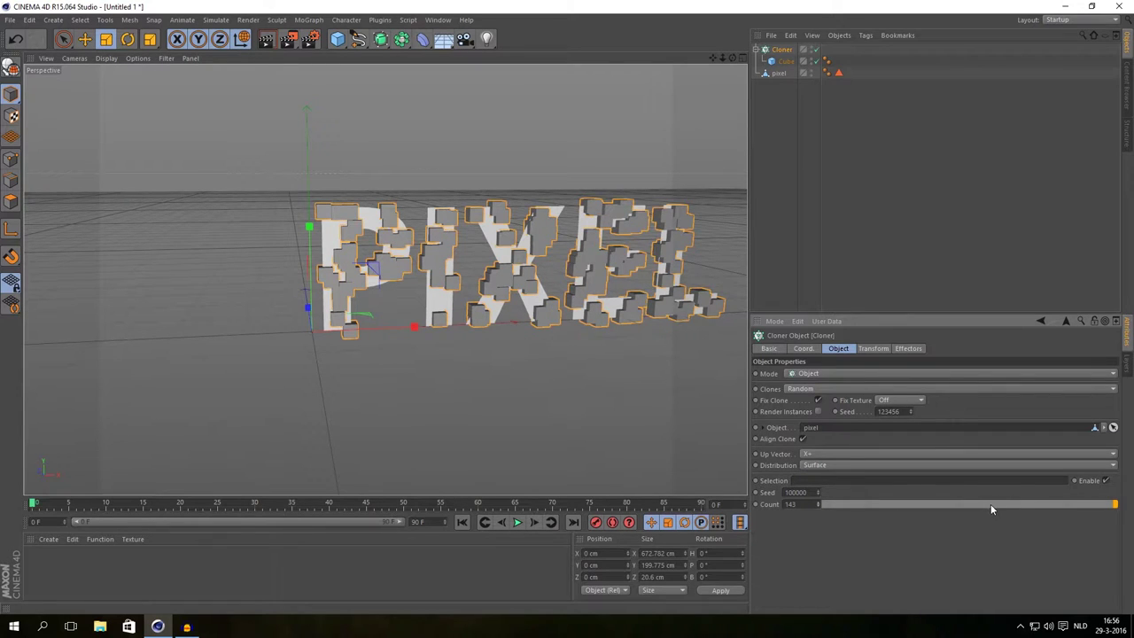
{"action": "left_click_drag", "start_coordinate": [991, 508], "coordinate": [1132, 504]}
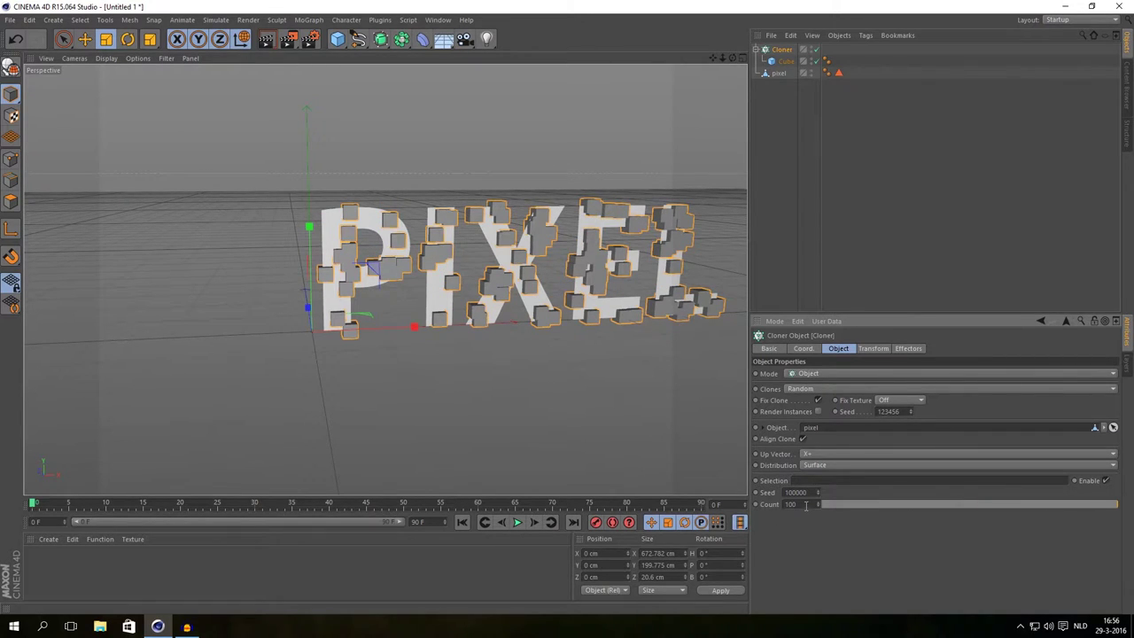
{"action": "left_click_drag", "start_coordinate": [819, 506], "coordinate": [818, 536]}
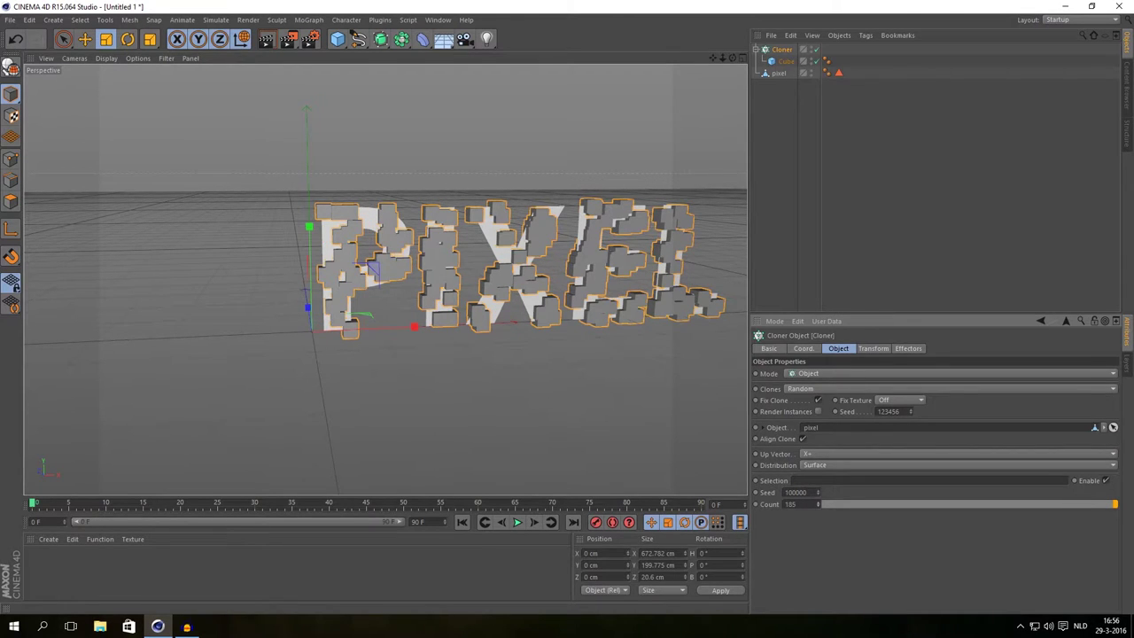
Duplicate the Cube inside the Cloner and rename the copy cube2.
{"action": "left_click_drag", "start_coordinate": [612, 421], "coordinate": [567, 275], "text": "alt"}
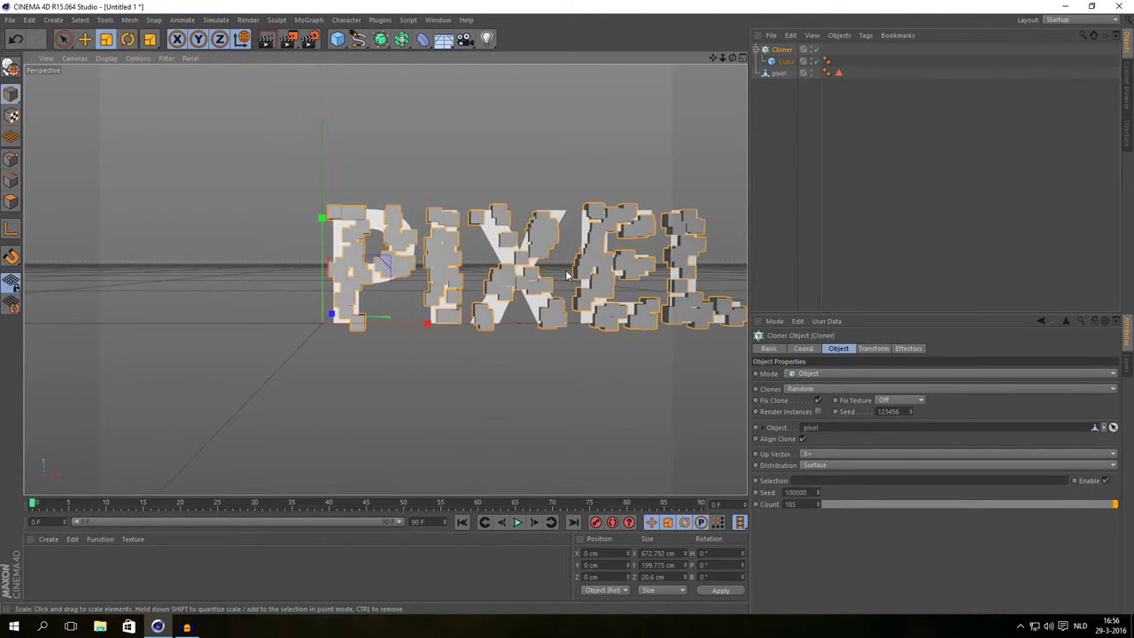
{"action": "left_click", "coordinate": [787, 61]}
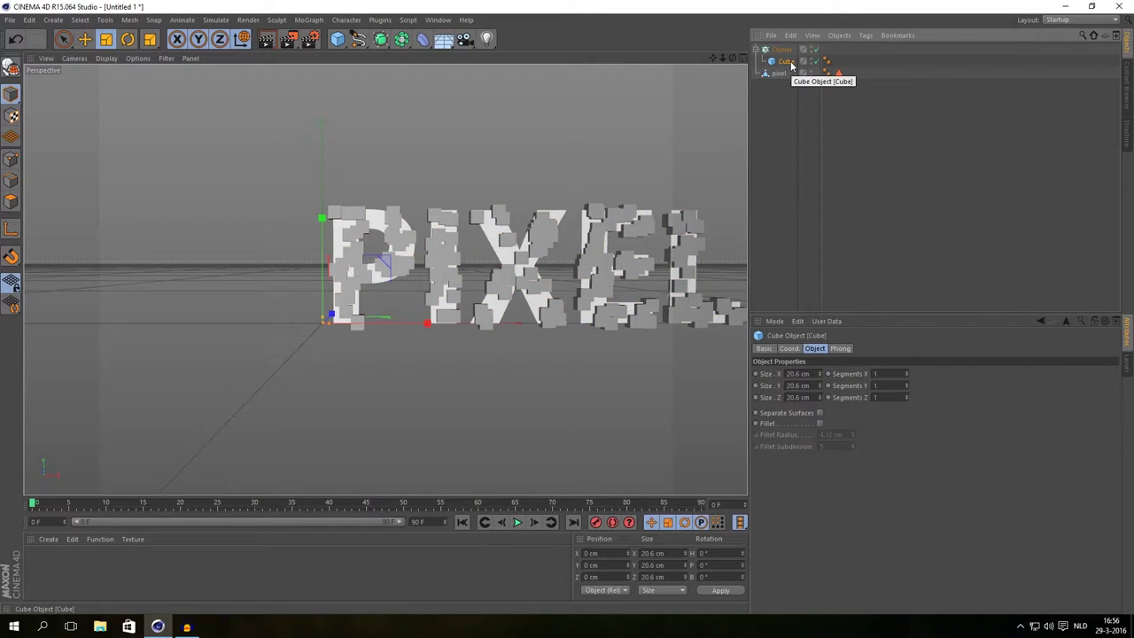
{"action": "mouse_move", "coordinate": [791, 66]}
{"action": "left_mouse_down"}
{"action": "mouse_move", "coordinate": [787, 42]}
{"action": "mouse_move", "coordinate": [784, 65]}
{"action": "left_mouse_up"}
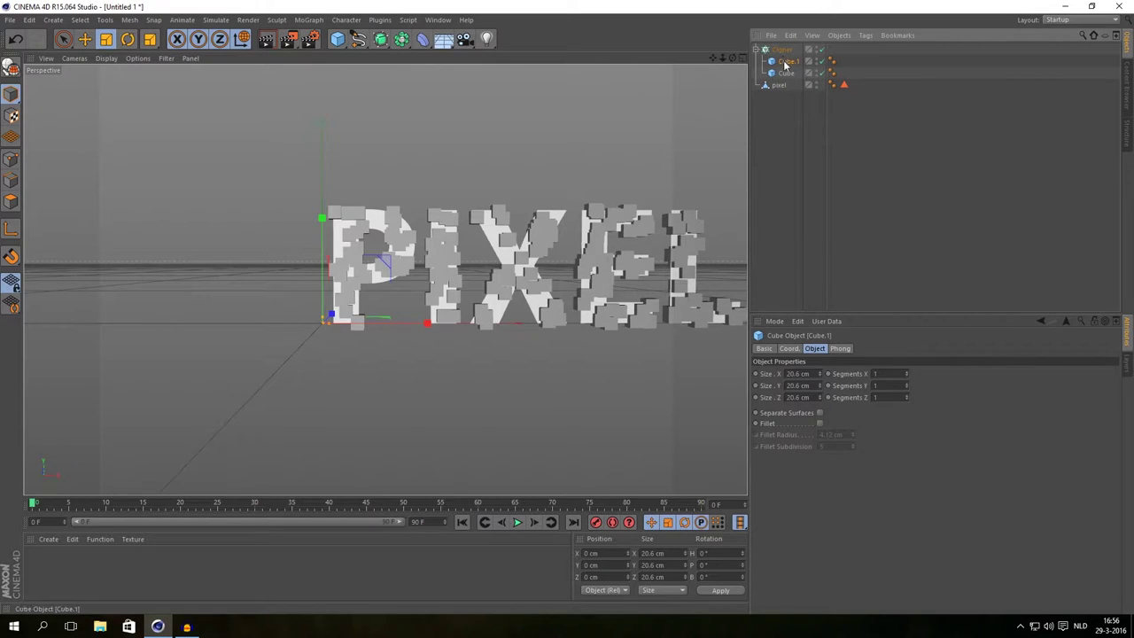
{"action": "double_click", "coordinate": [788, 61]}
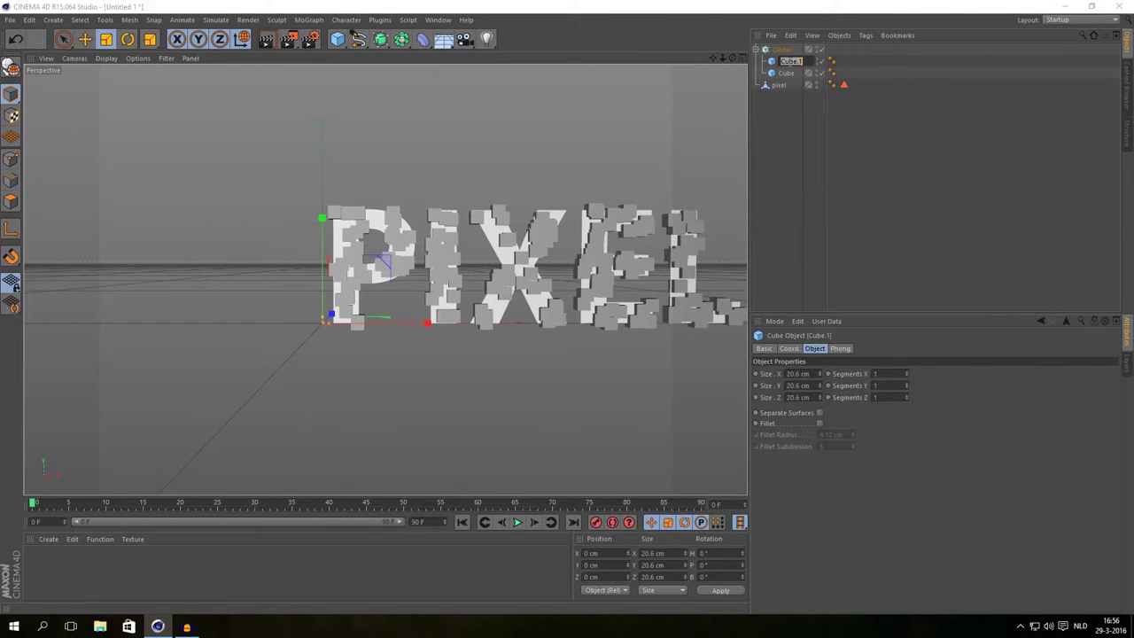
{"action": "type", "text": "cube2"}
{"action": "key", "text": "Return"}
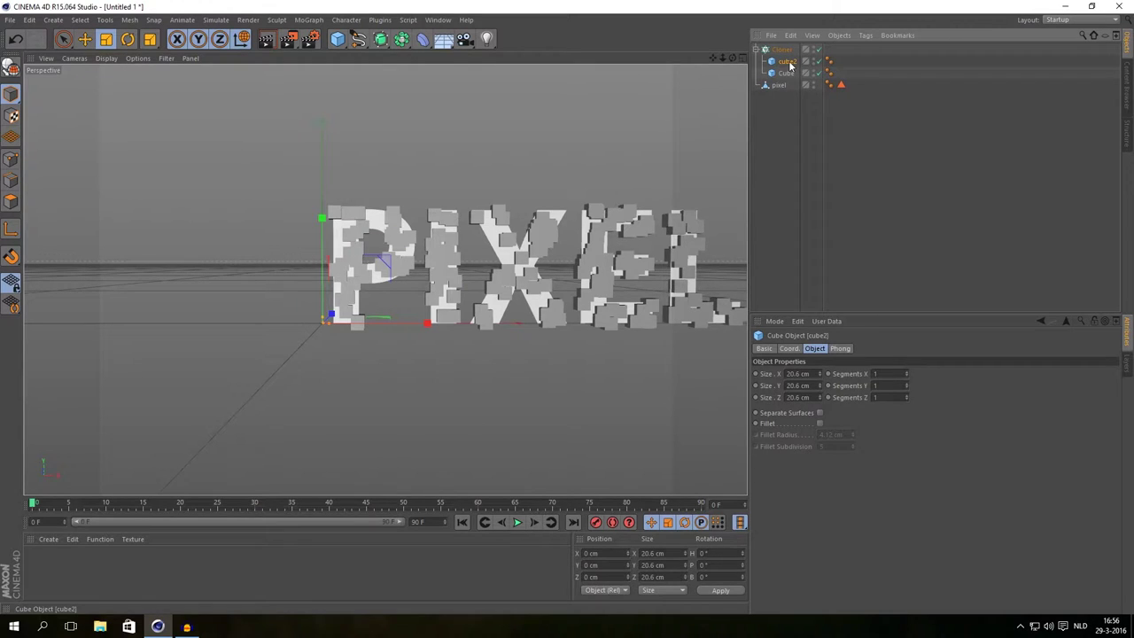
Scale cube2 down uniformly to about 12.2 cm per side and raise the Cloner's Count to 314.
{"action": "left_click", "coordinate": [487, 186]}
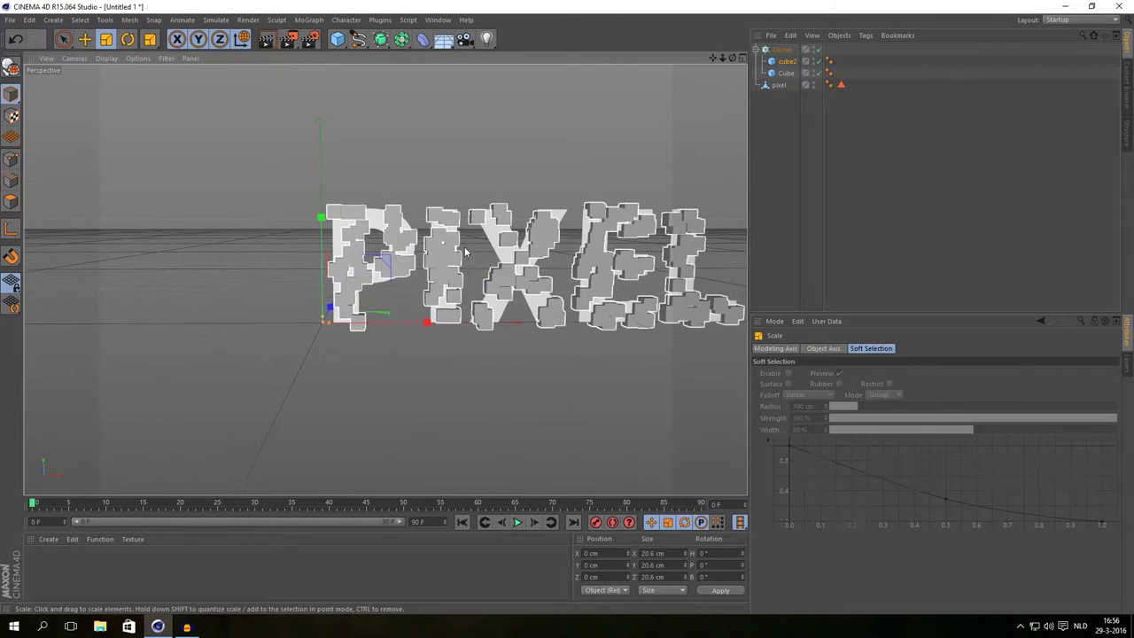
{"action": "left_click_drag", "start_coordinate": [512, 179], "coordinate": [275, 181]}
{"action": "left_click", "coordinate": [782, 49]}
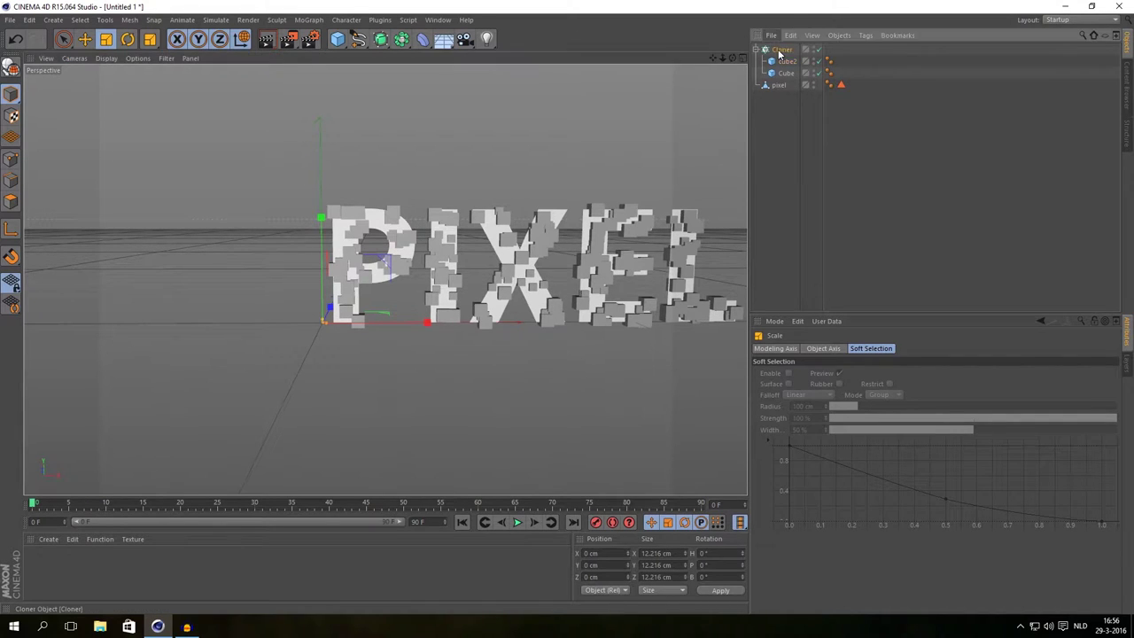
{"action": "left_click_drag", "start_coordinate": [817, 505], "coordinate": [816, 483]}
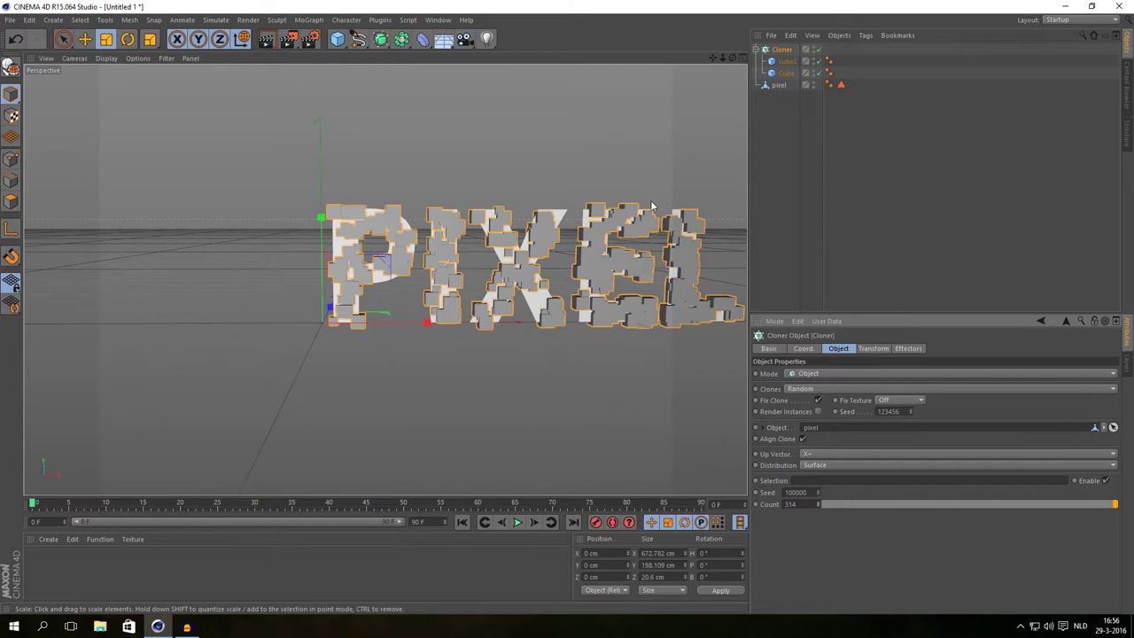
Duplicate cube2 inside the Cloner and rename the copy cube3.
{"action": "left_click", "coordinate": [788, 64]}
{"action": "left_click_drag", "start_coordinate": [794, 67], "coordinate": [791, 61], "text": "ctrl"}
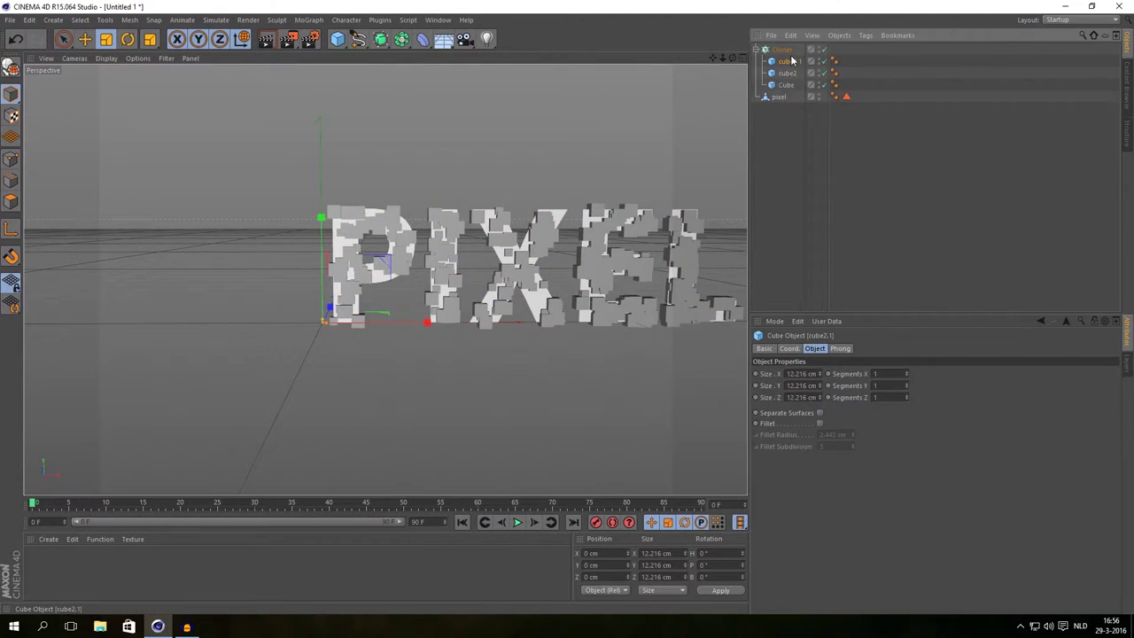
{"action": "double_click", "coordinate": [791, 61]}
{"action": "type", "text": "cube3"}
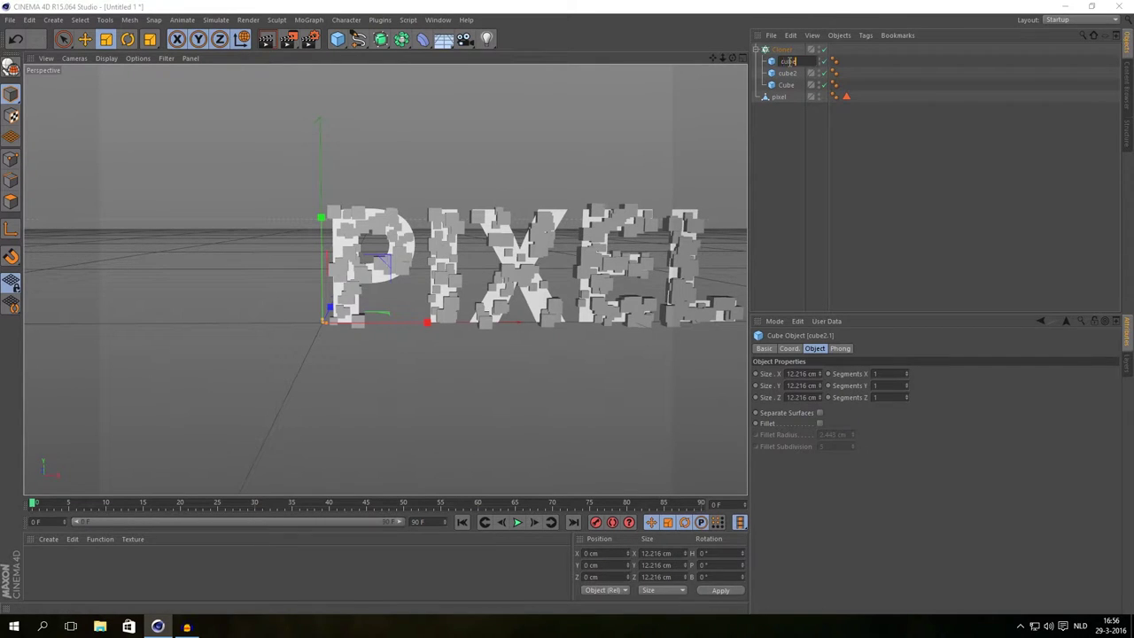
{"action": "key", "text": "Return"}
Scale cube3 up uniformly to about 18.9 cm per side.
{"action": "key", "text": "t"}
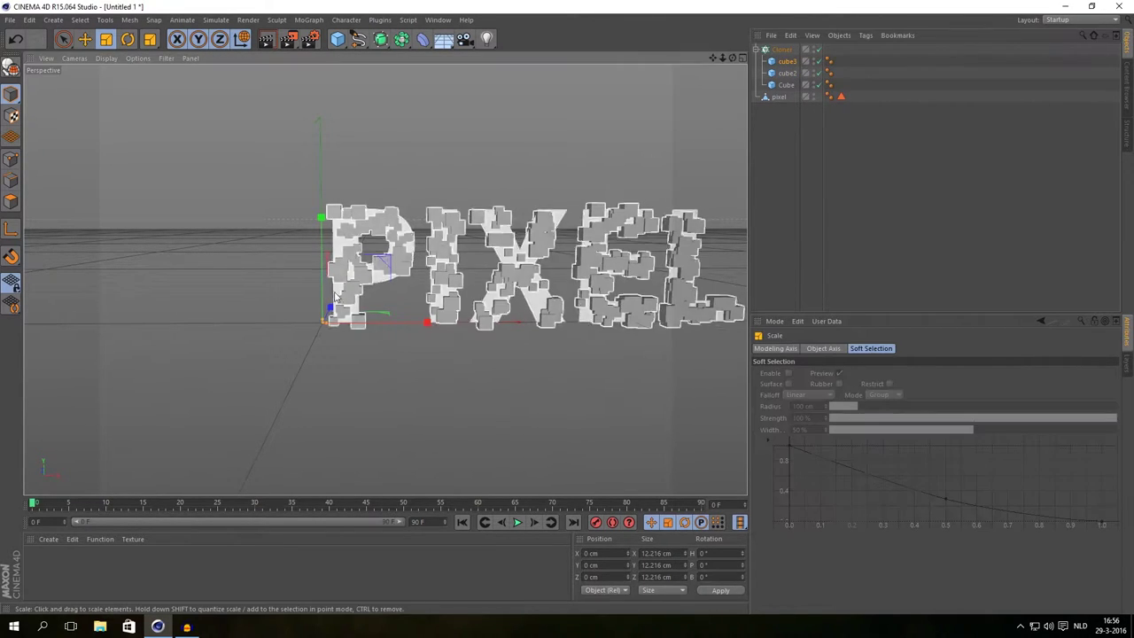
{"action": "left_click_drag", "start_coordinate": [479, 186], "coordinate": [685, 67]}
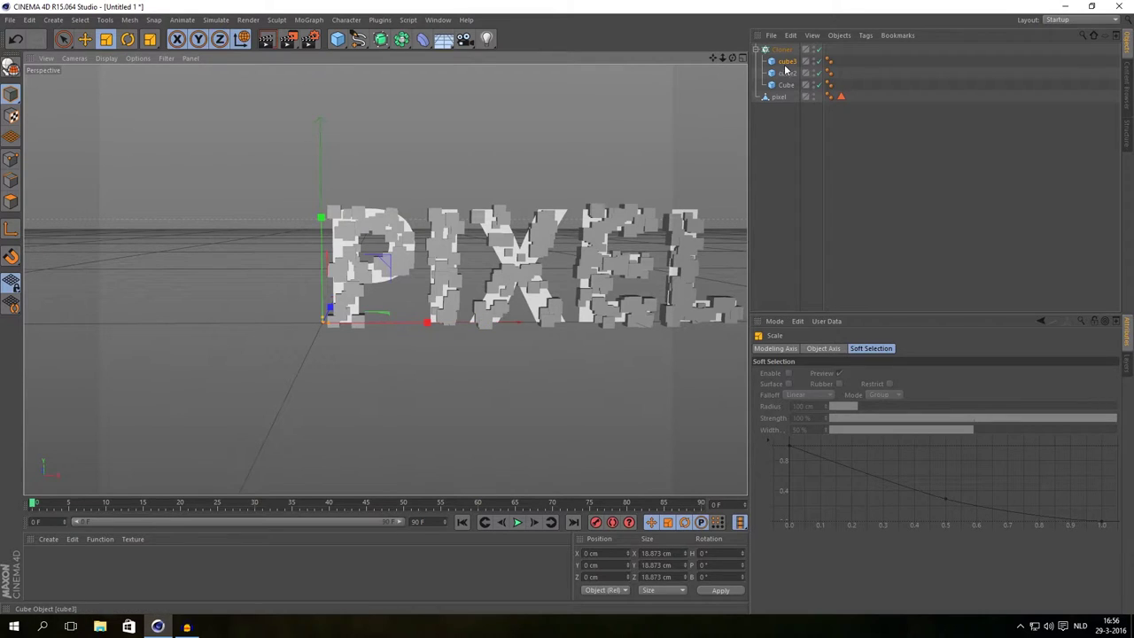
Duplicate cube3 inside the Cloner and scale the copy up uniformly to about 25.6 cm per side.
{"action": "left_click_drag", "start_coordinate": [789, 65], "coordinate": [792, 57], "text": "ctrl"}
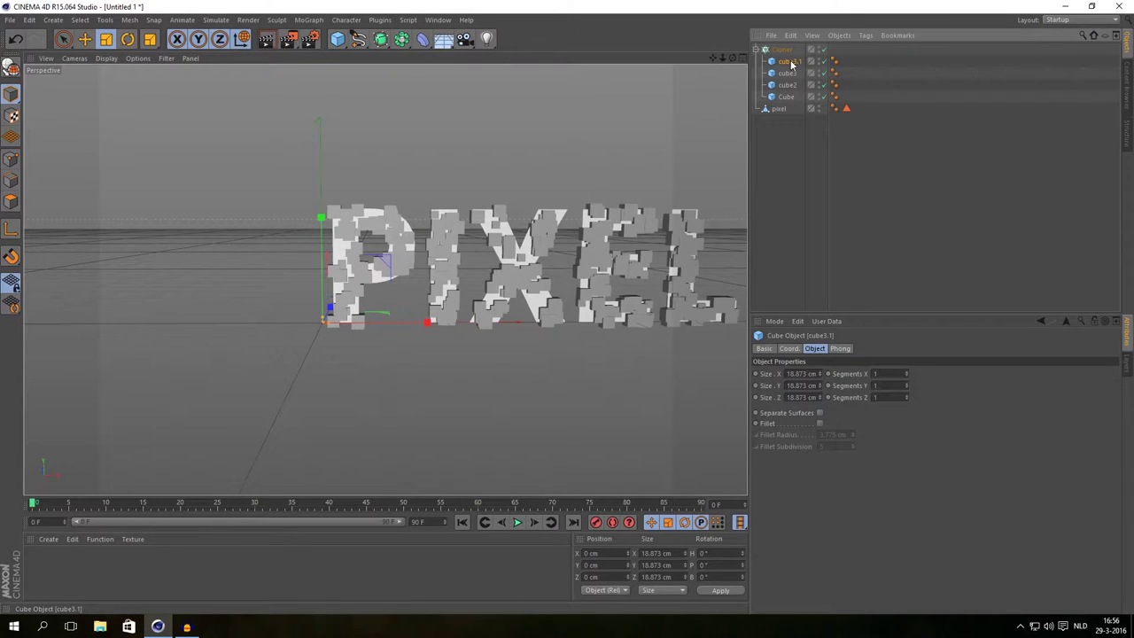
{"action": "left_click_drag", "start_coordinate": [496, 181], "coordinate": [651, 110]}
{"action": "left_click_drag", "start_coordinate": [321, 309], "coordinate": [318, 310]}
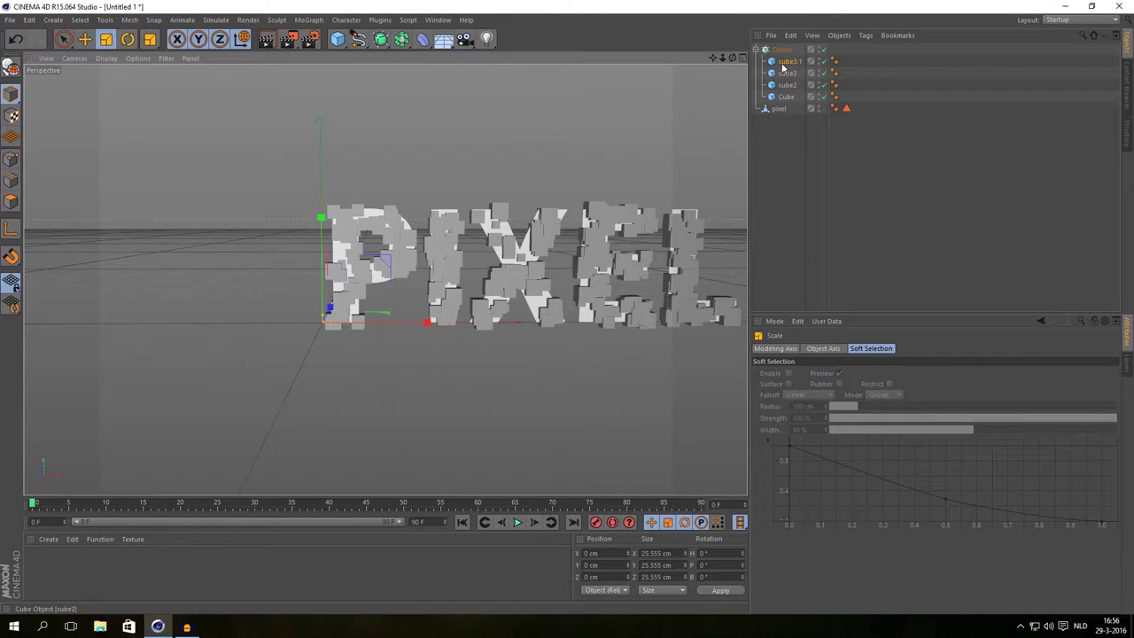
Rename the enlarged copy cube4 and raise the Cloner's Count to 750.
{"action": "left_click", "coordinate": [788, 52]}
{"action": "left_click", "coordinate": [793, 62]}
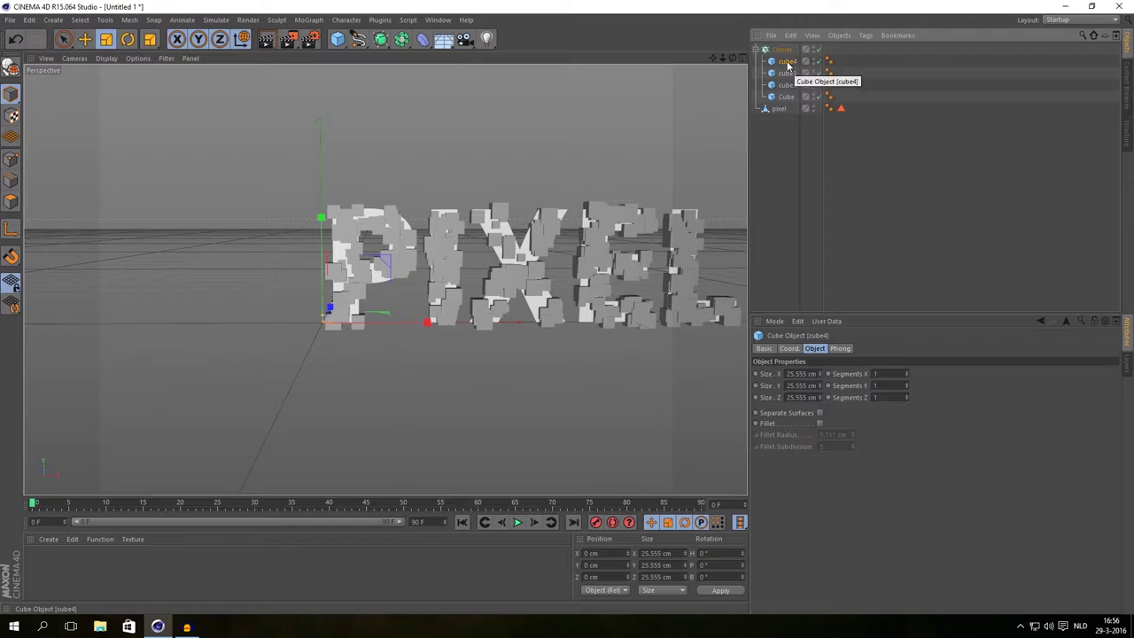
{"action": "left_click", "coordinate": [781, 50]}
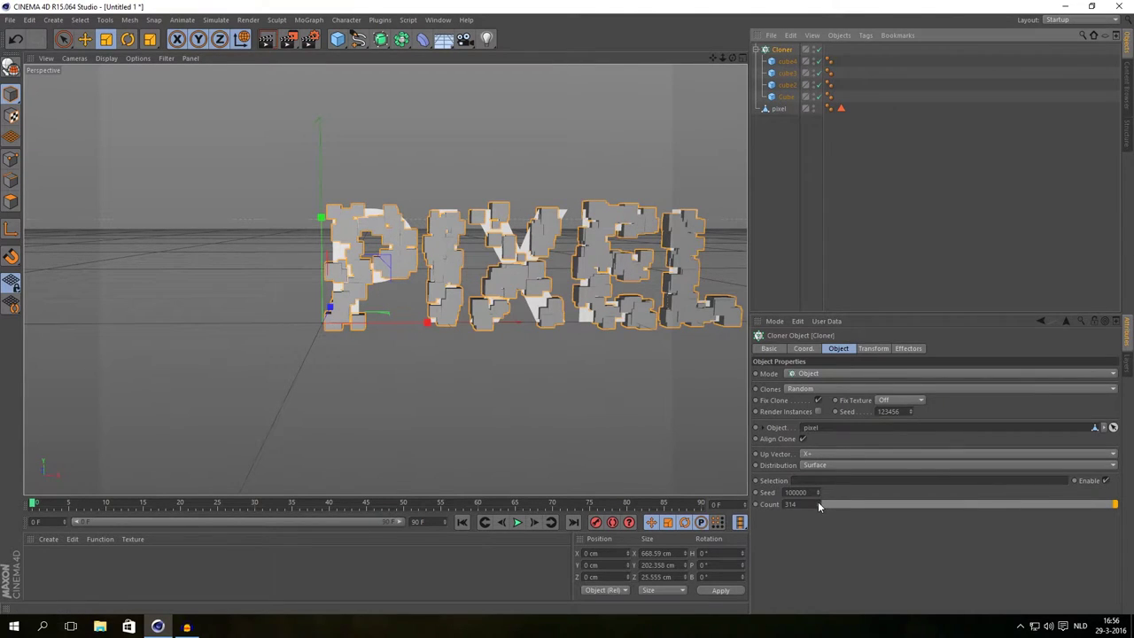
{"action": "left_click_drag", "start_coordinate": [818, 502], "coordinate": [818, 470]}
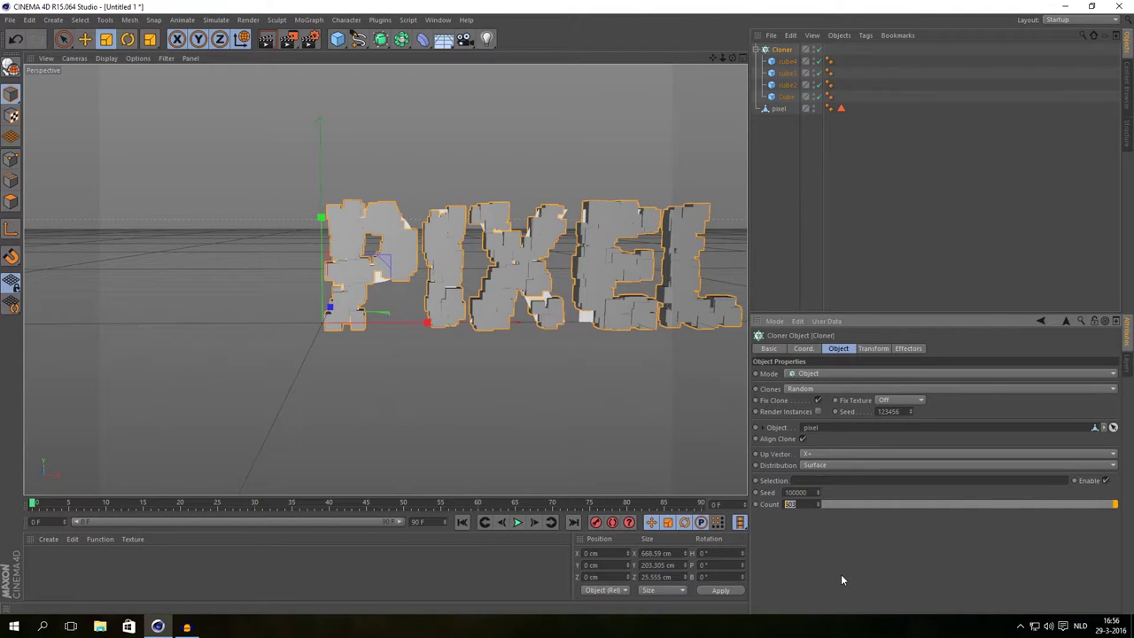
{"action": "type", "text": "750"}
{"action": "key", "text": "Return"}
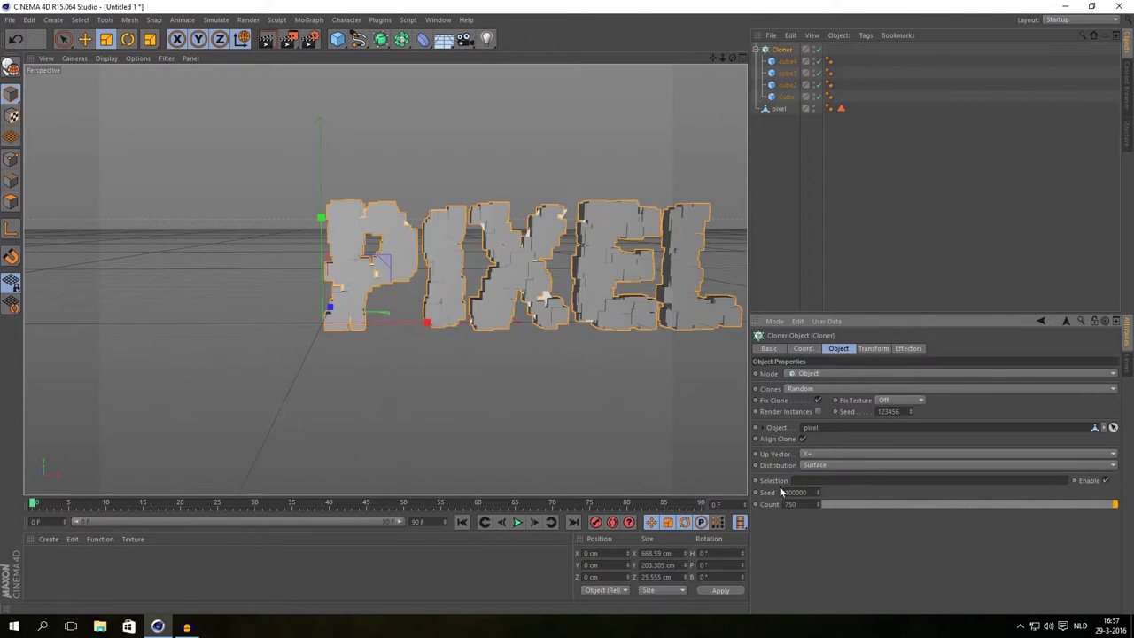
Scale the cloned cubes down uniformly, including Cube to about 14.2 cm and cube4 to about 20.6 cm per side.
{"action": "left_click_drag", "start_coordinate": [512, 345], "coordinate": [541, 298], "text": "alt"}
{"action": "right_click_drag", "start_coordinate": [540, 298], "coordinate": [724, 224], "text": "alt"}
{"action": "left_click_drag", "start_coordinate": [669, 193], "coordinate": [585, 209], "text": "alt"}
{"action": "left_click", "coordinate": [786, 97]}
{"action": "left_click_drag", "start_coordinate": [483, 122], "coordinate": [358, 120]}
{"action": "left_click", "coordinate": [787, 84]}
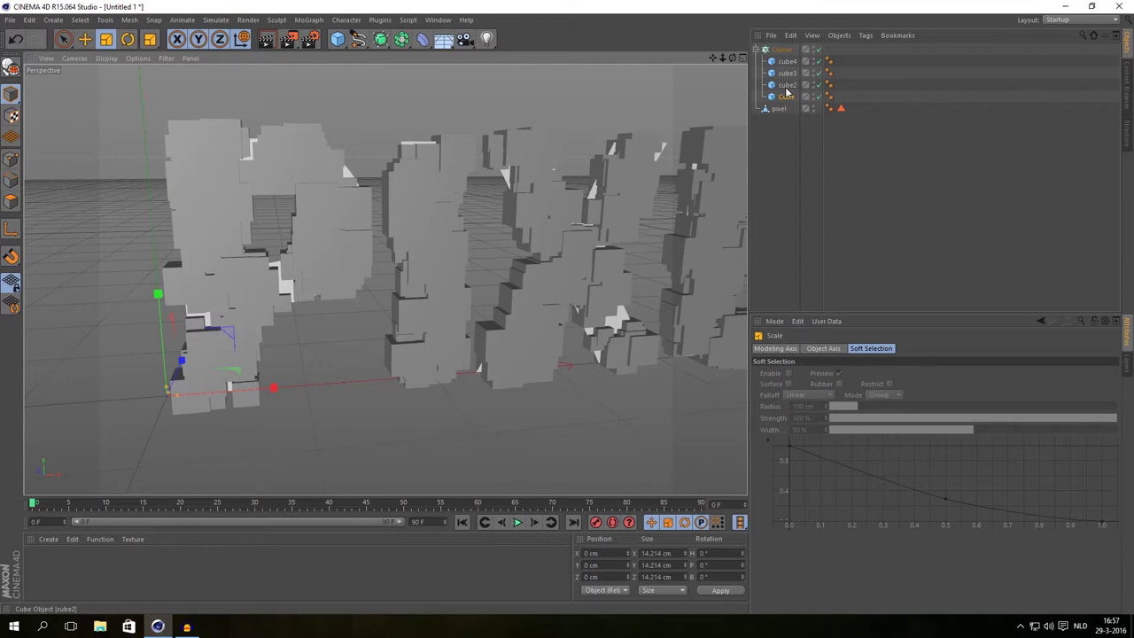
{"action": "left_click_drag", "start_coordinate": [577, 102], "coordinate": [510, 83]}
{"action": "left_click", "coordinate": [787, 73]}
{"action": "left_click_drag", "start_coordinate": [527, 149], "coordinate": [525, 189], "text": "alt"}
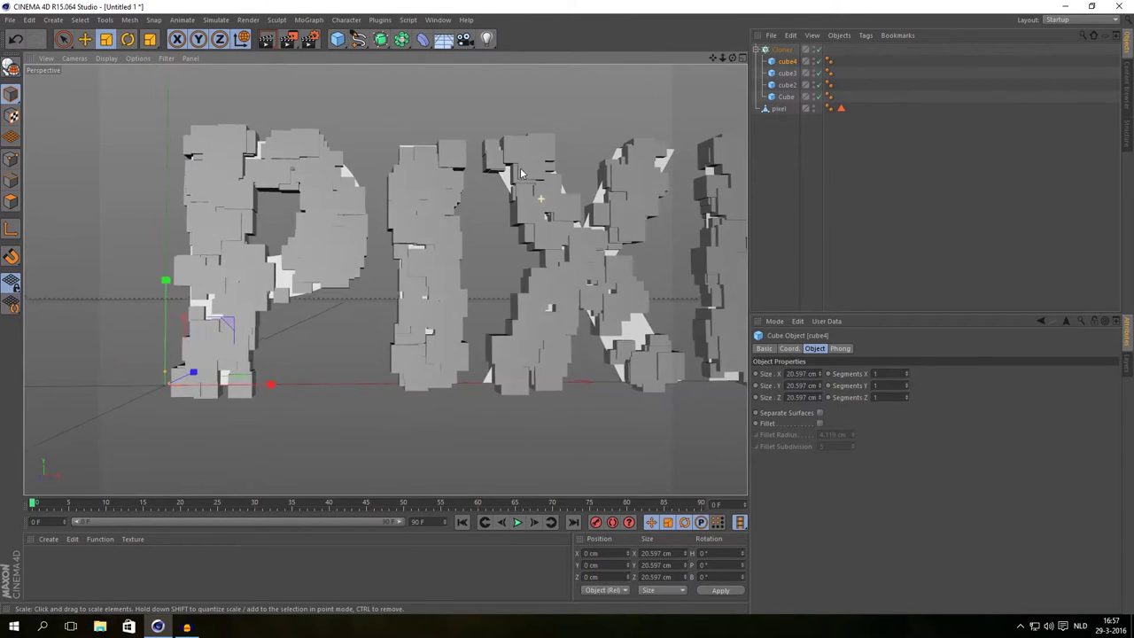
Duplicate cube4 inside the Cloner.
{"action": "scroll", "coordinate": [531, 198], "scroll_direction": "down", "scroll_amount": 4}
{"action": "middle_click_drag", "start_coordinate": [541, 223], "coordinate": [402, 260], "text": "alt"}
{"action": "left_click_drag", "start_coordinate": [431, 273], "coordinate": [448, 291], "text": "alt"}
{"action": "left_click", "coordinate": [788, 62]}
{"action": "key", "text": "ctrl+c"}
{"action": "key", "text": "ctrl+v"}
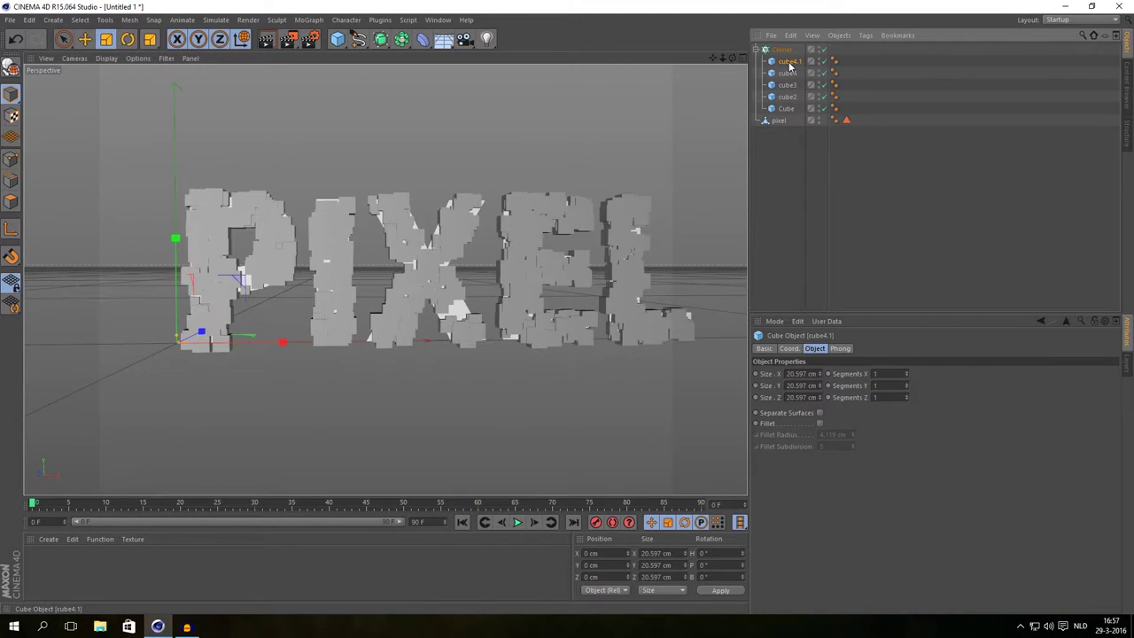
Scale the copy of cube4 down uniformly to about 12.6 cm per side and rename it cube5.
{"action": "key", "text": "t"}
{"action": "left_click_drag", "start_coordinate": [568, 111], "coordinate": [372, 137]}
{"action": "double_click", "coordinate": [790, 62]}
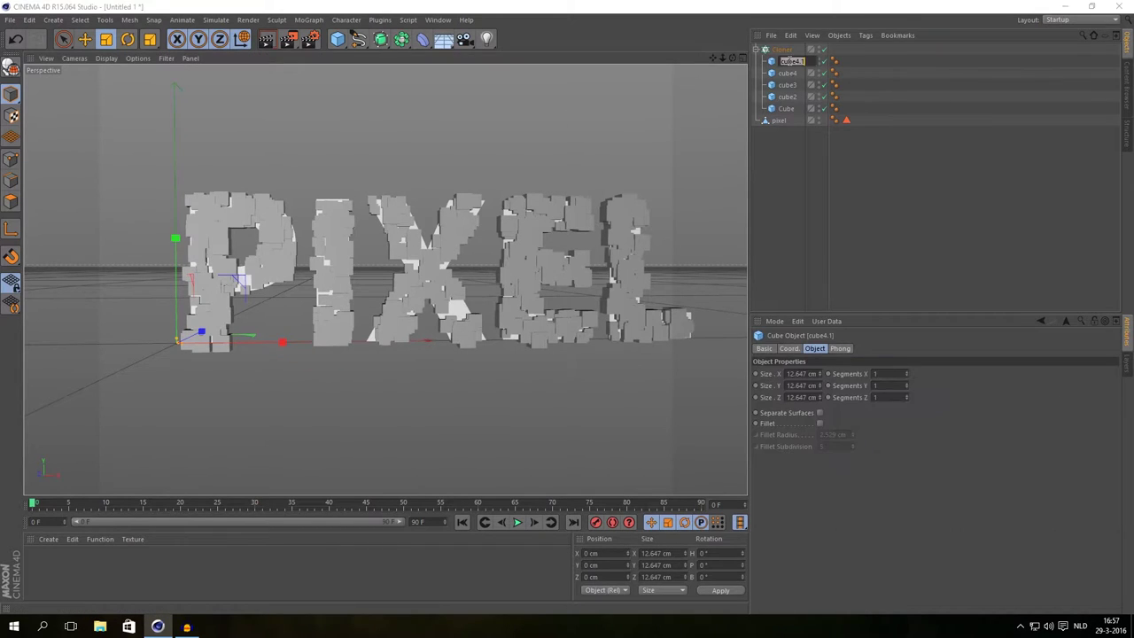
{"action": "type", "text": "cube5"}
{"action": "key", "text": "Return"}
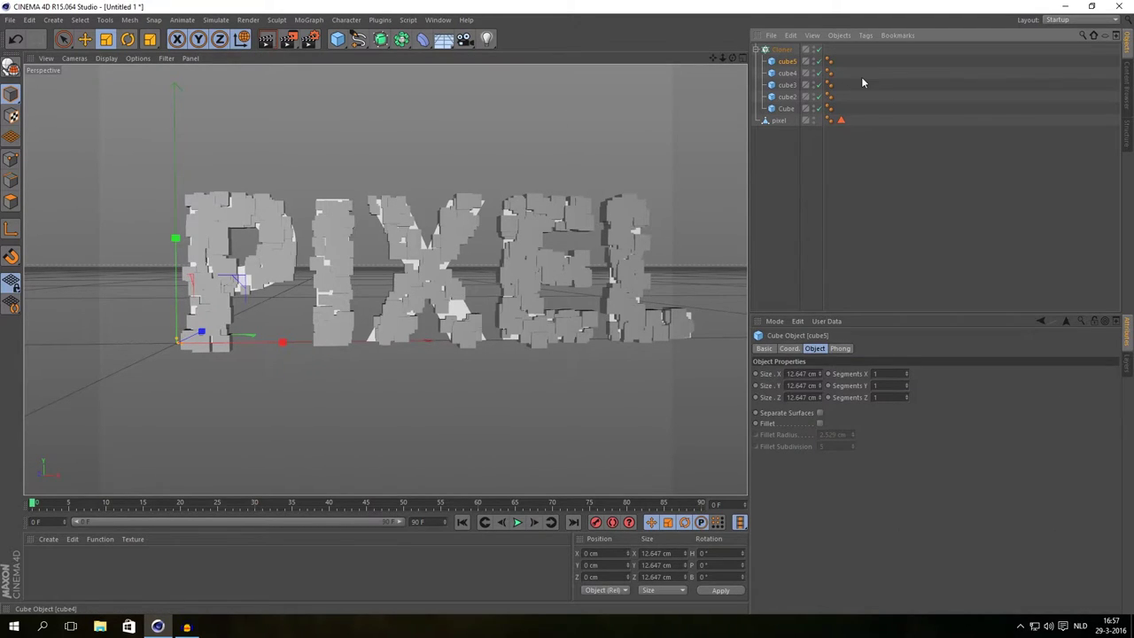
Set the Cloner's Count to 800.
{"action": "left_click", "coordinate": [781, 50]}
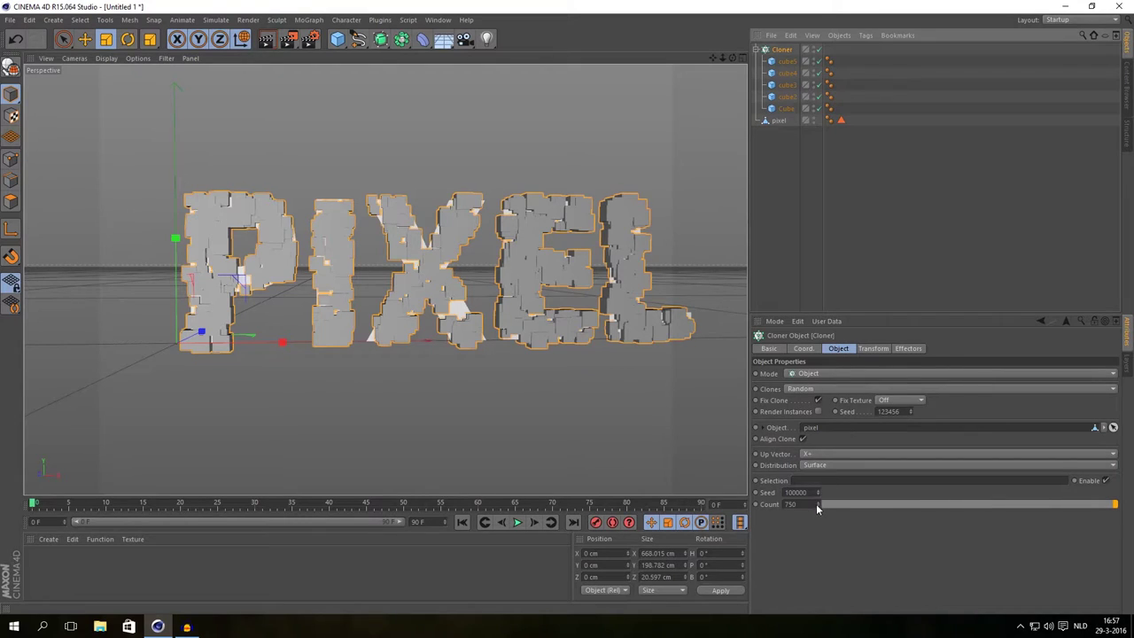
{"action": "left_click_drag", "start_coordinate": [813, 504], "coordinate": [701, 493]}
{"action": "type", "text": "800"}
{"action": "key", "text": "Return"}
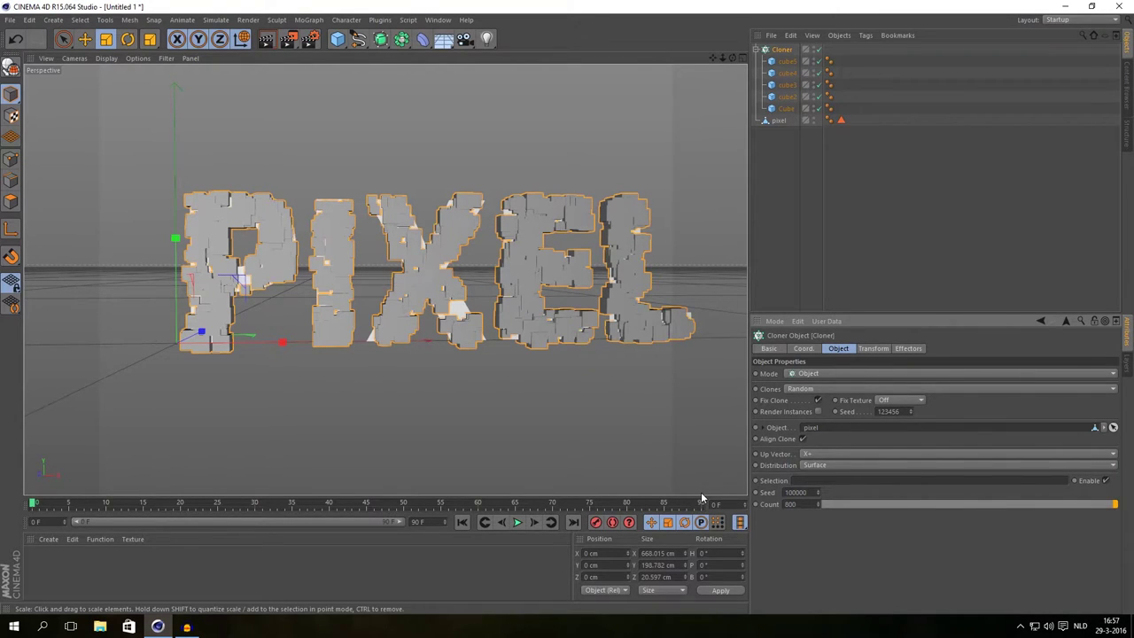
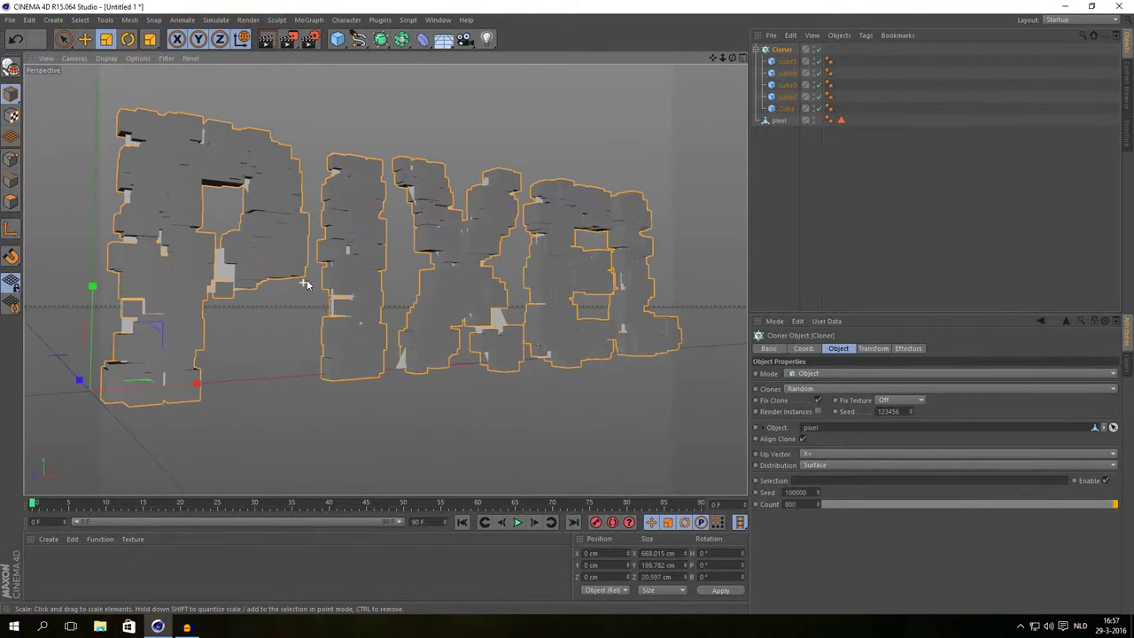
Hide the flat pixel polygon object in both the editor and the renderer.
{"action": "left_click_drag", "start_coordinate": [420, 292], "coordinate": [310, 304], "text": "alt"}
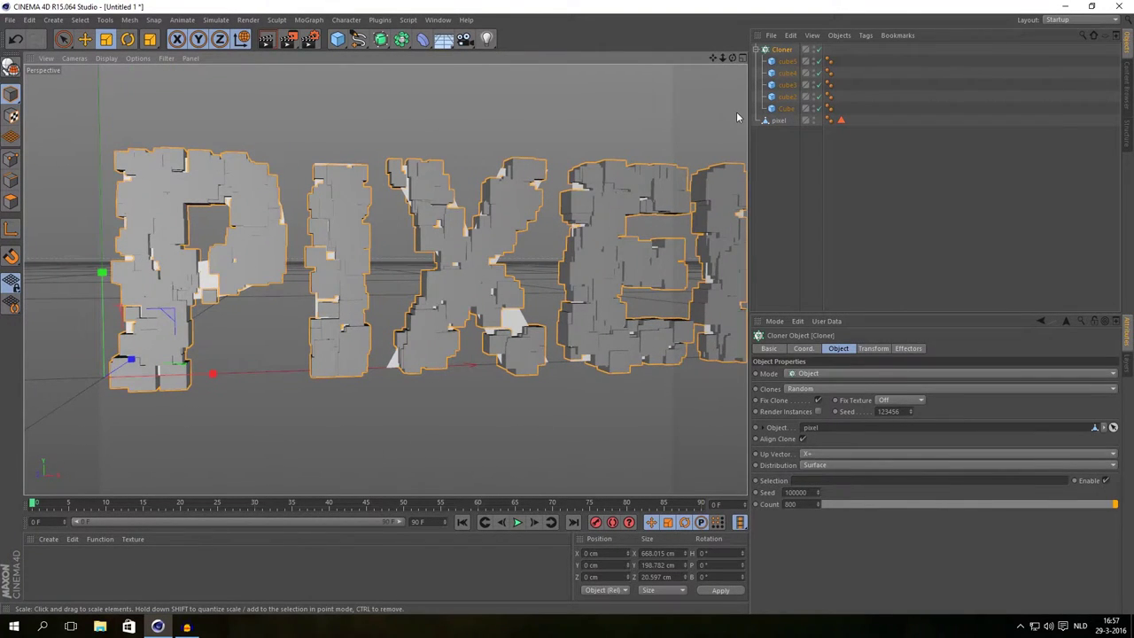
{"action": "left_click", "coordinate": [780, 142]}
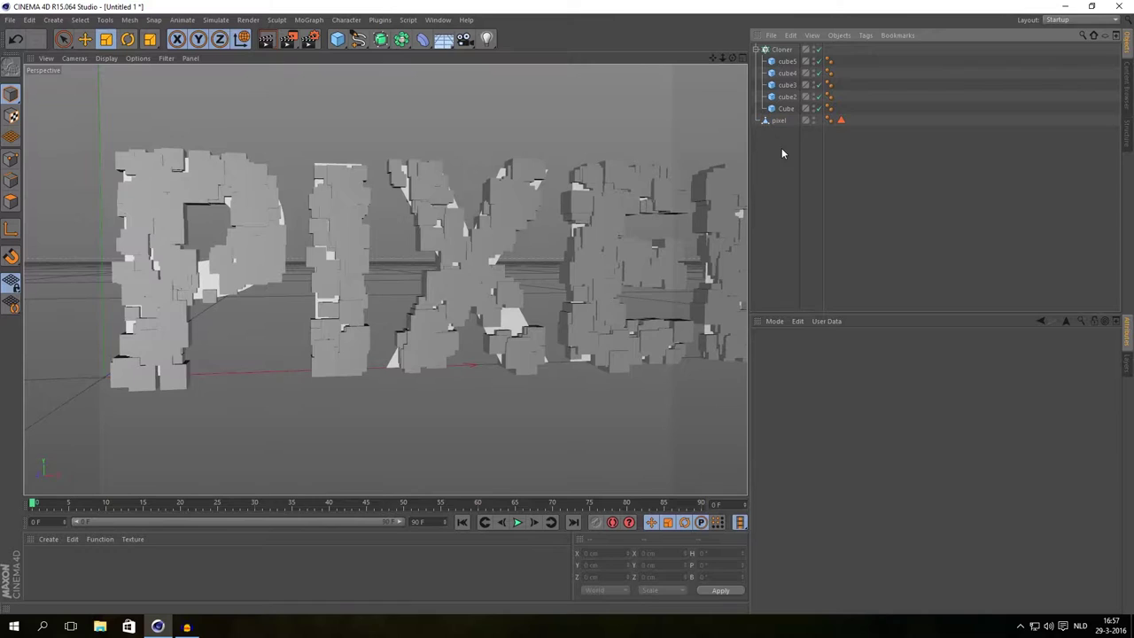
{"action": "left_click", "coordinate": [779, 120]}
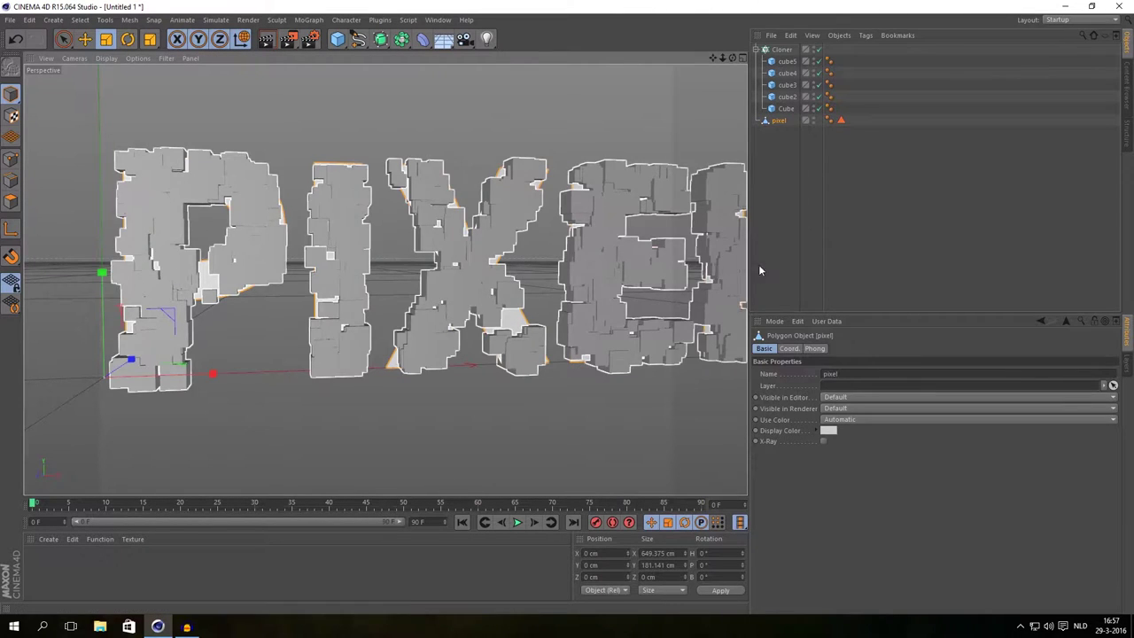
{"action": "mouse_move", "coordinate": [481, 265]}
{"action": "left_mouse_down", "text": "alt"}
{"action": "mouse_move", "coordinate": [545, 261]}
{"action": "mouse_move", "coordinate": [481, 265]}
{"action": "left_mouse_up", "text": "alt"}
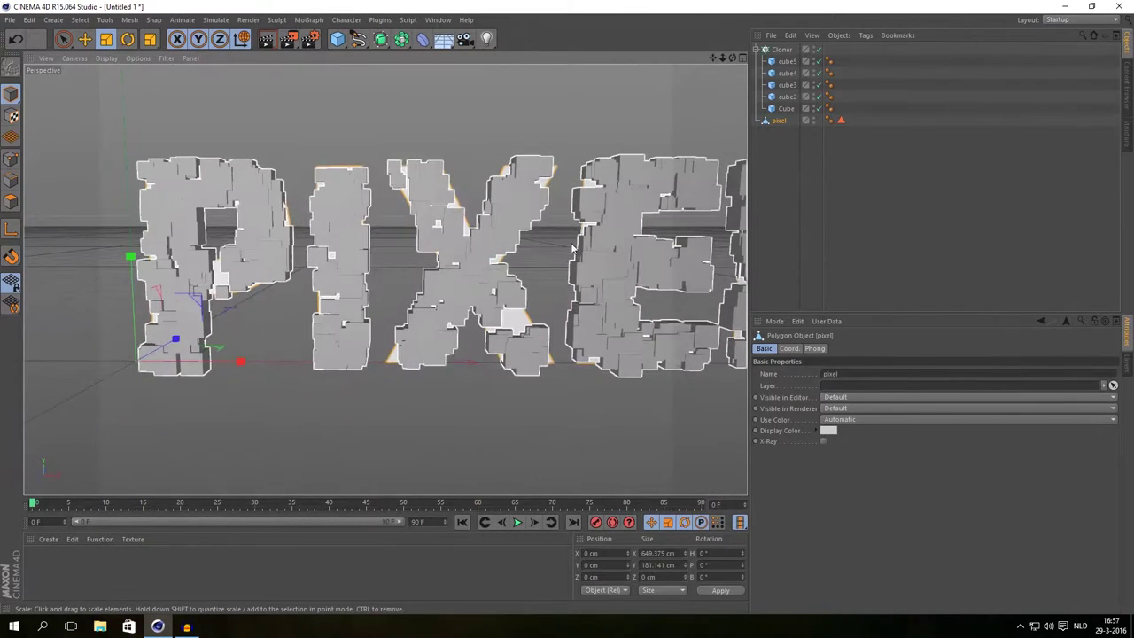
{"action": "left_click", "coordinate": [780, 192]}
{"action": "left_click", "coordinate": [780, 121]}
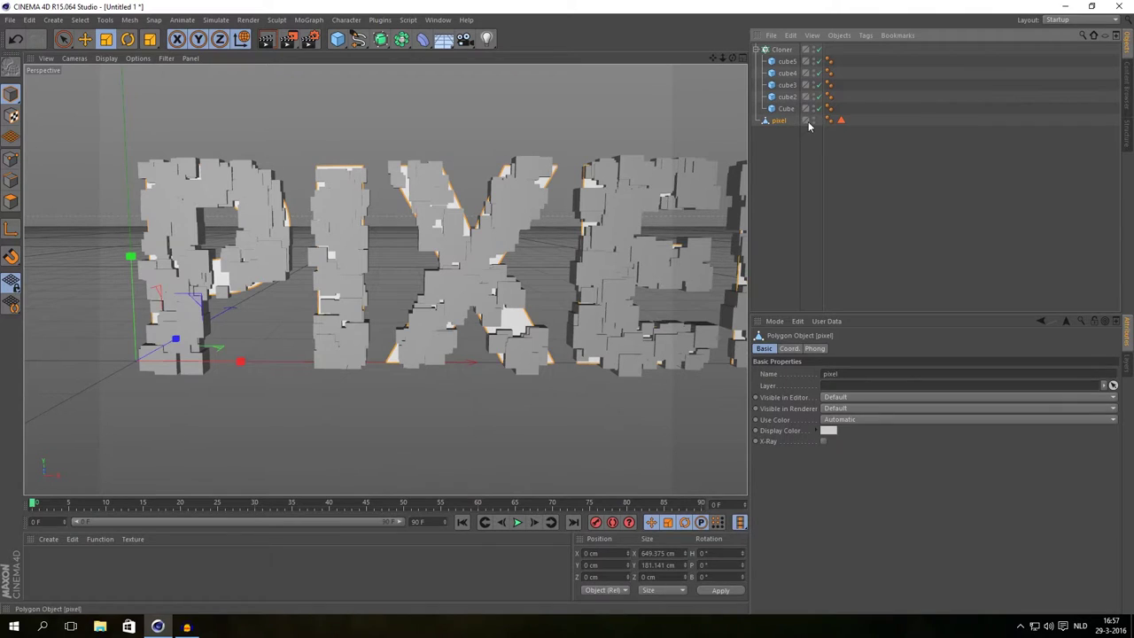
{"action": "left_click", "coordinate": [815, 124]}
{"action": "left_click", "coordinate": [816, 119]}
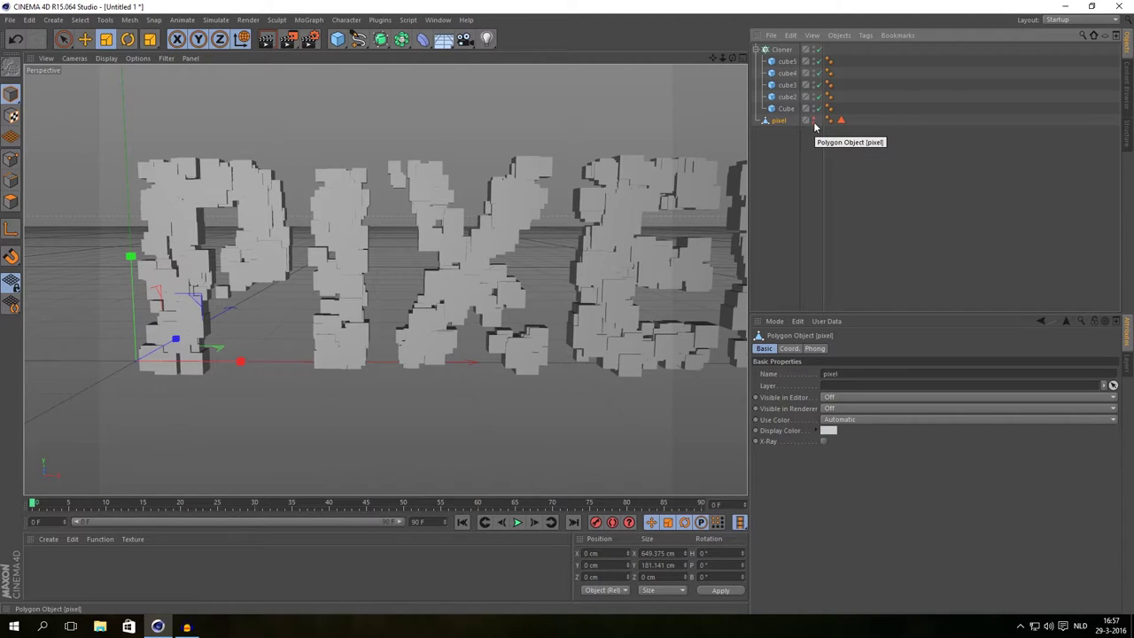
Switch the pixel object's editor and renderer visibility on and off again to compare the text with and without it.
{"action": "left_click", "coordinate": [815, 123]}
{"action": "left_click", "coordinate": [815, 119]}
{"action": "left_click", "coordinate": [815, 119]}
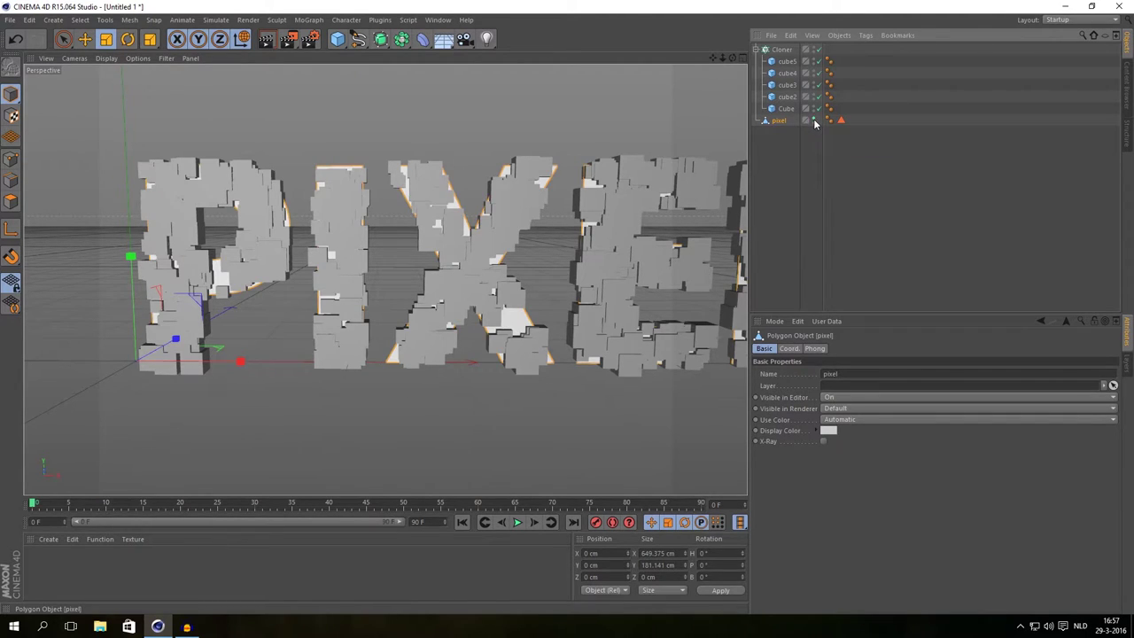
{"action": "left_click", "coordinate": [815, 123]}
{"action": "left_click", "coordinate": [815, 119]}
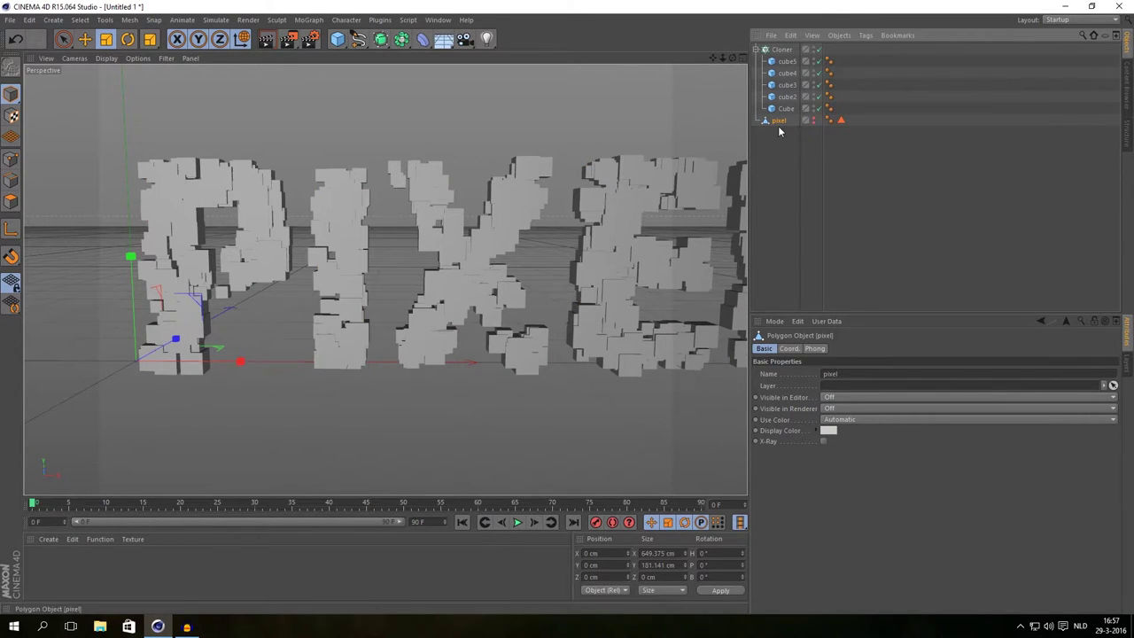
{"action": "left_click", "coordinate": [793, 131]}
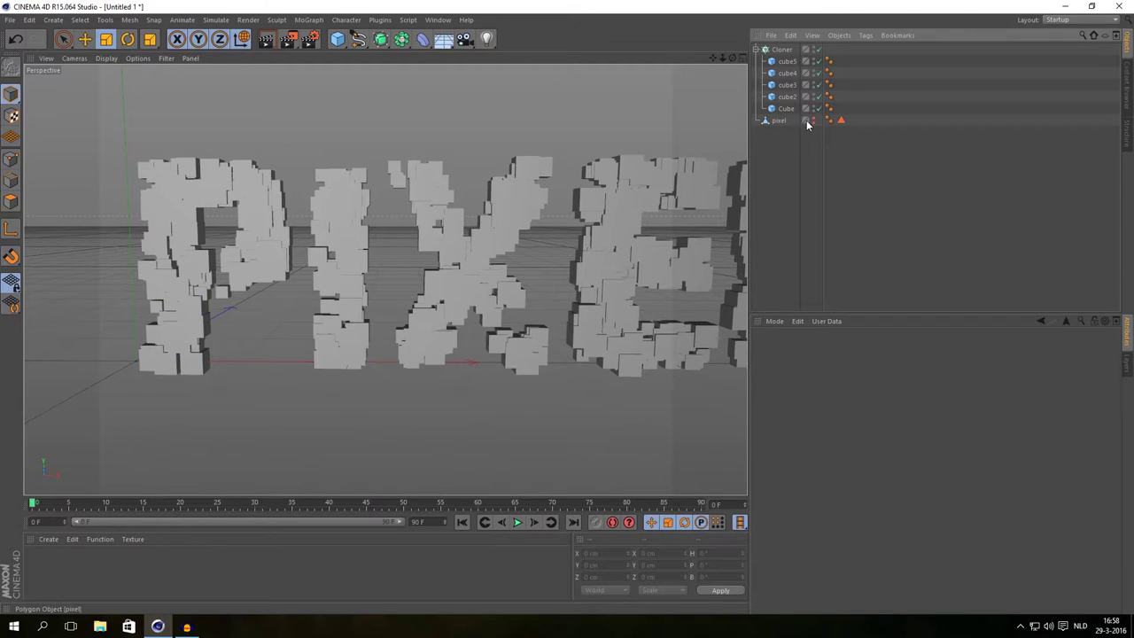
{"action": "left_click", "coordinate": [815, 119]}
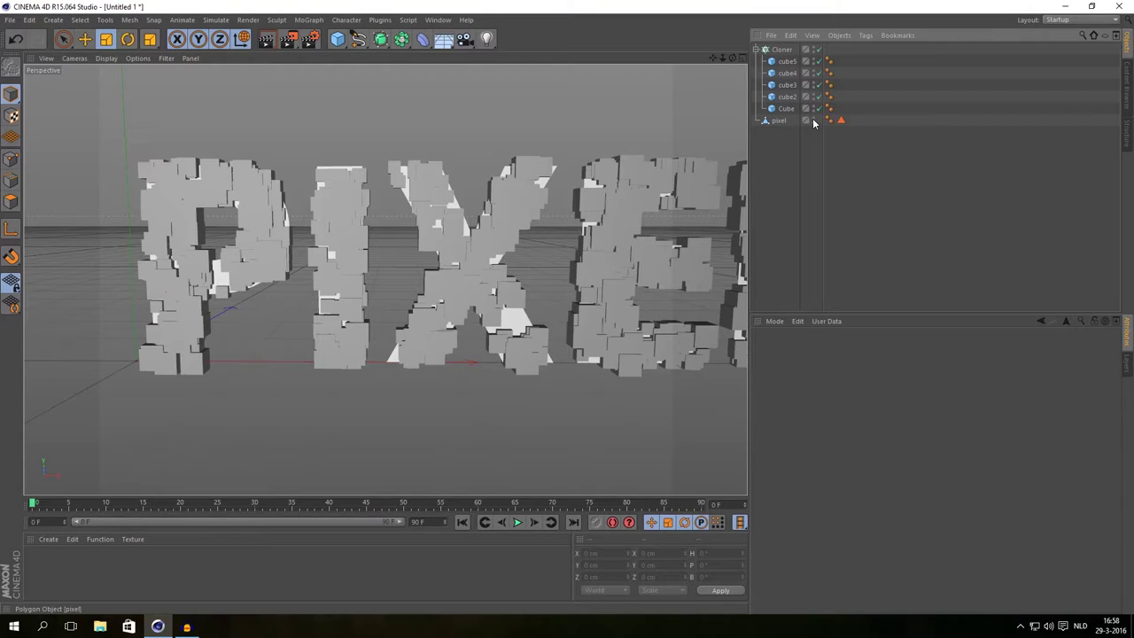
{"action": "left_click", "coordinate": [815, 120]}
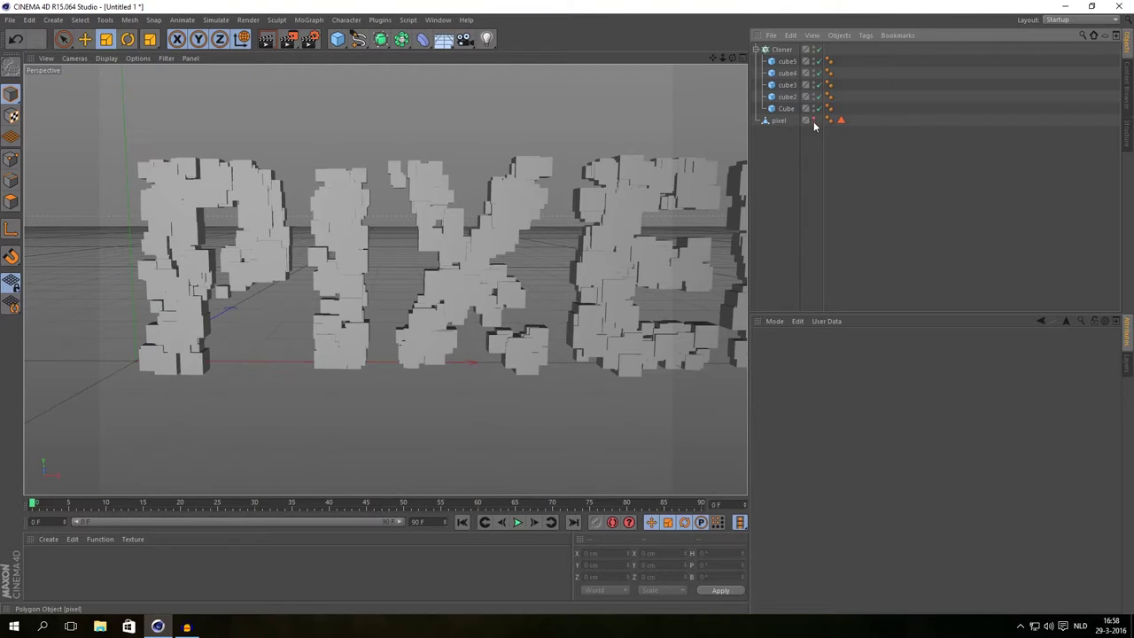
{"action": "left_click", "coordinate": [814, 120]}
{"action": "left_click", "coordinate": [815, 120]}
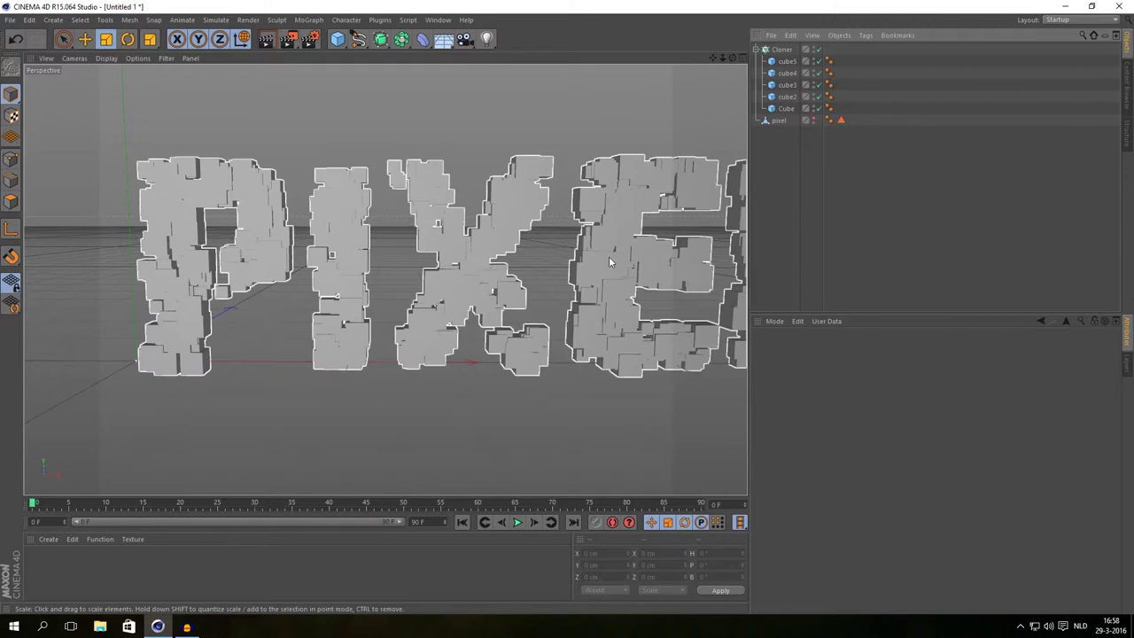
Render the perspective view with the pixel object hidden only in the editor.
{"action": "middle_click_drag", "start_coordinate": [557, 284], "coordinate": [388, 268], "text": "alt"}
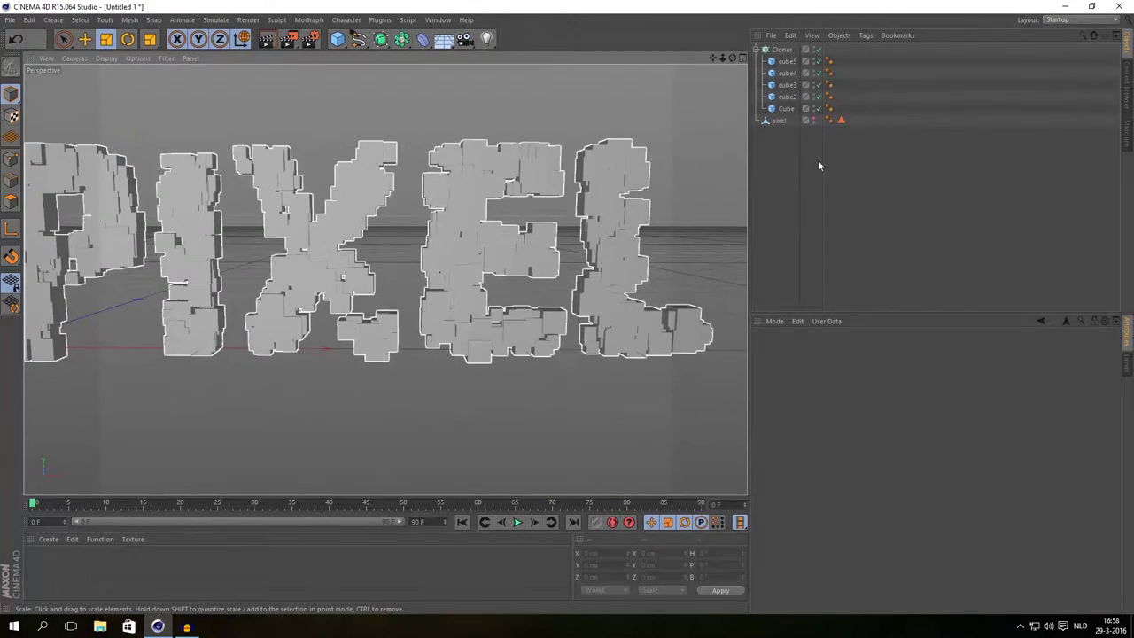
{"action": "middle_click_drag", "start_coordinate": [443, 212], "coordinate": [521, 213], "text": "alt"}
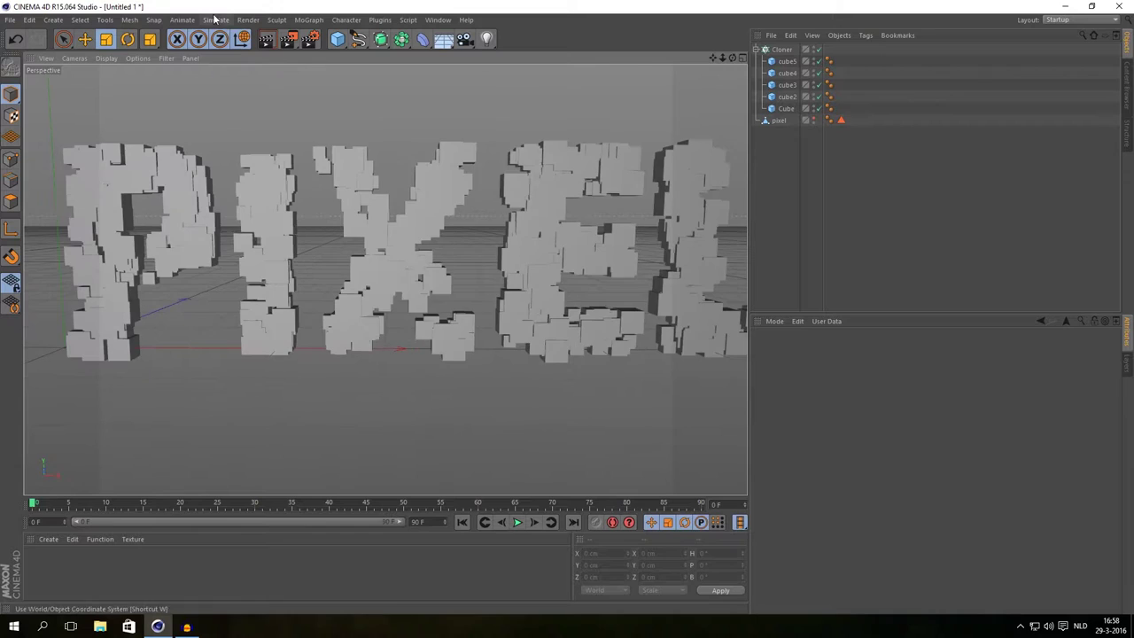
{"action": "left_click", "coordinate": [270, 41]}
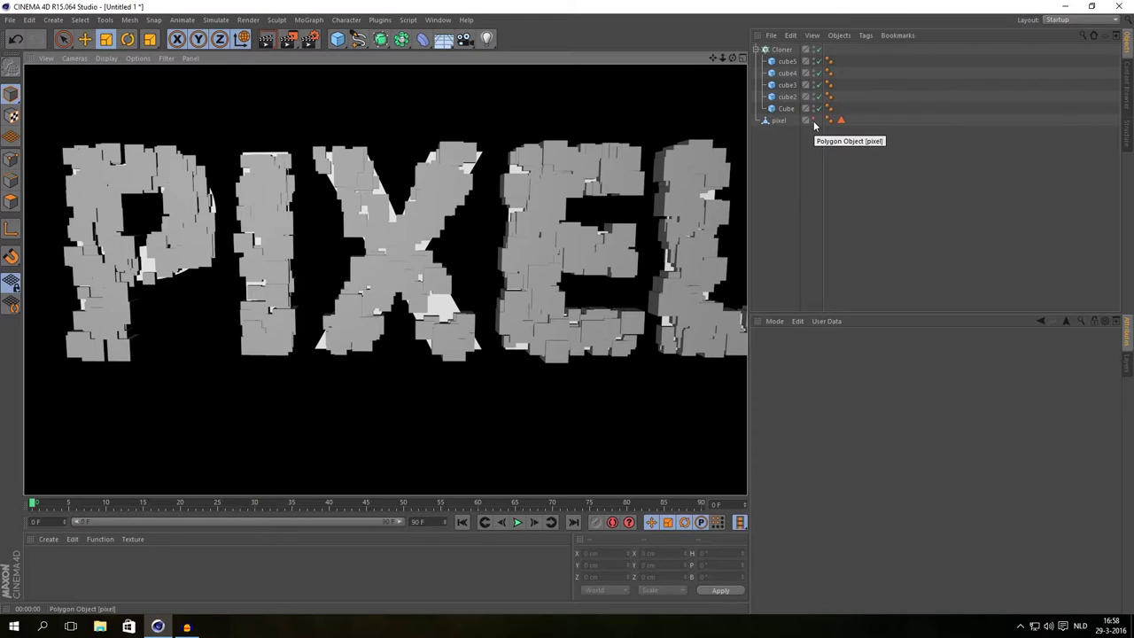
Turn off the pixel object's renderer visibility as well and render the perspective view again.
{"action": "left_click", "coordinate": [814, 121]}
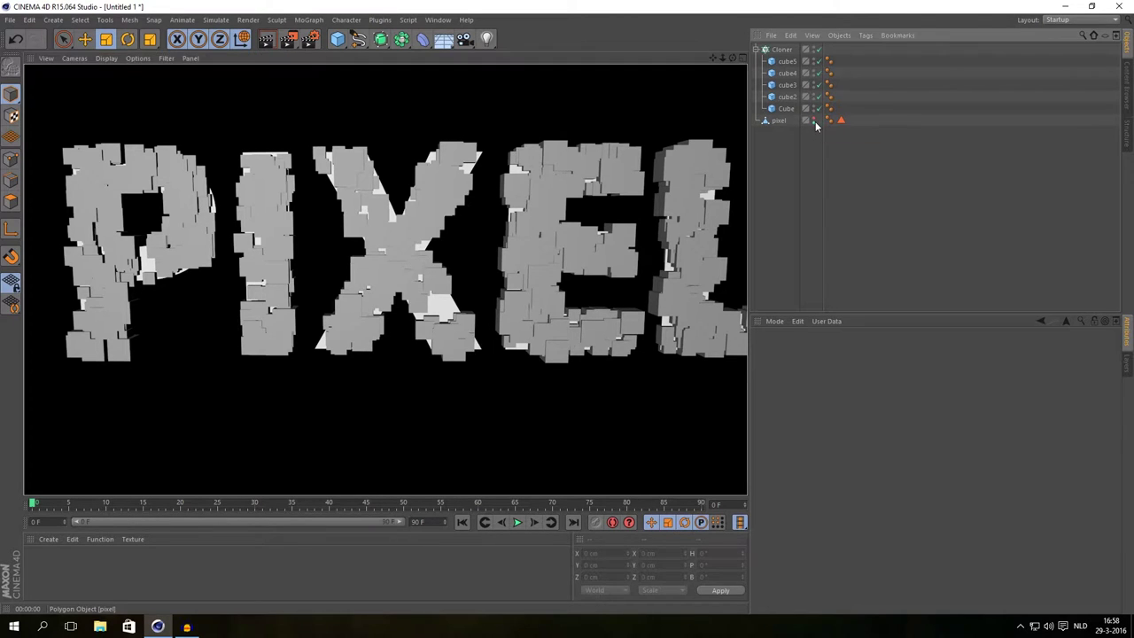
{"action": "middle_click_drag", "start_coordinate": [321, 251], "coordinate": [365, 244], "text": "alt"}
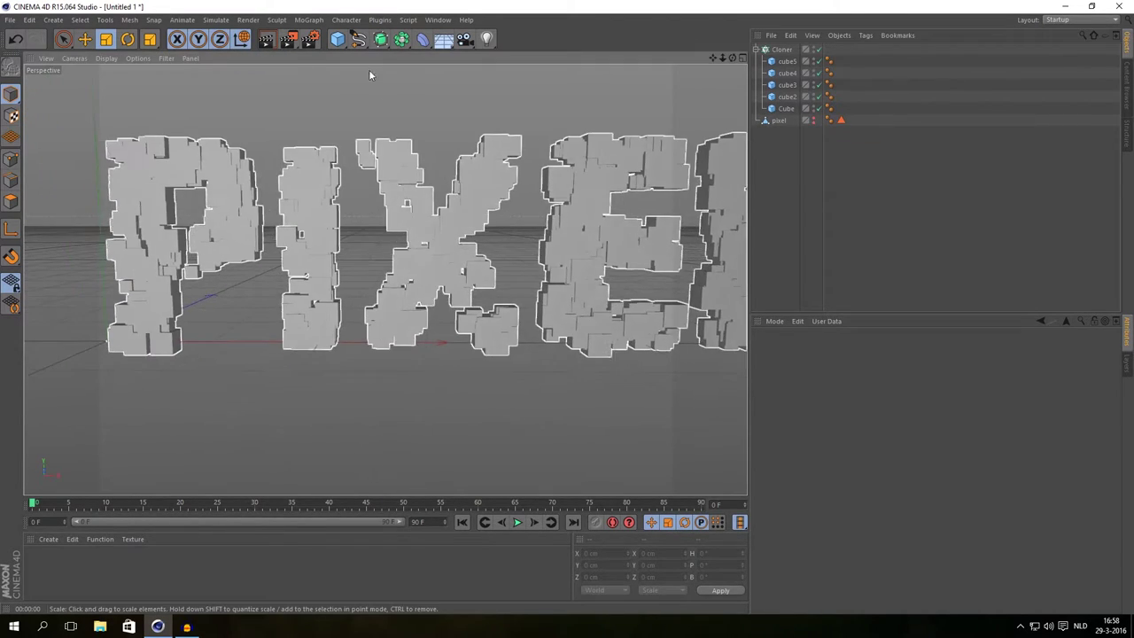
{"action": "left_click", "coordinate": [267, 40]}
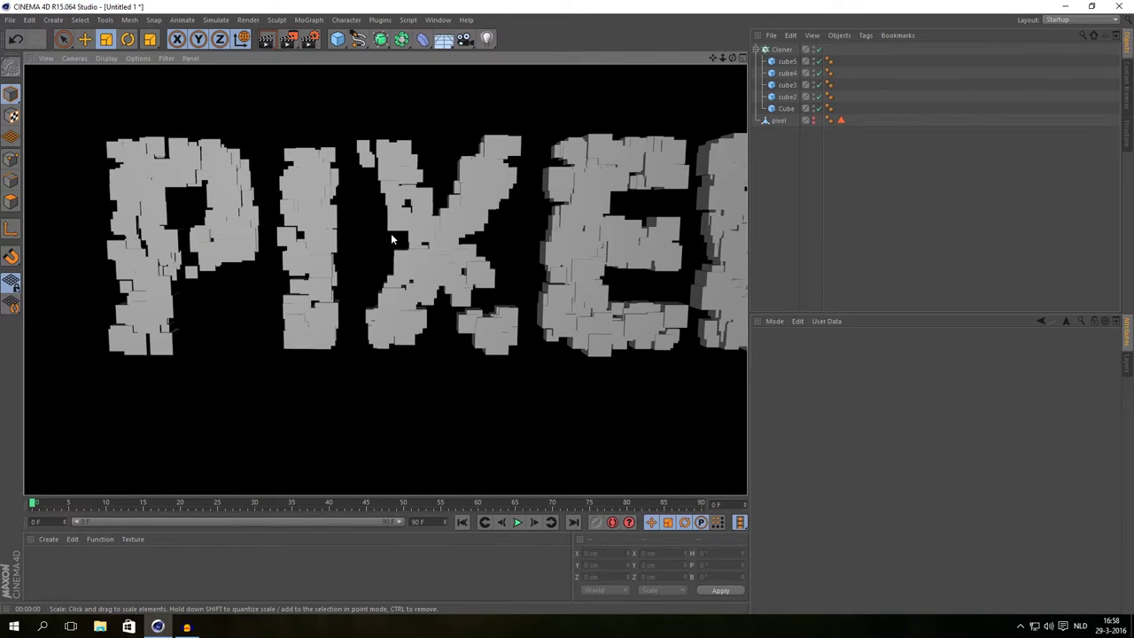
Create a new standard material for the PIXEL text.
{"action": "left_click_drag", "start_coordinate": [391, 233], "coordinate": [475, 235], "text": "alt"}
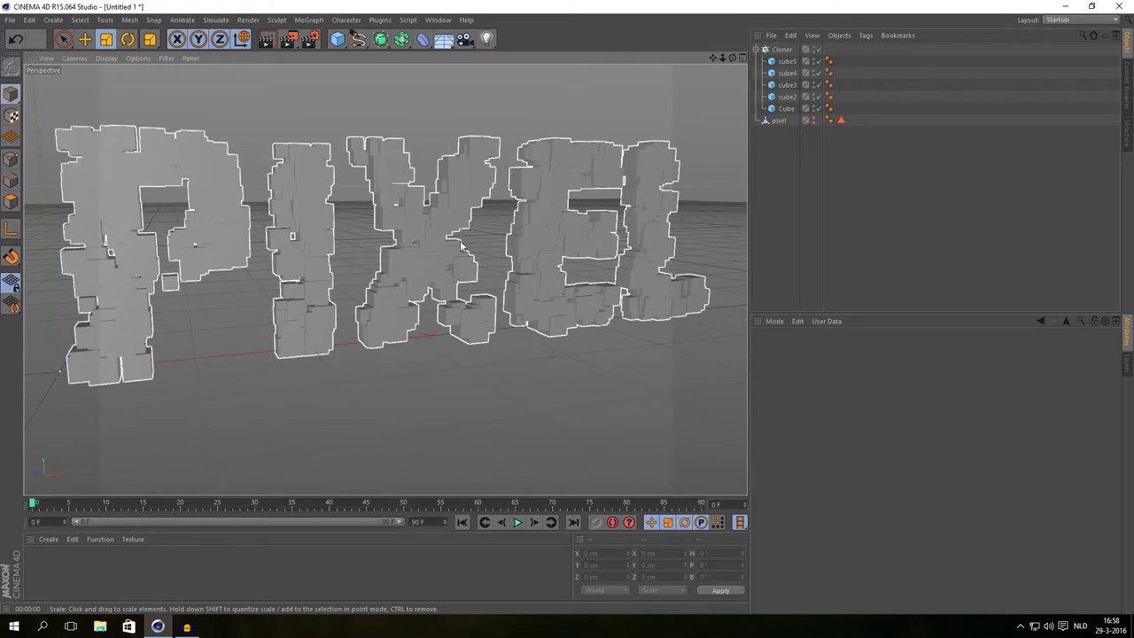
{"action": "left_click_drag", "start_coordinate": [404, 301], "coordinate": [329, 253], "text": "alt"}
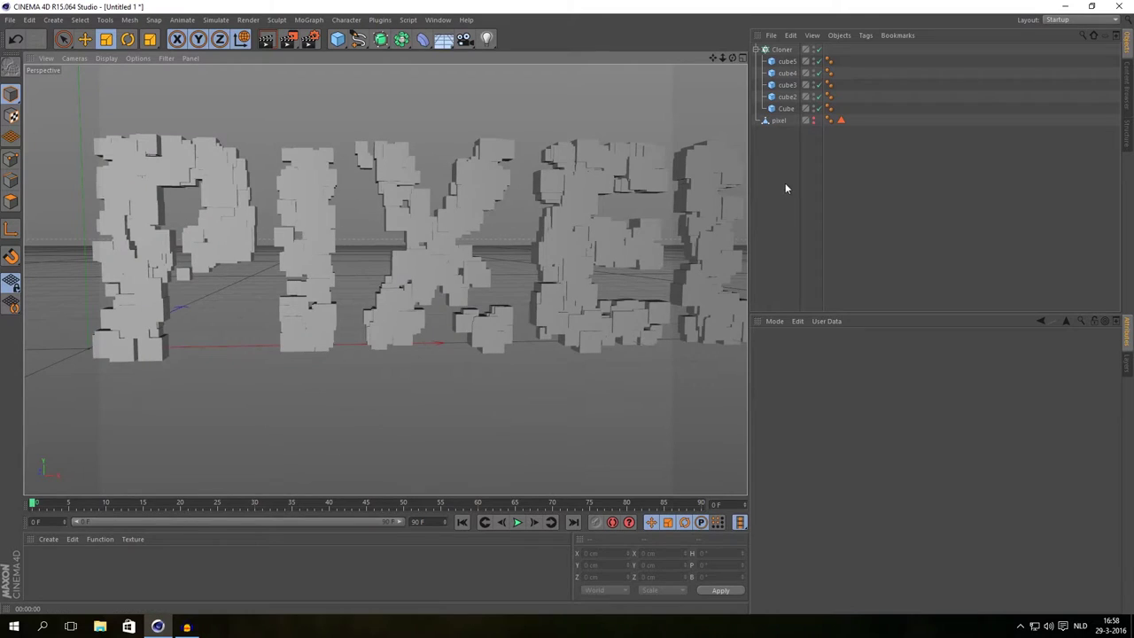
{"action": "left_click", "coordinate": [47, 539]}
{"action": "left_click", "coordinate": [72, 438]}
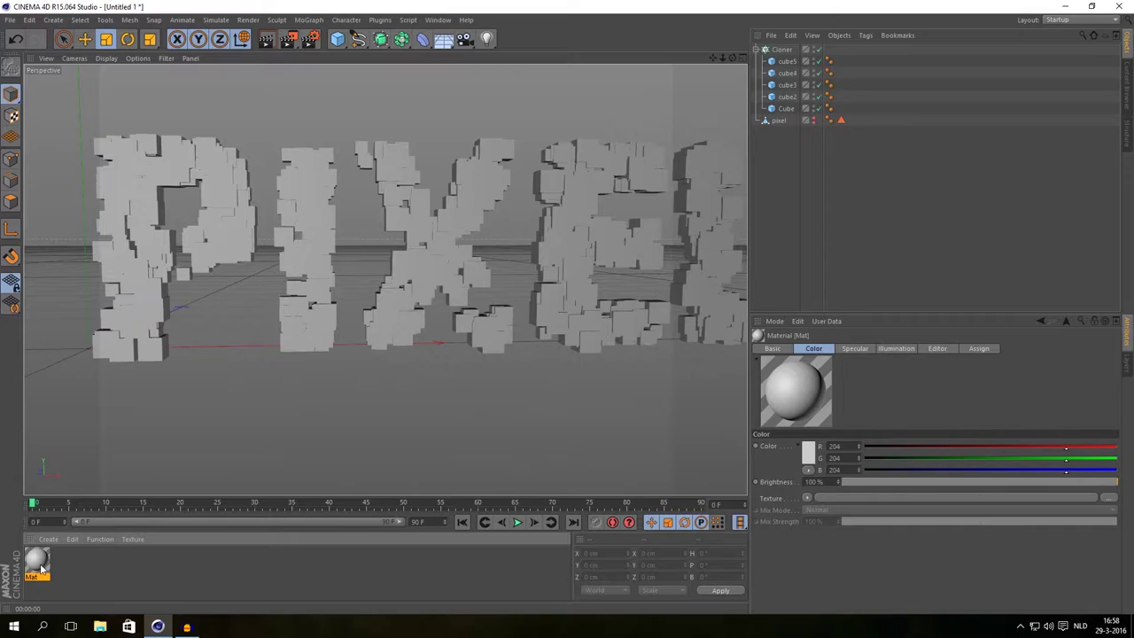
Duplicate the new material four times so that each of the five cubes can have its own material.
{"action": "left_click_drag", "start_coordinate": [39, 572], "coordinate": [108, 564], "text": "ctrl"}
{"action": "double_click", "coordinate": [197, 551]}
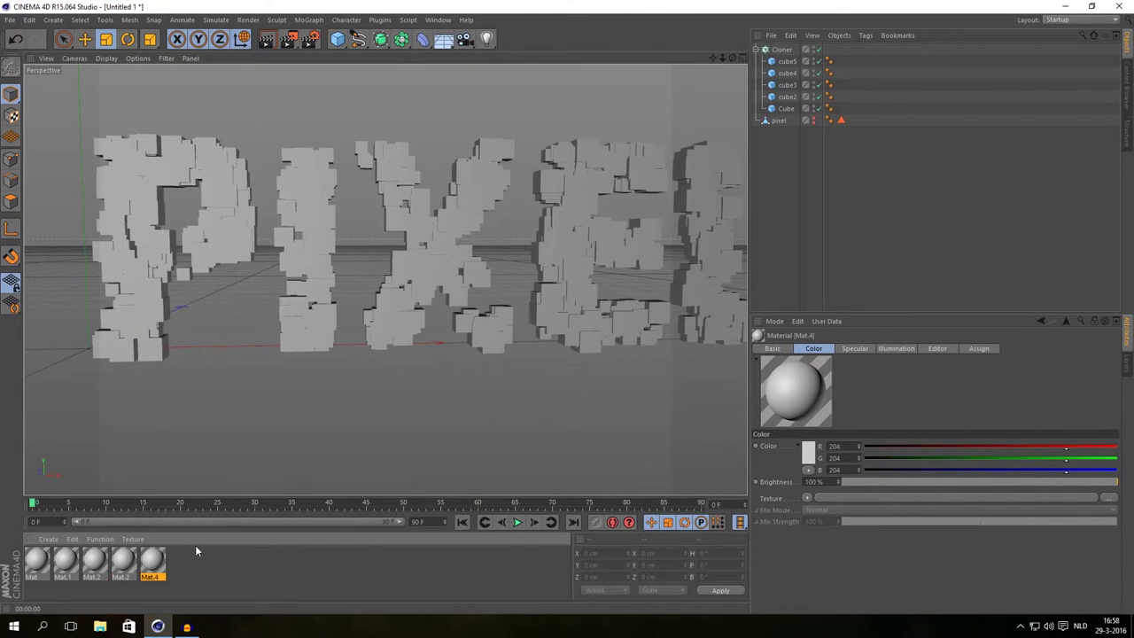
Open the first material for editing and set its color to light blue, RGB 101, 160, 255.
{"action": "double_click", "coordinate": [37, 560]}
{"action": "left_click_drag", "start_coordinate": [317, 101], "coordinate": [478, 113]}
{"action": "left_click", "coordinate": [479, 156]}
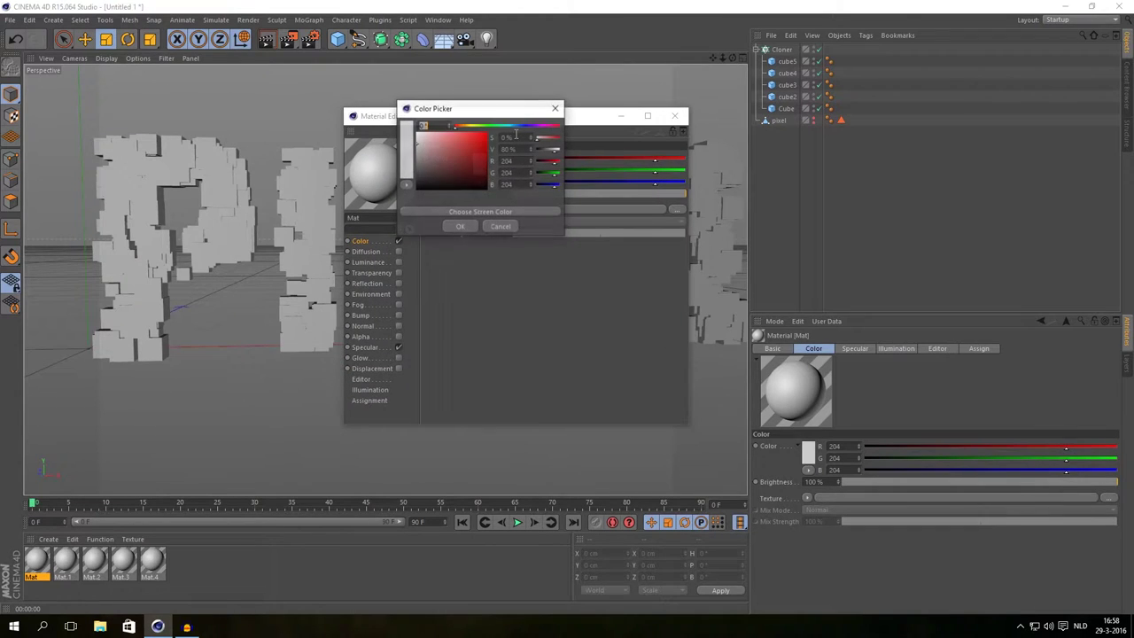
{"action": "left_click", "coordinate": [524, 127]}
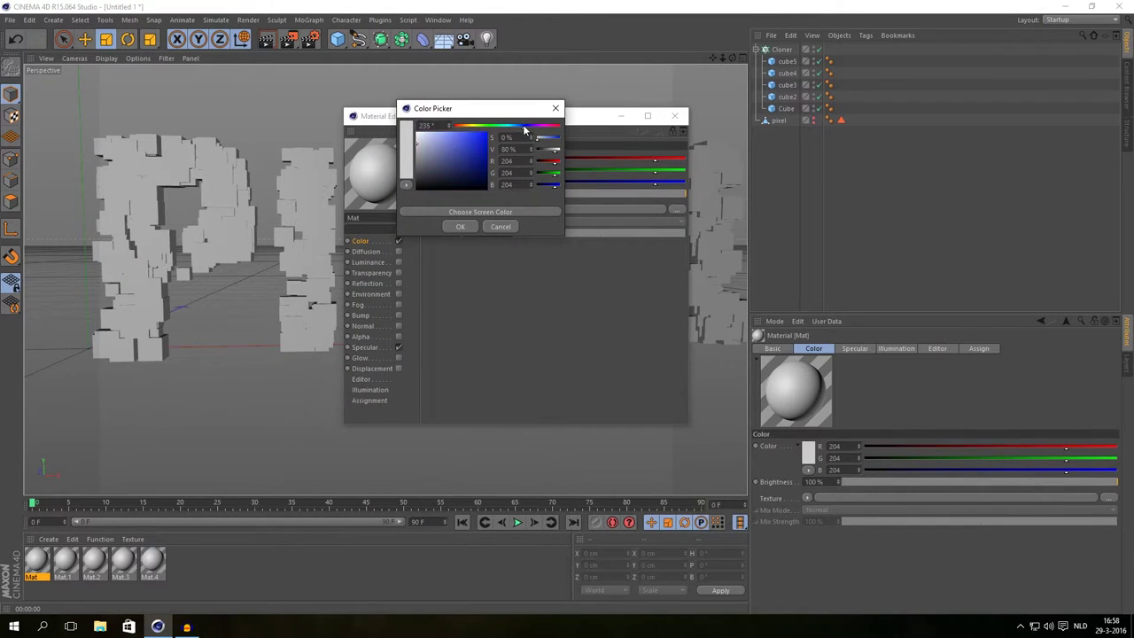
{"action": "left_click_drag", "start_coordinate": [524, 127], "coordinate": [521, 126]}
{"action": "left_click", "coordinate": [453, 133]}
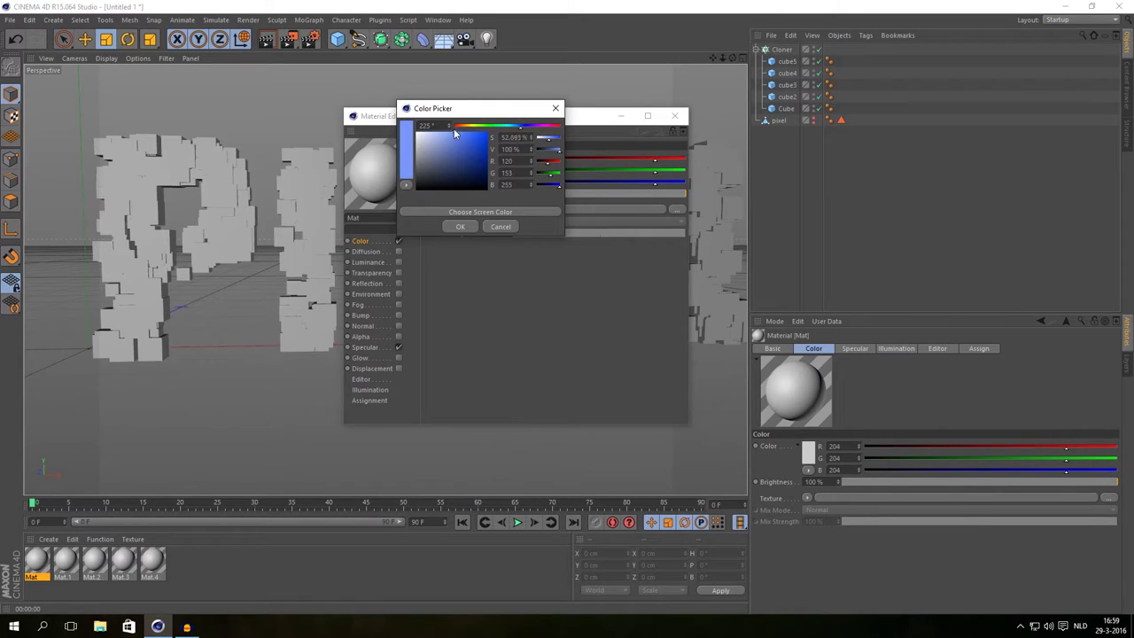
{"action": "left_click", "coordinate": [519, 126]}
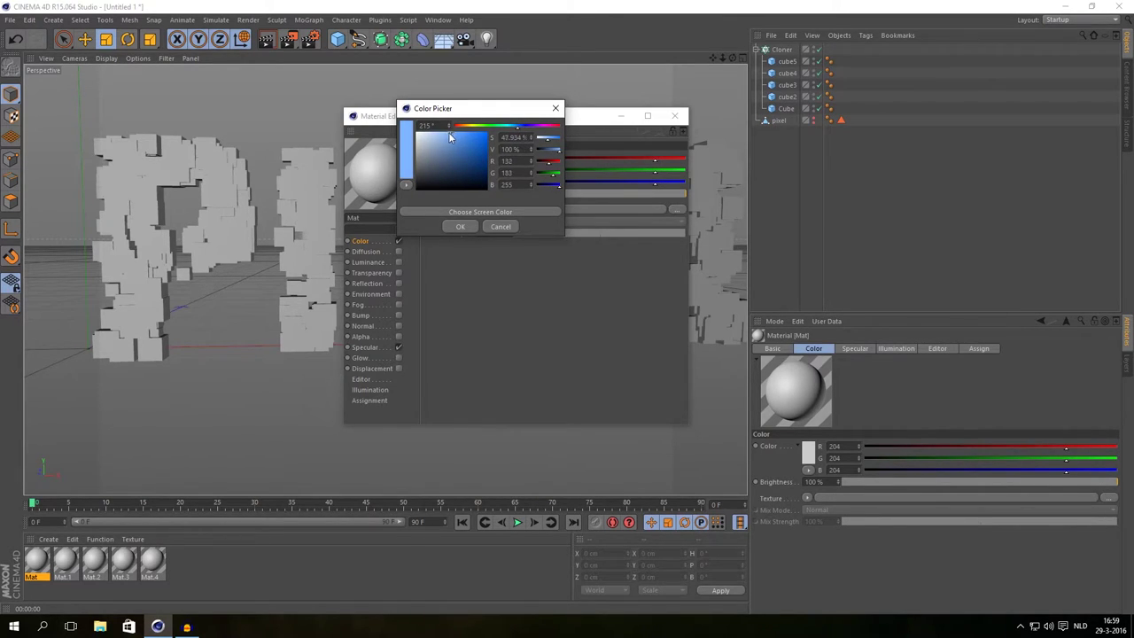
{"action": "left_click", "coordinate": [461, 132]}
{"action": "left_click", "coordinate": [520, 129]}
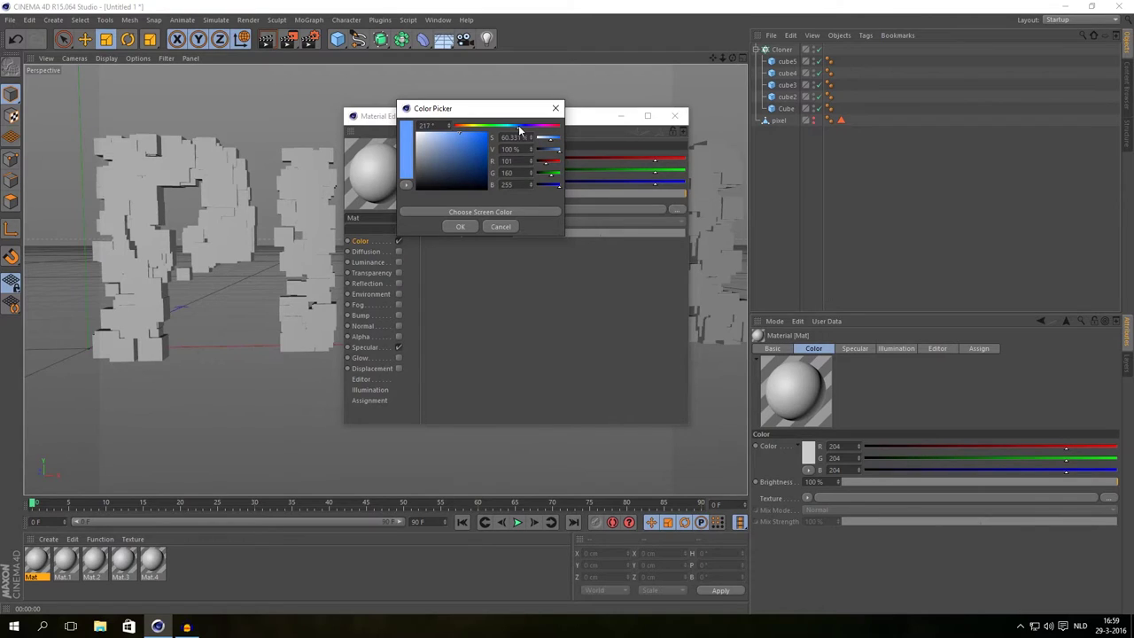
{"action": "left_click", "coordinate": [459, 226]}
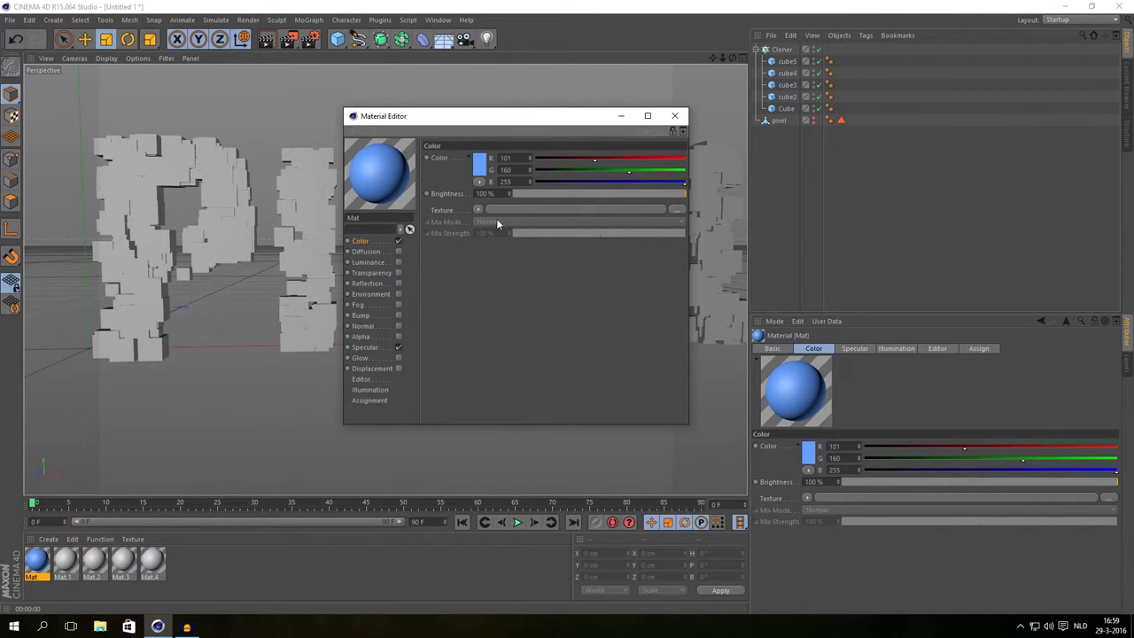
Load the texture image from the desktop's Pixel intro folder into the Color channel, copying it to the project location, with Multiply mix mode.
{"action": "left_click", "coordinate": [513, 208]}
{"action": "left_click", "coordinate": [395, 289]}
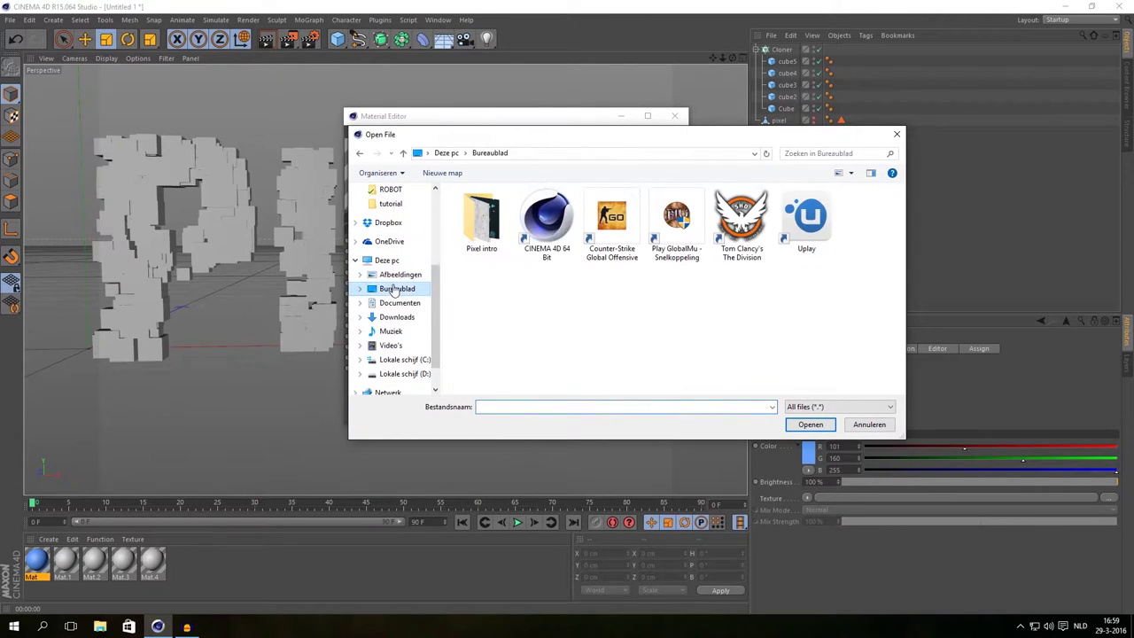
{"action": "double_click", "coordinate": [481, 219]}
{"action": "left_click", "coordinate": [550, 217]}
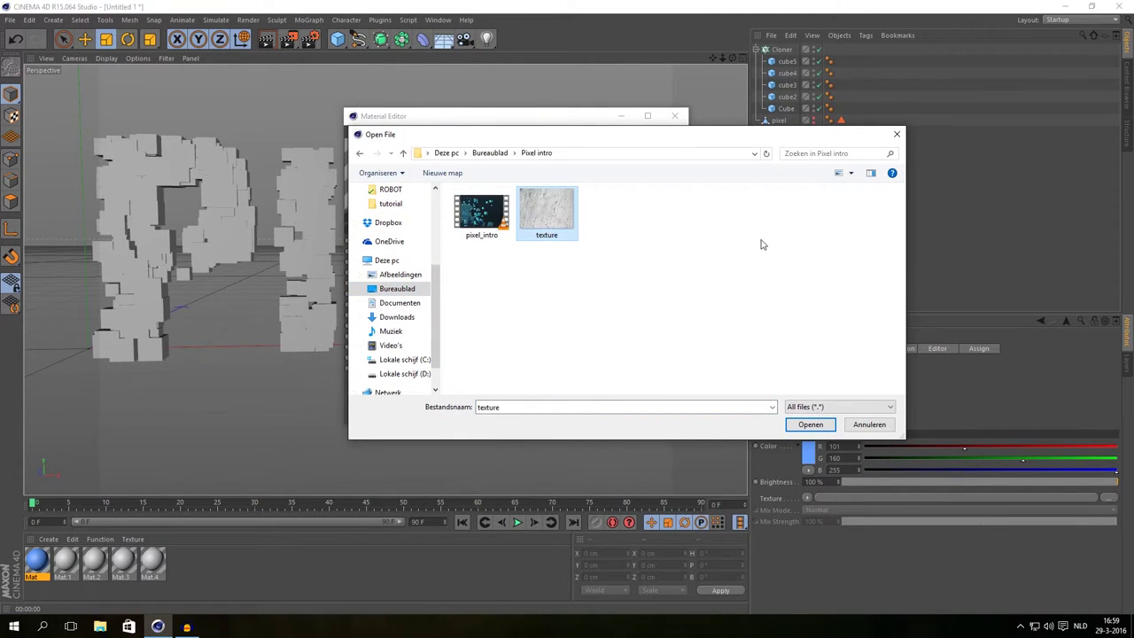
{"action": "left_click_drag", "start_coordinate": [767, 140], "coordinate": [770, 252]}
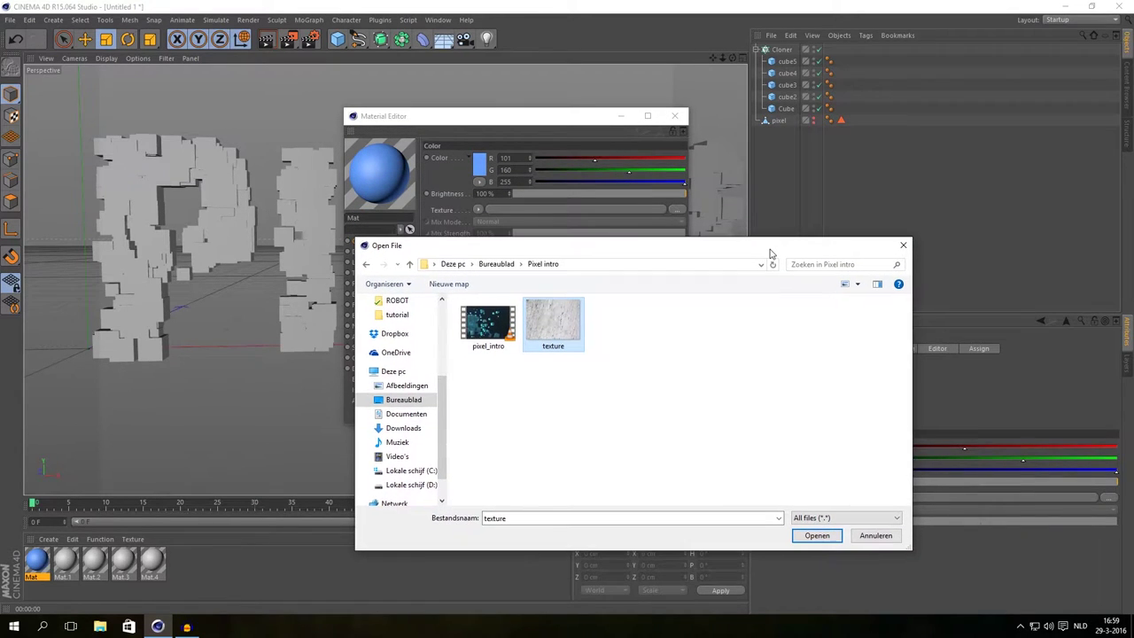
{"action": "left_click", "coordinate": [816, 533]}
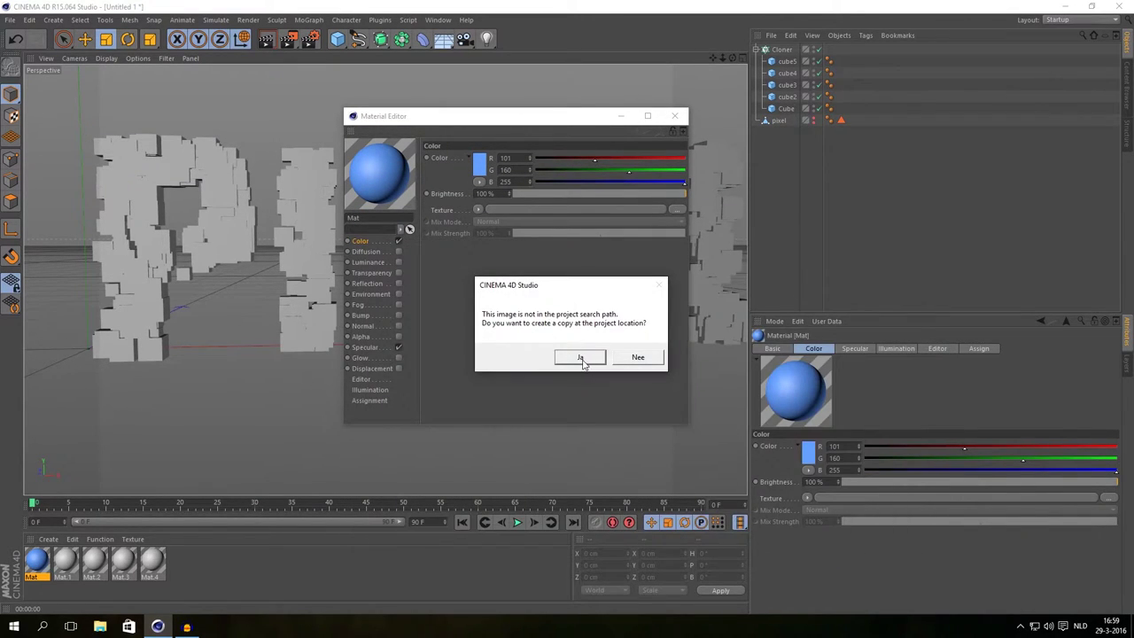
{"action": "left_click", "coordinate": [583, 359]}
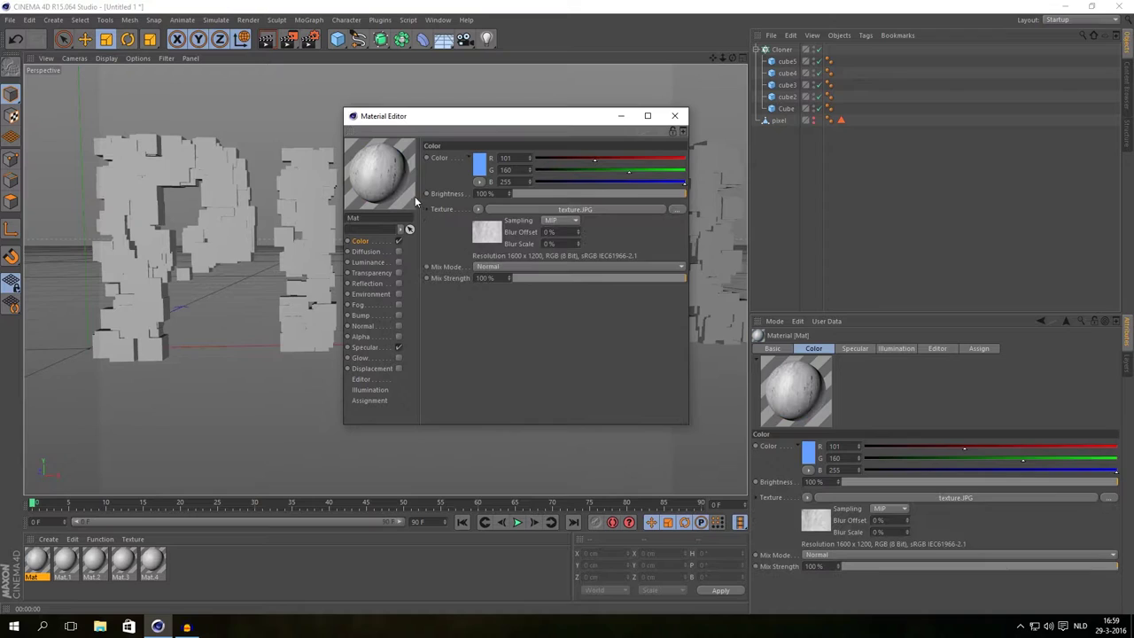
{"action": "left_click", "coordinate": [497, 267]}
{"action": "left_click", "coordinate": [502, 315]}
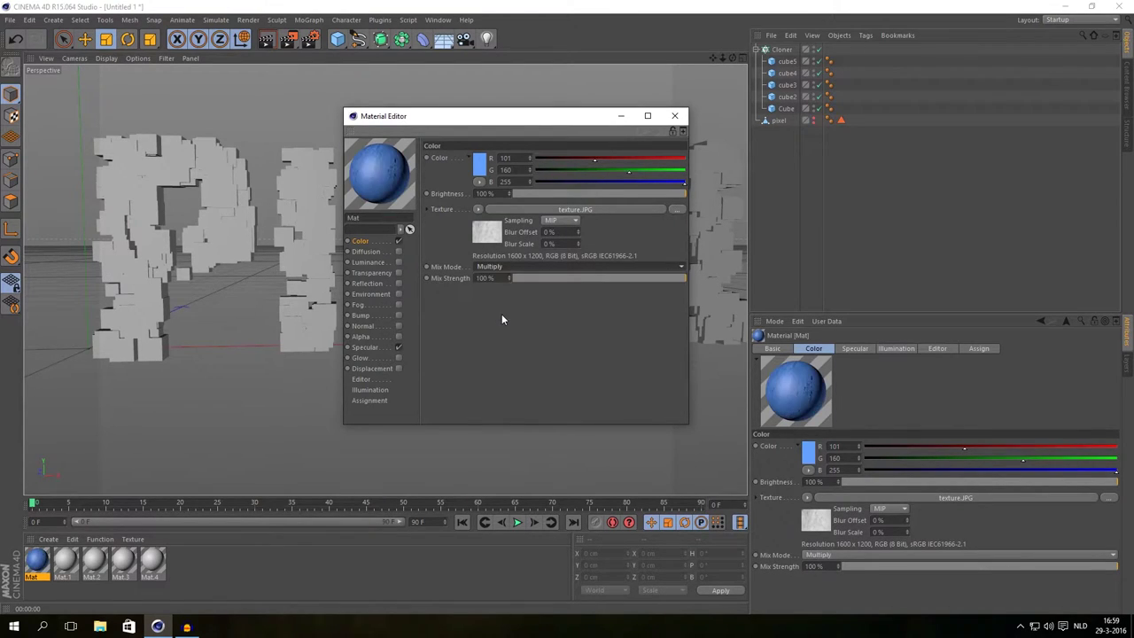
Fine-tune the material's light blue color to RGB 99, 164, 255.
{"action": "left_click", "coordinate": [478, 167]}
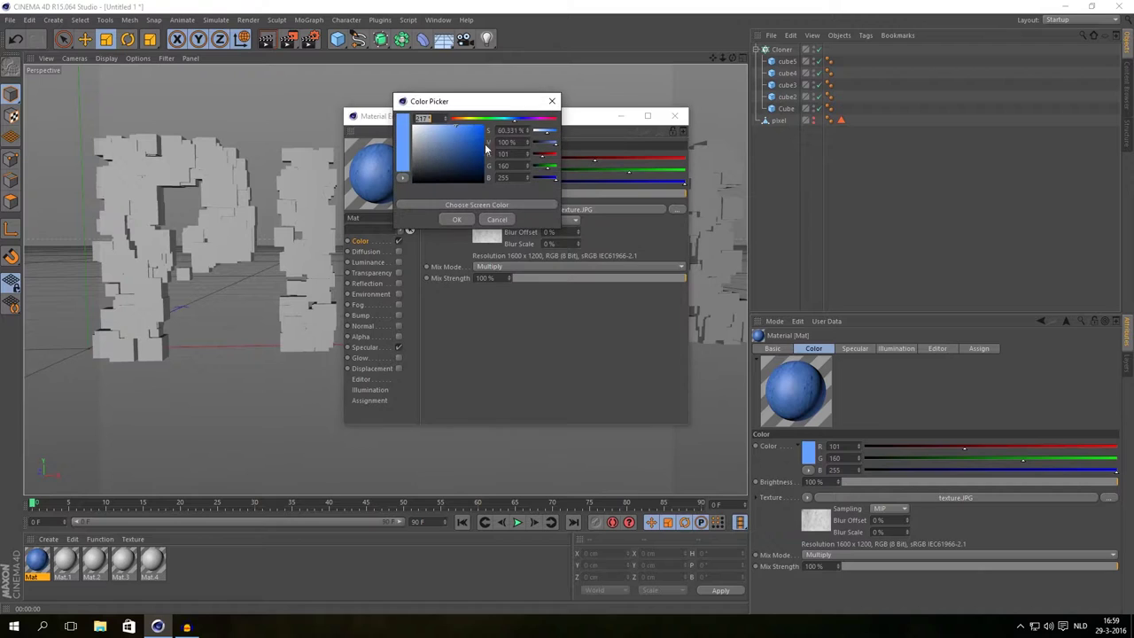
{"action": "left_click", "coordinate": [451, 126]}
{"action": "left_click", "coordinate": [458, 219]}
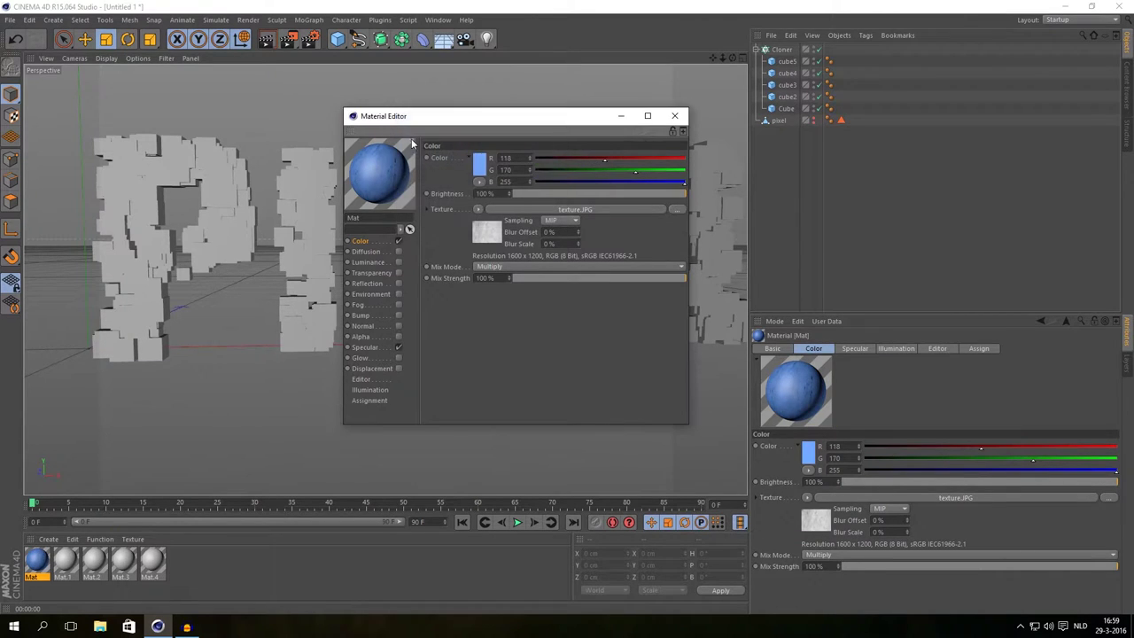
{"action": "left_click_drag", "start_coordinate": [539, 108], "coordinate": [531, 244]}
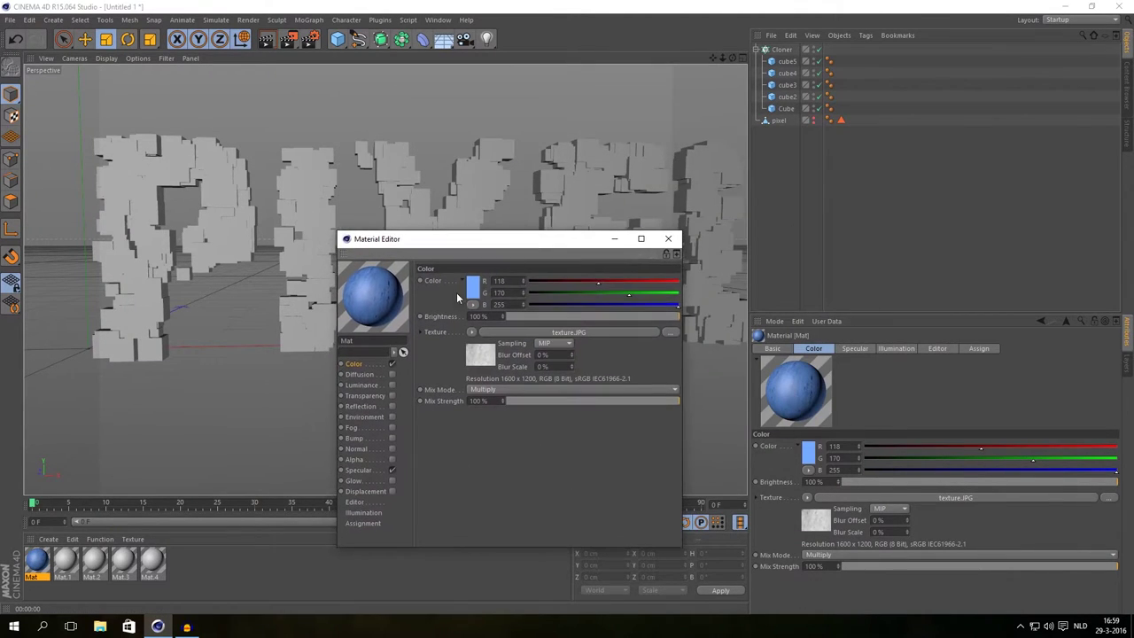
{"action": "left_click", "coordinate": [473, 293]}
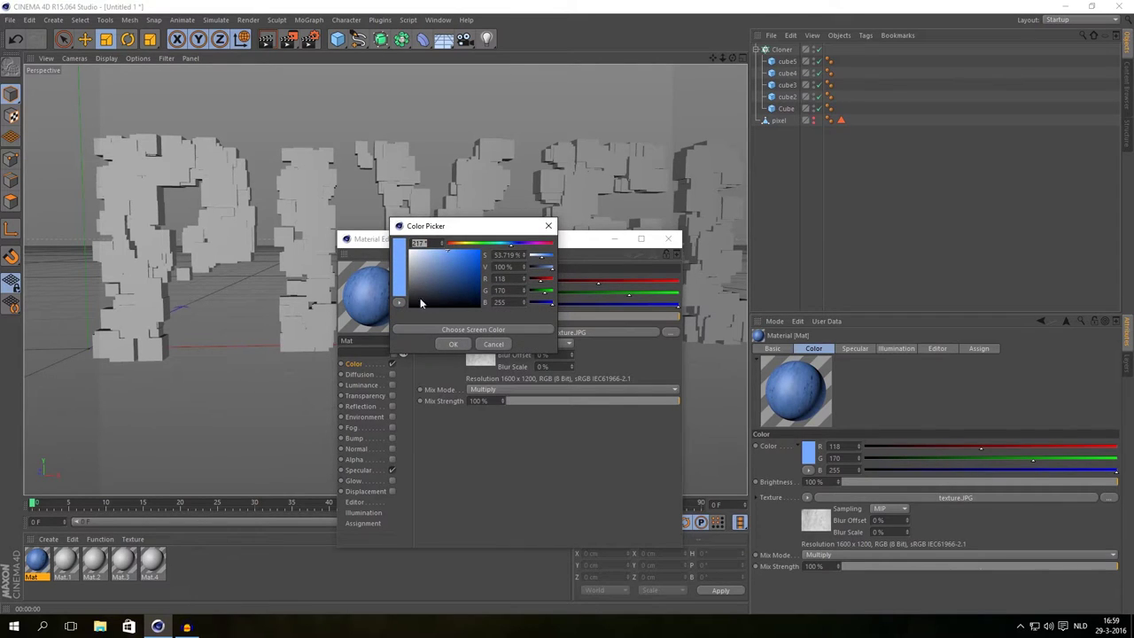
{"action": "left_click_drag", "start_coordinate": [512, 248], "coordinate": [454, 249]}
{"action": "left_click", "coordinate": [453, 345]}
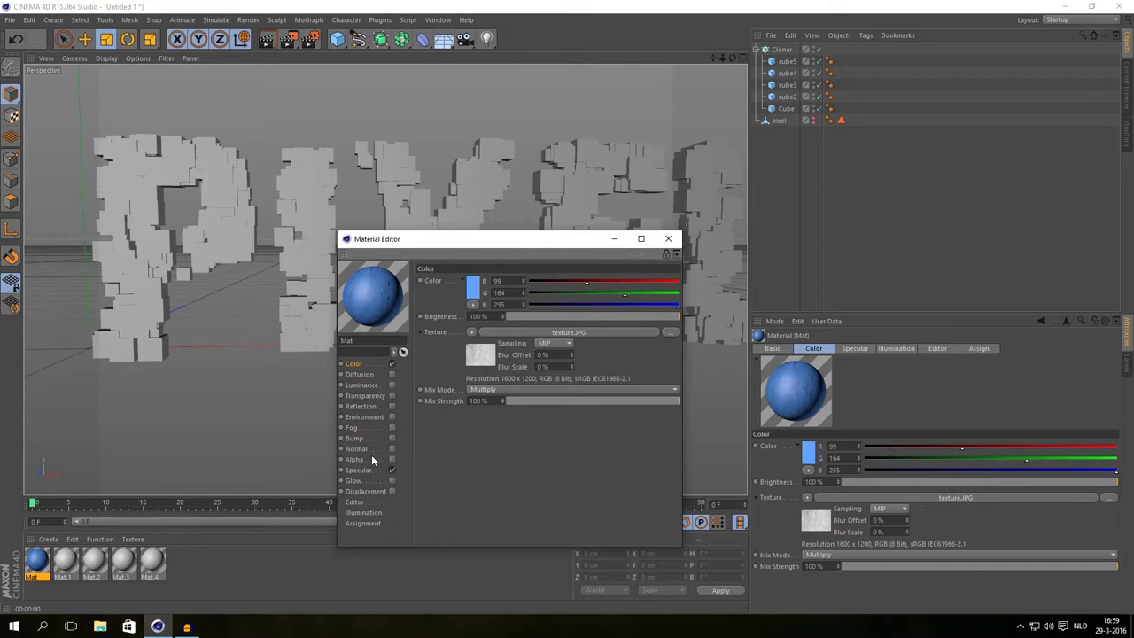
Enable the Bump channel, copy the Color channel's texture into it and increase the bump strength.
{"action": "left_click", "coordinate": [392, 439]}
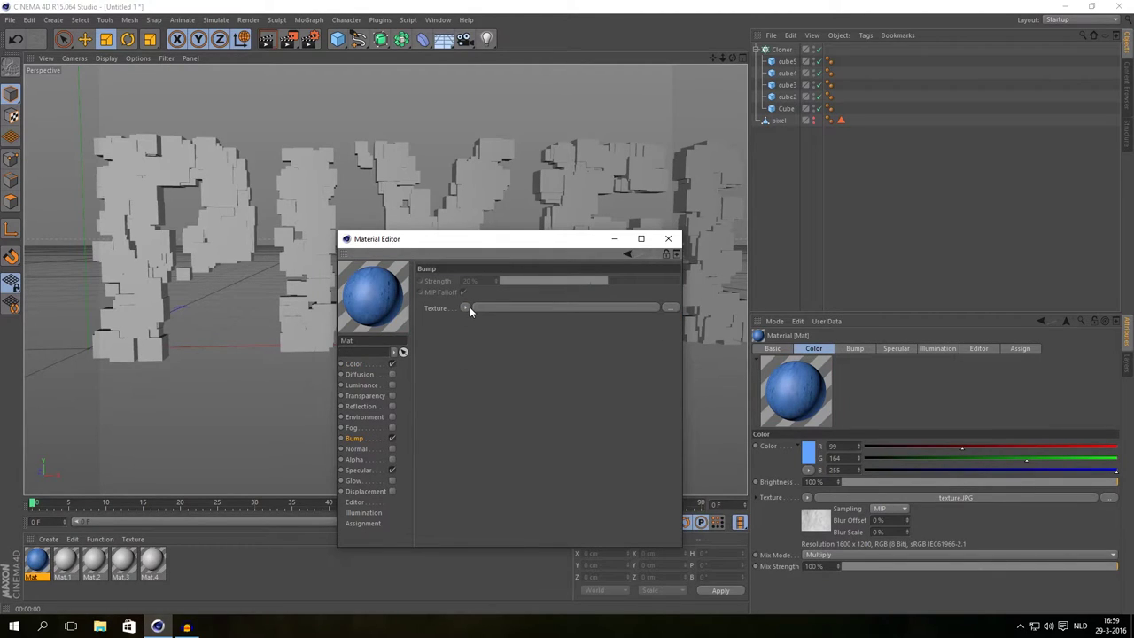
{"action": "left_click", "coordinate": [354, 363]}
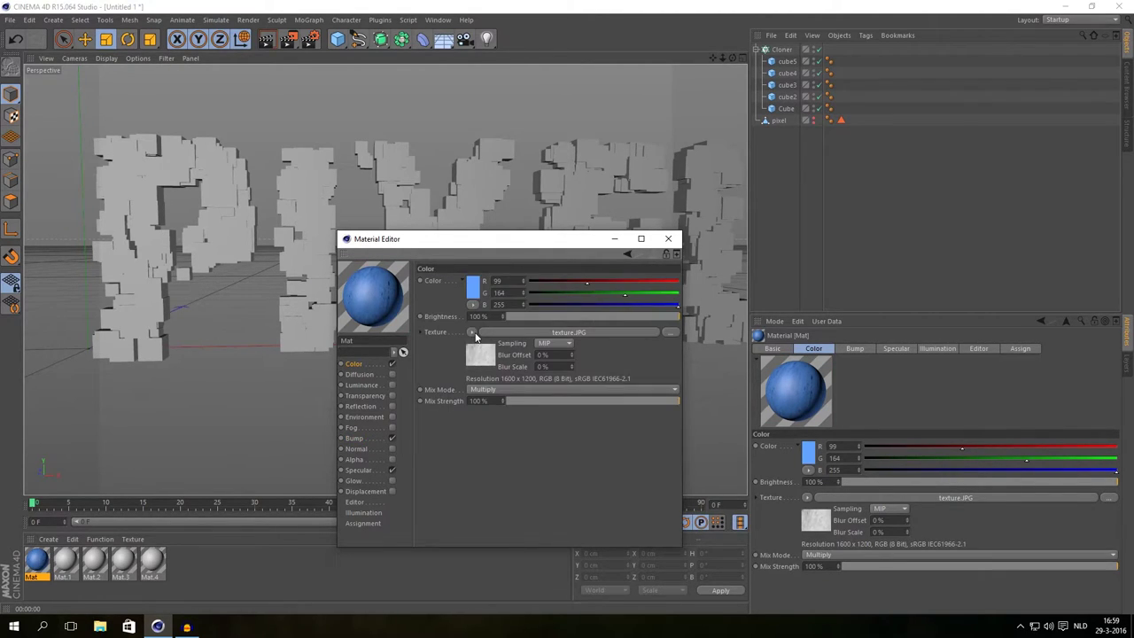
{"action": "left_click", "coordinate": [474, 332]}
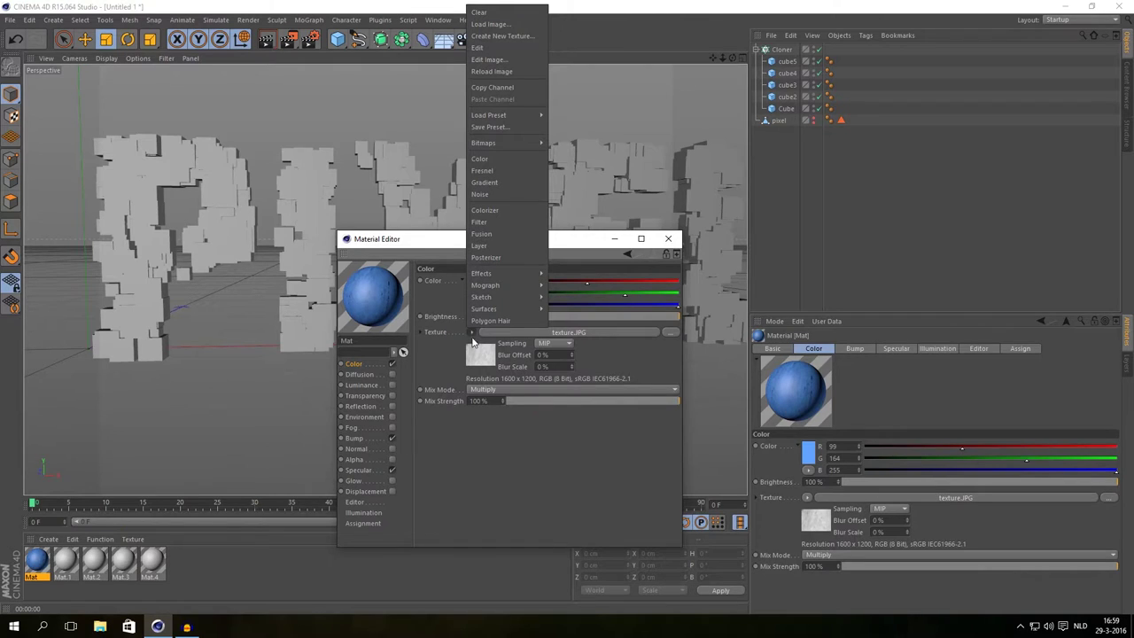
{"action": "left_click", "coordinate": [492, 87]}
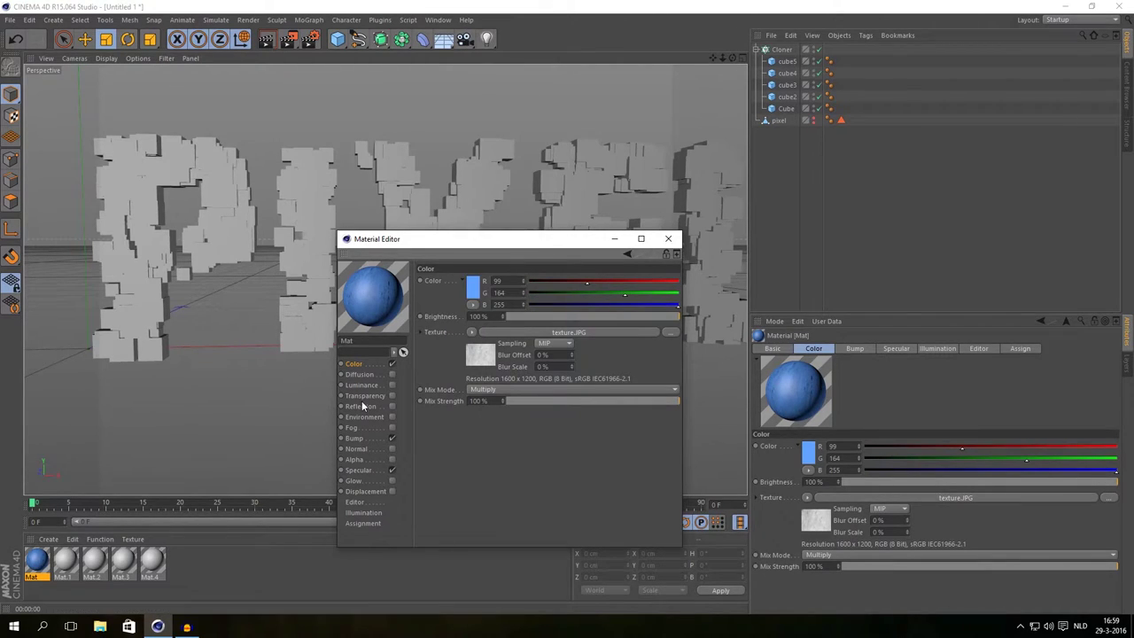
{"action": "left_click", "coordinate": [471, 332]}
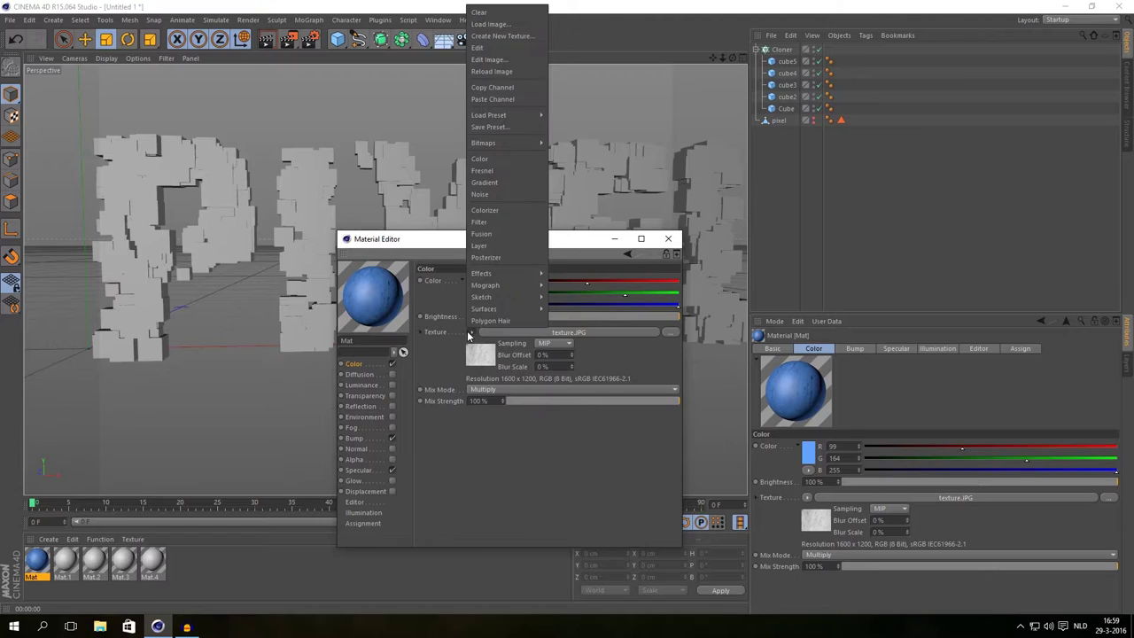
{"action": "left_click", "coordinate": [484, 90]}
{"action": "left_click", "coordinate": [370, 438]}
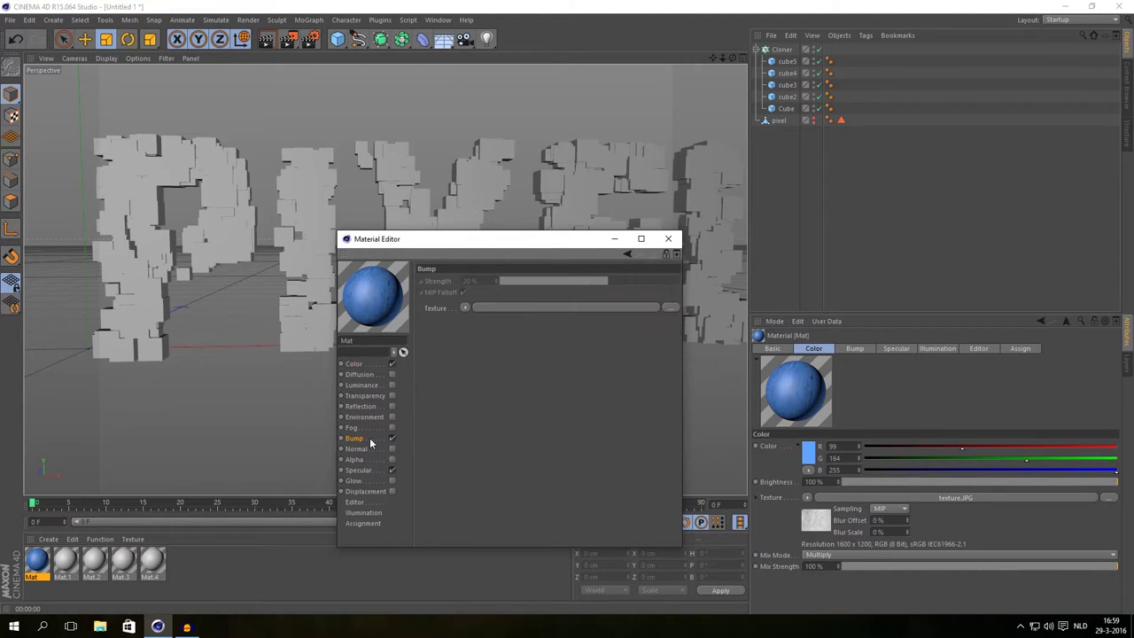
{"action": "left_click", "coordinate": [462, 308]}
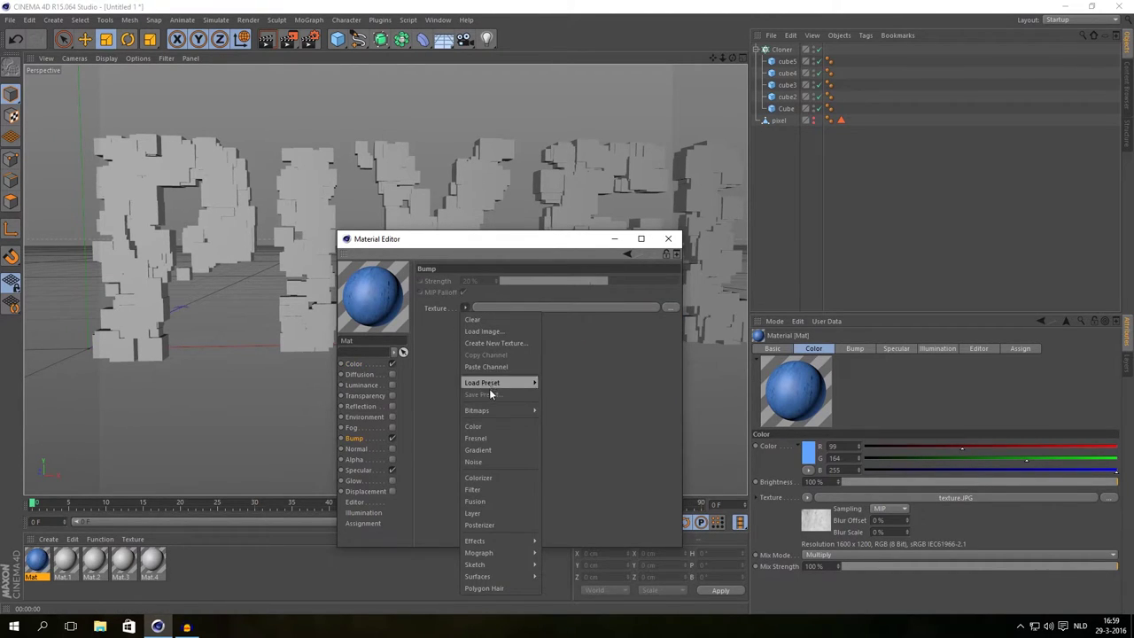
{"action": "left_click", "coordinate": [485, 366]}
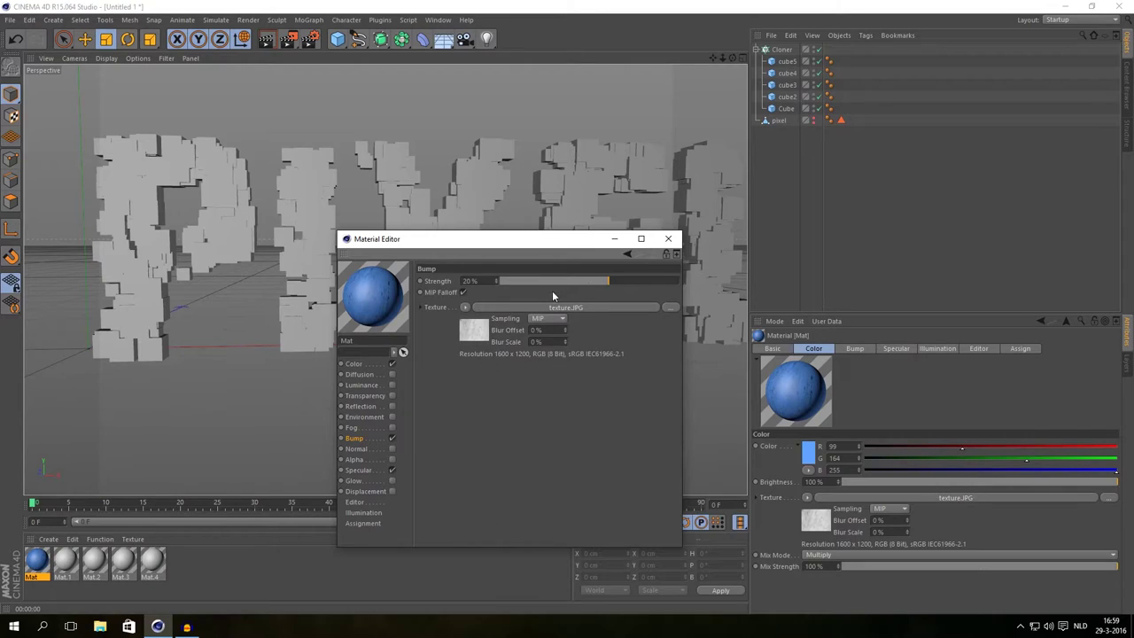
{"action": "mouse_move", "coordinate": [642, 280]}
{"action": "left_mouse_down"}
{"action": "mouse_move", "coordinate": [557, 283]}
{"action": "mouse_move", "coordinate": [656, 284]}
{"action": "mouse_move", "coordinate": [645, 282]}
{"action": "left_mouse_up"}
Enable the Displacement channel, paste the copied texture into it and set its strength to 10%.
{"action": "left_click", "coordinate": [391, 491]}
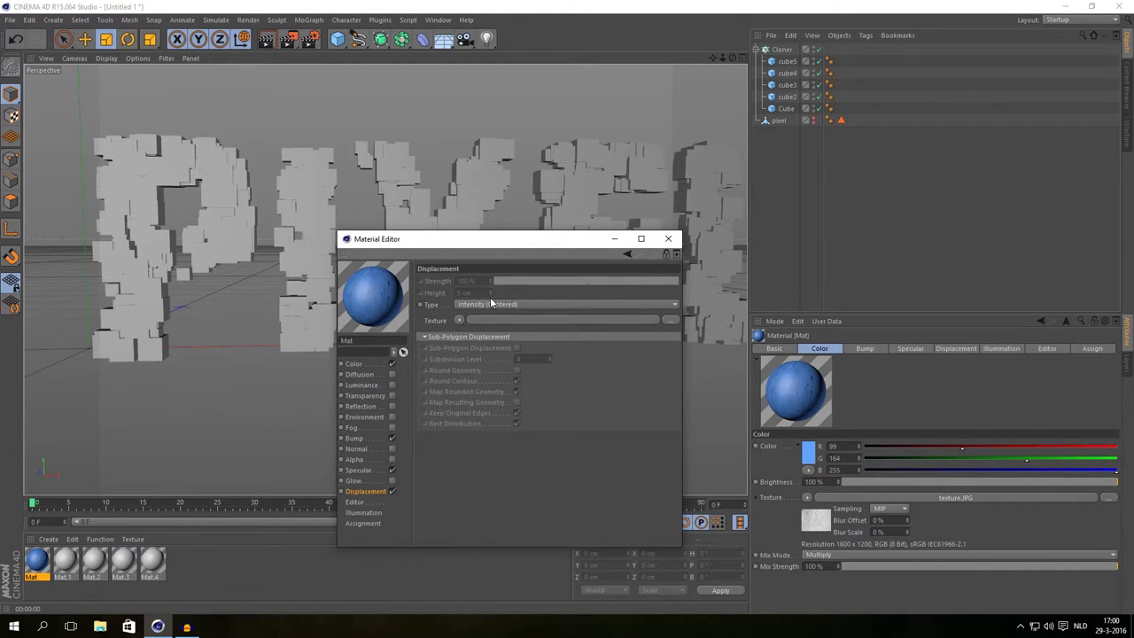
{"action": "left_click", "coordinate": [457, 320]}
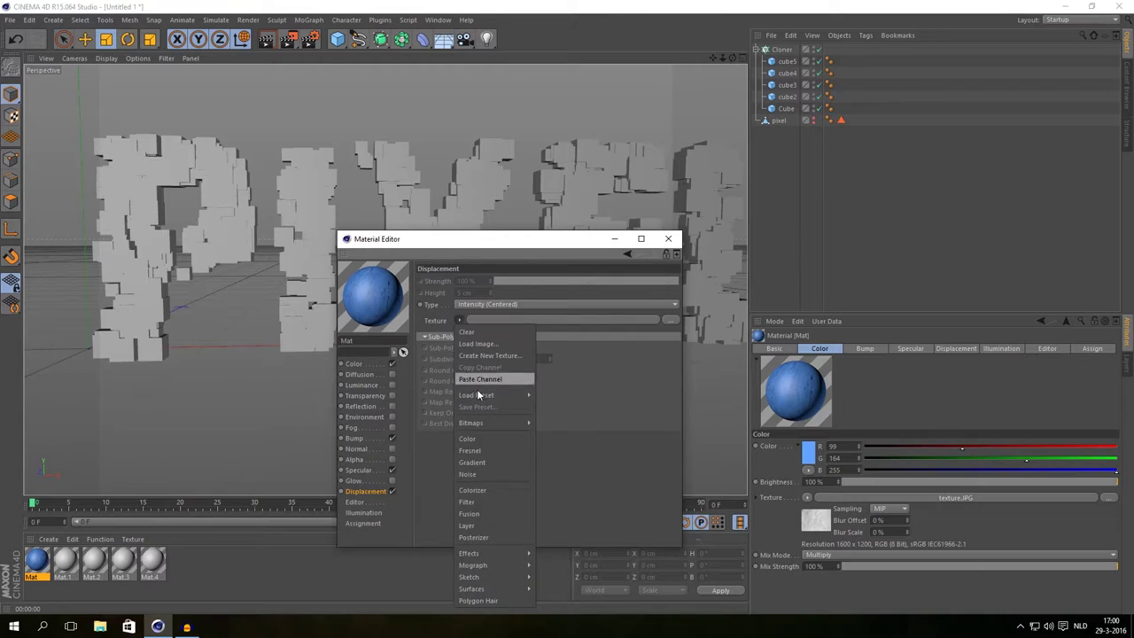
{"action": "left_click", "coordinate": [488, 381]}
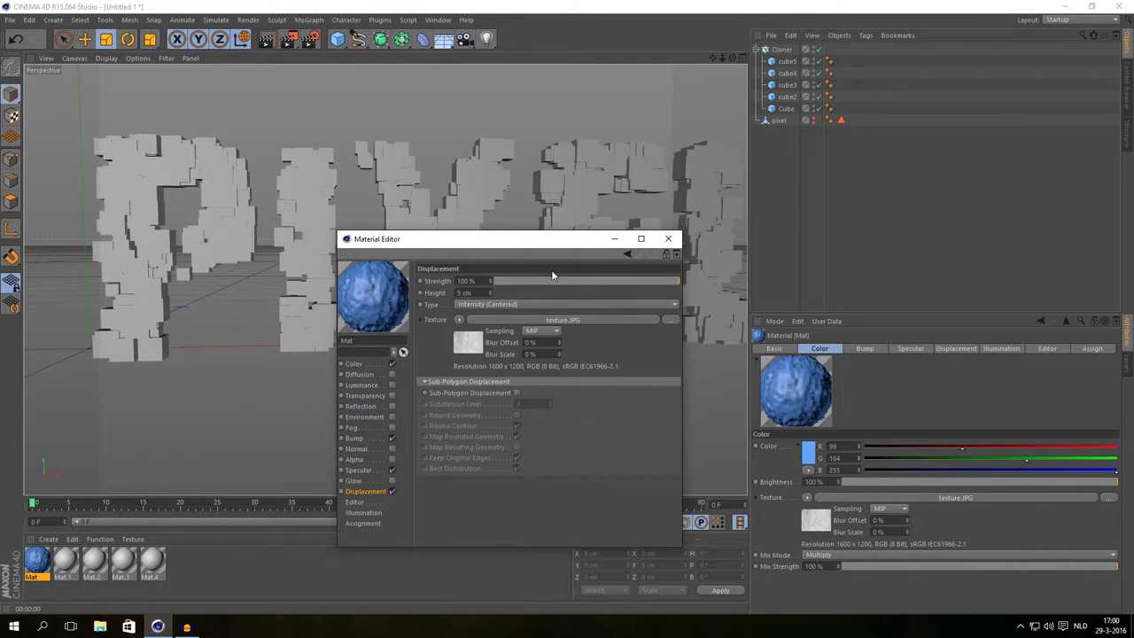
{"action": "mouse_move", "coordinate": [568, 281]}
{"action": "left_mouse_down"}
{"action": "mouse_move", "coordinate": [555, 282]}
{"action": "mouse_move", "coordinate": [598, 283]}
{"action": "left_mouse_up"}
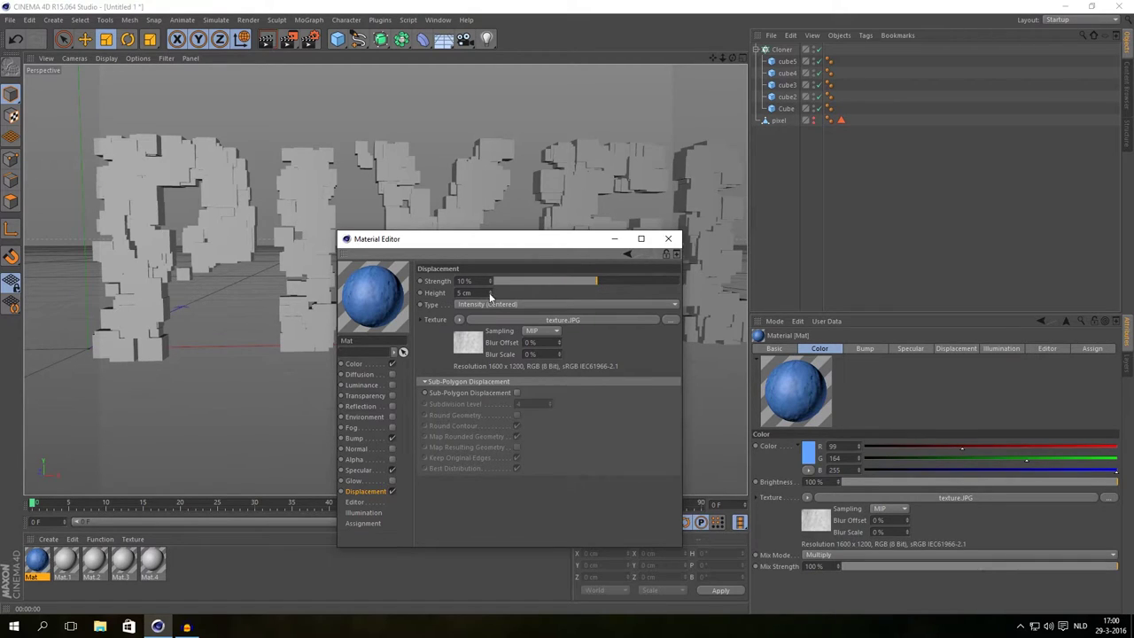
Enable the Reflection channel with 15% brightness and close the material's editor.
{"action": "left_click", "coordinate": [392, 406]}
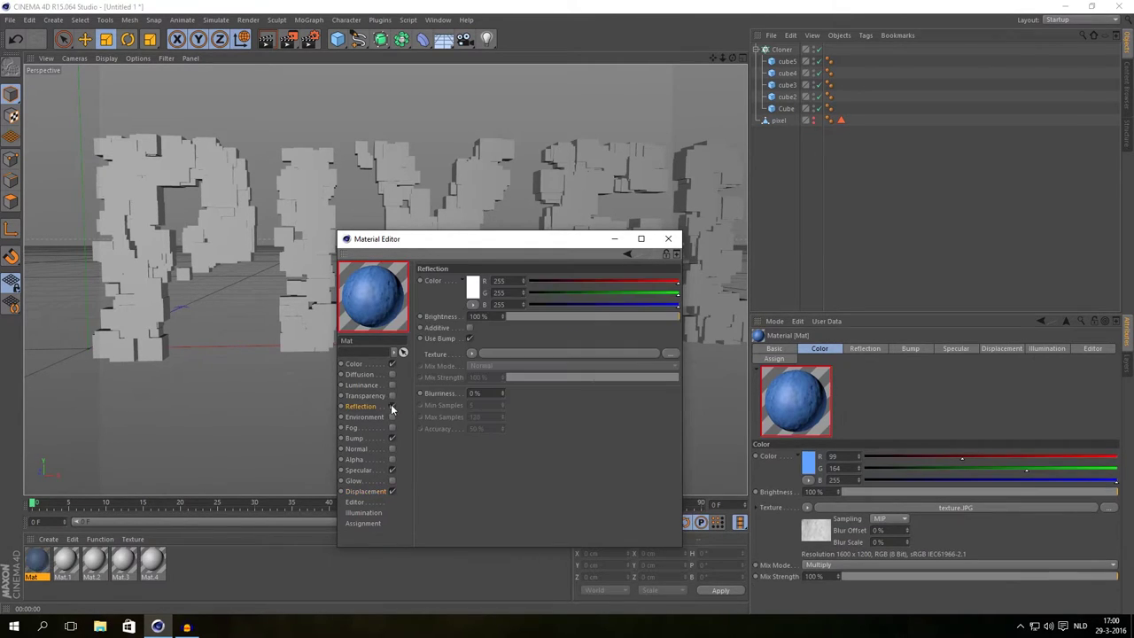
{"action": "left_click_drag", "start_coordinate": [524, 321], "coordinate": [536, 320]}
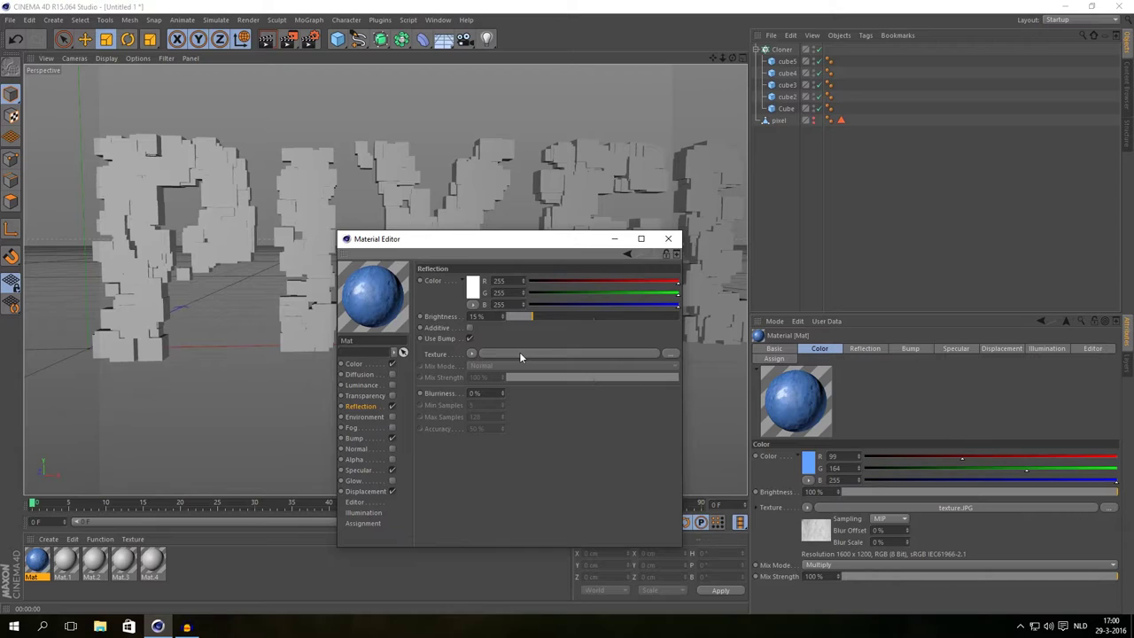
{"action": "left_click", "coordinate": [668, 239]}
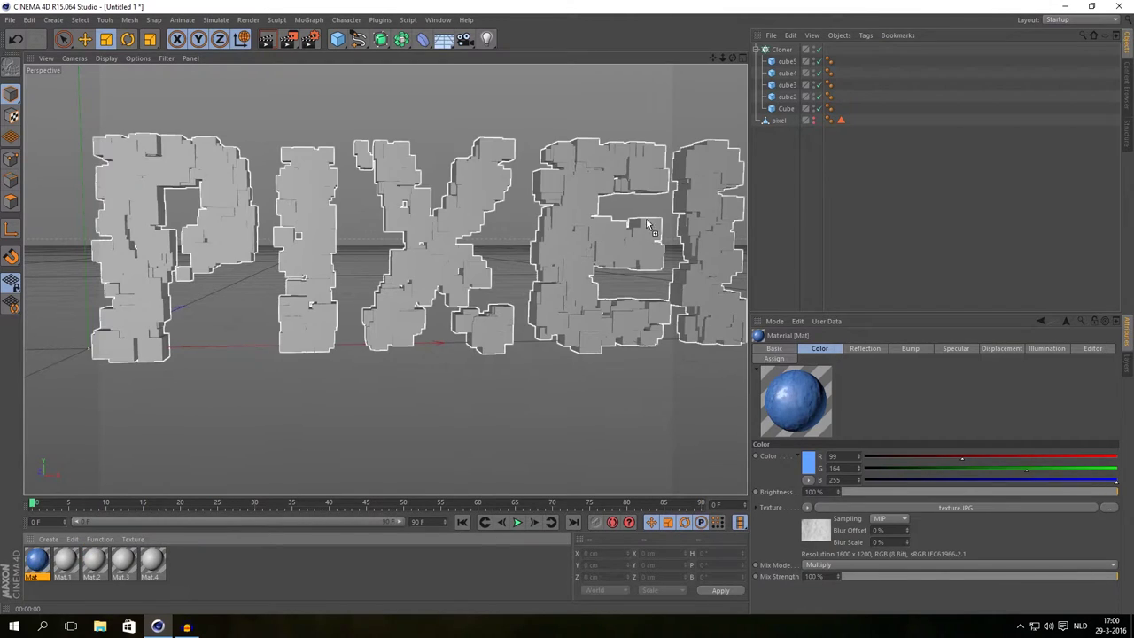
Apply the blue material to the Cube object and delete the extra texture tag from cube2.
{"action": "left_click_drag", "start_coordinate": [806, 109], "coordinate": [843, 96]}
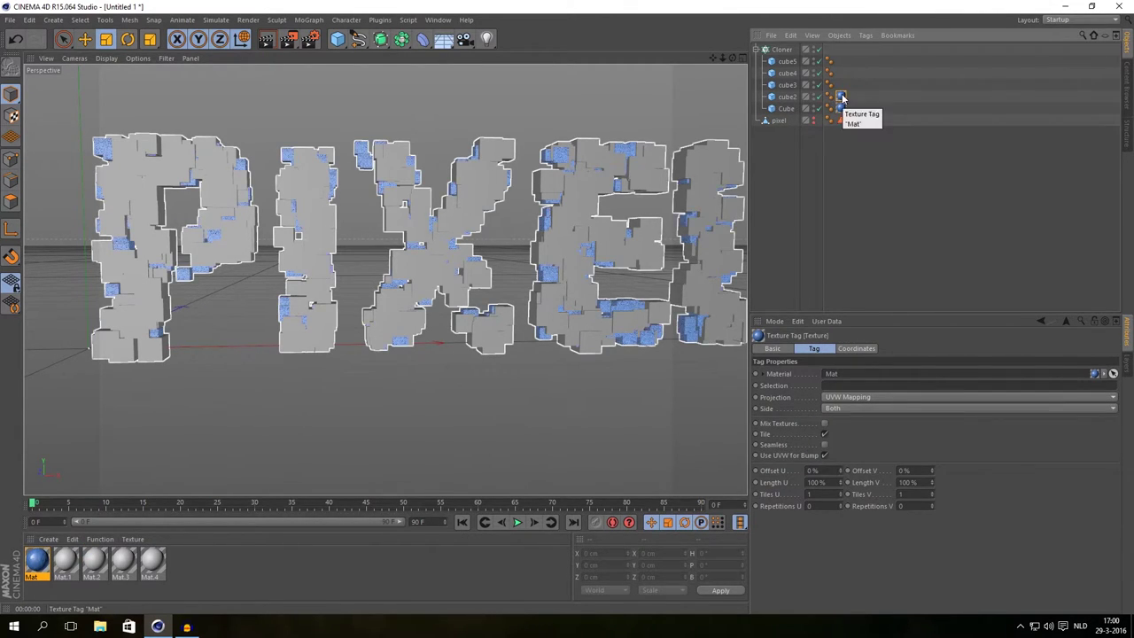
{"action": "key", "text": "Delete"}
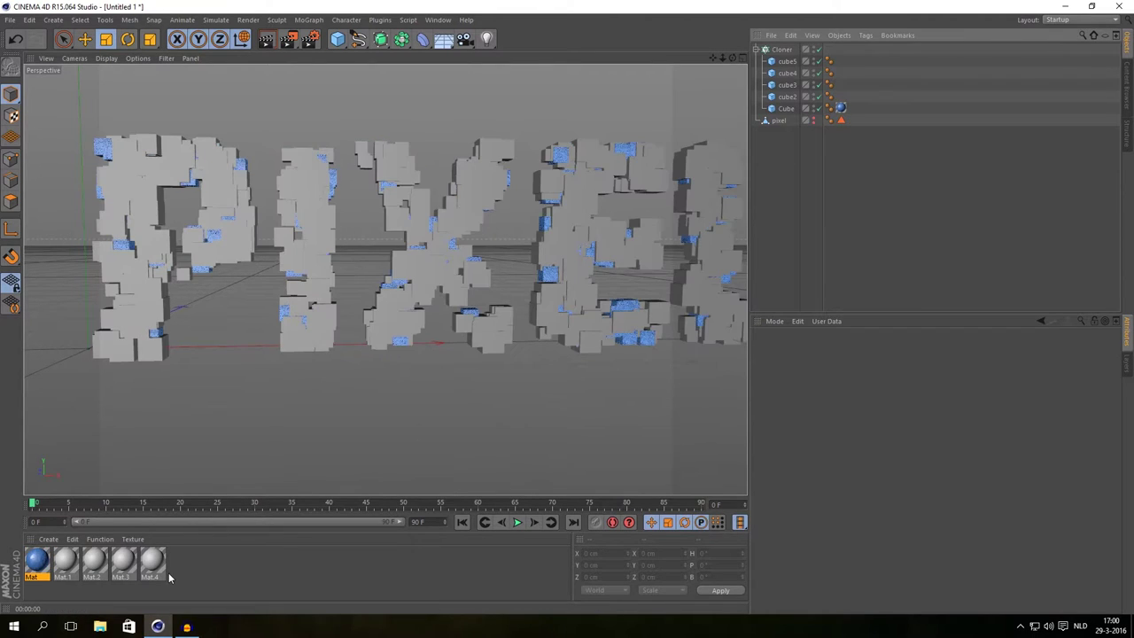
Delete the four unused grey materials and duplicate the blue material.
{"action": "left_click_drag", "start_coordinate": [75, 566], "coordinate": [74, 569]}
{"action": "key", "text": "Delete"}
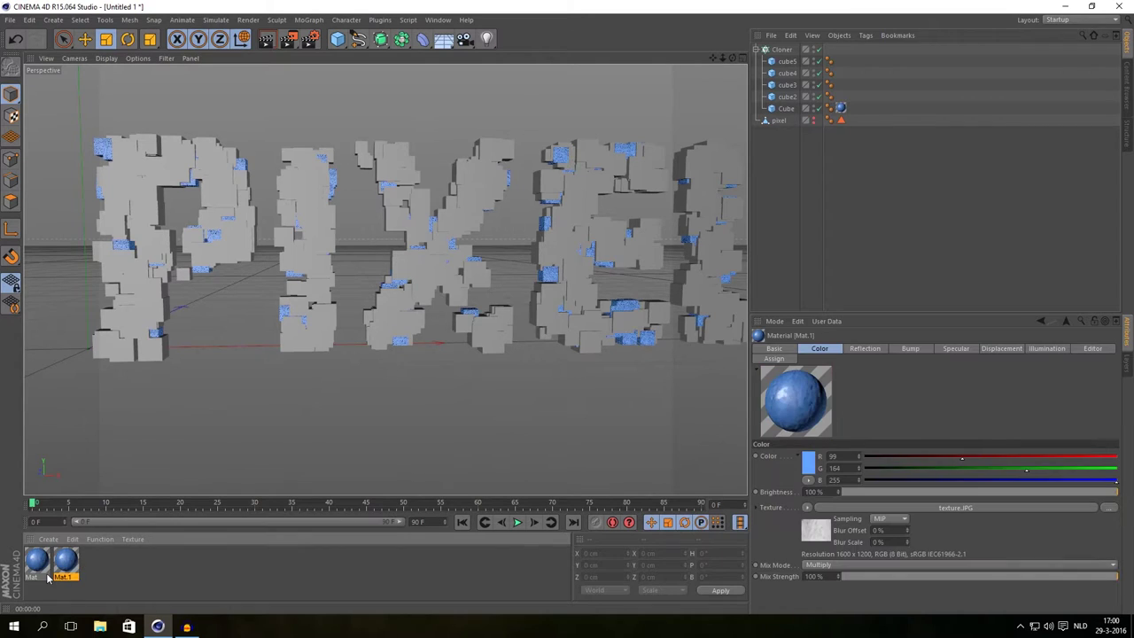
Recolor the duplicated blue material to light blue (R 99, G 208, B 255) and apply it to cube2.
{"action": "double_click", "coordinate": [64, 560]}
{"action": "left_click_drag", "start_coordinate": [266, 78], "coordinate": [614, 159]}
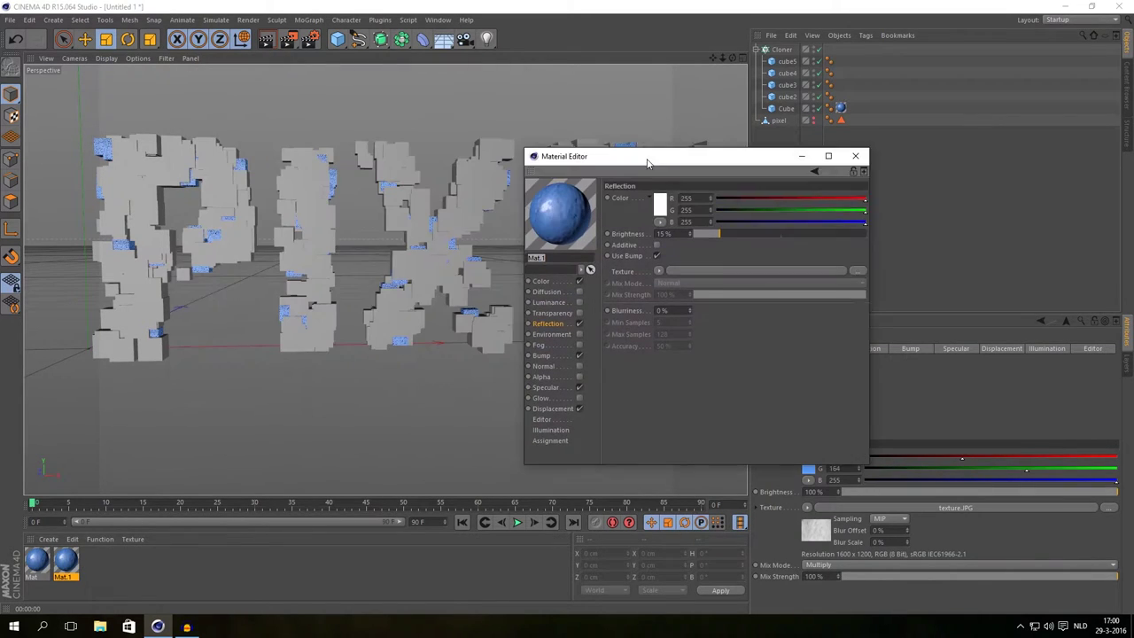
{"action": "left_click", "coordinate": [540, 283]}
{"action": "left_click", "coordinate": [658, 210]}
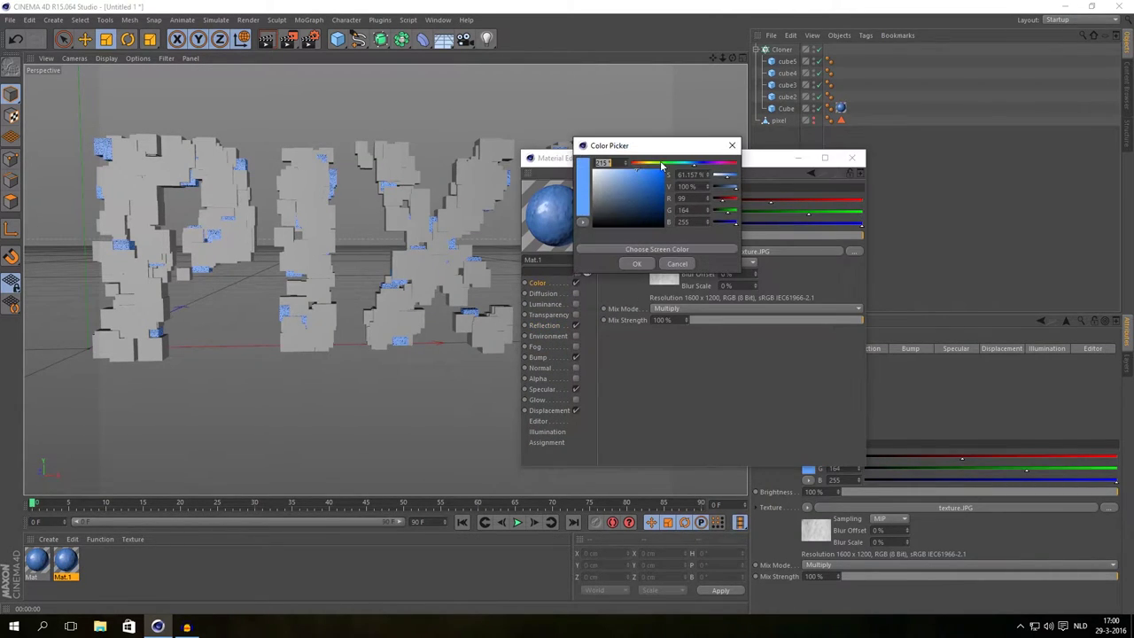
{"action": "left_click_drag", "start_coordinate": [693, 168], "coordinate": [689, 168]}
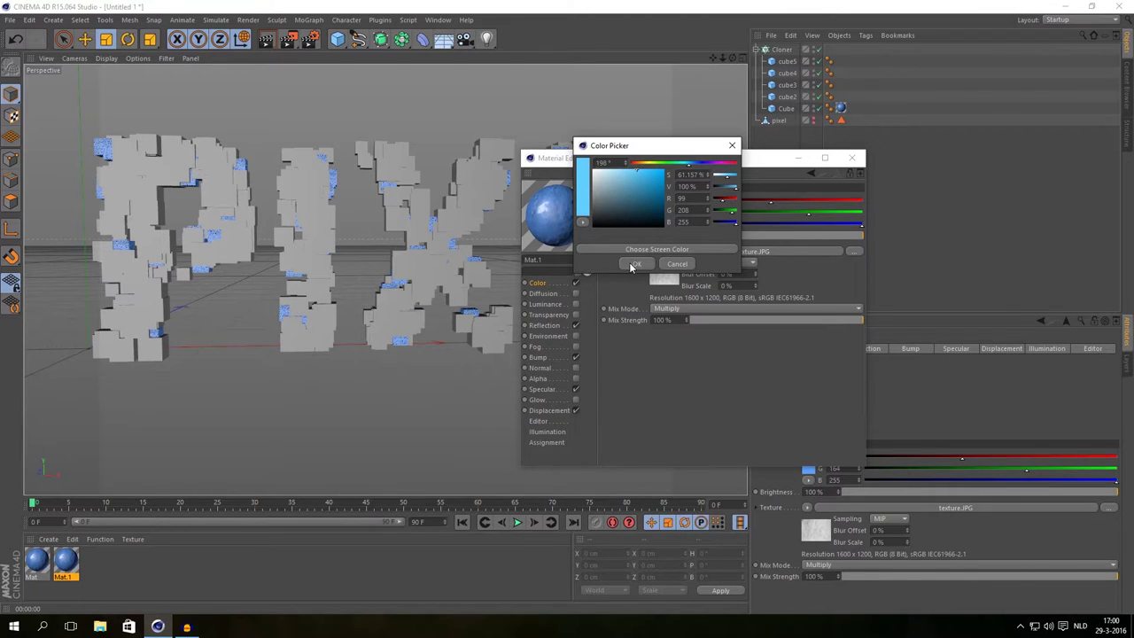
{"action": "left_click", "coordinate": [633, 265]}
{"action": "left_click", "coordinate": [853, 158]}
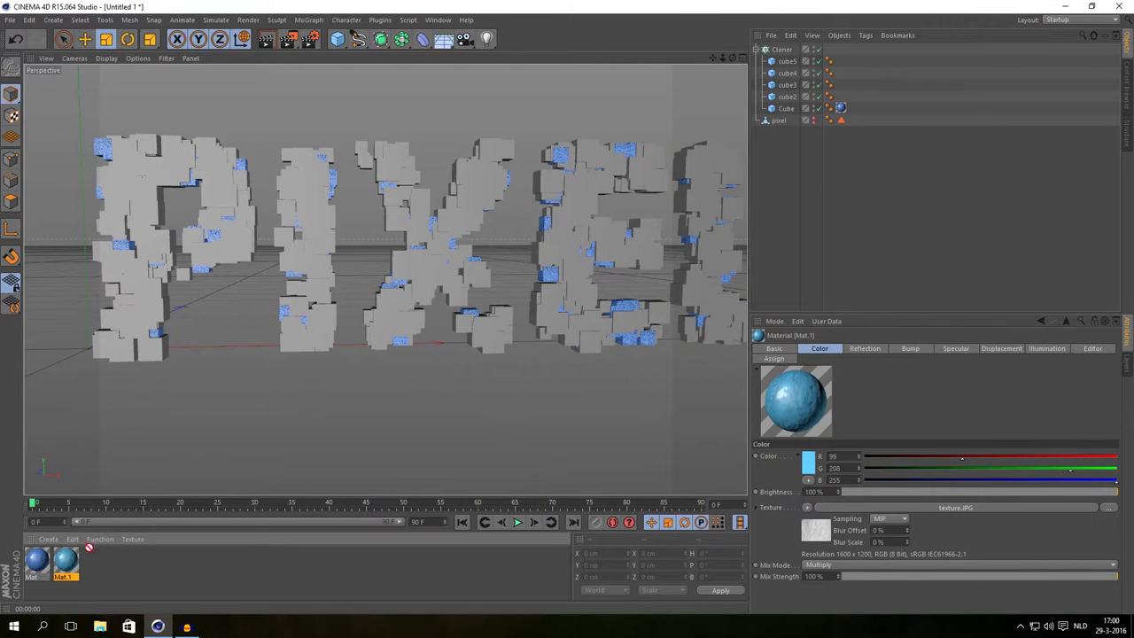
{"action": "left_click_drag", "start_coordinate": [89, 547], "coordinate": [794, 97]}
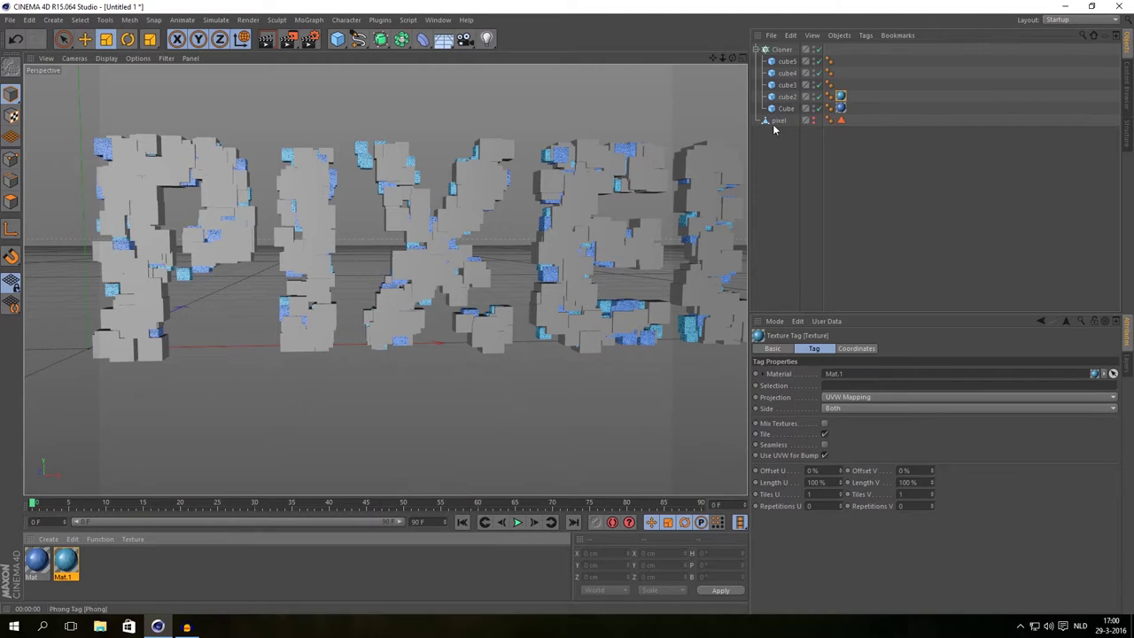
Duplicate cube2's material, recolor the copy to R 78, G 164, B 221 and apply it to cube3.
{"action": "left_click_drag", "start_coordinate": [62, 568], "coordinate": [109, 564], "text": "ctrl"}
{"action": "double_click", "coordinate": [96, 562]}
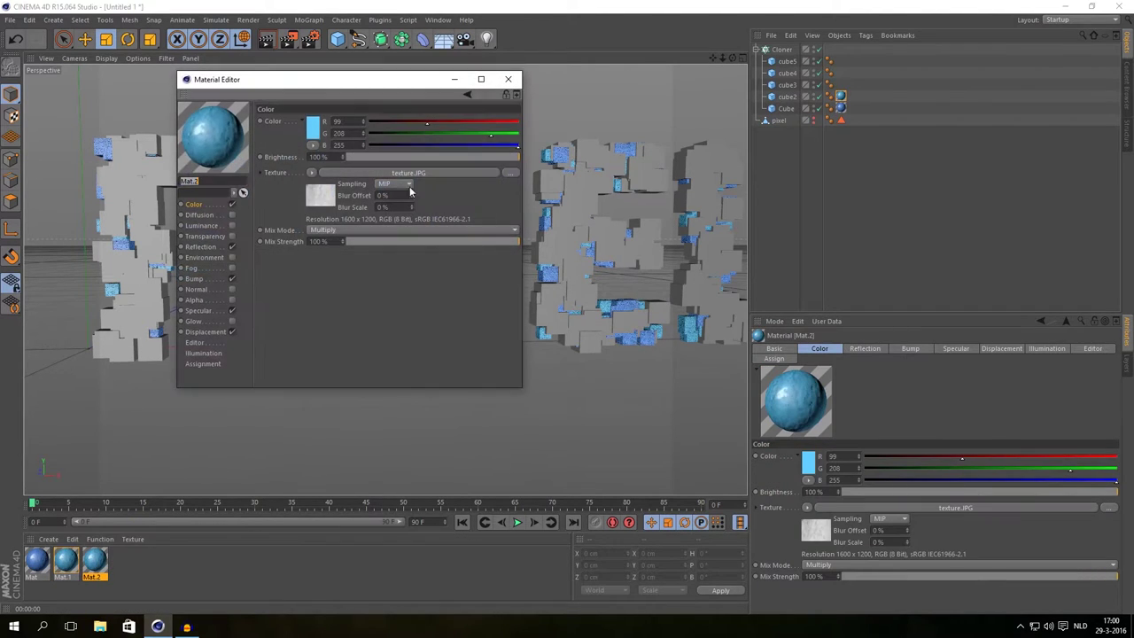
{"action": "left_click", "coordinate": [315, 133]}
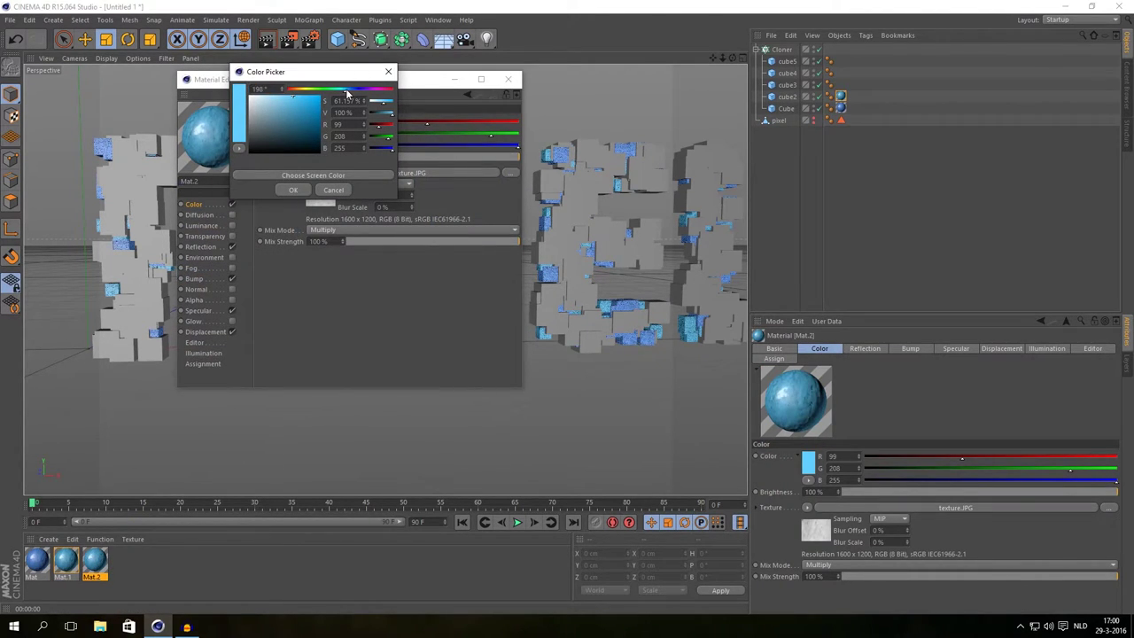
{"action": "left_click", "coordinate": [304, 101]}
{"action": "mouse_move", "coordinate": [306, 102]}
{"action": "left_mouse_down"}
{"action": "mouse_move", "coordinate": [283, 105]}
{"action": "mouse_move", "coordinate": [295, 102]}
{"action": "left_mouse_up"}
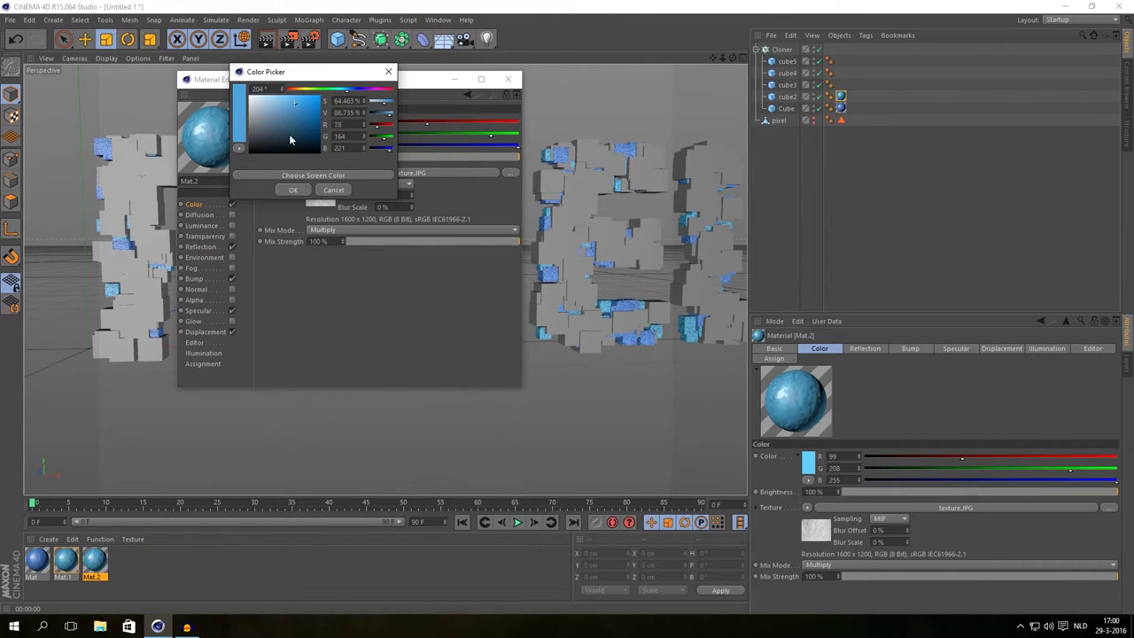
{"action": "left_click", "coordinate": [293, 190]}
{"action": "left_click", "coordinate": [507, 79]}
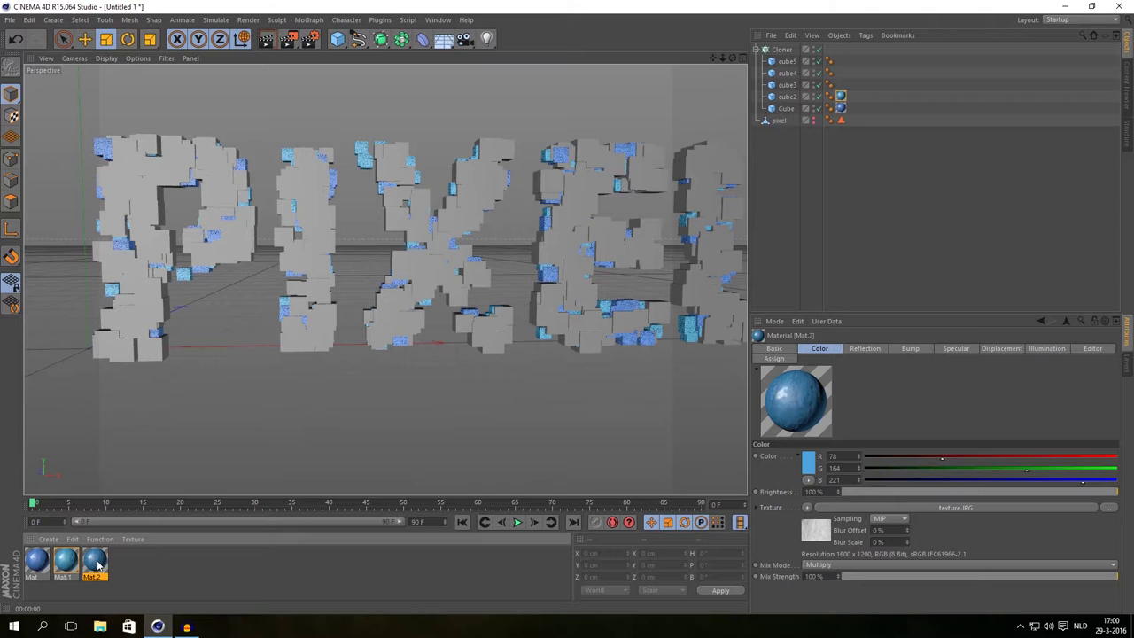
{"action": "left_click_drag", "start_coordinate": [98, 570], "coordinate": [919, 164]}
{"action": "left_click_drag", "start_coordinate": [783, 90], "coordinate": [790, 86]}
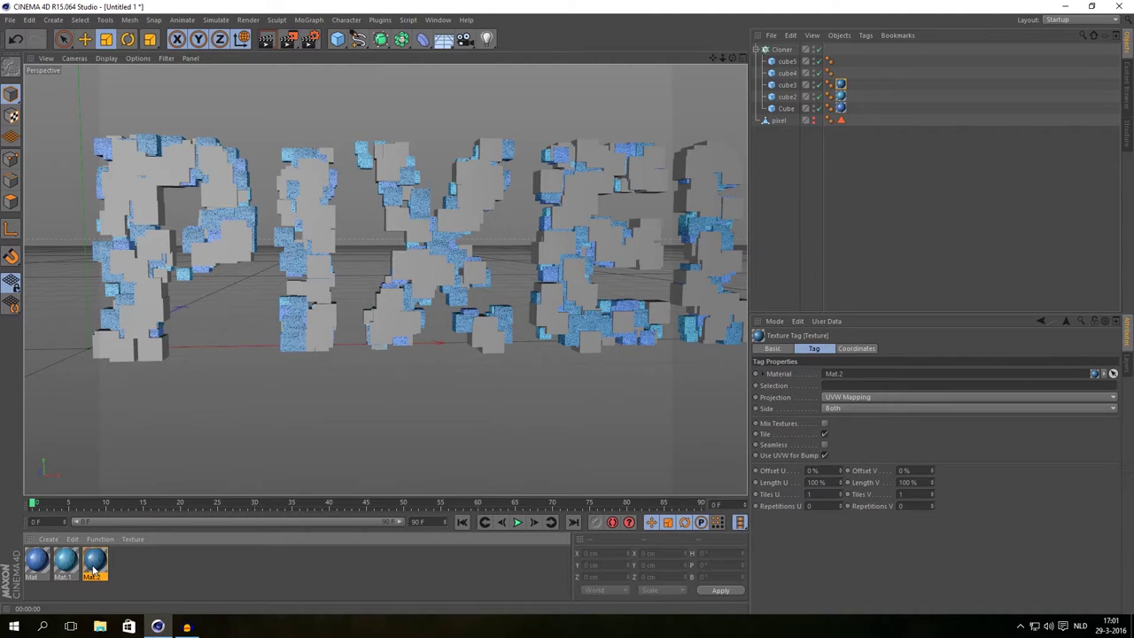
Duplicate cube3's material and set the copy's color to teal, R 78, G 202, B 221.
{"action": "left_click_drag", "start_coordinate": [102, 568], "coordinate": [124, 567], "text": "ctrl"}
{"action": "double_click", "coordinate": [125, 566]}
{"action": "left_click_drag", "start_coordinate": [394, 73], "coordinate": [794, 254]}
{"action": "left_click", "coordinate": [764, 293]}
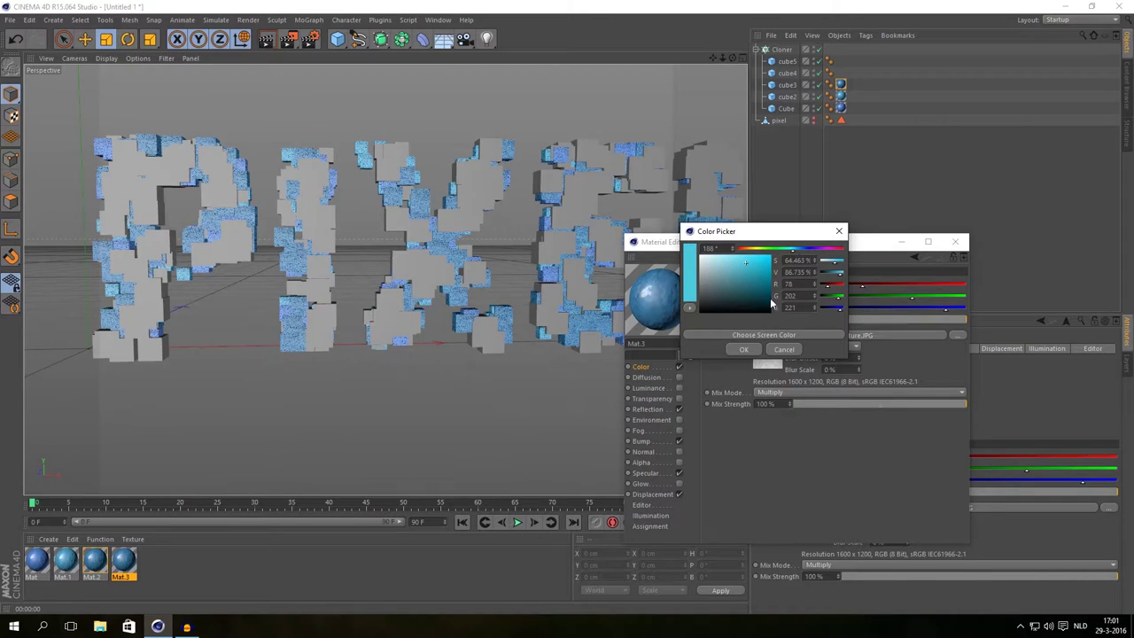
{"action": "left_click", "coordinate": [744, 349]}
{"action": "left_click", "coordinate": [955, 241]}
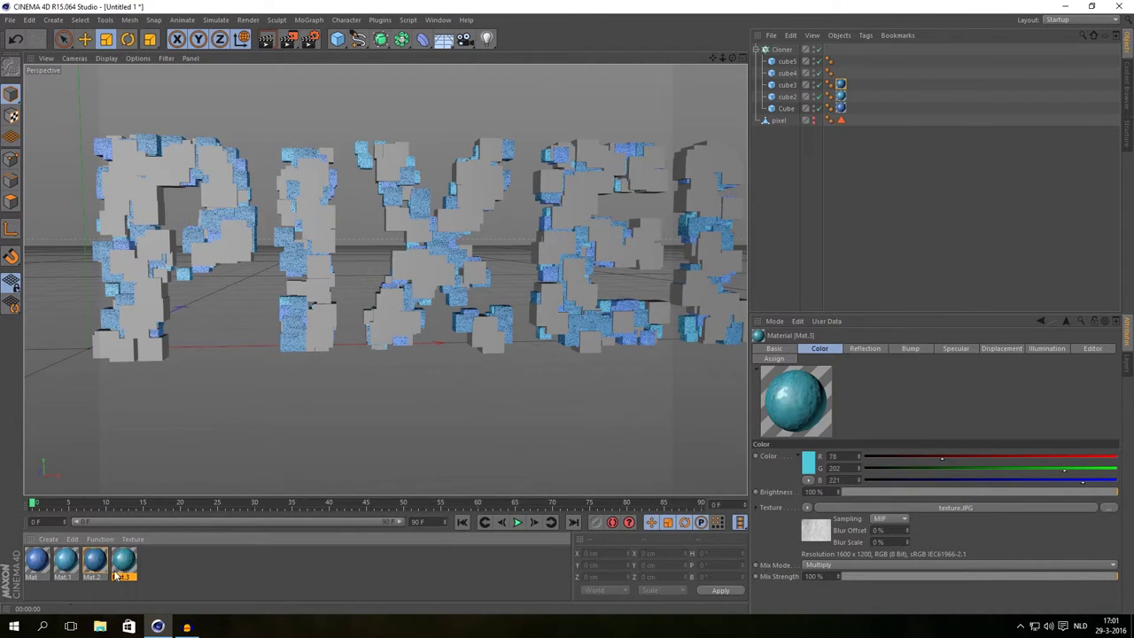
Apply the teal material to cube4 and move its texture tag to cube5.
{"action": "left_click_drag", "start_coordinate": [126, 568], "coordinate": [626, 268]}
{"action": "left_click_drag", "start_coordinate": [813, 96], "coordinate": [824, 72]}
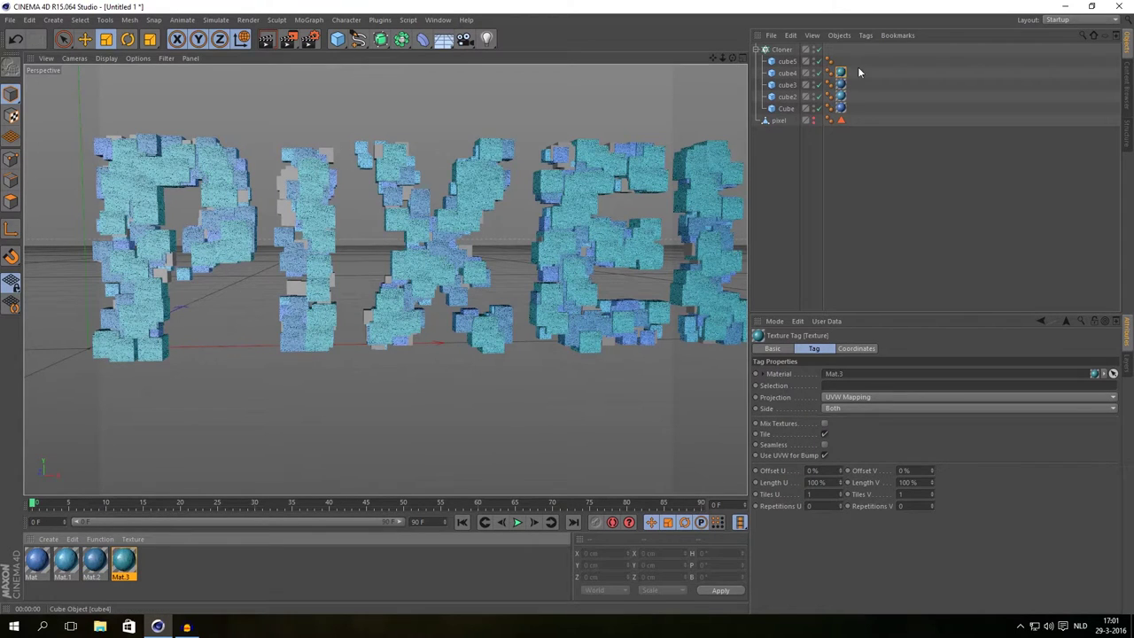
{"action": "left_click_drag", "start_coordinate": [840, 73], "coordinate": [840, 60]}
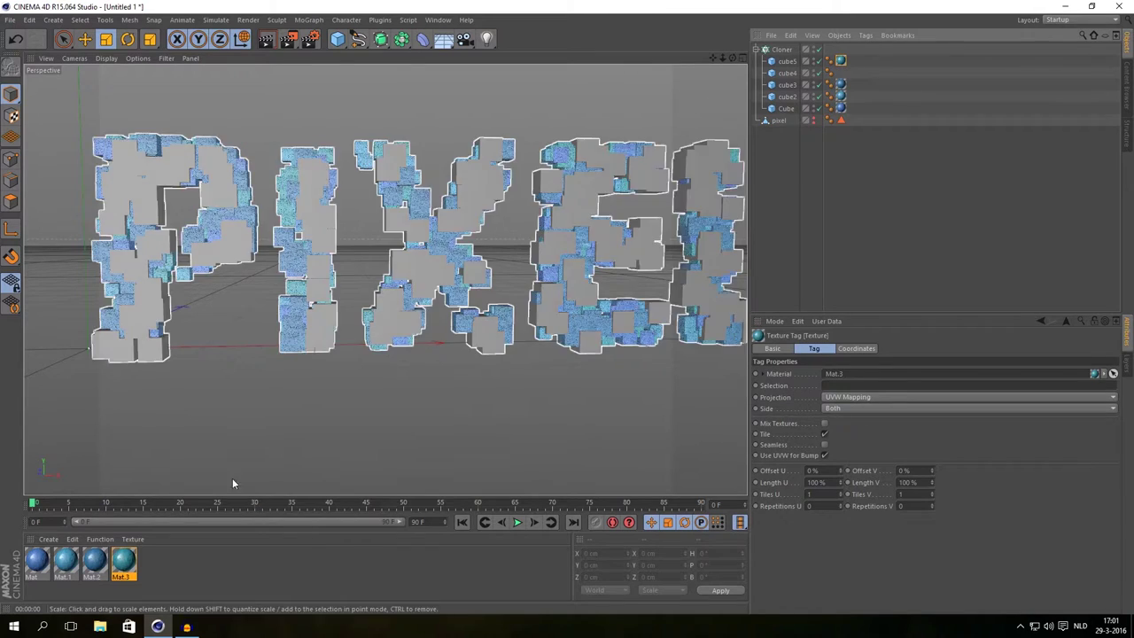
Recolor a copy of the teal material to bright blue (R 63, G 178, B 255) and apply it to cube4.
{"action": "double_click", "coordinate": [152, 565]}
{"action": "double_click", "coordinate": [151, 565]}
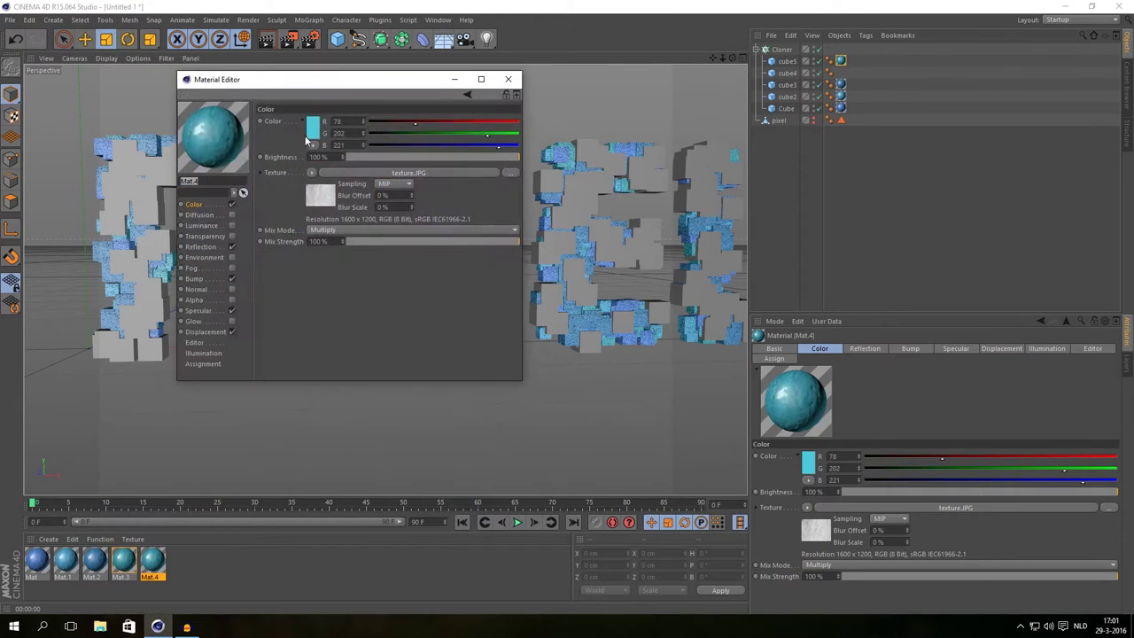
{"action": "left_click", "coordinate": [307, 134]}
{"action": "left_click_drag", "start_coordinate": [347, 93], "coordinate": [589, 248]}
{"action": "left_click_drag", "start_coordinate": [605, 291], "coordinate": [600, 264]}
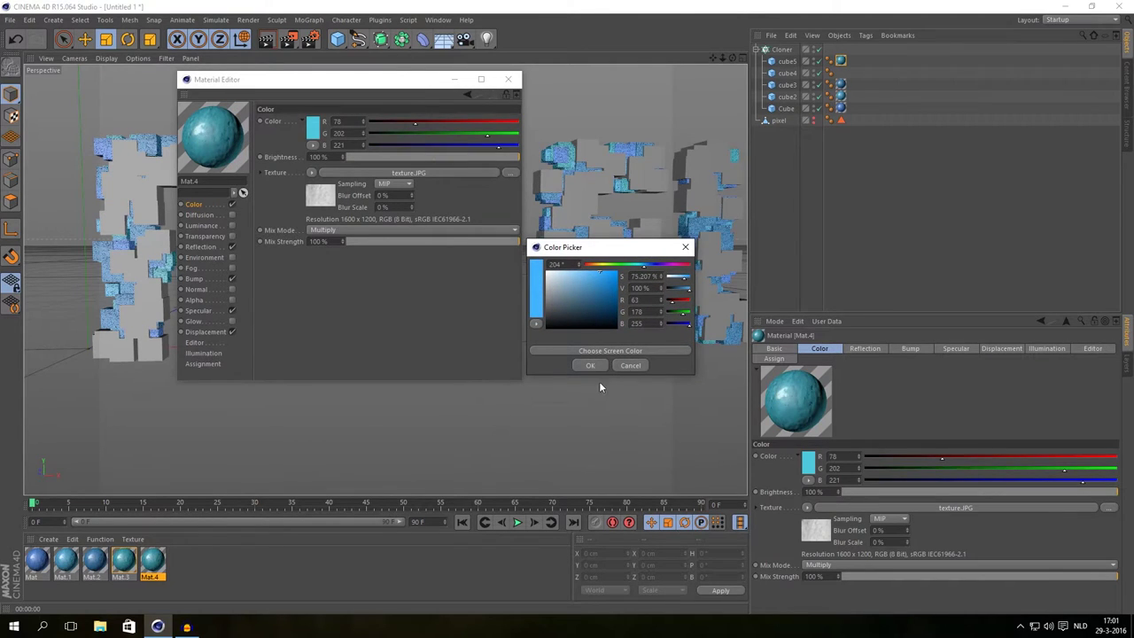
{"action": "left_click", "coordinate": [590, 365]}
{"action": "left_click", "coordinate": [507, 79]}
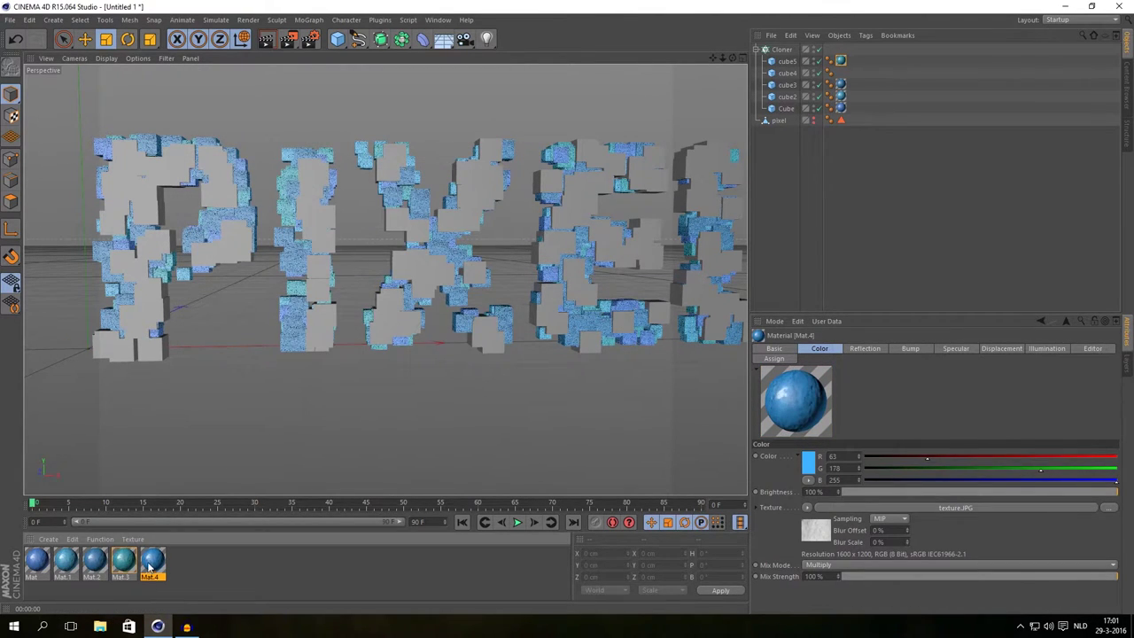
{"action": "left_click_drag", "start_coordinate": [788, 12], "coordinate": [791, 72]}
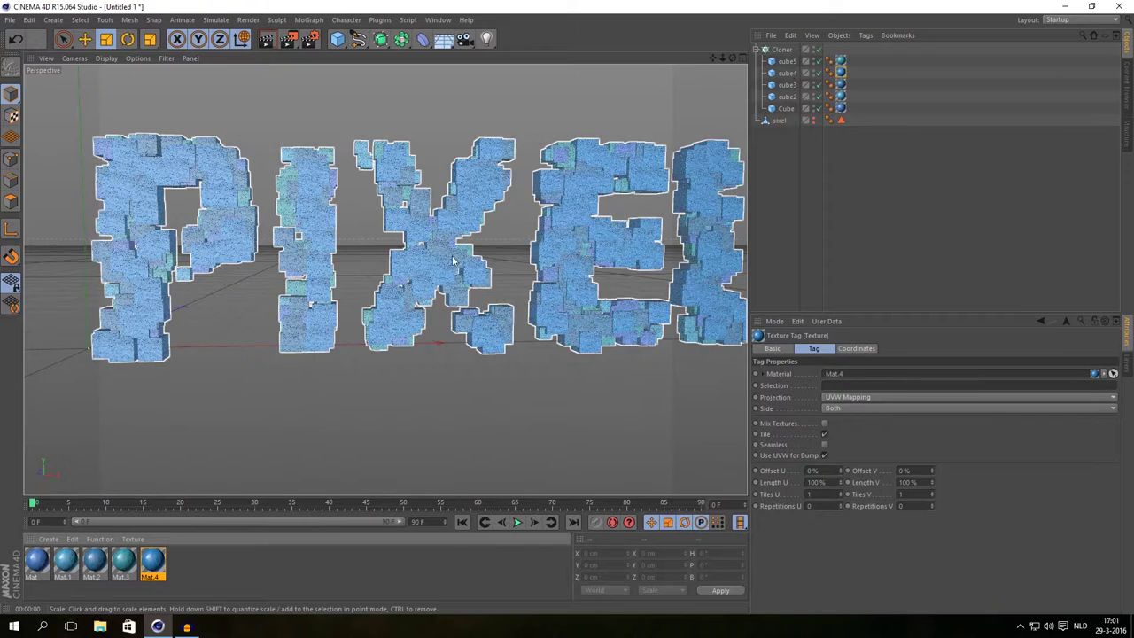
Render a preview of the textured PIXEL text in the viewport.
{"action": "mouse_move", "coordinate": [498, 231]}
{"action": "left_mouse_down", "text": "alt"}
{"action": "mouse_move", "coordinate": [585, 253]}
{"action": "mouse_move", "coordinate": [518, 232]}
{"action": "left_mouse_up", "text": "alt"}
{"action": "left_click", "coordinate": [270, 40]}
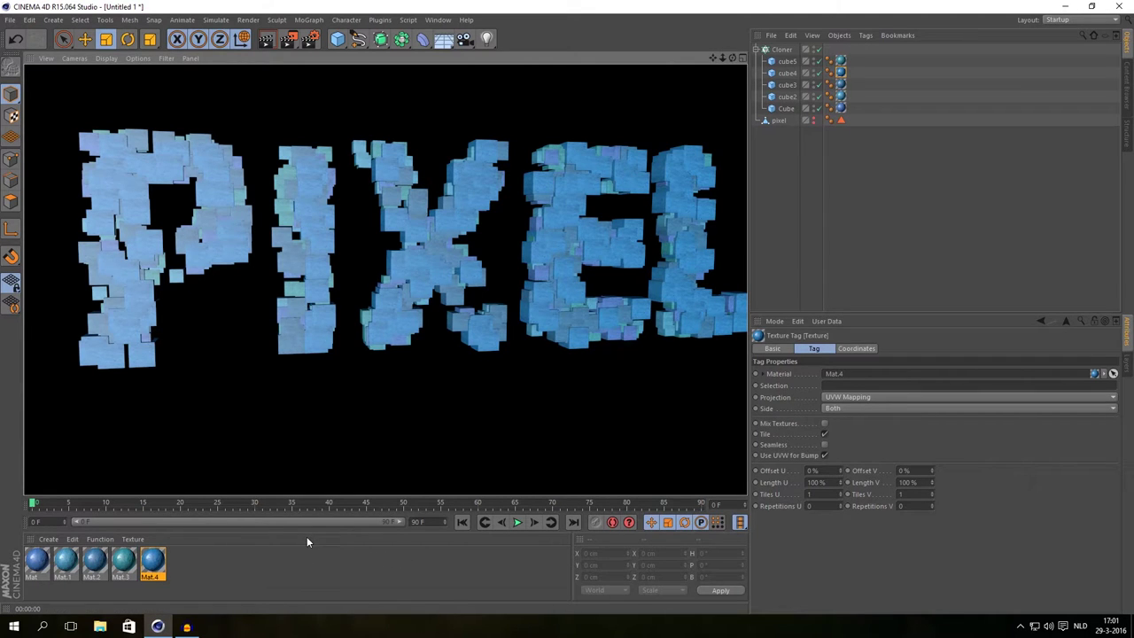
Frame the whole PIXEL text from the front and add a camera from that view.
{"action": "left_click_drag", "start_coordinate": [422, 282], "coordinate": [551, 250], "text": "alt"}
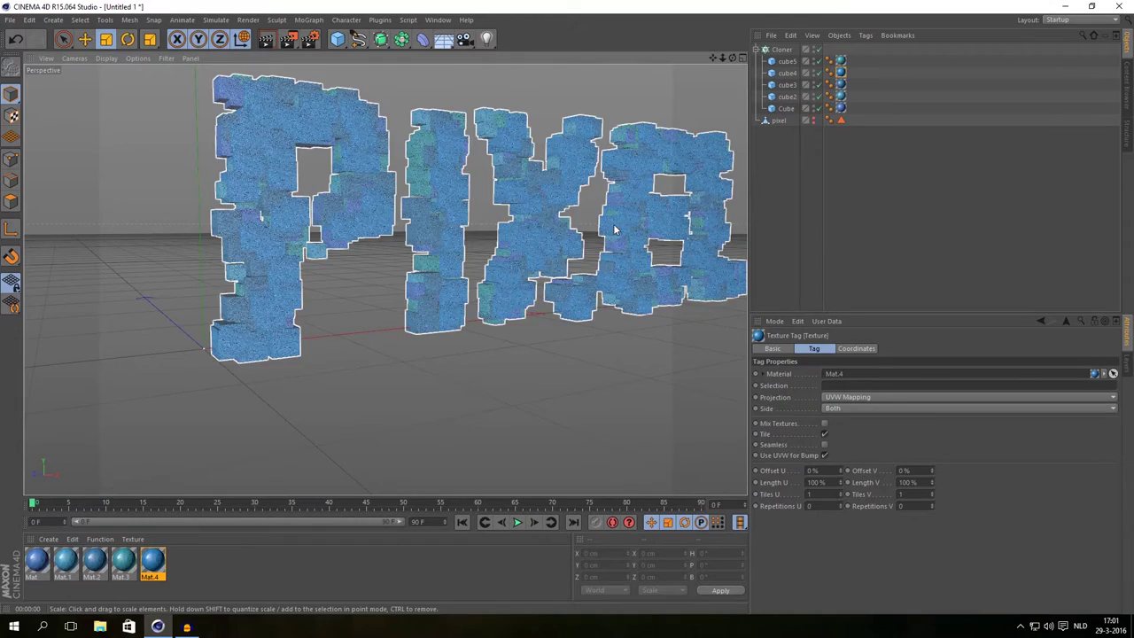
{"action": "left_click_drag", "start_coordinate": [616, 228], "coordinate": [535, 227], "text": "alt"}
{"action": "middle_click_drag", "start_coordinate": [536, 228], "coordinate": [458, 254], "text": "alt"}
{"action": "scroll", "coordinate": [397, 201], "scroll_direction": "down", "scroll_amount": 4}
{"action": "mouse_move", "coordinate": [458, 257]}
{"action": "left_mouse_down", "text": "alt"}
{"action": "mouse_move", "coordinate": [490, 230]}
{"action": "mouse_move", "coordinate": [462, 257]}
{"action": "left_mouse_up", "text": "alt"}
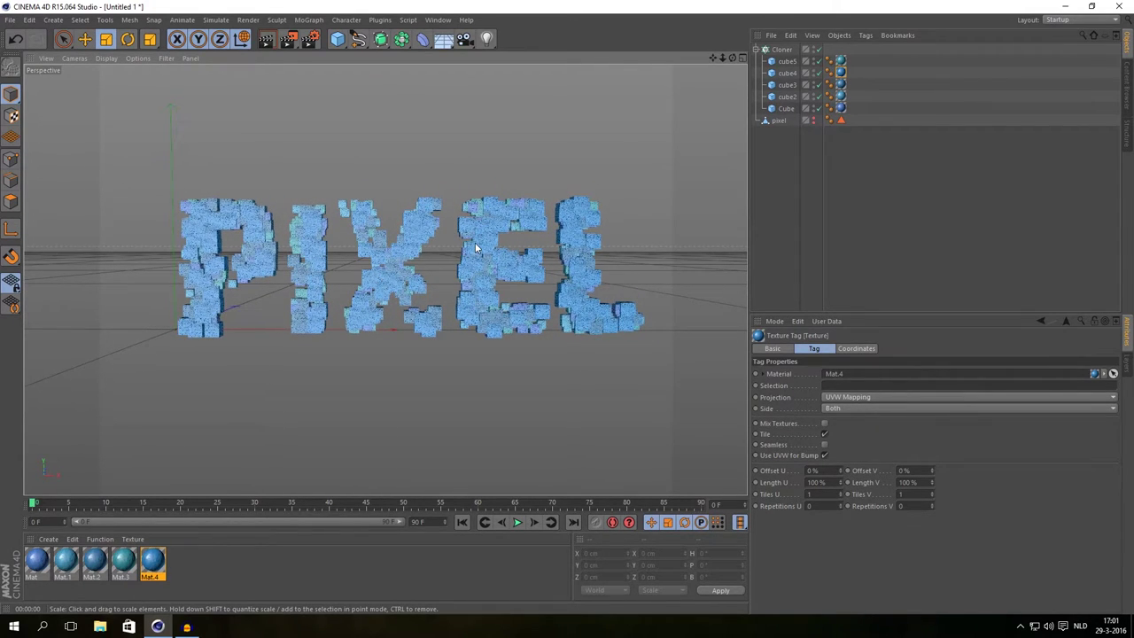
{"action": "middle_click_drag", "start_coordinate": [476, 249], "coordinate": [516, 231], "text": "alt"}
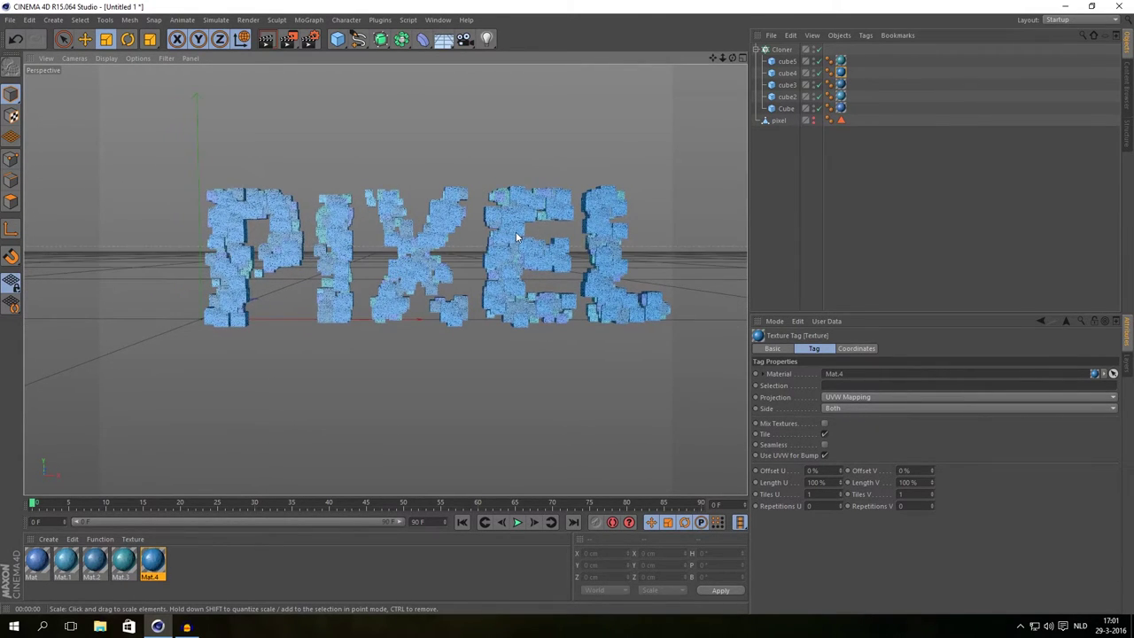
{"action": "left_click", "coordinate": [466, 41]}
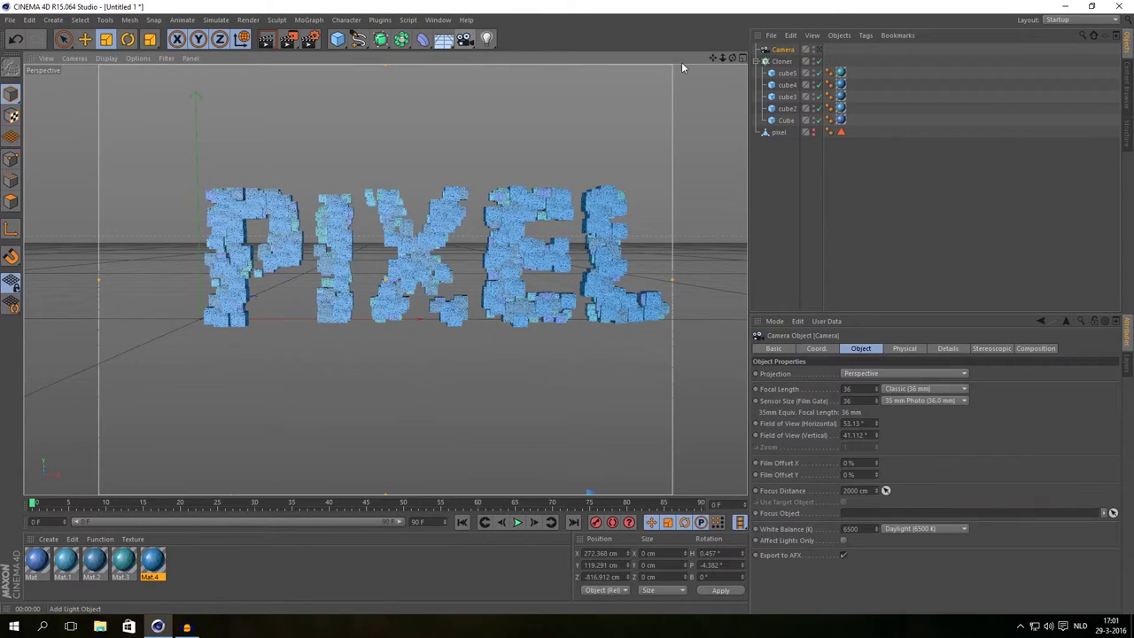
Look through the new camera and shift its framing so the PIXEL text is centered.
{"action": "left_click", "coordinate": [819, 50]}
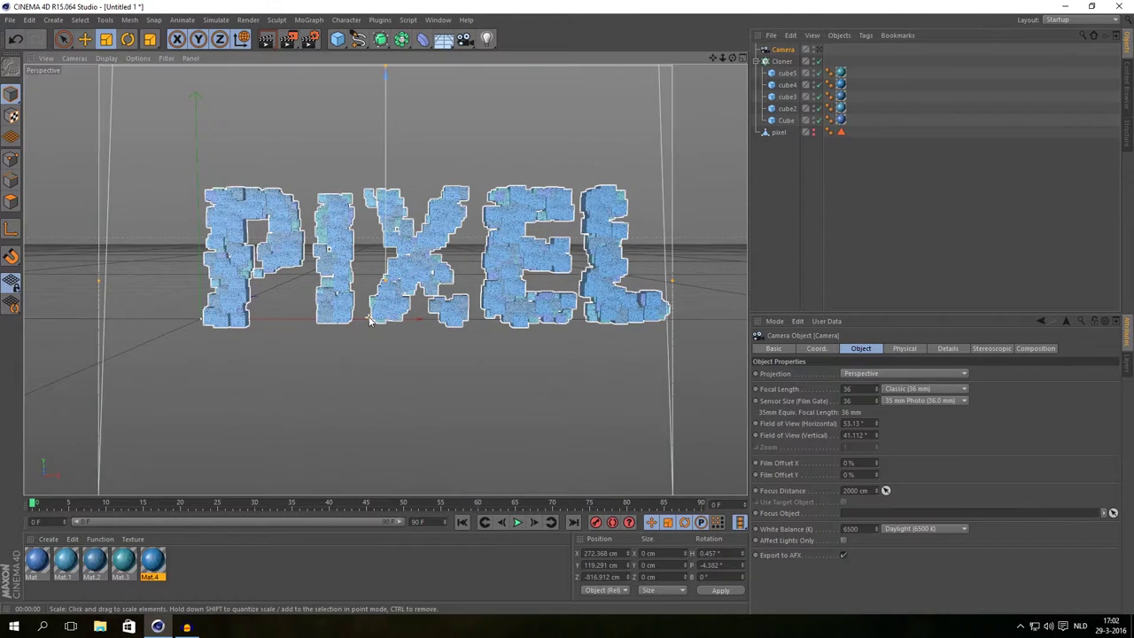
{"action": "left_click_drag", "start_coordinate": [404, 316], "coordinate": [349, 281], "text": "alt"}
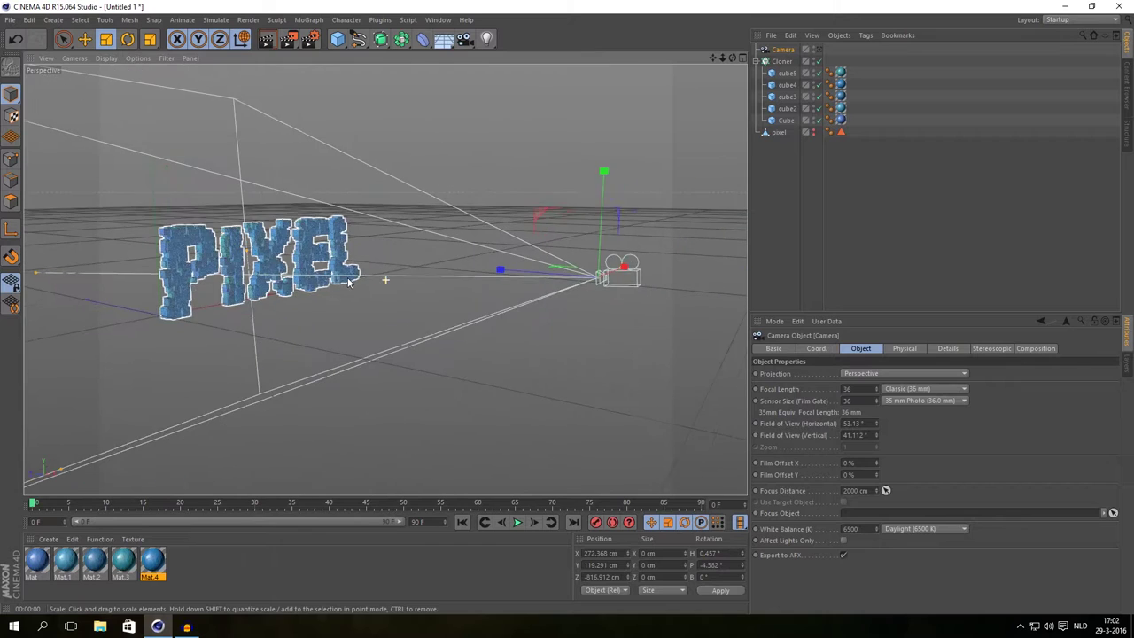
{"action": "left_click", "coordinate": [819, 49]}
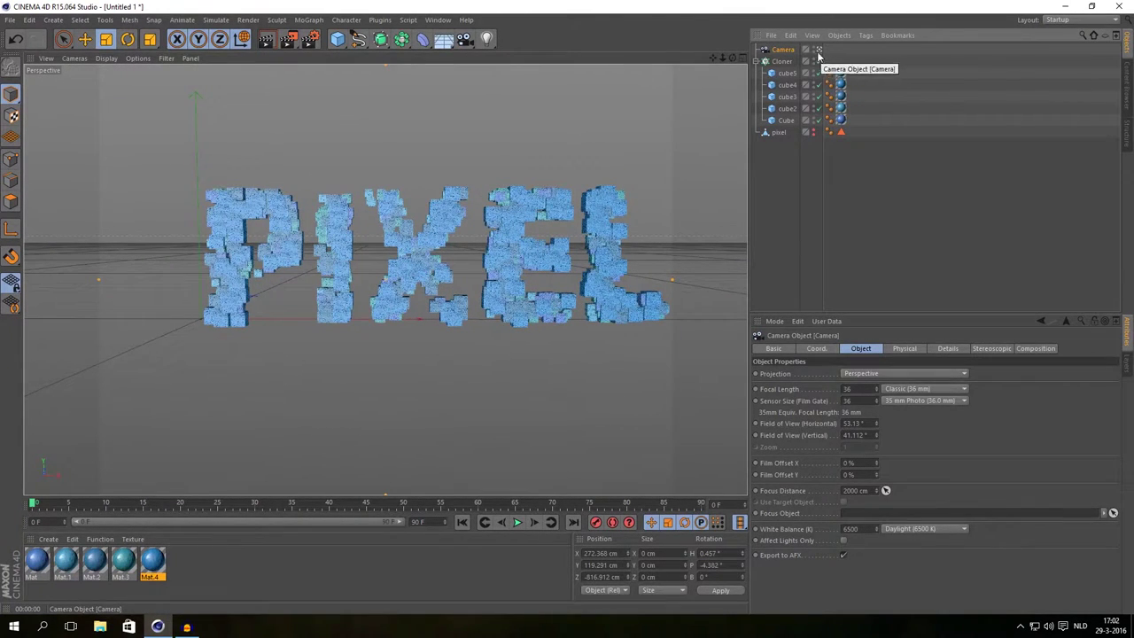
{"action": "middle_click_drag", "start_coordinate": [469, 253], "coordinate": [425, 251], "text": "alt"}
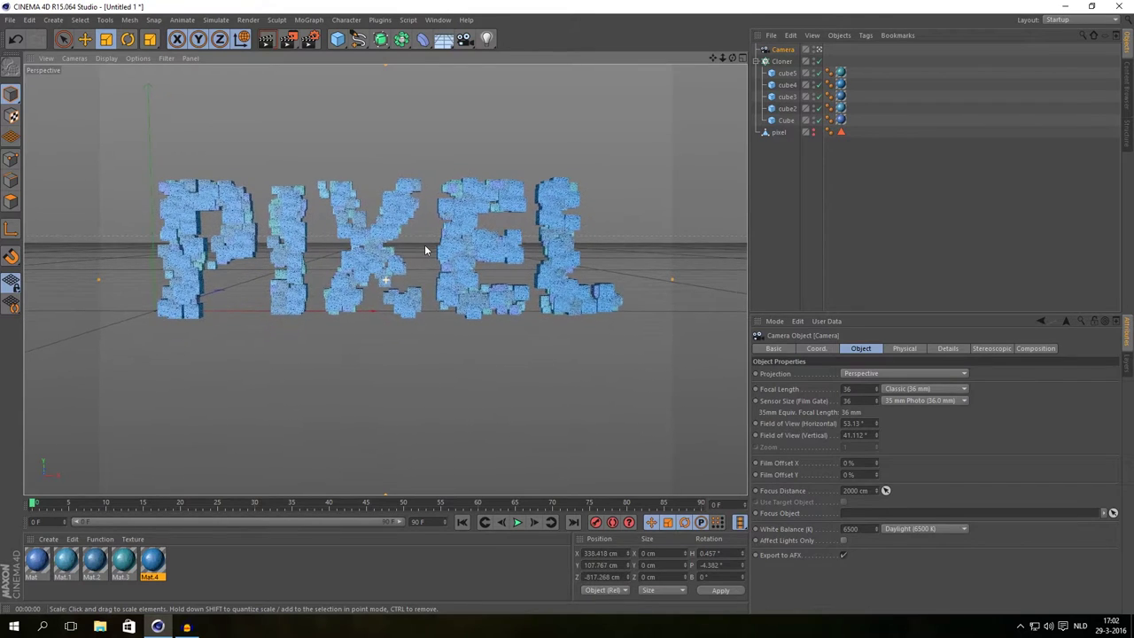
Leave the camera view and add a Physical Sky to the scene.
{"action": "left_click", "coordinate": [819, 50]}
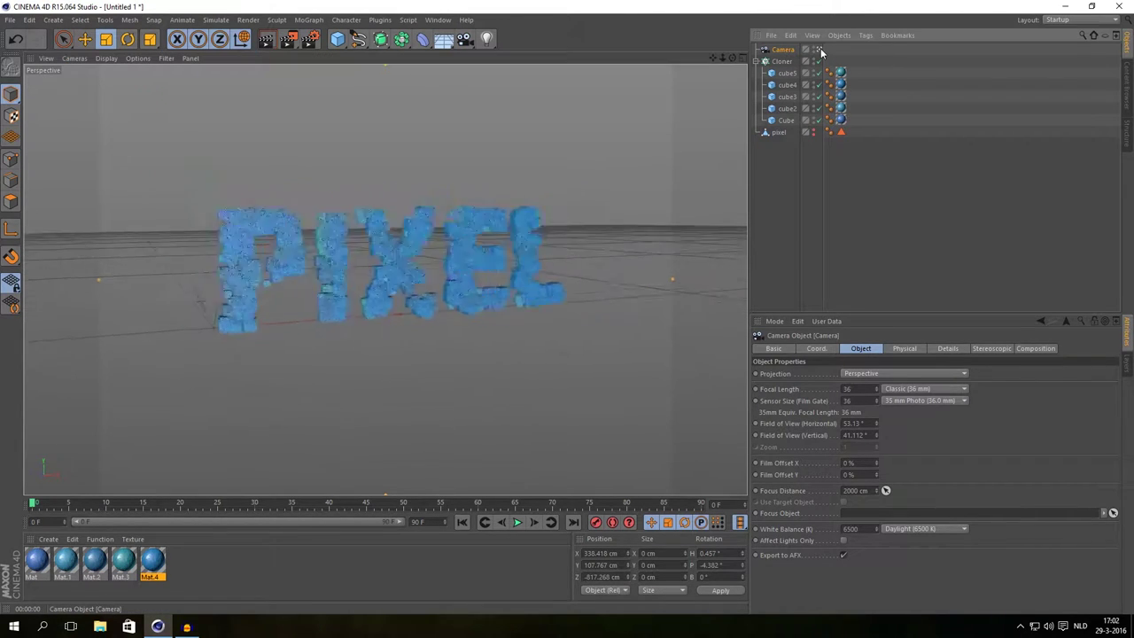
{"action": "scroll", "coordinate": [298, 322], "scroll_direction": "down", "scroll_amount": 3}
{"action": "left_click_drag", "start_coordinate": [437, 298], "coordinate": [246, 335], "text": "alt"}
{"action": "scroll", "coordinate": [470, 249], "scroll_direction": "up", "scroll_amount": 2}
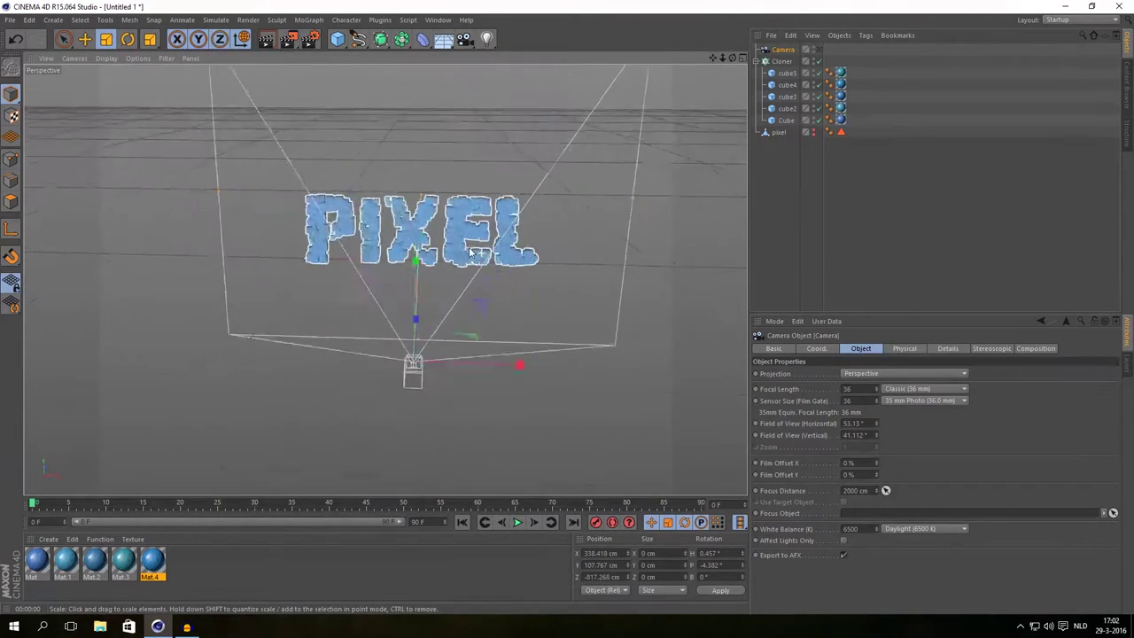
{"action": "left_click_drag", "start_coordinate": [470, 253], "coordinate": [744, 235], "text": "alt"}
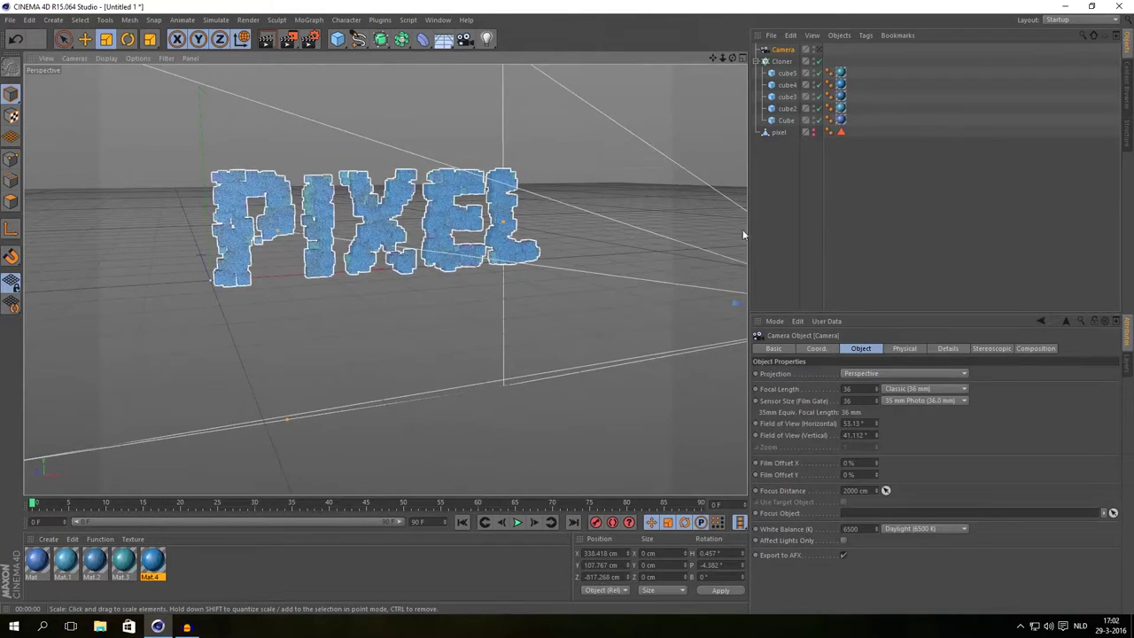
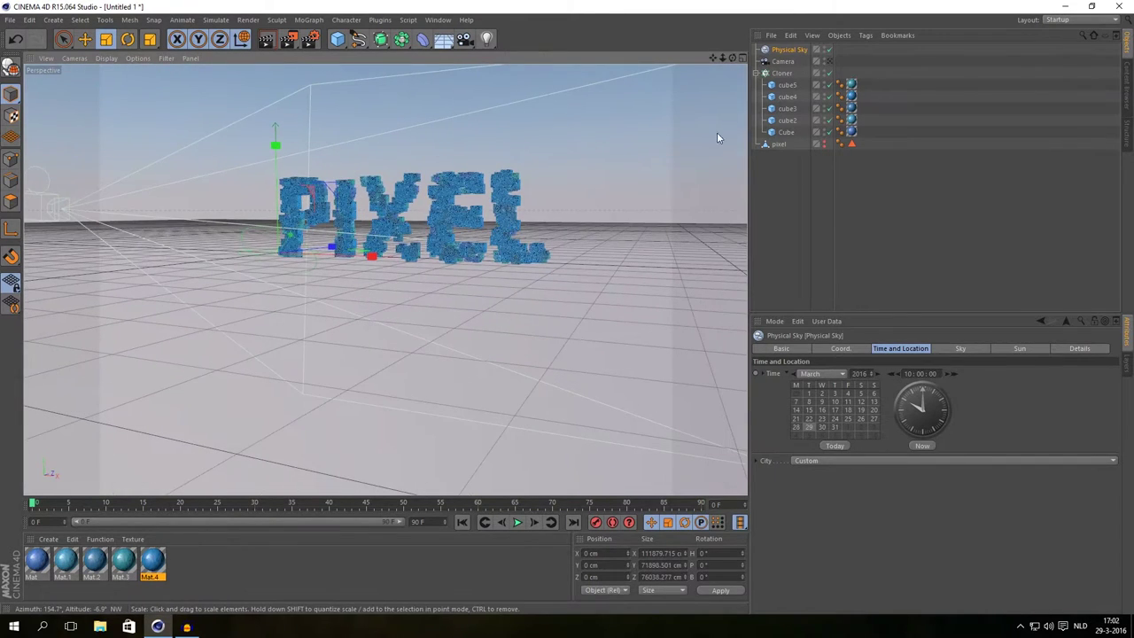
Render a preview of the text under the sky through the camera and leave the camera view.
{"action": "left_click", "coordinate": [830, 61]}
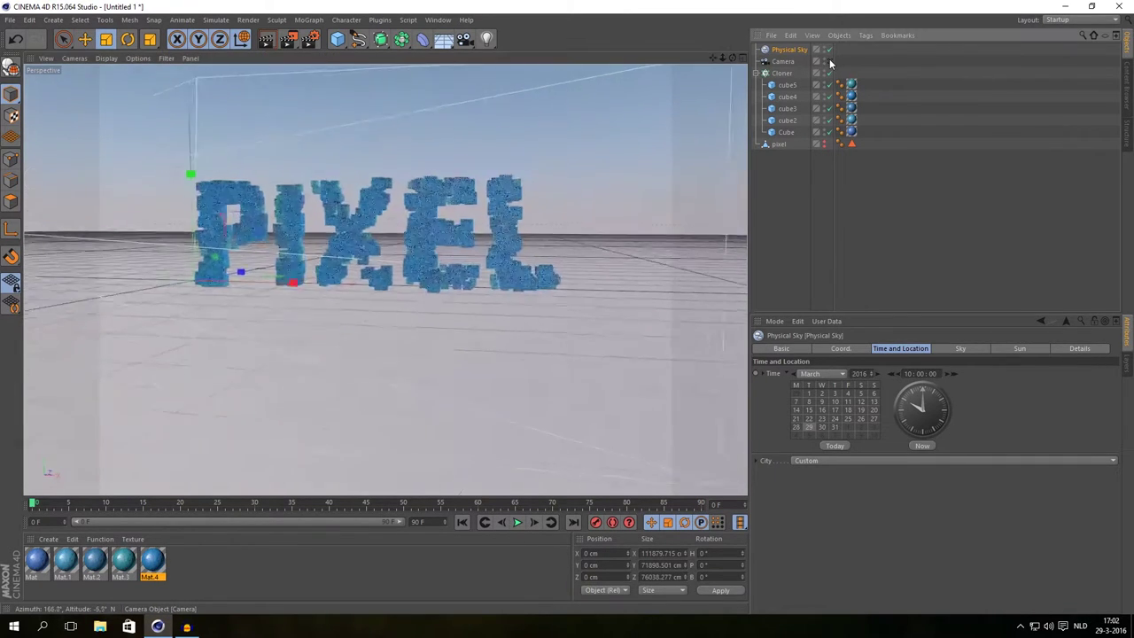
{"action": "left_click", "coordinate": [267, 40]}
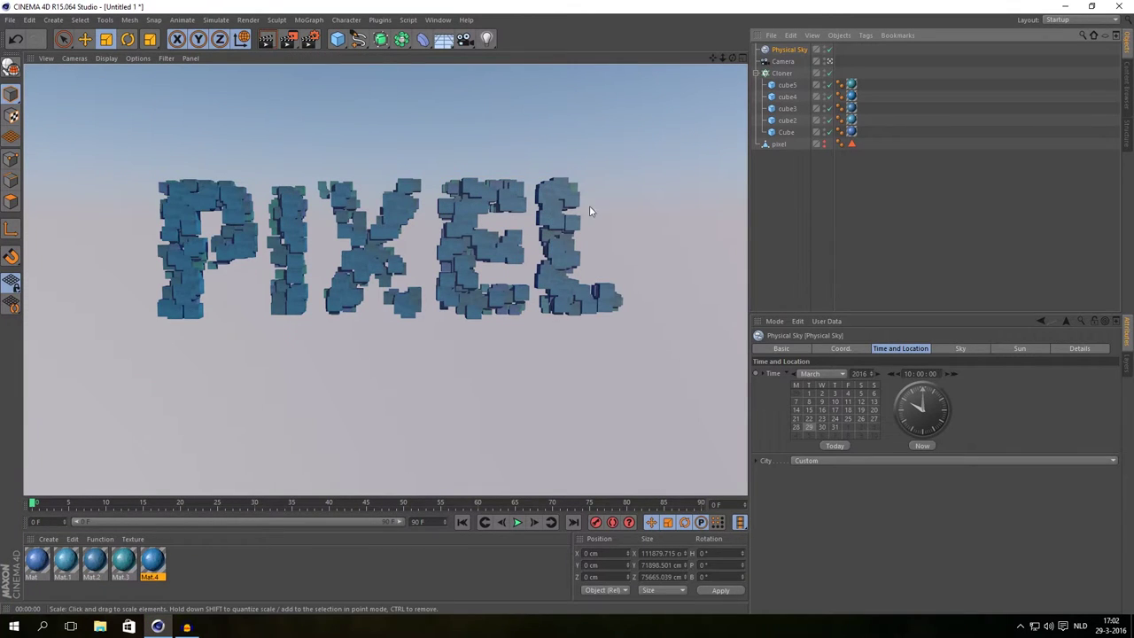
{"action": "left_click", "coordinate": [830, 62]}
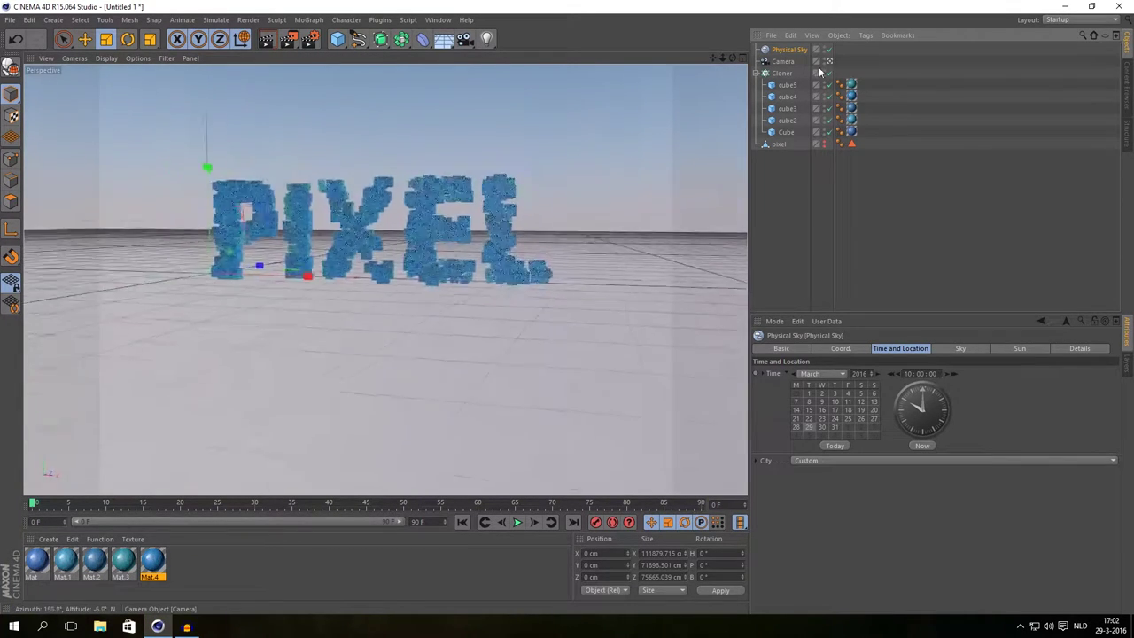
Add an Area Light to the scene.
{"action": "left_click_drag", "start_coordinate": [452, 232], "coordinate": [526, 261], "text": "alt"}
{"action": "middle_click_drag", "start_coordinate": [297, 198], "coordinate": [729, 266], "text": "alt"}
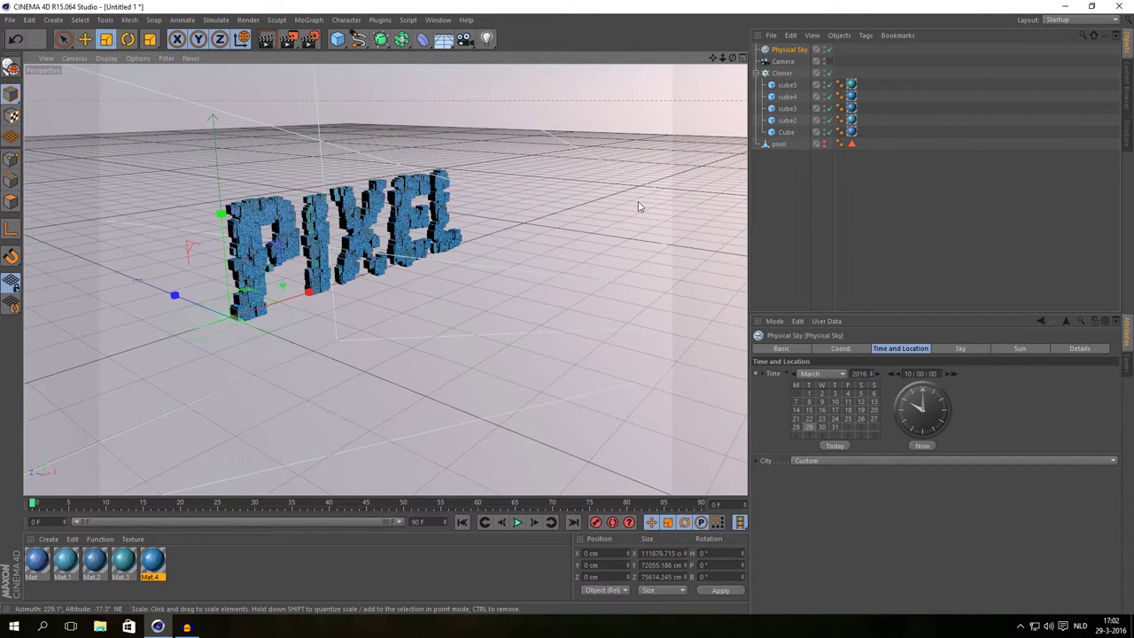
{"action": "left_click_drag", "start_coordinate": [534, 263], "coordinate": [451, 234], "text": "alt"}
{"action": "middle_click_drag", "start_coordinate": [432, 256], "coordinate": [505, 322], "text": "alt"}
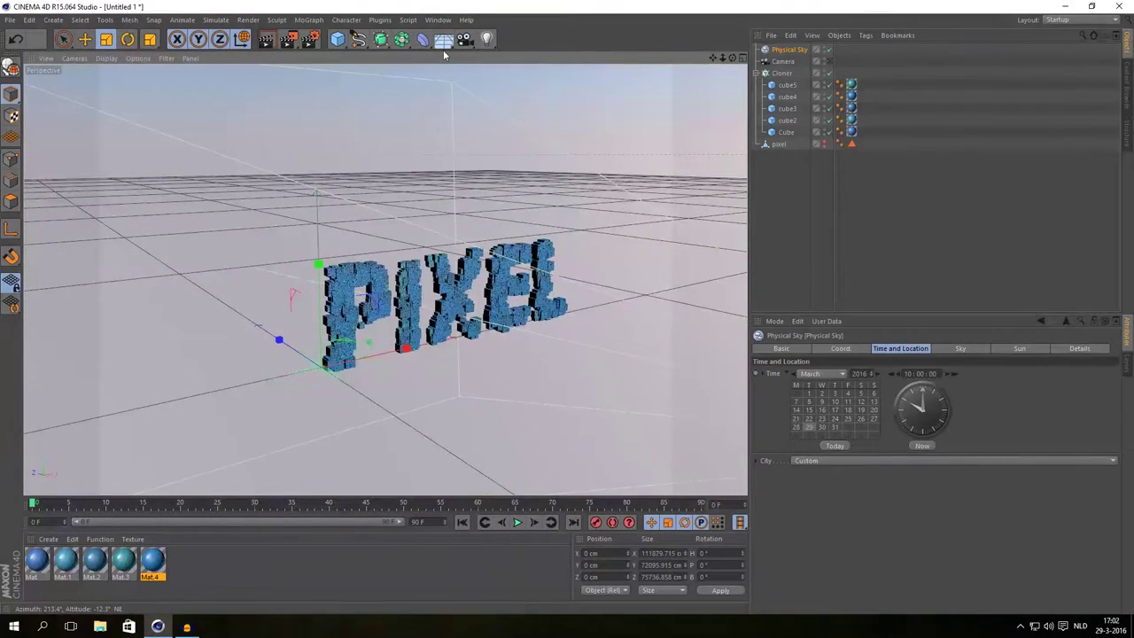
{"action": "left_click", "coordinate": [488, 41]}
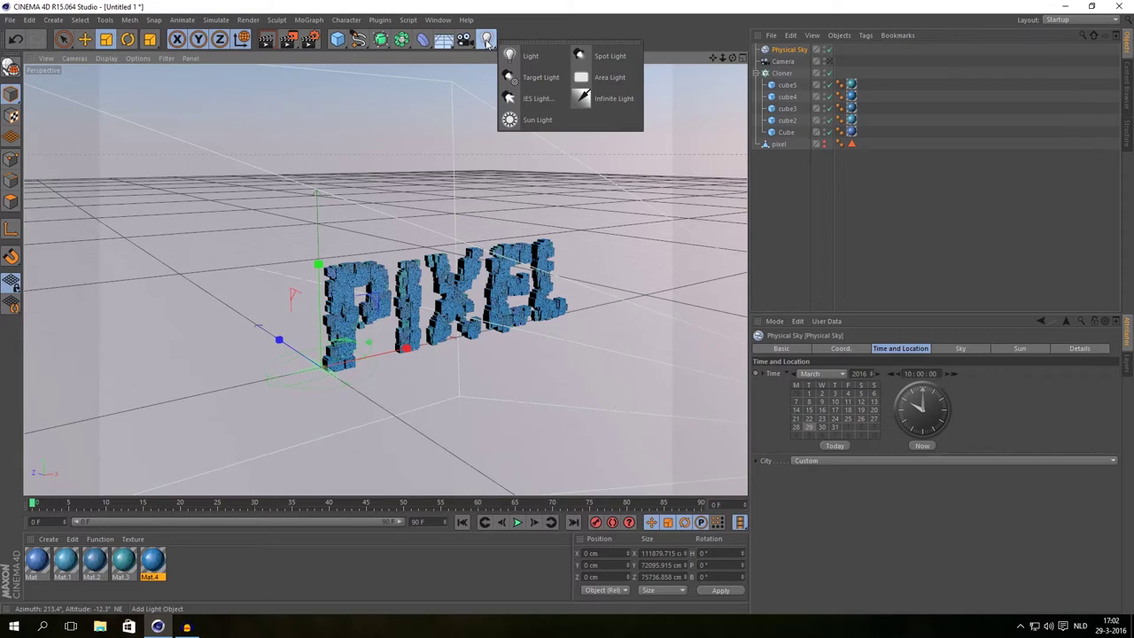
{"action": "left_click", "coordinate": [595, 78]}
Move the area light in front of the PIXEL text, to about 354 cm in X and 231 cm in Z.
{"action": "left_click_drag", "start_coordinate": [395, 317], "coordinate": [557, 357], "text": "alt"}
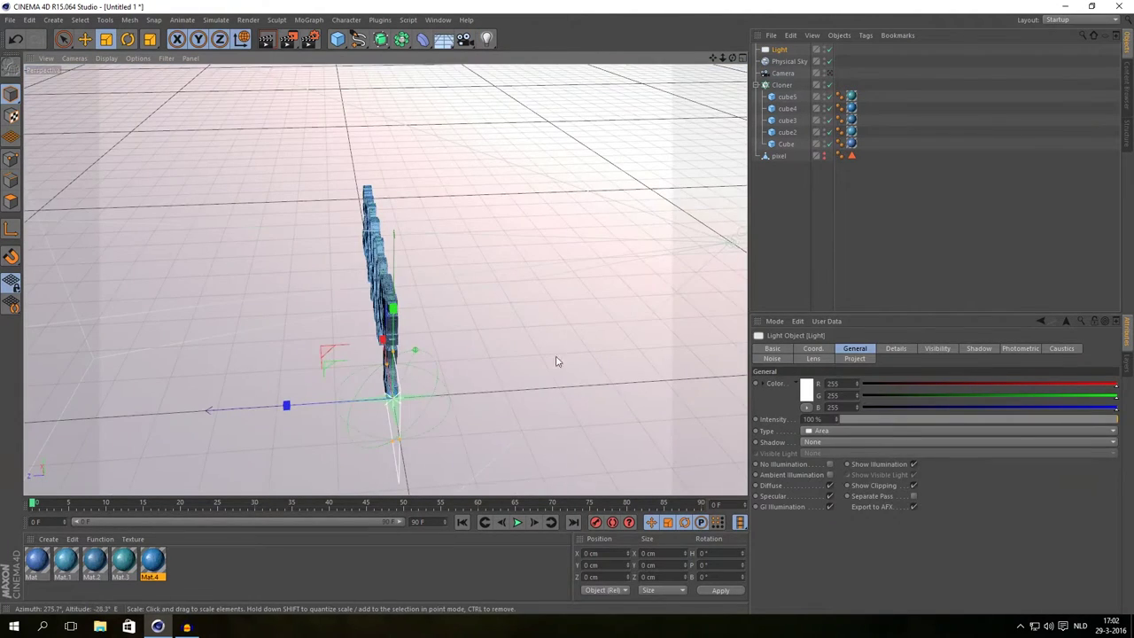
{"action": "key", "text": "e"}
{"action": "left_click_drag", "start_coordinate": [309, 410], "coordinate": [172, 395]}
{"action": "left_click_drag", "start_coordinate": [392, 349], "coordinate": [130, 319], "text": "alt"}
{"action": "left_click_drag", "start_coordinate": [504, 353], "coordinate": [679, 365]}
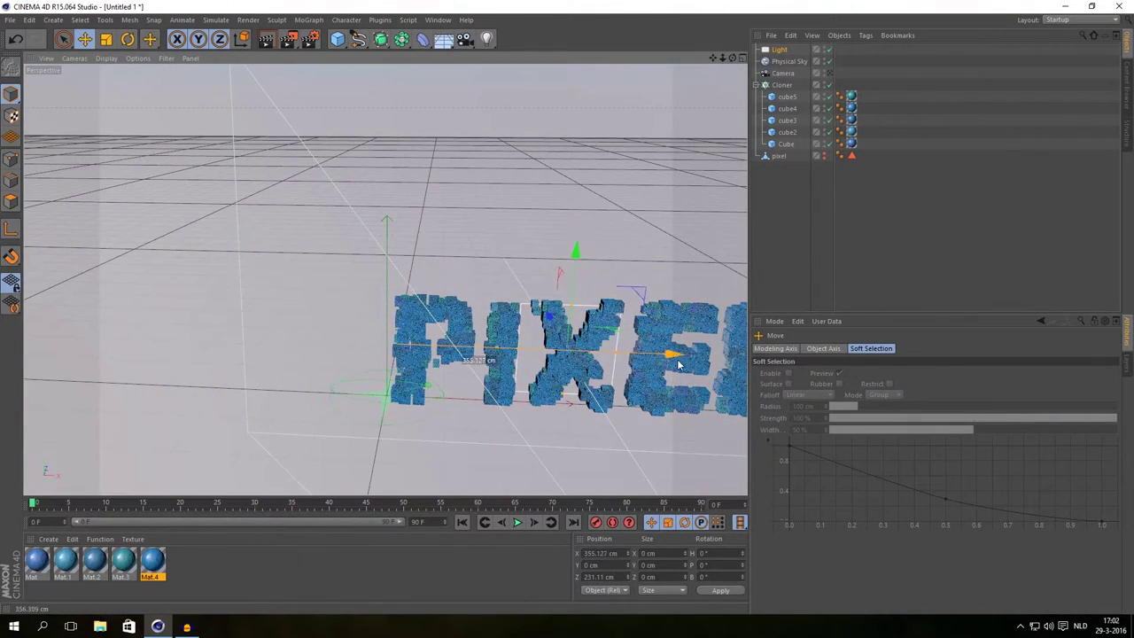
Raise the area light to about 118 cm in Y and enlarge its rectangle to about 379 by 338 cm.
{"action": "left_click_drag", "start_coordinate": [645, 415], "coordinate": [611, 374], "text": "alt"}
{"action": "middle_click_drag", "start_coordinate": [610, 373], "coordinate": [517, 349], "text": "alt"}
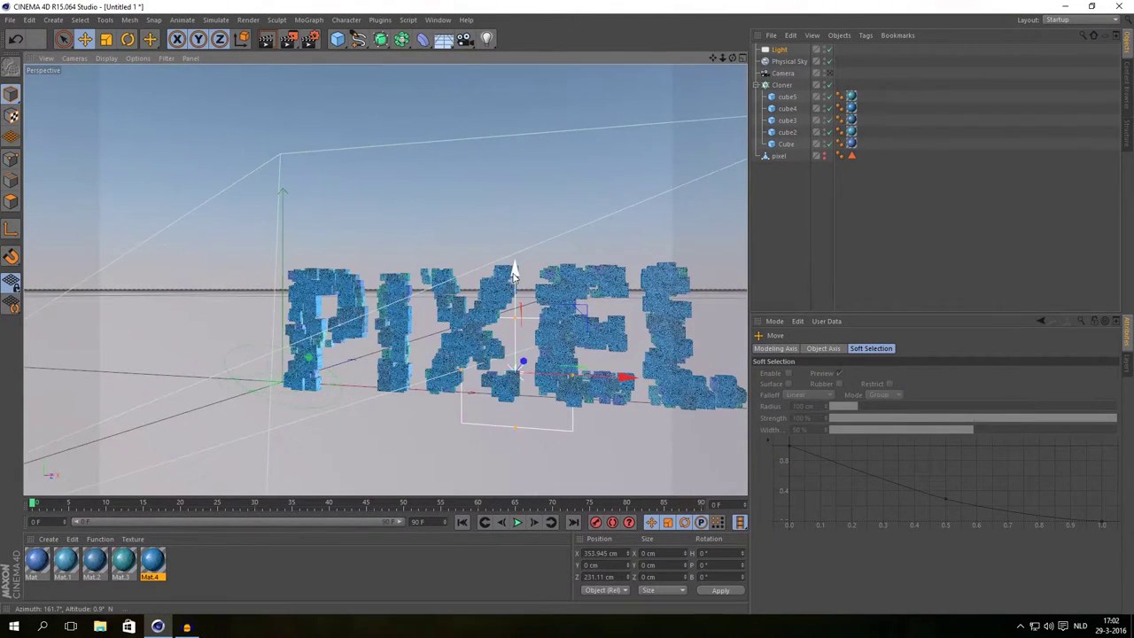
{"action": "left_click_drag", "start_coordinate": [515, 268], "coordinate": [514, 202]}
{"action": "left_click_drag", "start_coordinate": [483, 257], "coordinate": [549, 319], "text": "alt"}
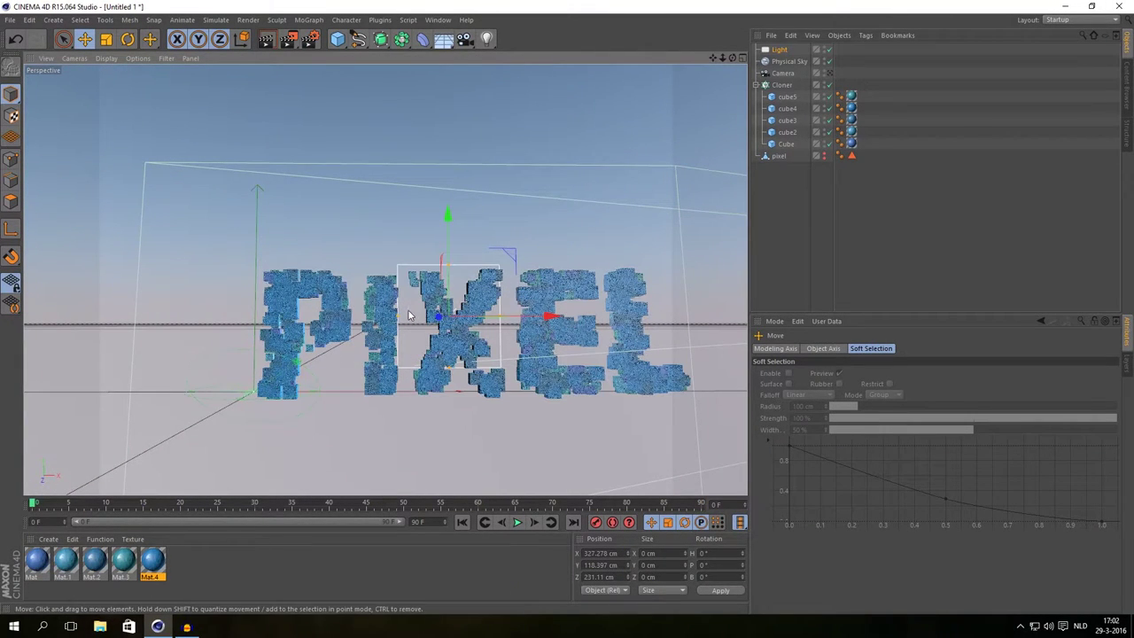
{"action": "left_click_drag", "start_coordinate": [324, 316], "coordinate": [353, 317]}
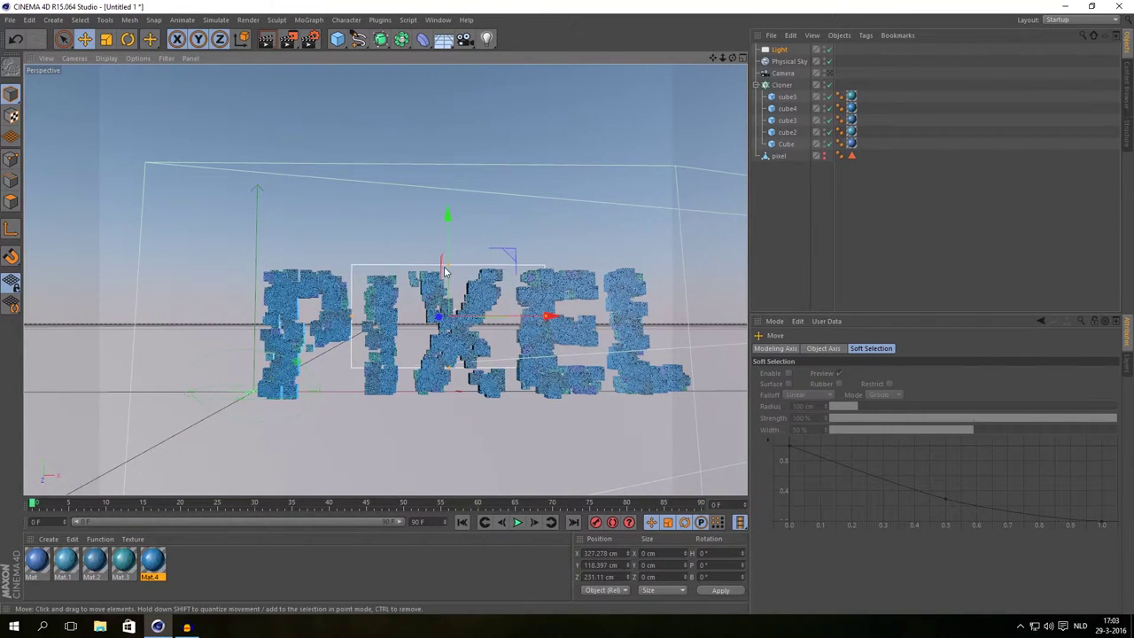
{"action": "left_click_drag", "start_coordinate": [452, 269], "coordinate": [348, 292]}
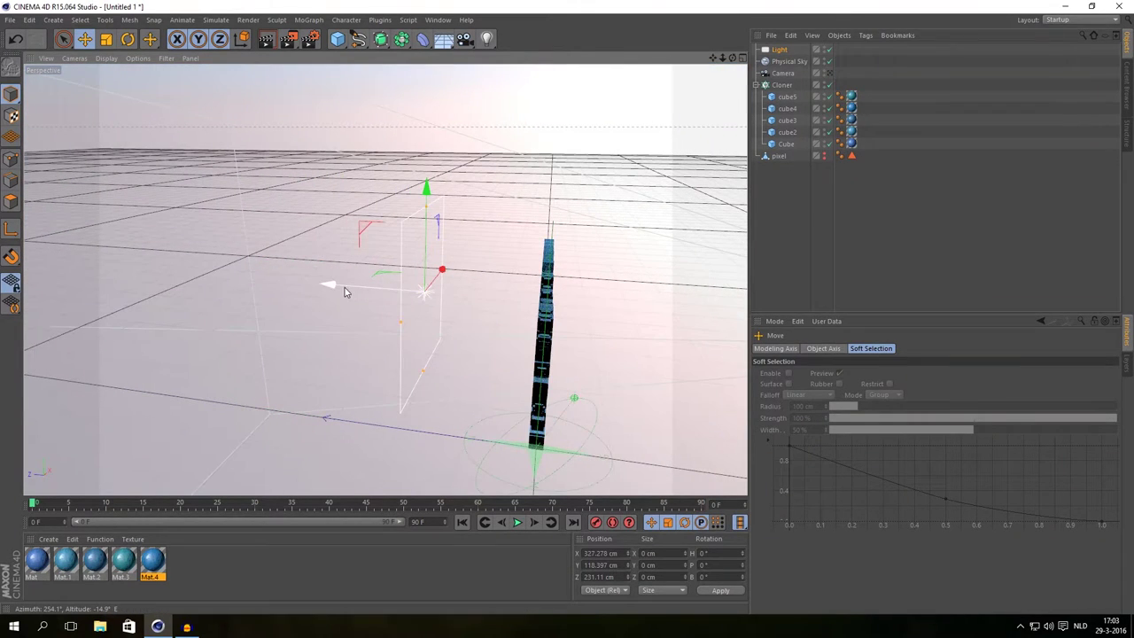
Set the area light's color to light blue (RGB 151, 237, 255) and its intensity to 400%.
{"action": "left_click", "coordinate": [780, 54]}
{"action": "left_click", "coordinate": [806, 391]}
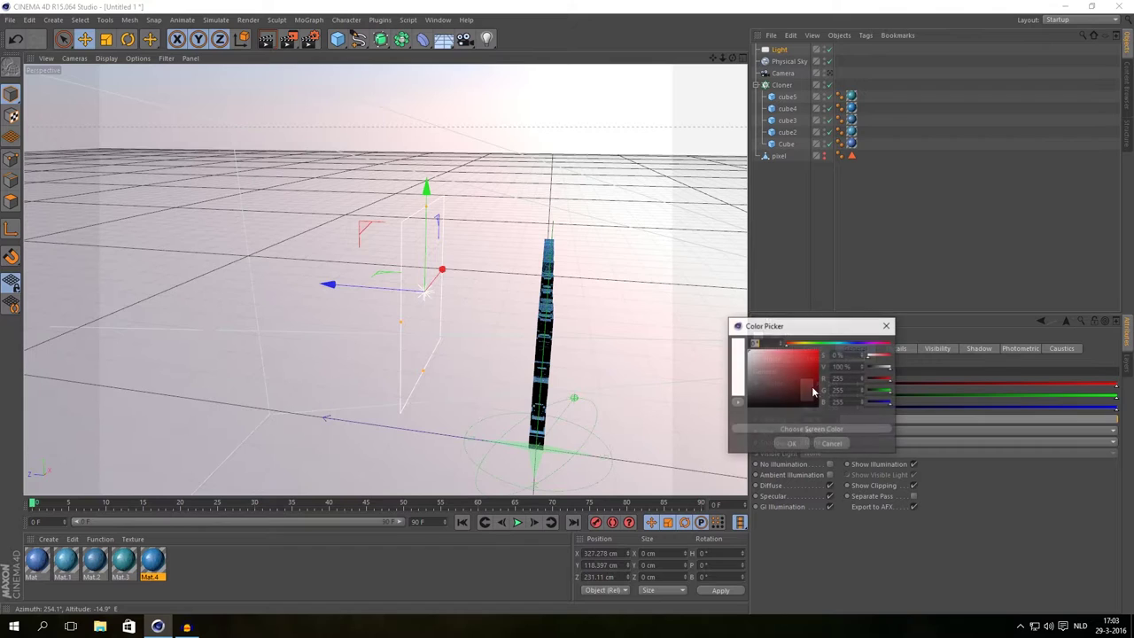
{"action": "left_click", "coordinate": [846, 342]}
{"action": "left_click_drag", "start_coordinate": [841, 327], "coordinate": [606, 327]}
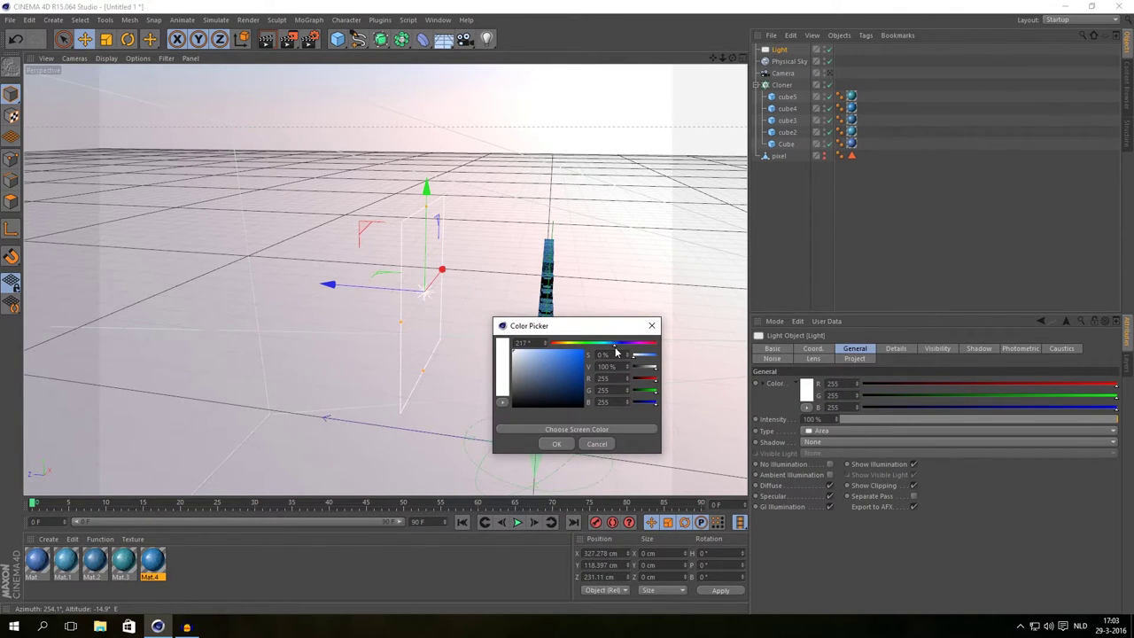
{"action": "left_click_drag", "start_coordinate": [550, 353], "coordinate": [543, 331]}
{"action": "left_click_drag", "start_coordinate": [613, 344], "coordinate": [607, 345]}
{"action": "left_click", "coordinate": [557, 444]}
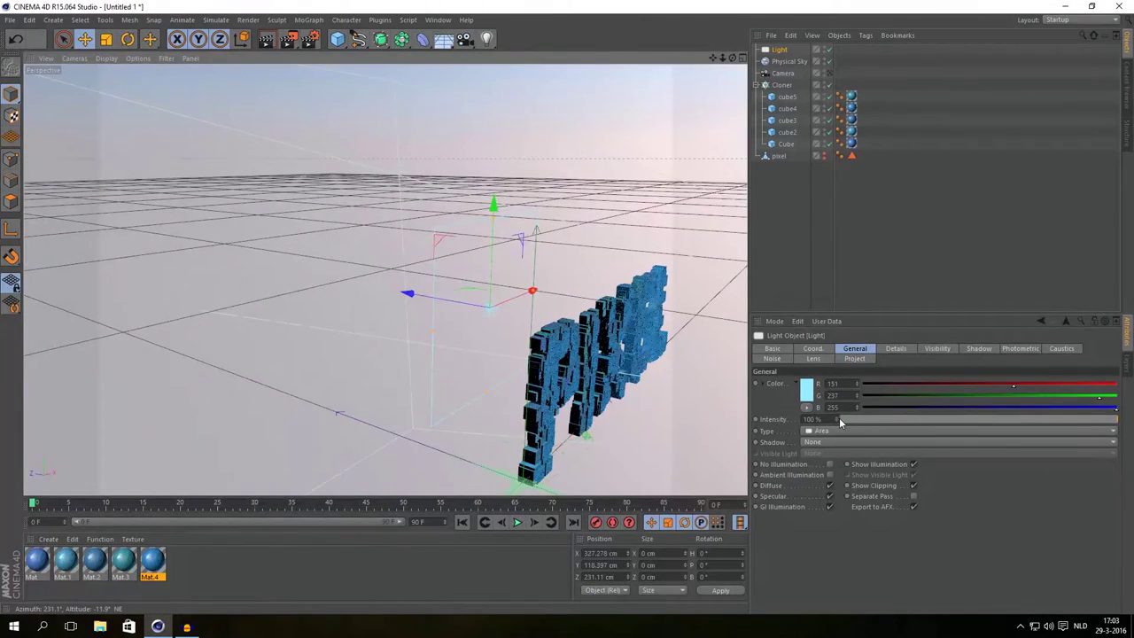
{"action": "left_click_drag", "start_coordinate": [837, 420], "coordinate": [838, 366]}
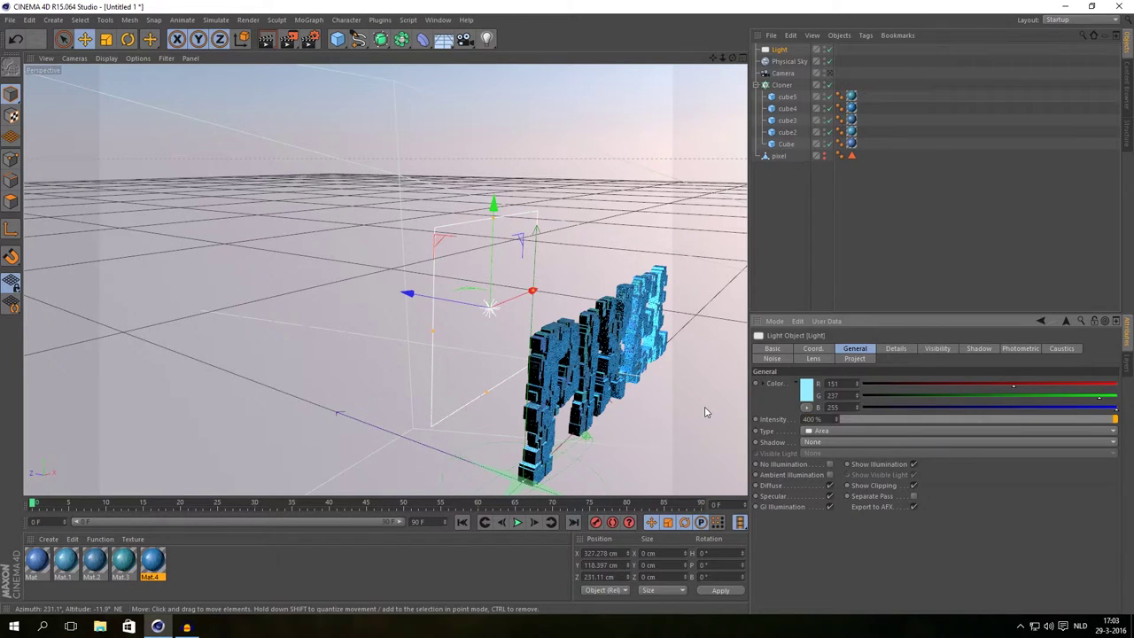
Look through the camera to shift the area light along X to about 287 cm, and leave the camera view.
{"action": "left_click_drag", "start_coordinate": [549, 344], "coordinate": [390, 303], "text": "alt"}
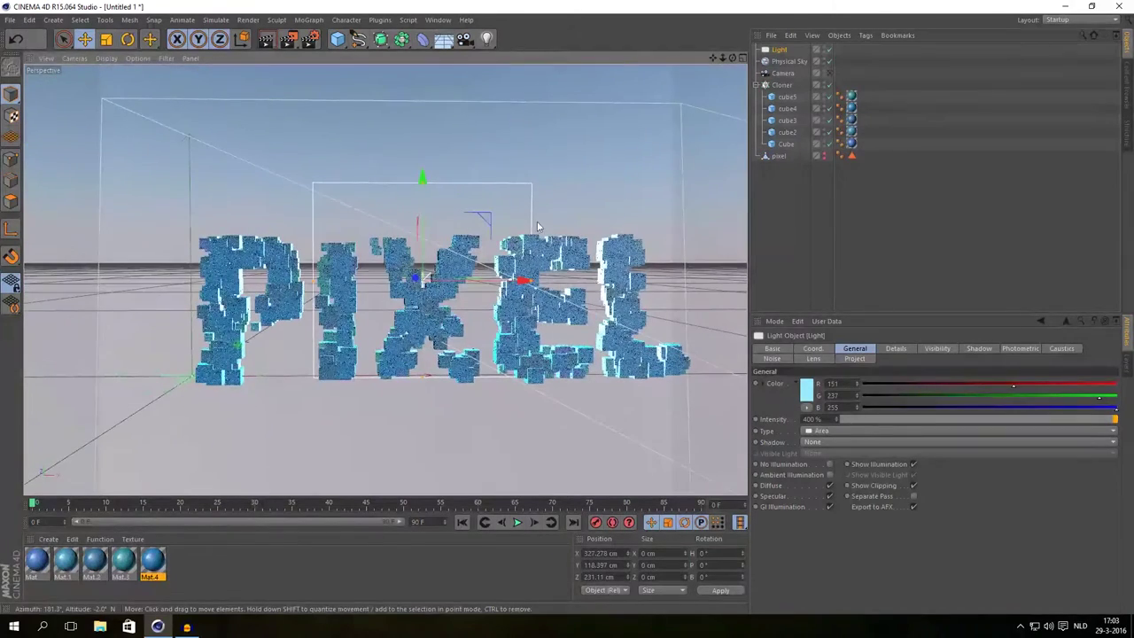
{"action": "left_click", "coordinate": [829, 73]}
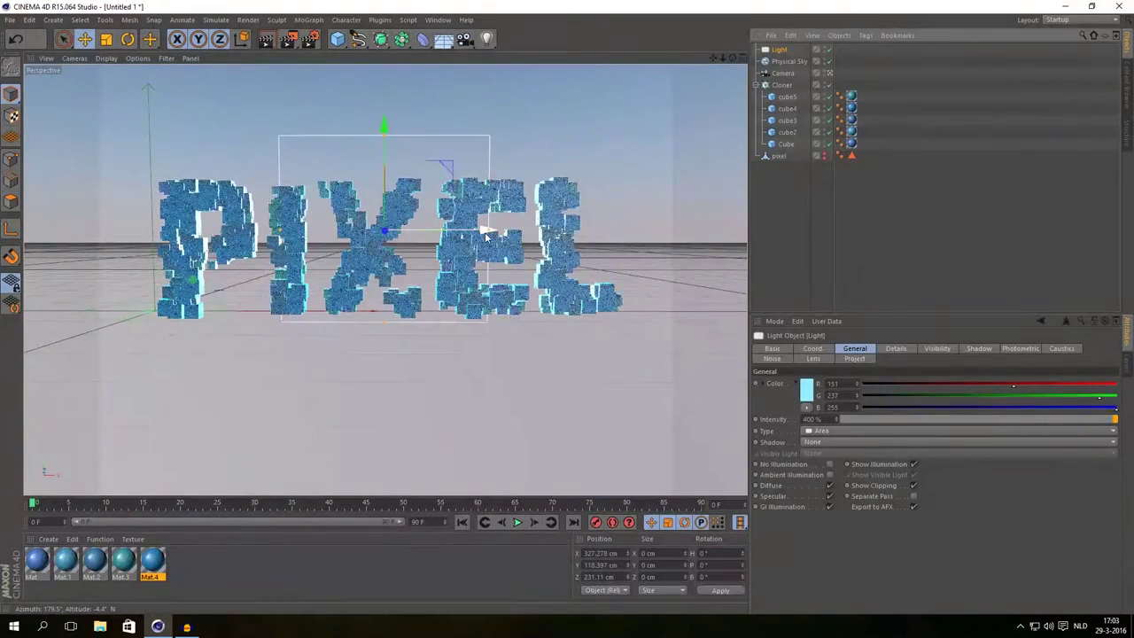
{"action": "left_click", "coordinate": [830, 73]}
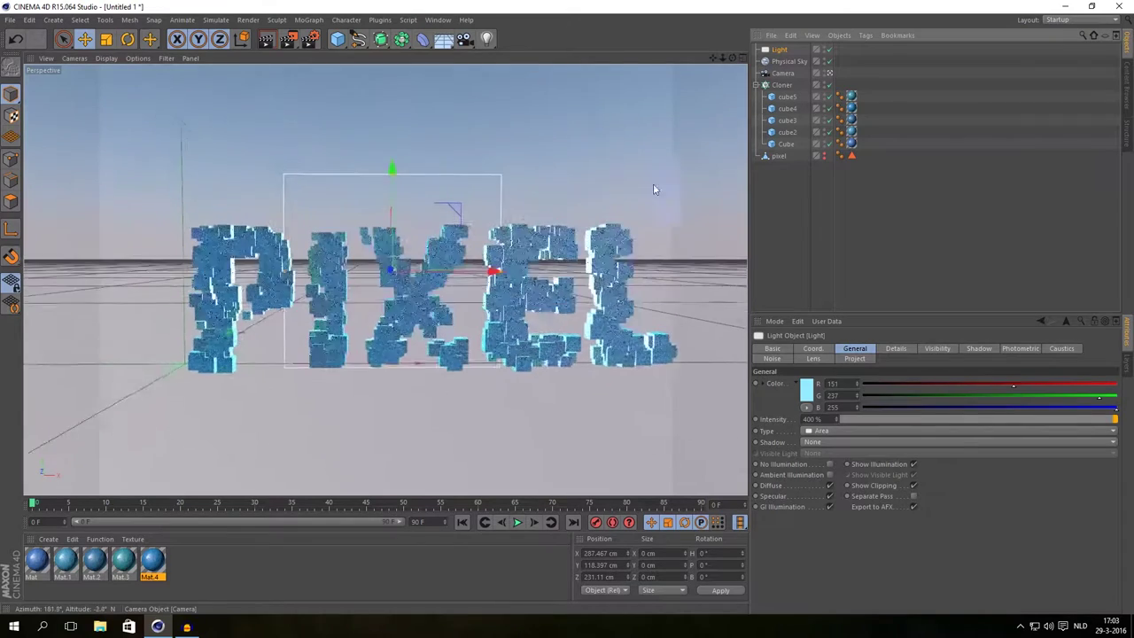
{"action": "left_click_drag", "start_coordinate": [486, 258], "coordinate": [595, 305], "text": "alt"}
Set the area light's shadow to Shadow Maps (Soft) and its intensity to 200%.
{"action": "left_click", "coordinate": [815, 442]}
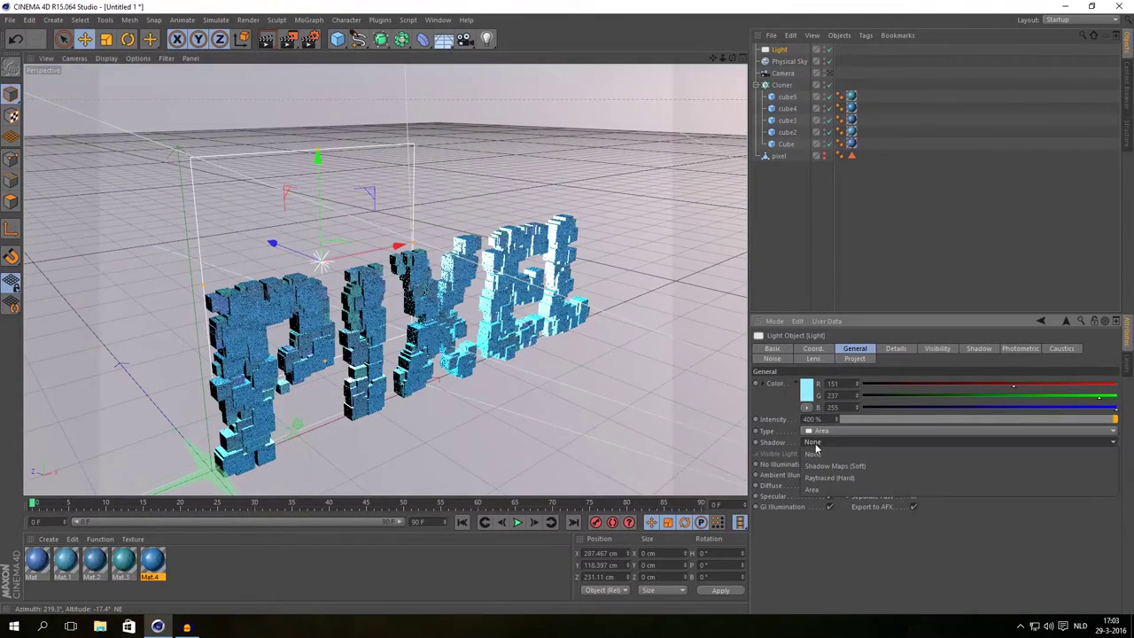
{"action": "left_click", "coordinate": [869, 469]}
{"action": "left_click_drag", "start_coordinate": [576, 329], "coordinate": [544, 317], "text": "alt"}
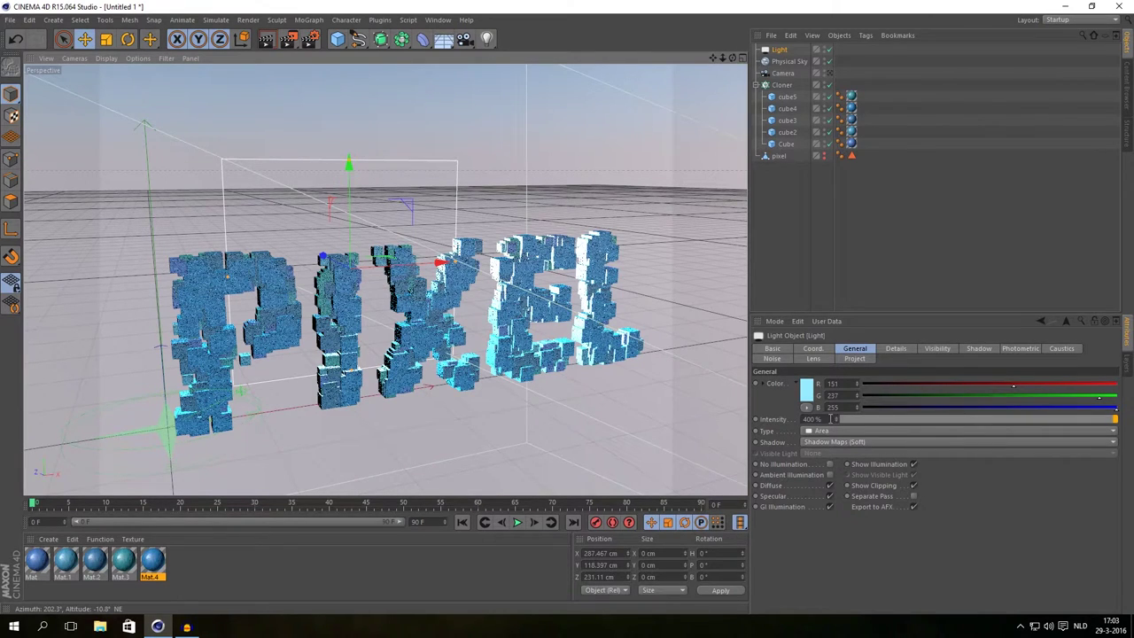
{"action": "type", "text": "200"}
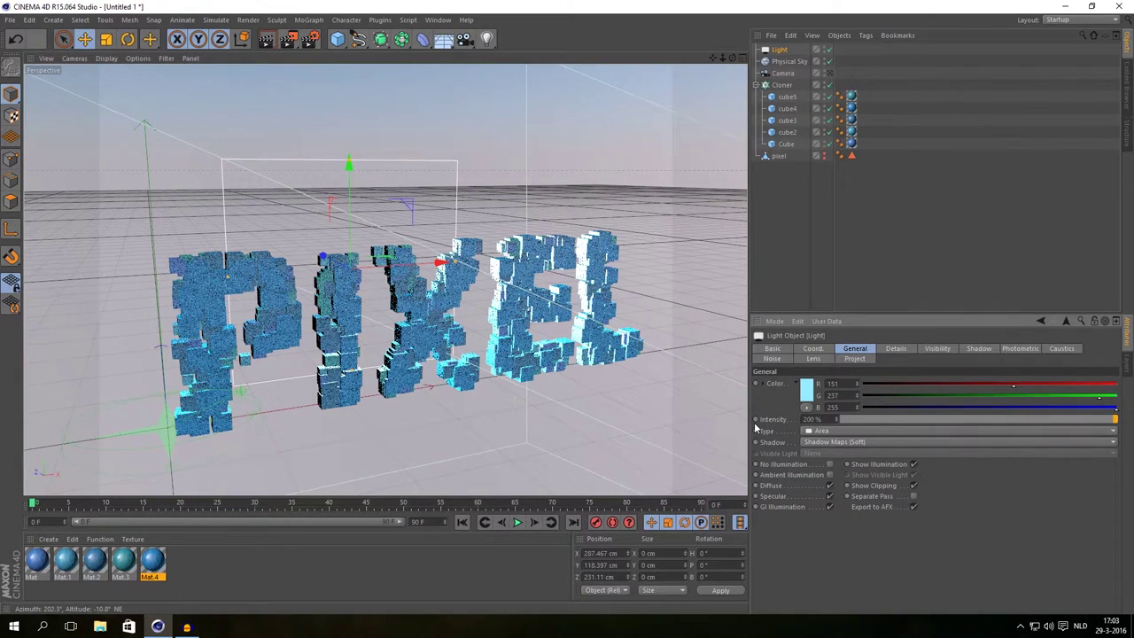
Examine the area light's detail, visibility, shadow, caustics, project, lens, noise and coordinate settings.
{"action": "left_click", "coordinate": [895, 348]}
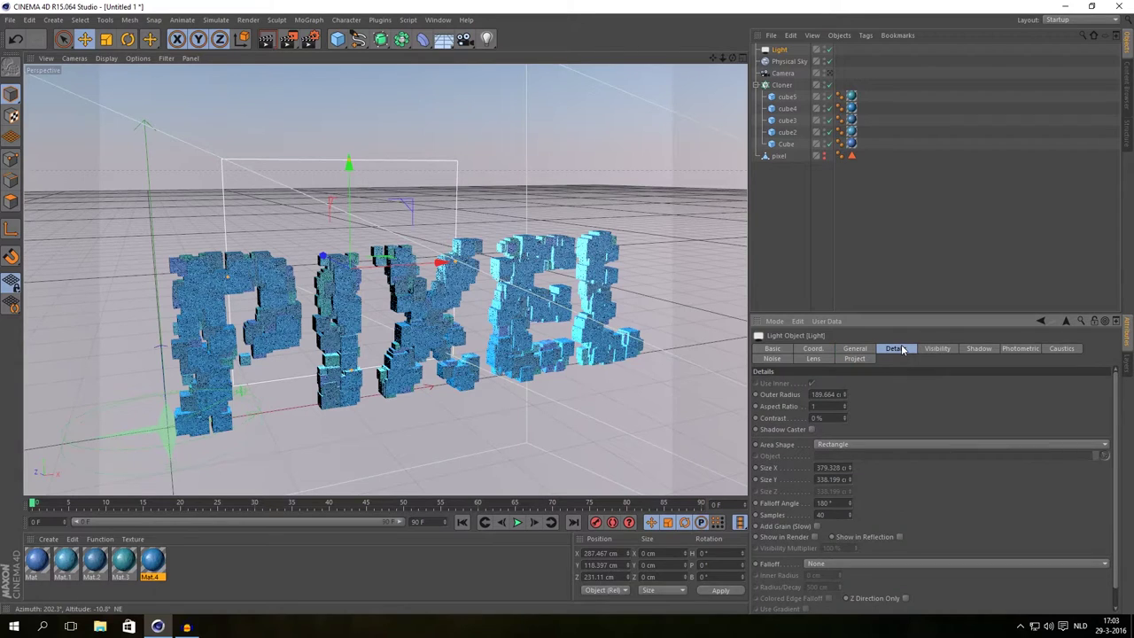
{"action": "left_click", "coordinate": [930, 351]}
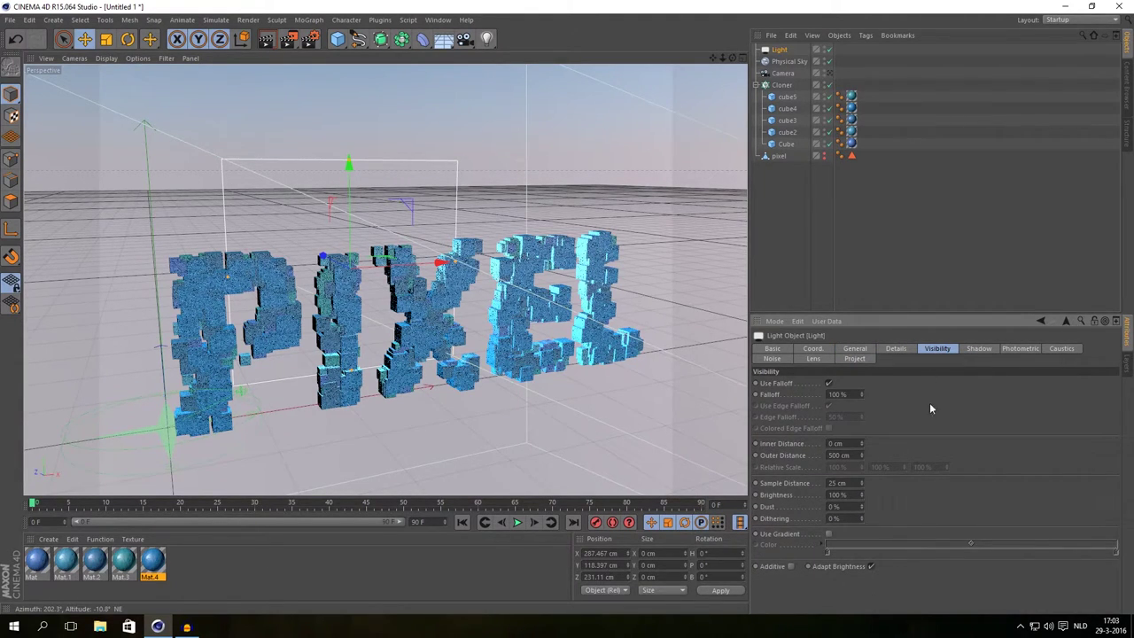
{"action": "left_click", "coordinate": [979, 348]}
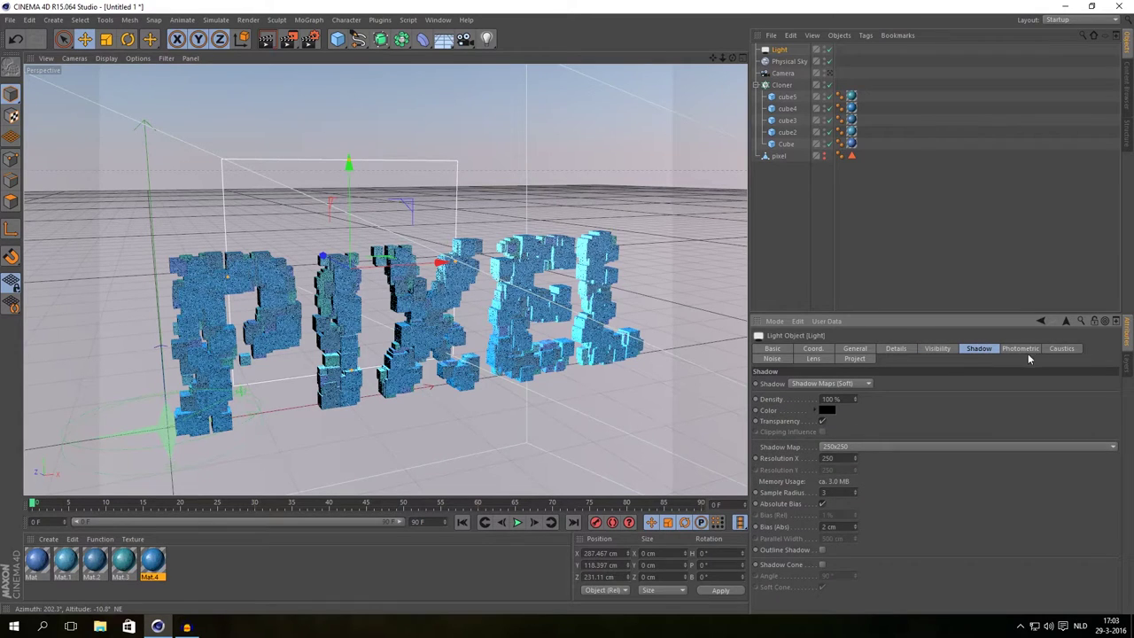
{"action": "left_click", "coordinate": [1059, 350]}
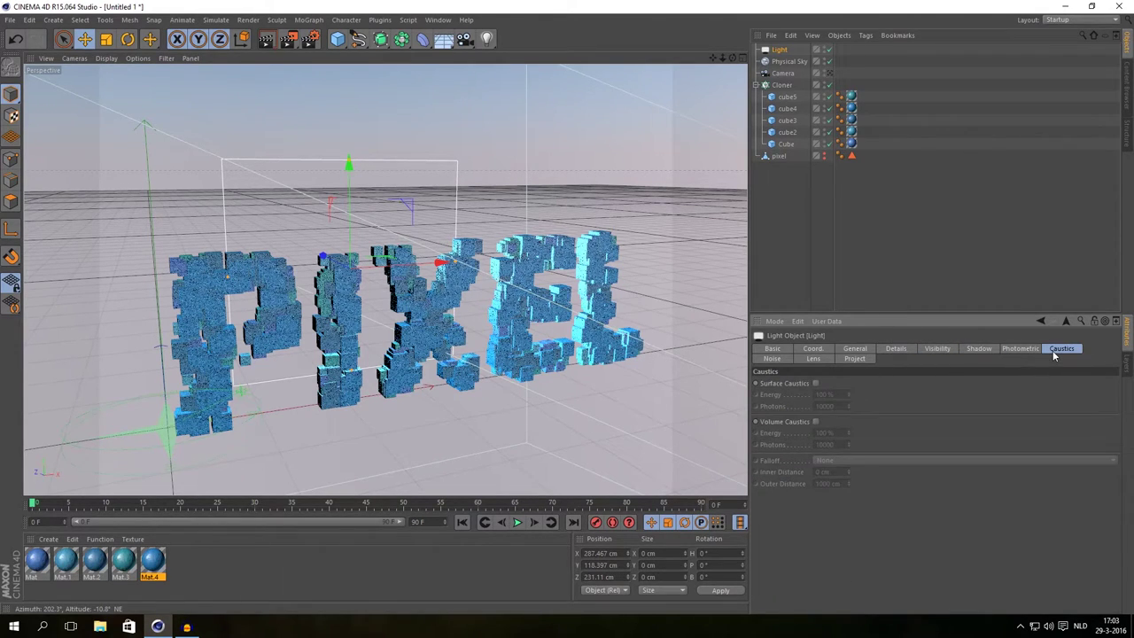
{"action": "left_click", "coordinate": [855, 359]}
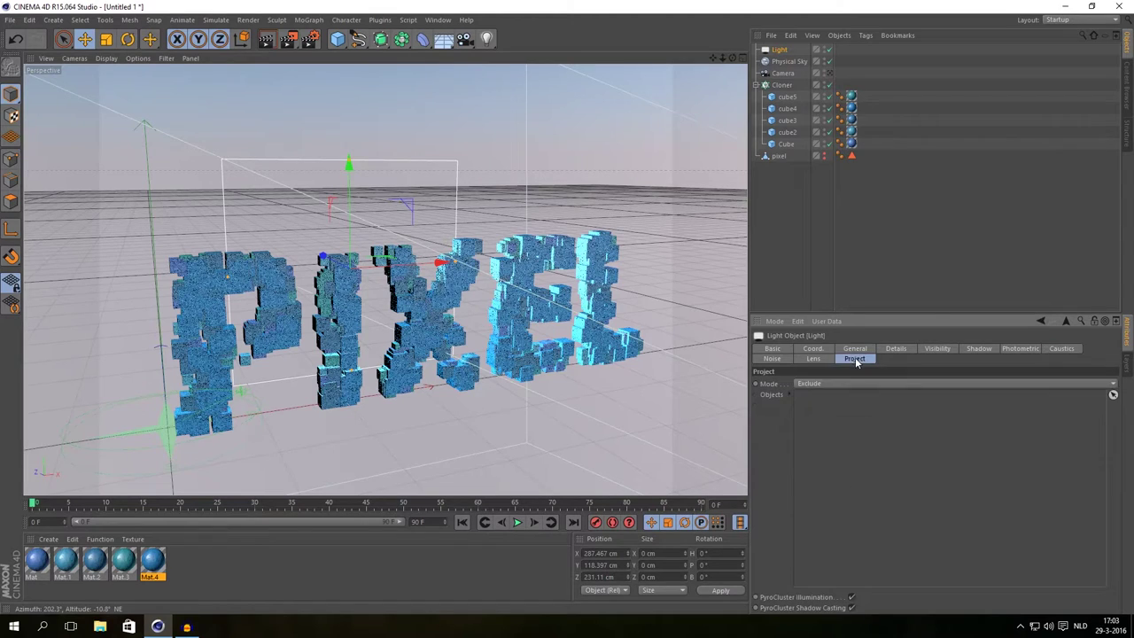
{"action": "left_click", "coordinate": [814, 360]}
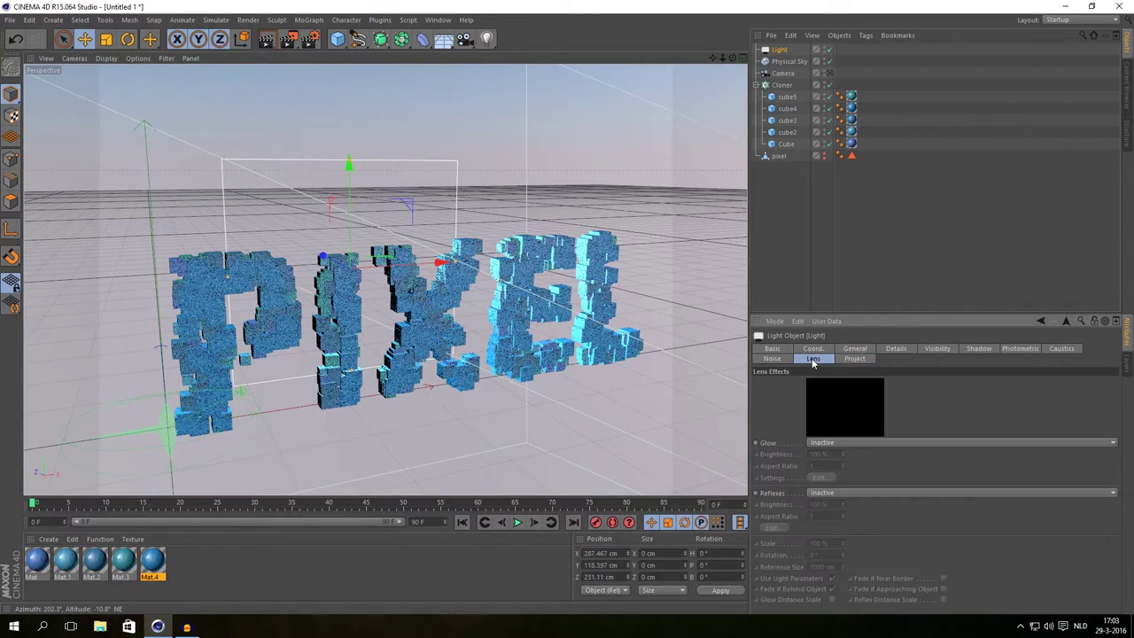
{"action": "left_click", "coordinate": [845, 492]}
{"action": "left_click", "coordinate": [773, 418]}
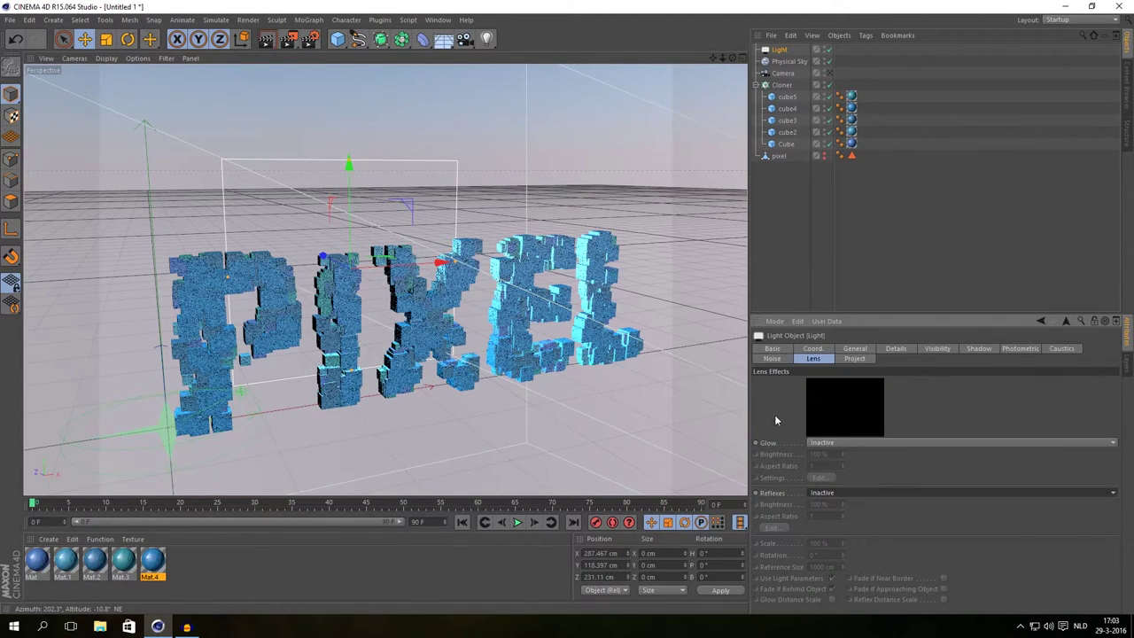
{"action": "left_click", "coordinate": [787, 361]}
{"action": "left_click", "coordinate": [835, 382]}
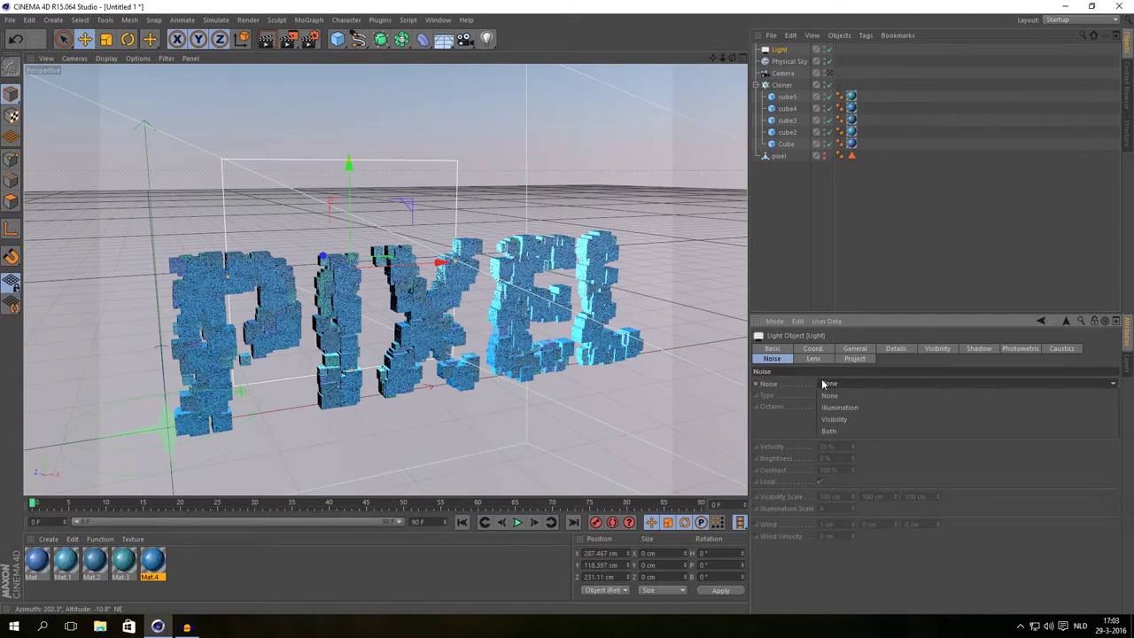
{"action": "left_click", "coordinate": [826, 421]}
{"action": "left_click", "coordinate": [828, 351]}
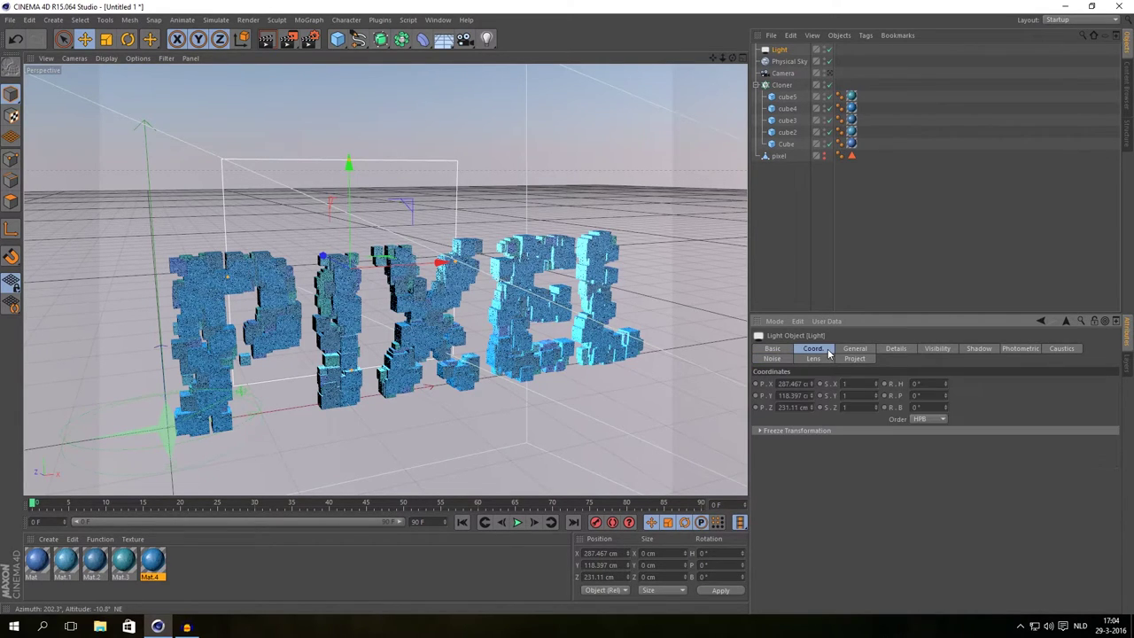
{"action": "left_click", "coordinate": [856, 349]}
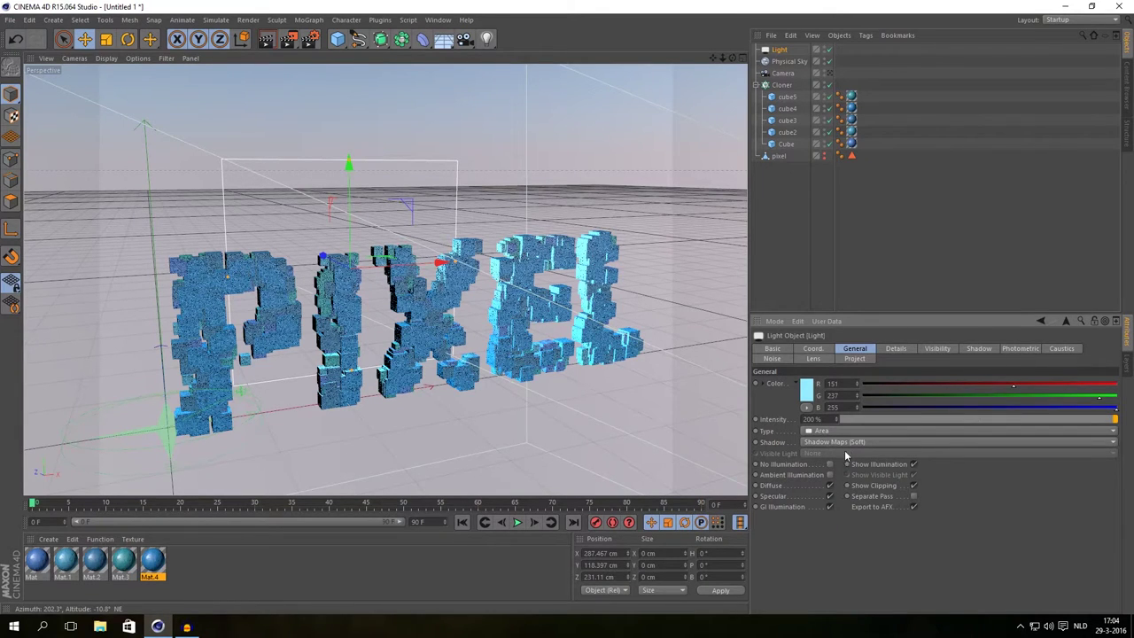
{"action": "left_click", "coordinate": [894, 349]}
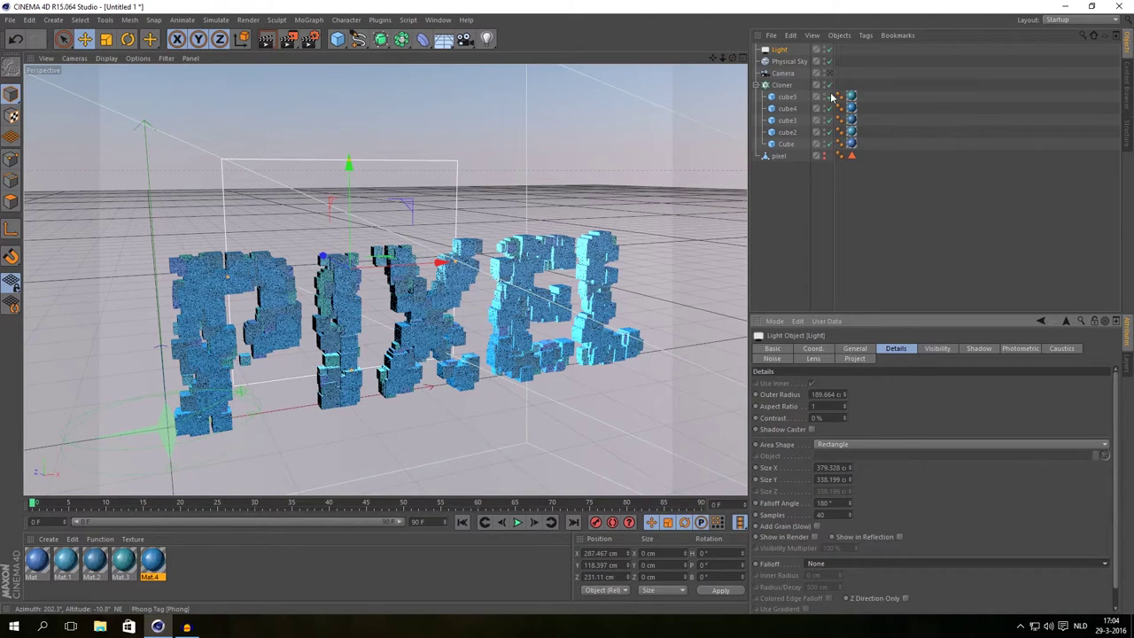
Render a preview of the text lit by the area light through the camera and leave the camera view.
{"action": "left_click", "coordinate": [831, 73]}
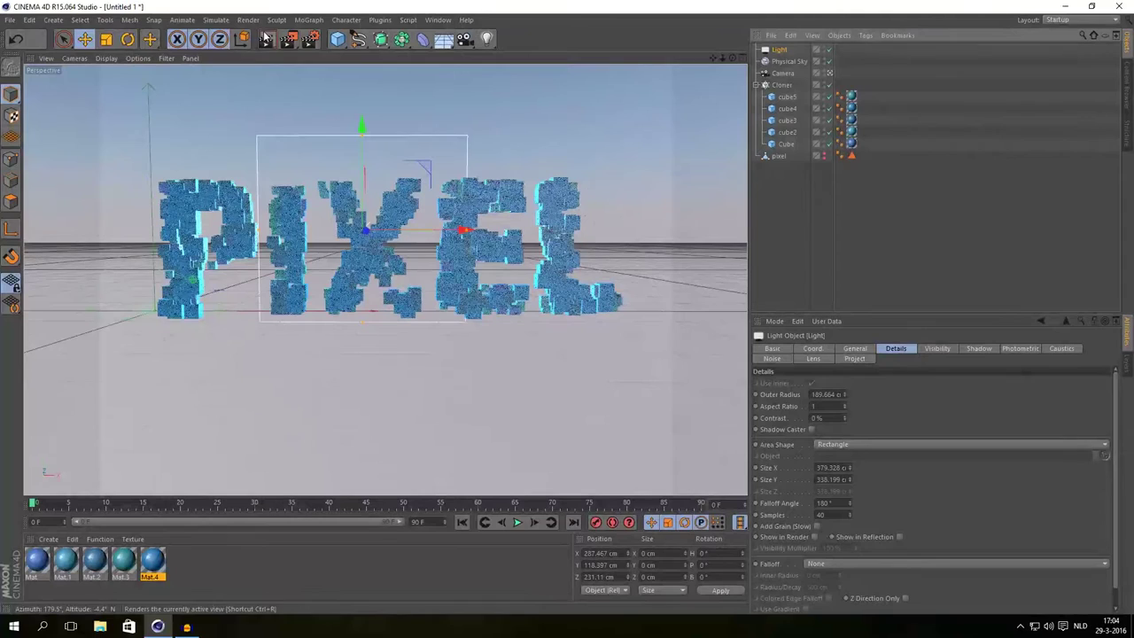
{"action": "left_click", "coordinate": [267, 38]}
{"action": "left_click", "coordinate": [266, 39]}
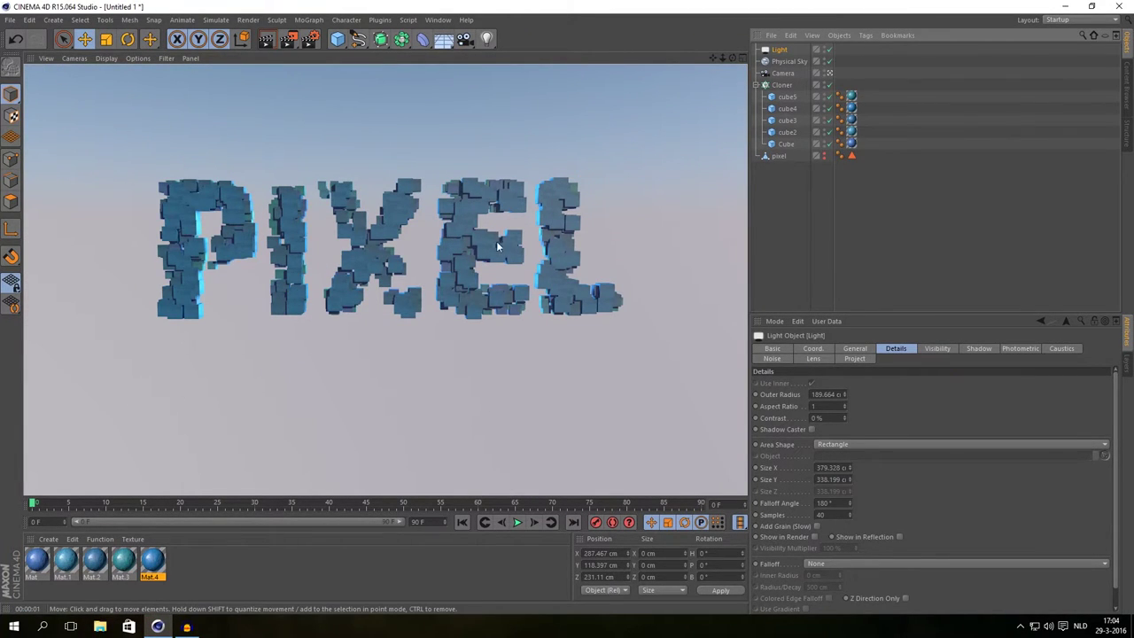
{"action": "left_click", "coordinate": [829, 76]}
Add a MoGraph Random effector to the scene.
{"action": "left_click_drag", "start_coordinate": [394, 390], "coordinate": [442, 365], "text": "alt"}
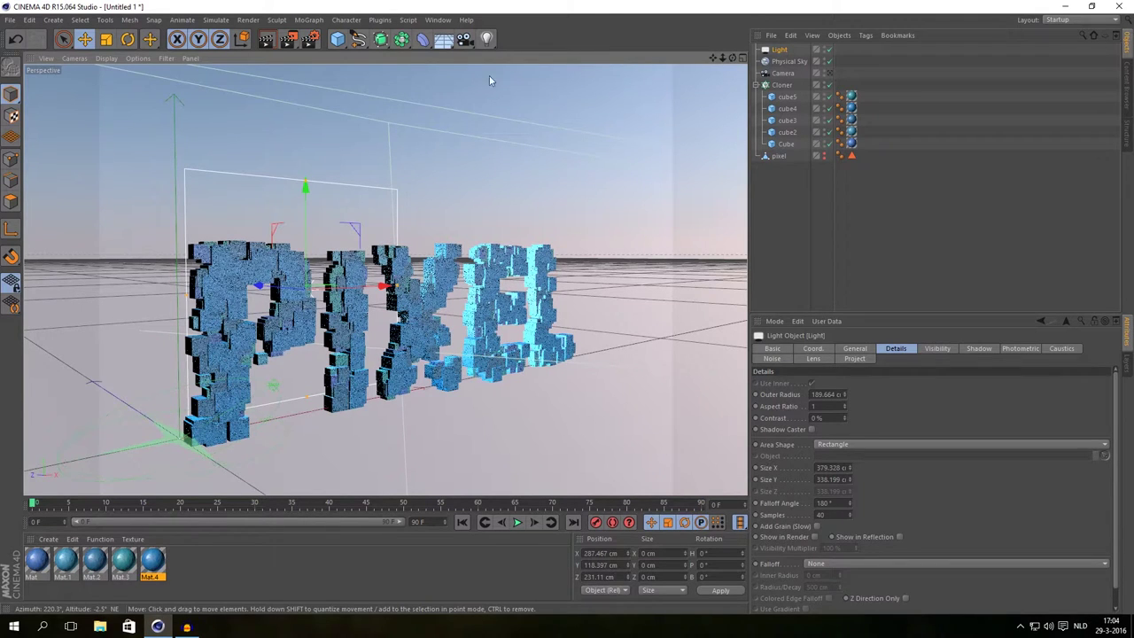
{"action": "left_click", "coordinate": [314, 19]}
{"action": "mouse_move", "coordinate": [319, 38]}
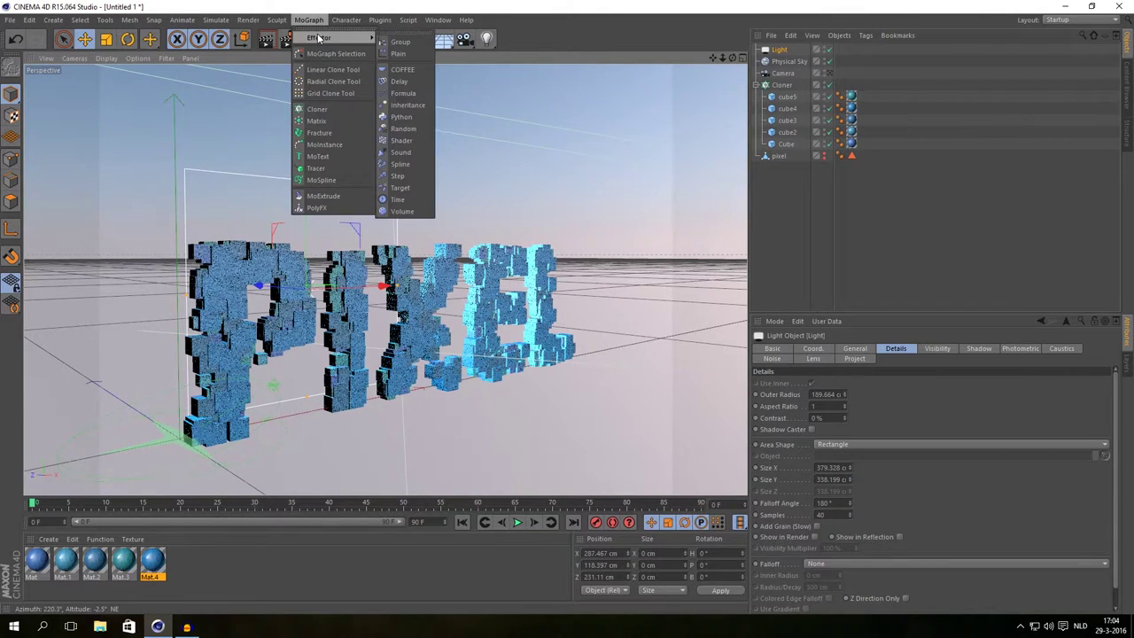
{"action": "left_click", "coordinate": [422, 130]}
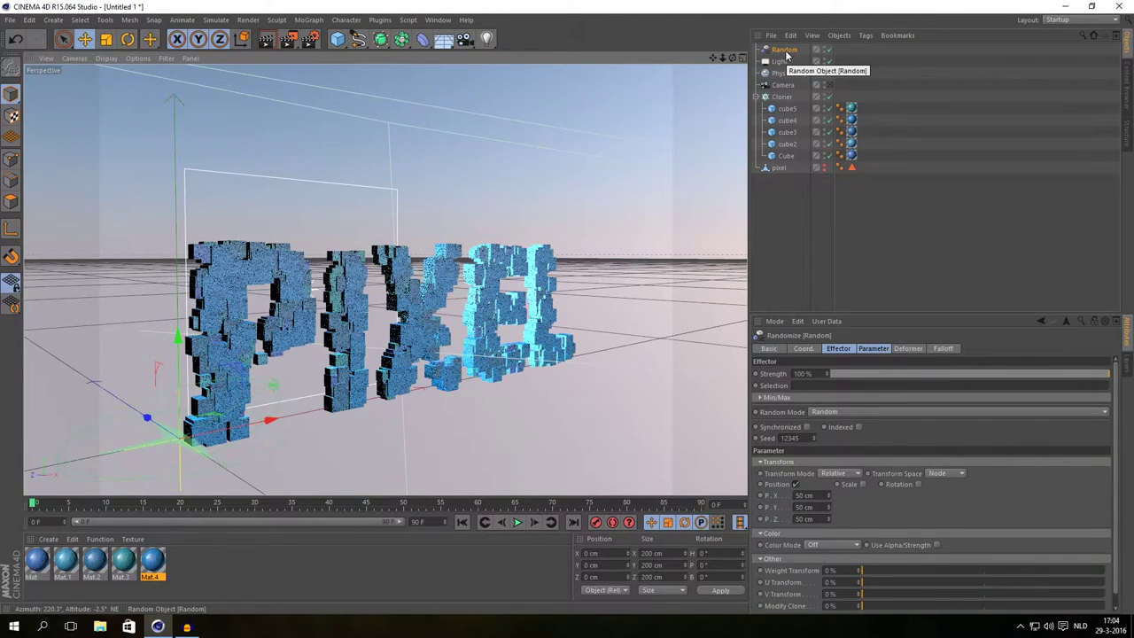
Assign the Random effector to the Cloner's list of effectors so it scatters the cubes.
{"action": "left_click_drag", "start_coordinate": [360, 344], "coordinate": [299, 398], "text": "alt"}
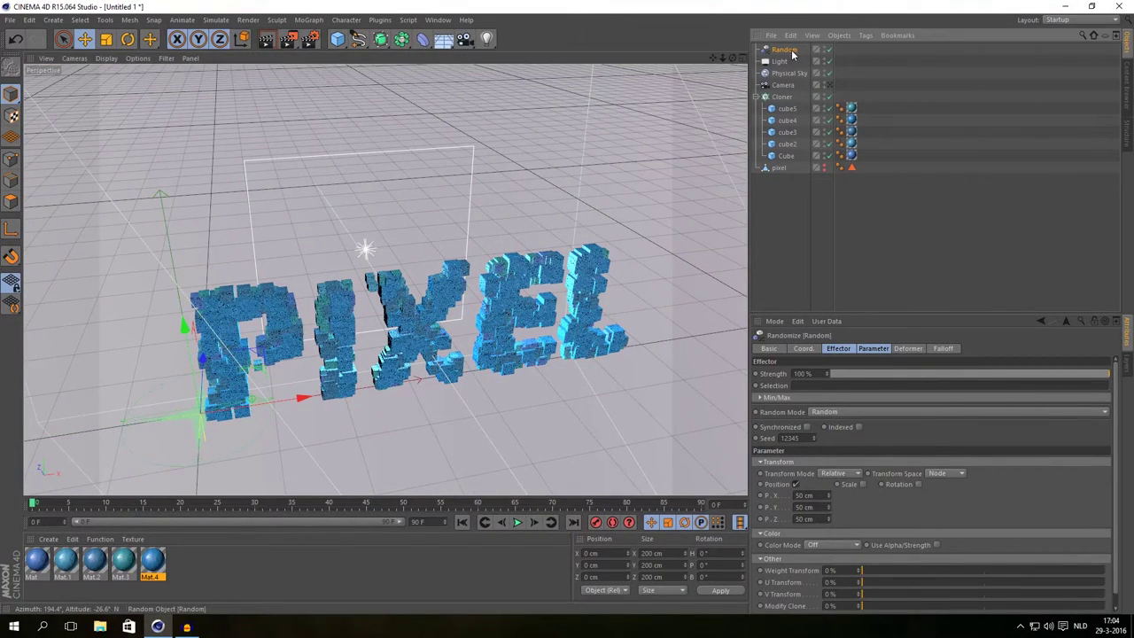
{"action": "left_click", "coordinate": [782, 98]}
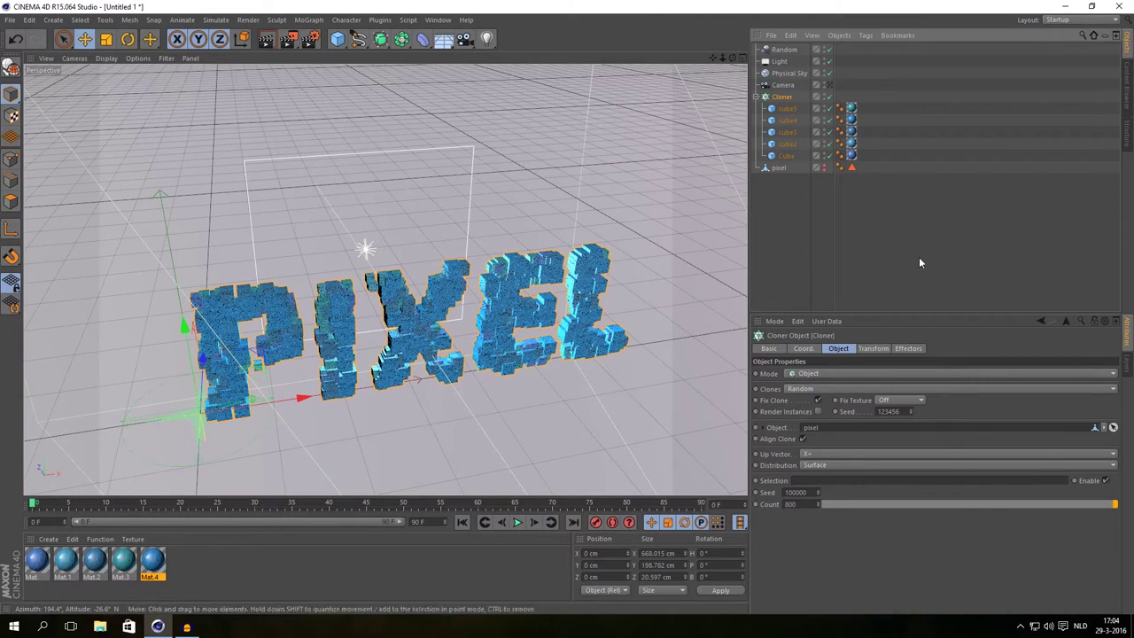
{"action": "left_click", "coordinate": [913, 349]}
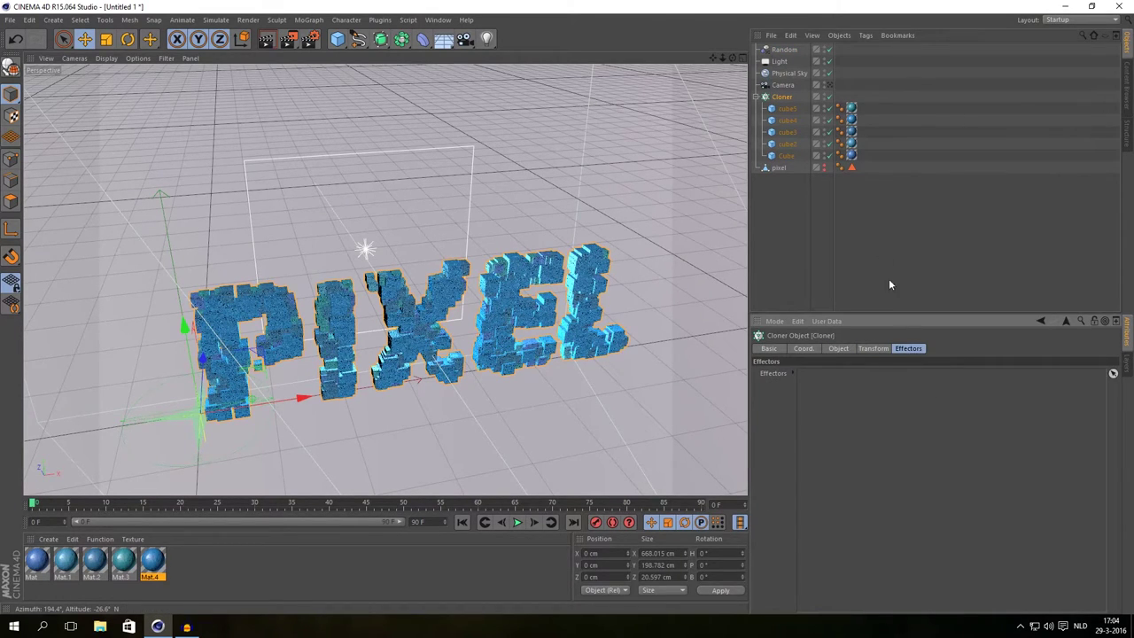
{"action": "left_click_drag", "start_coordinate": [784, 50], "coordinate": [802, 50]}
{"action": "left_click_drag", "start_coordinate": [927, 433], "coordinate": [876, 406]}
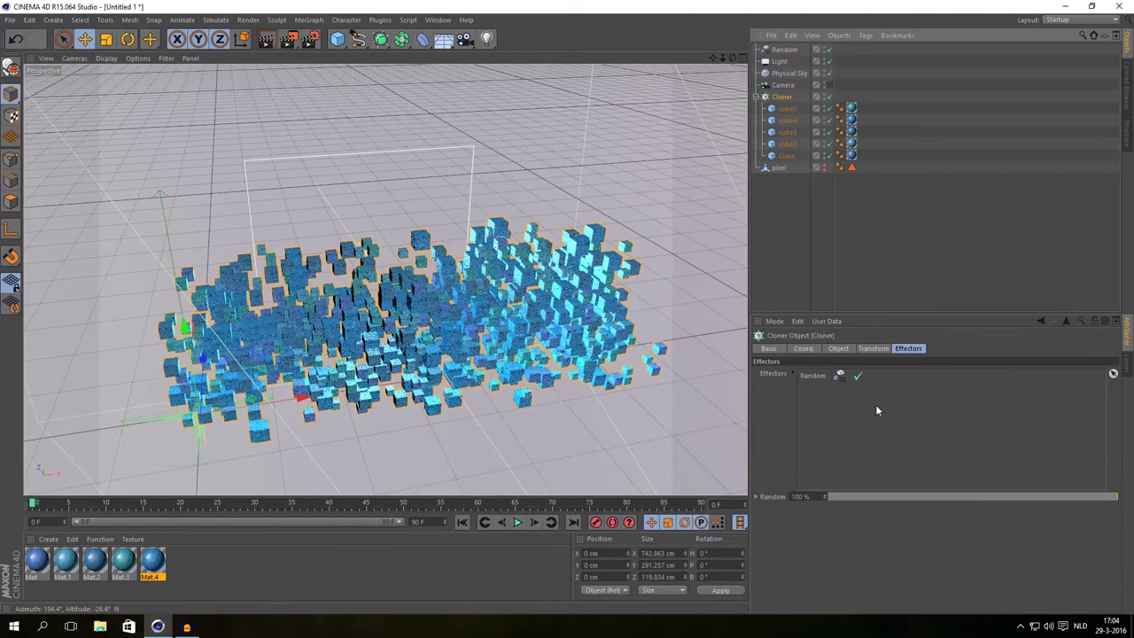
{"action": "mouse_move", "coordinate": [464, 410]}
{"action": "left_mouse_down", "text": "alt"}
{"action": "mouse_move", "coordinate": [562, 348]}
{"action": "mouse_move", "coordinate": [602, 369]}
{"action": "mouse_move", "coordinate": [424, 347]}
{"action": "left_mouse_up", "text": "alt"}
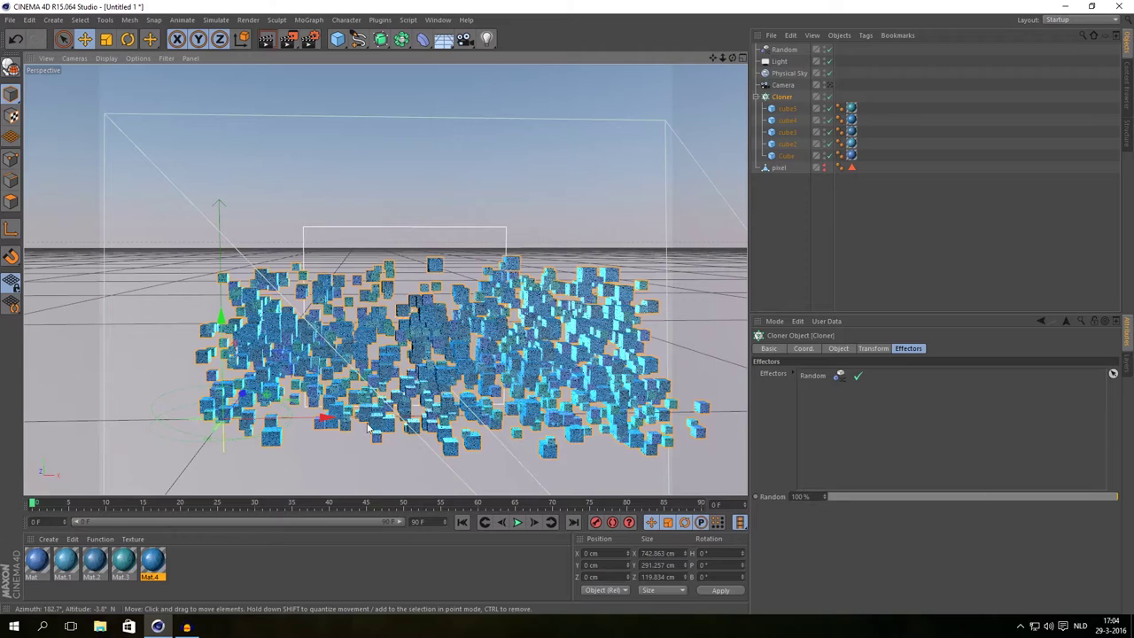
Move the Random effector to the middle of the cube text, at about X 312.5 cm and Y 98.7 cm.
{"action": "left_click", "coordinate": [784, 50]}
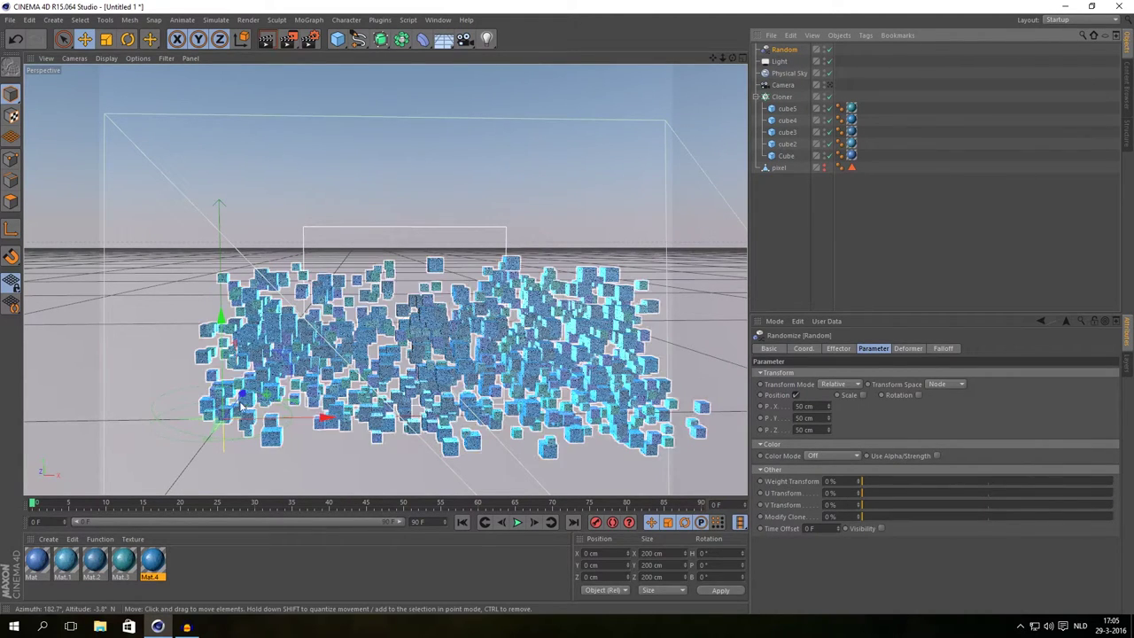
{"action": "left_click_drag", "start_coordinate": [232, 332], "coordinate": [232, 273]}
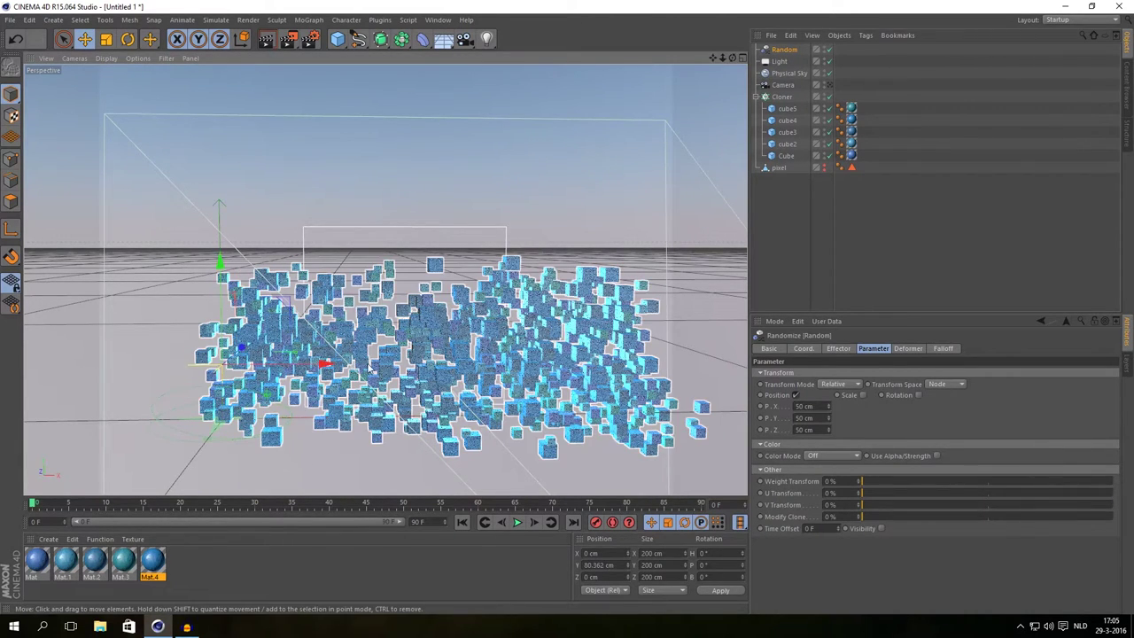
{"action": "left_click_drag", "start_coordinate": [733, 57], "coordinate": [741, 34]}
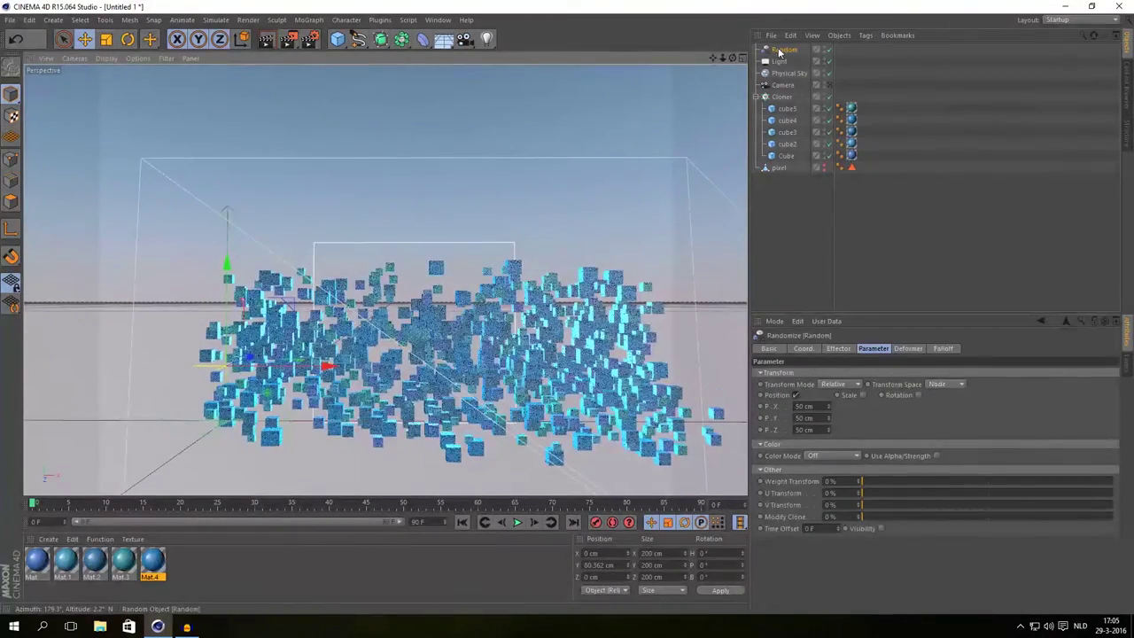
{"action": "left_click_drag", "start_coordinate": [328, 366], "coordinate": [551, 359]}
{"action": "left_click_drag", "start_coordinate": [550, 357], "coordinate": [516, 358], "text": "alt"}
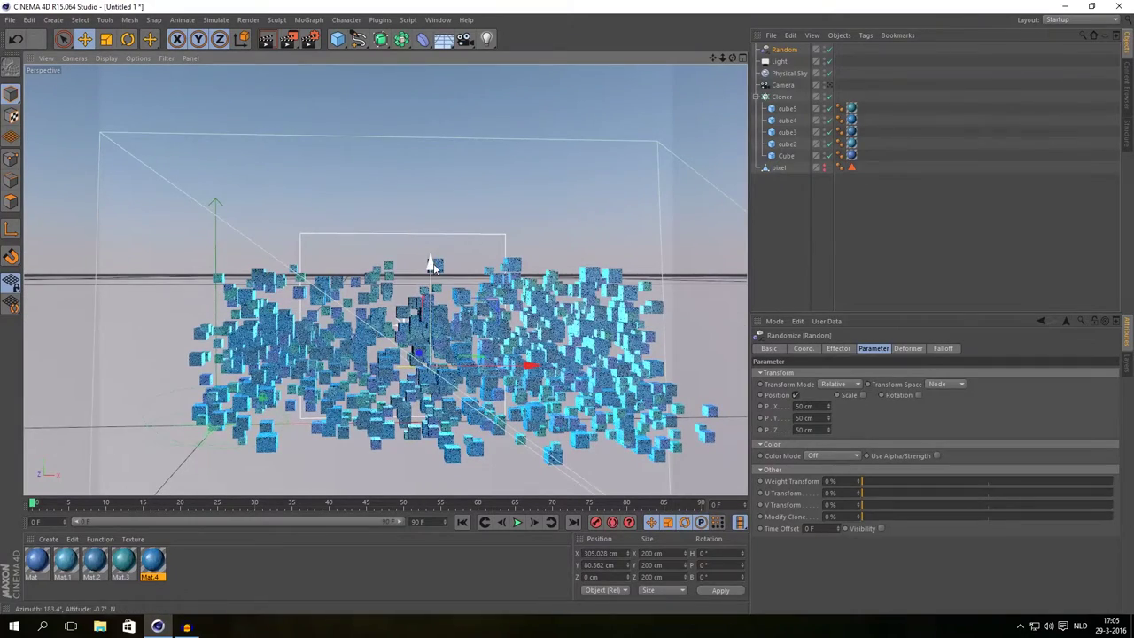
{"action": "left_click_drag", "start_coordinate": [432, 264], "coordinate": [456, 221]}
{"action": "left_click", "coordinate": [830, 85]}
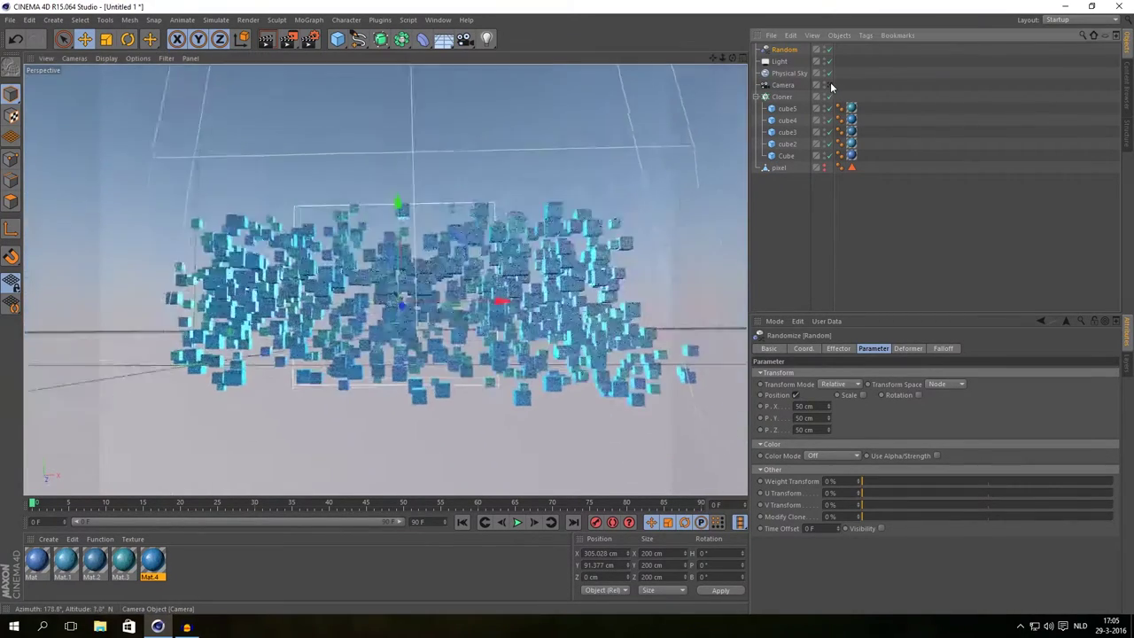
{"action": "left_click_drag", "start_coordinate": [366, 146], "coordinate": [367, 138]}
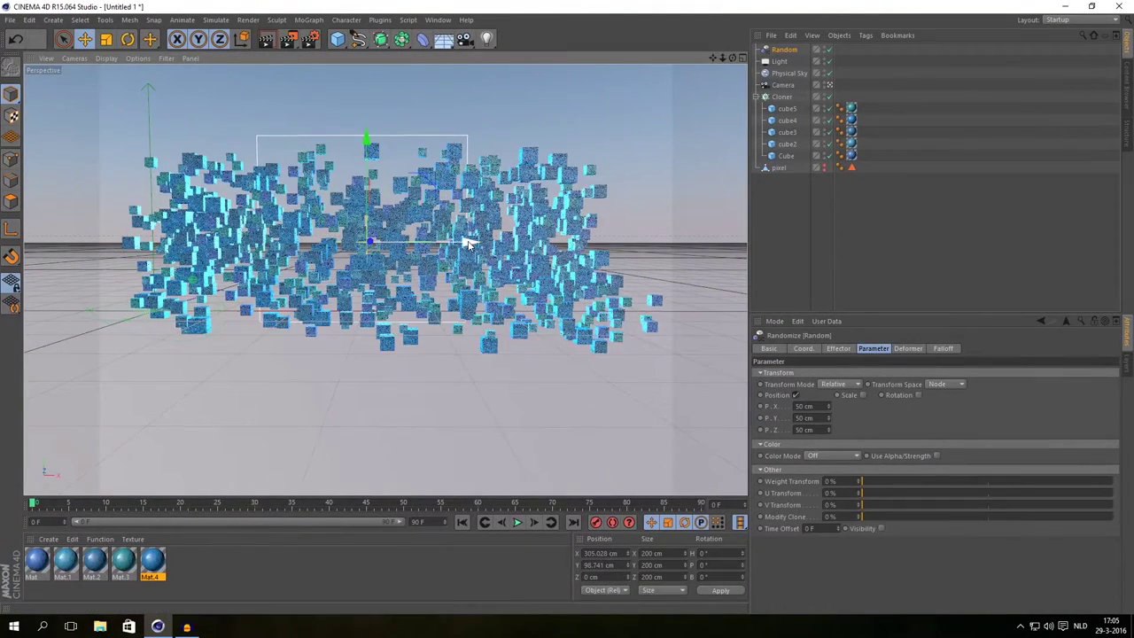
{"action": "left_click_drag", "start_coordinate": [472, 242], "coordinate": [631, 395]}
{"action": "left_click", "coordinate": [831, 85]}
{"action": "left_click_drag", "start_coordinate": [299, 245], "coordinate": [522, 241], "text": "alt"}
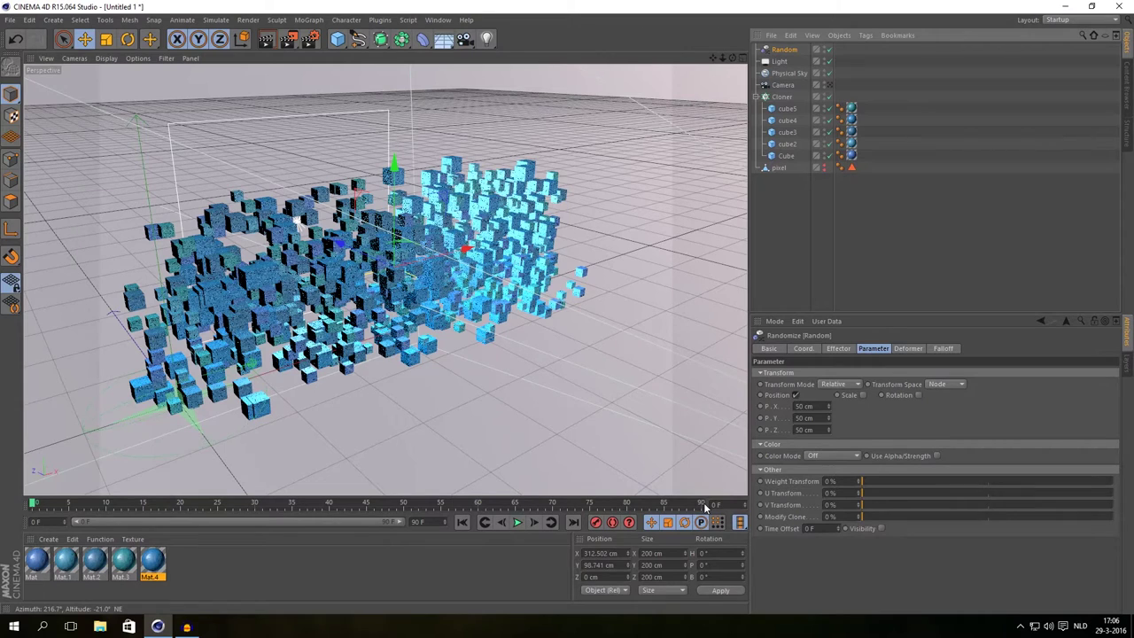
Set the project's maximum time and preview maximum time to 300 frames in the project settings.
{"action": "left_click", "coordinate": [30, 22]}
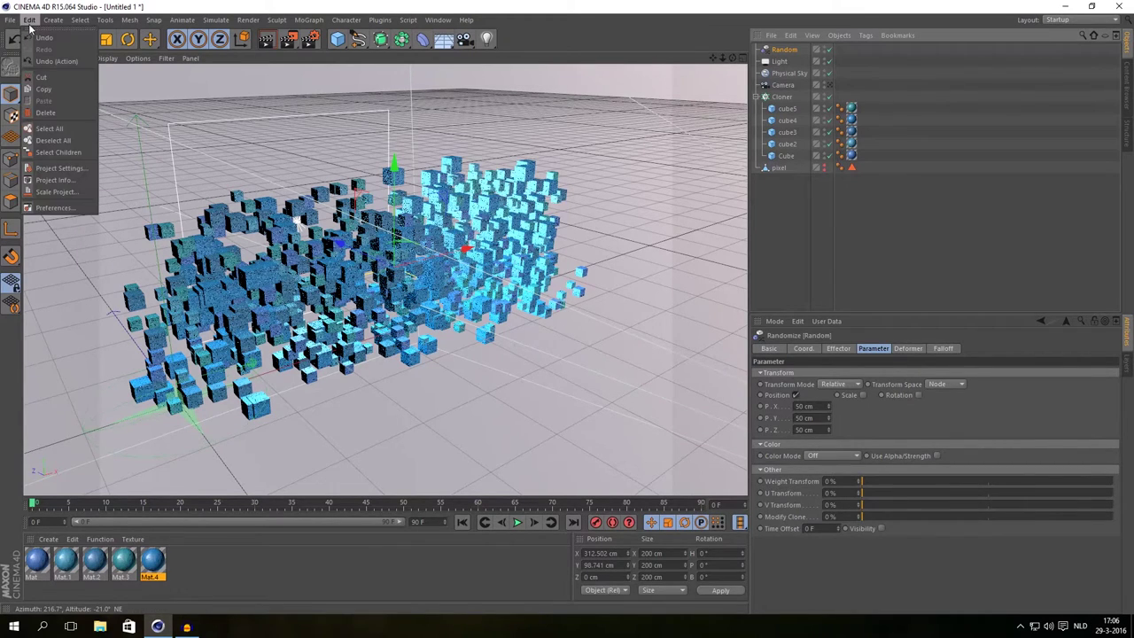
{"action": "left_click", "coordinate": [53, 179]}
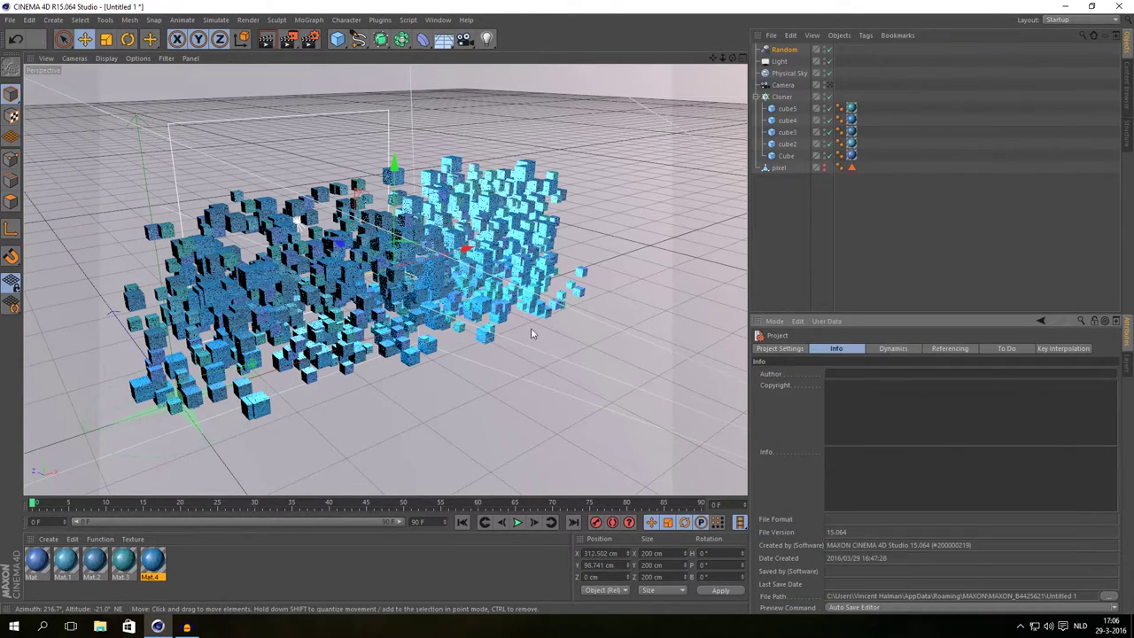
{"action": "left_click", "coordinate": [785, 350]}
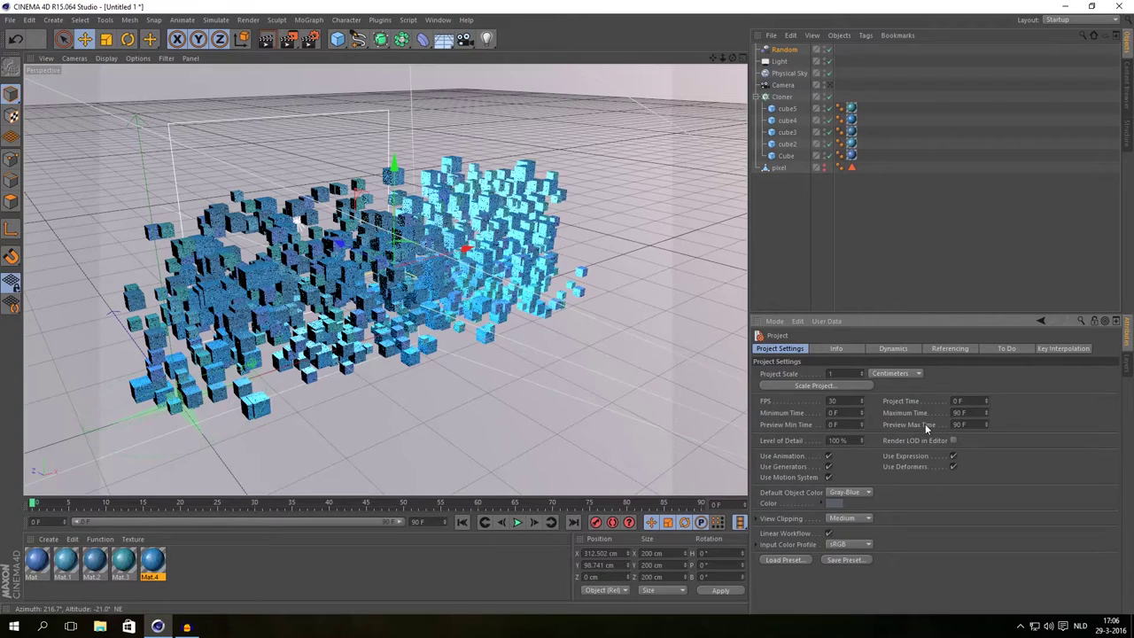
{"action": "double_click", "coordinate": [960, 413]}
{"action": "type", "text": "300"}
{"action": "key", "text": "Return"}
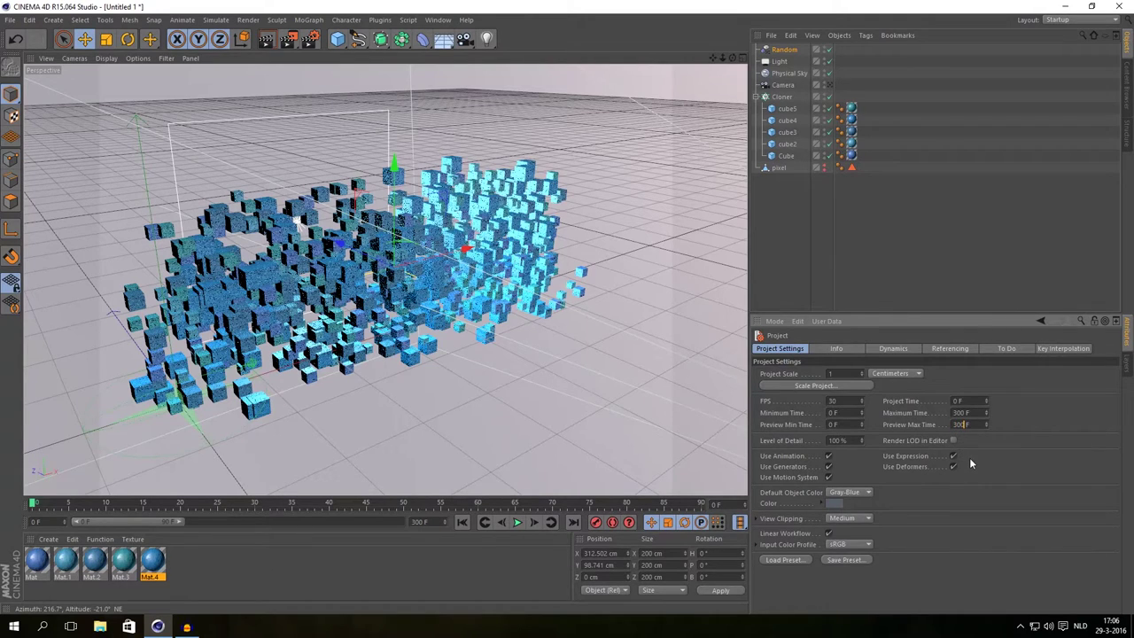
{"action": "type", "text": "300"}
{"action": "key", "text": "Return"}
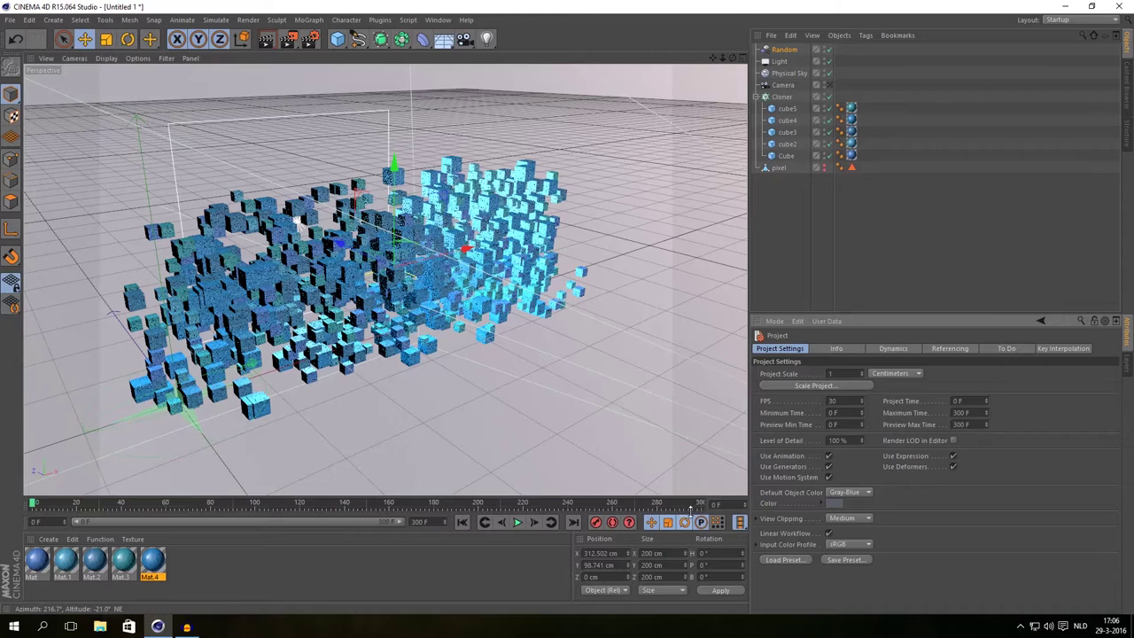
Set the Random effector's falloff shape to Sphere.
{"action": "left_click", "coordinate": [785, 50]}
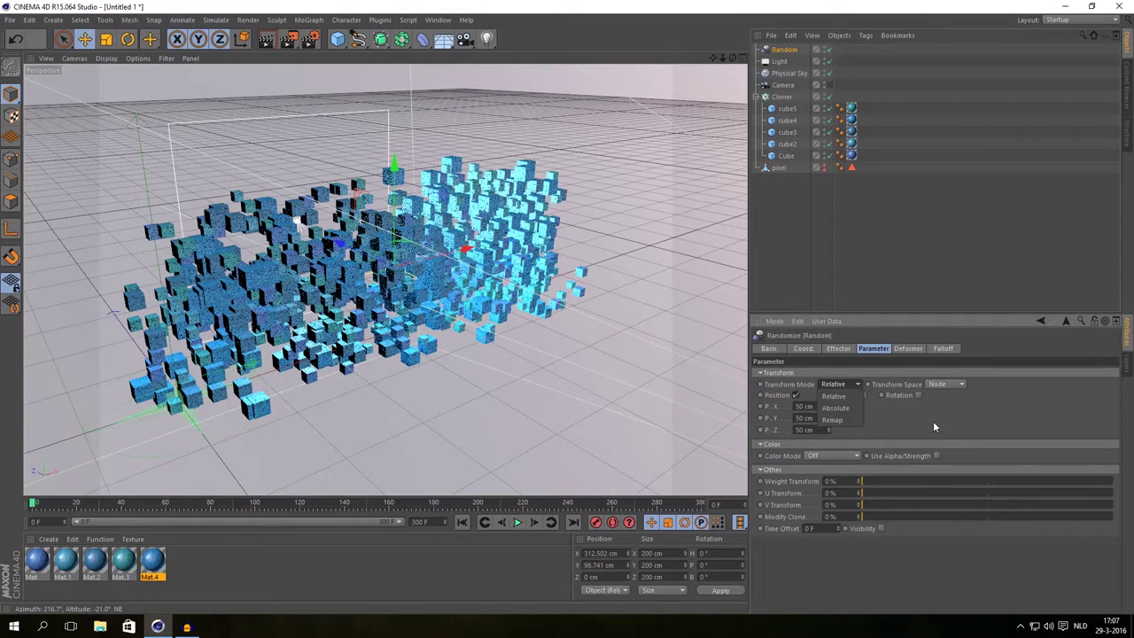
{"action": "left_click", "coordinate": [839, 349]}
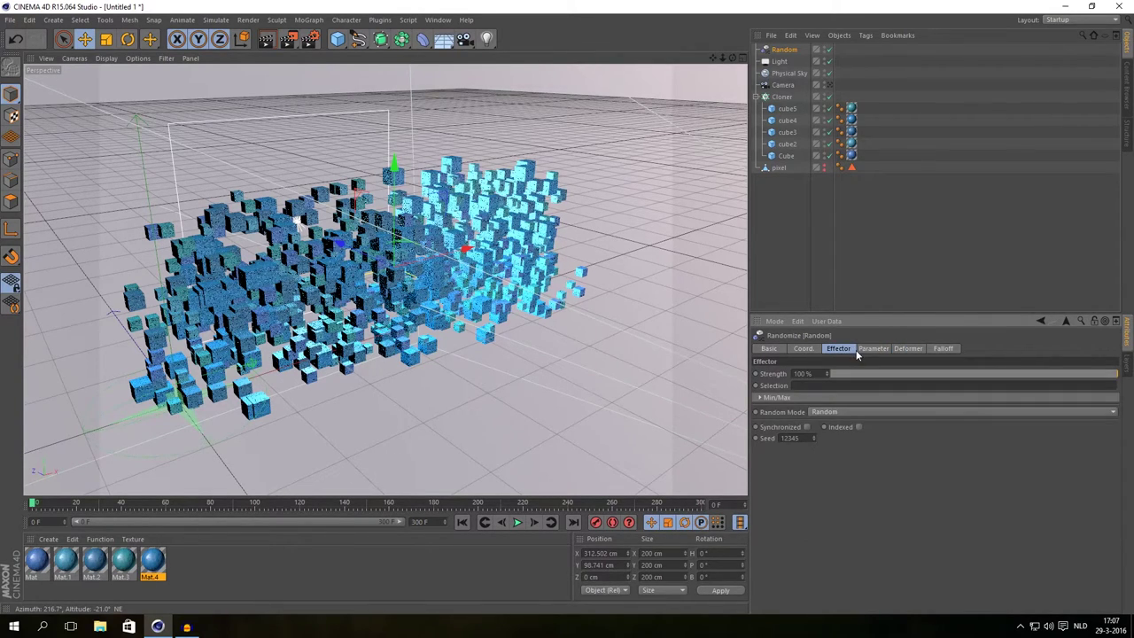
{"action": "left_click", "coordinate": [804, 349]}
{"action": "left_click", "coordinate": [908, 349]}
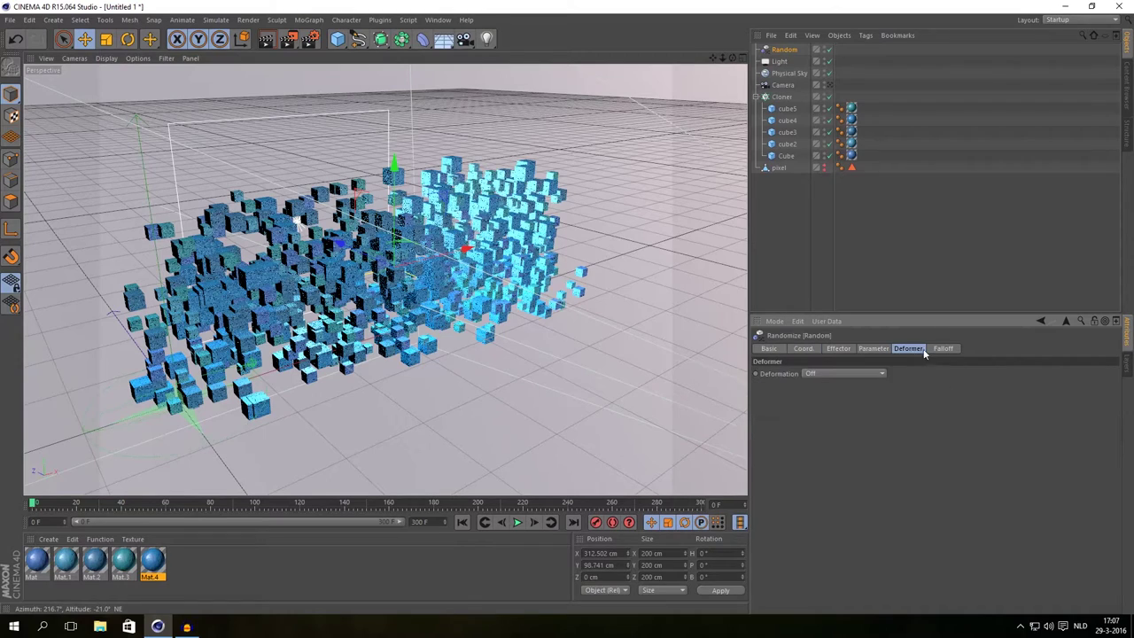
{"action": "left_click", "coordinate": [943, 349]}
{"action": "left_click", "coordinate": [834, 373]}
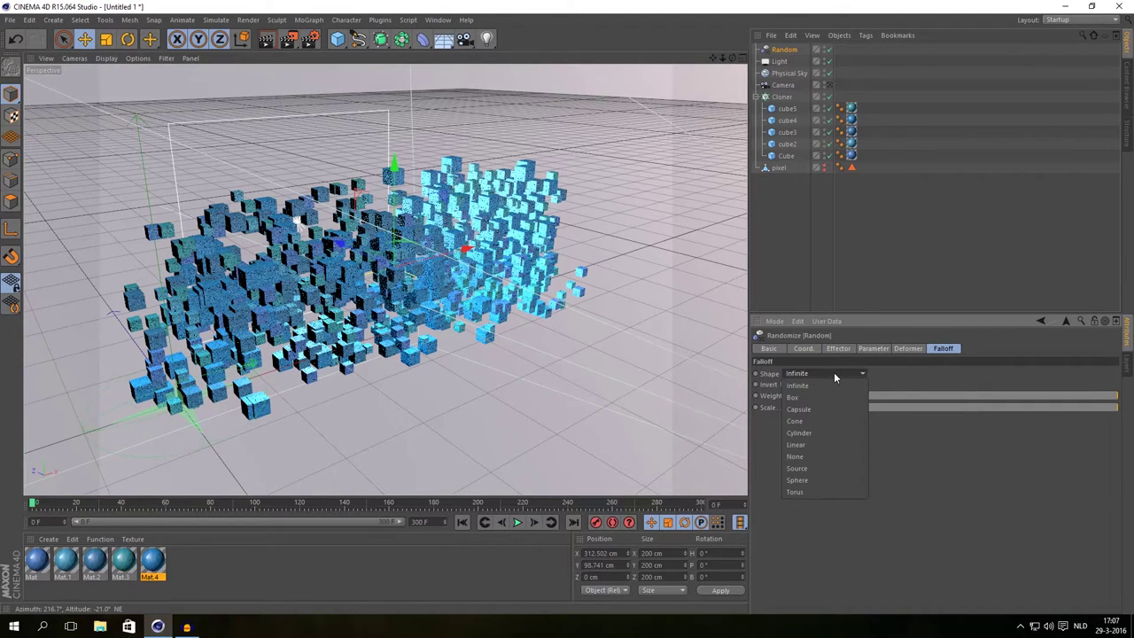
{"action": "left_click", "coordinate": [819, 480]}
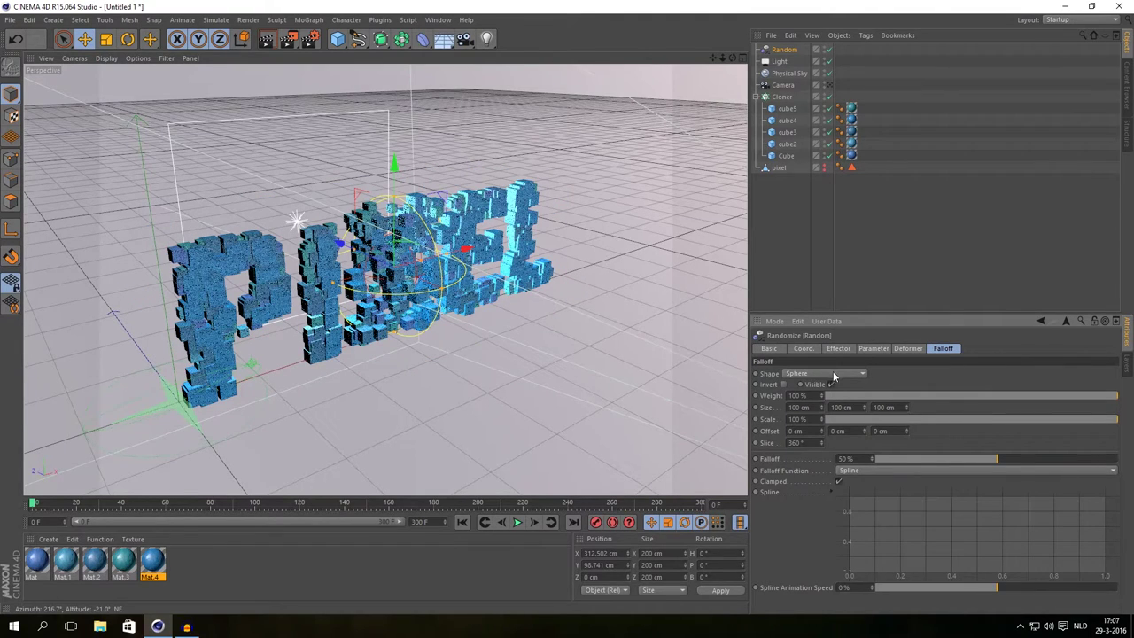
{"action": "left_click", "coordinate": [796, 375]}
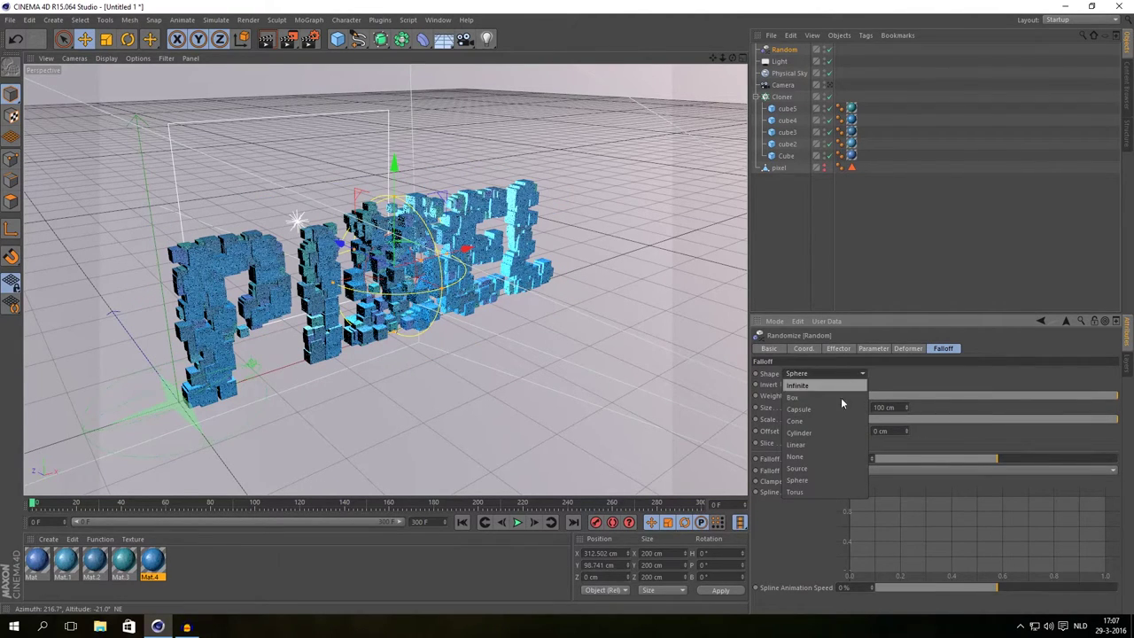
{"action": "left_click", "coordinate": [812, 479]}
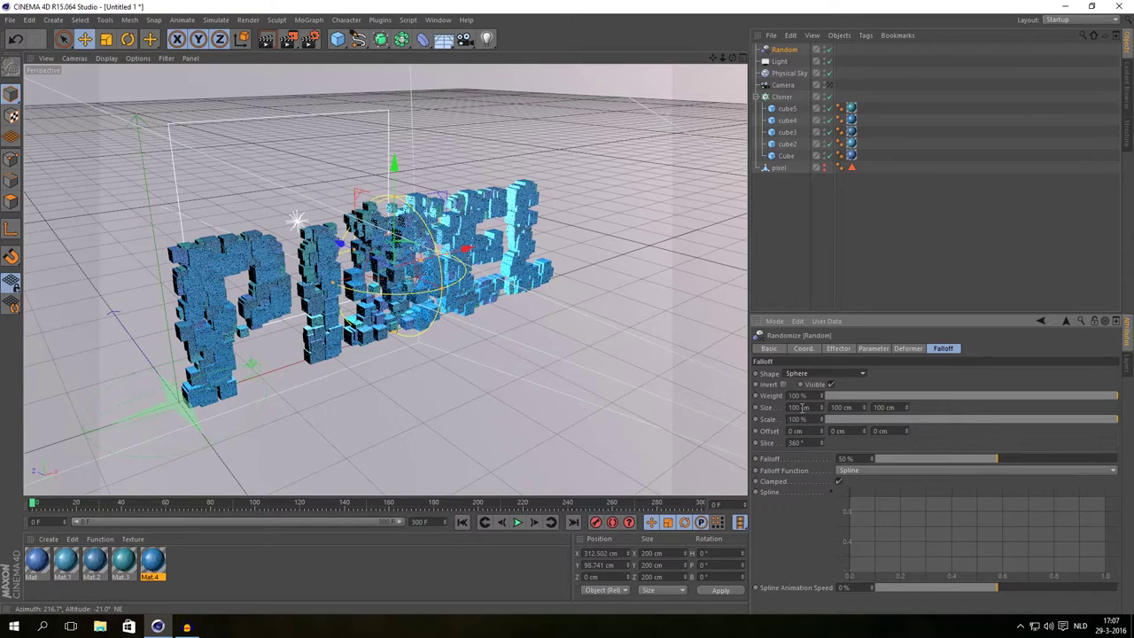
Try a flattened sphere falloff with an X size of 100 cm and a Y size of 0 cm.
{"action": "left_click_drag", "start_coordinate": [811, 408], "coordinate": [769, 416]}
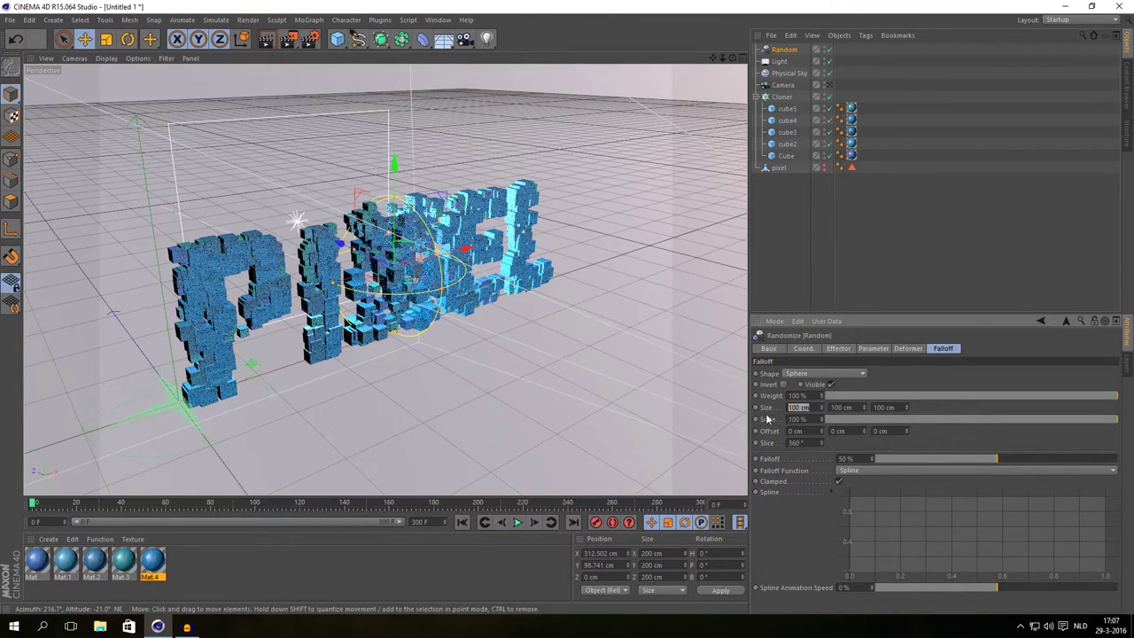
{"action": "type", "text": "0"}
{"action": "key", "text": "Return"}
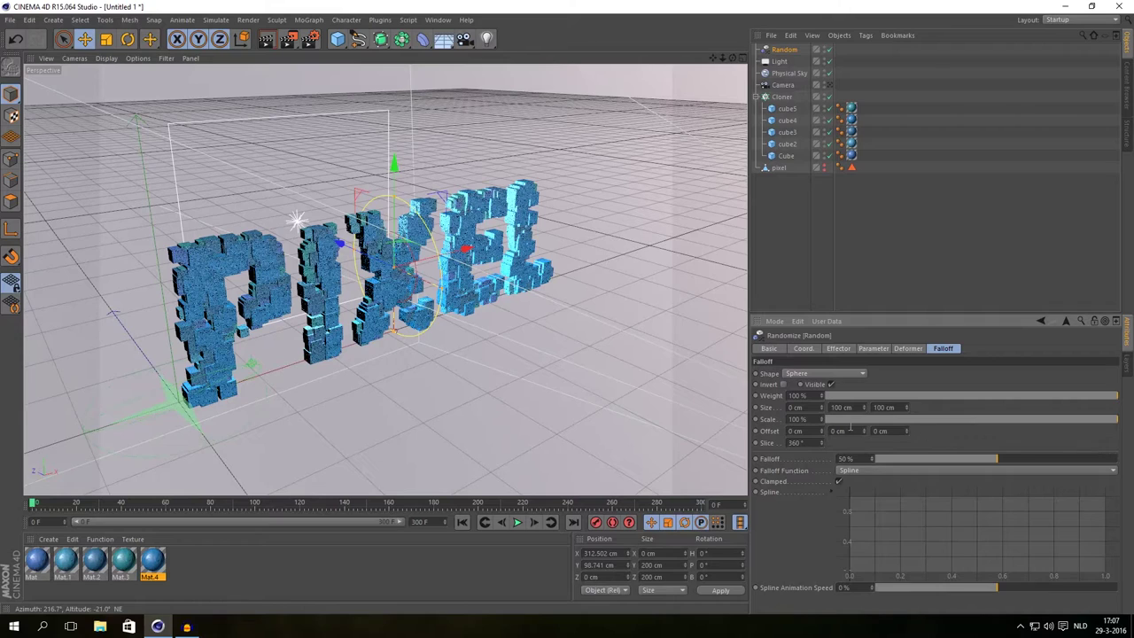
{"action": "left_click", "coordinate": [858, 407]}
{"action": "type", "text": "0"}
{"action": "key", "text": "Return"}
{"action": "left_click", "coordinate": [799, 407]}
{"action": "type", "text": "1100"}
{"action": "key", "text": "Return"}
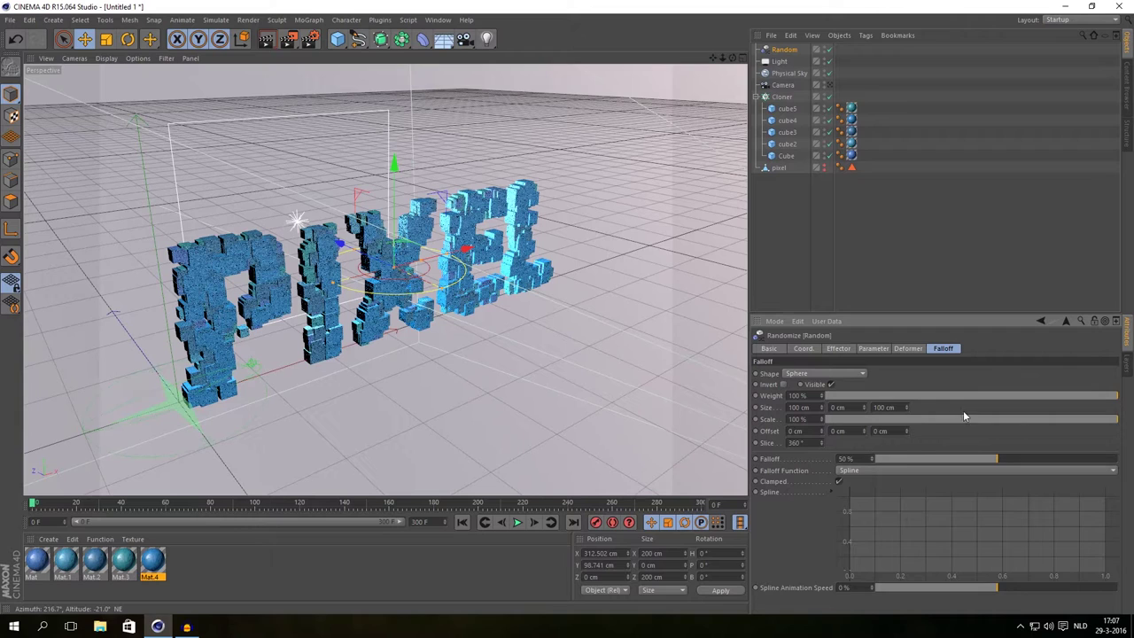
Set both the X and Y size of the Random effector's sphere falloff to 0 cm.
{"action": "mouse_move", "coordinate": [865, 407]}
{"action": "left_mouse_down"}
{"action": "mouse_move", "coordinate": [865, 375]}
{"action": "mouse_move", "coordinate": [873, 400]}
{"action": "left_mouse_up"}
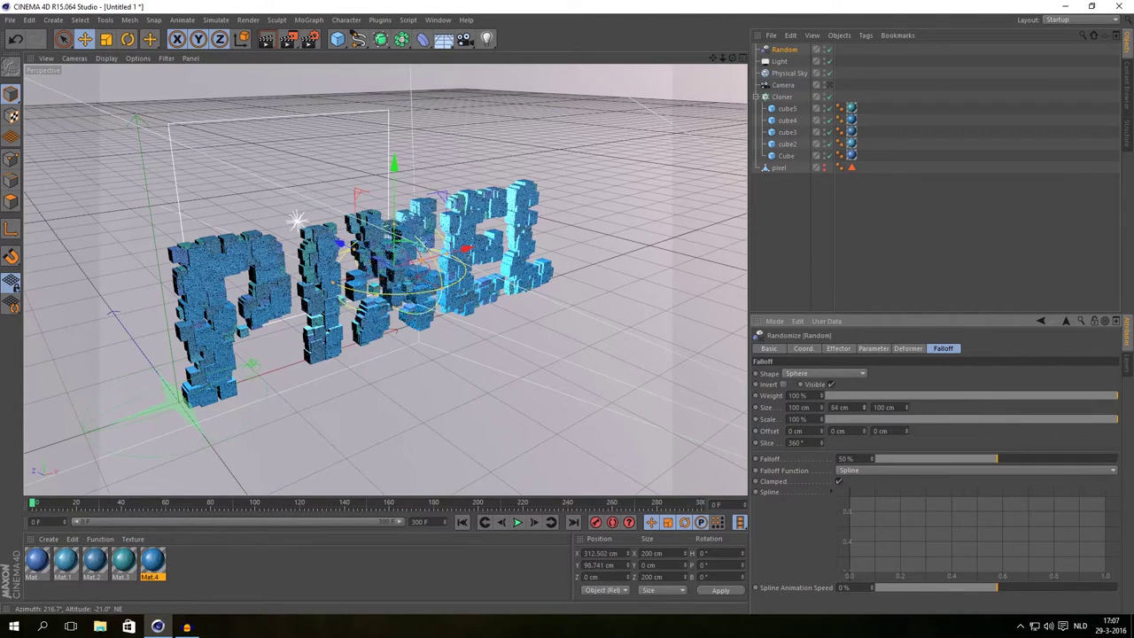
{"action": "mouse_move", "coordinate": [873, 400]}
{"action": "left_mouse_down"}
{"action": "mouse_move", "coordinate": [873, 390]}
{"action": "mouse_move", "coordinate": [873, 404]}
{"action": "left_mouse_up"}
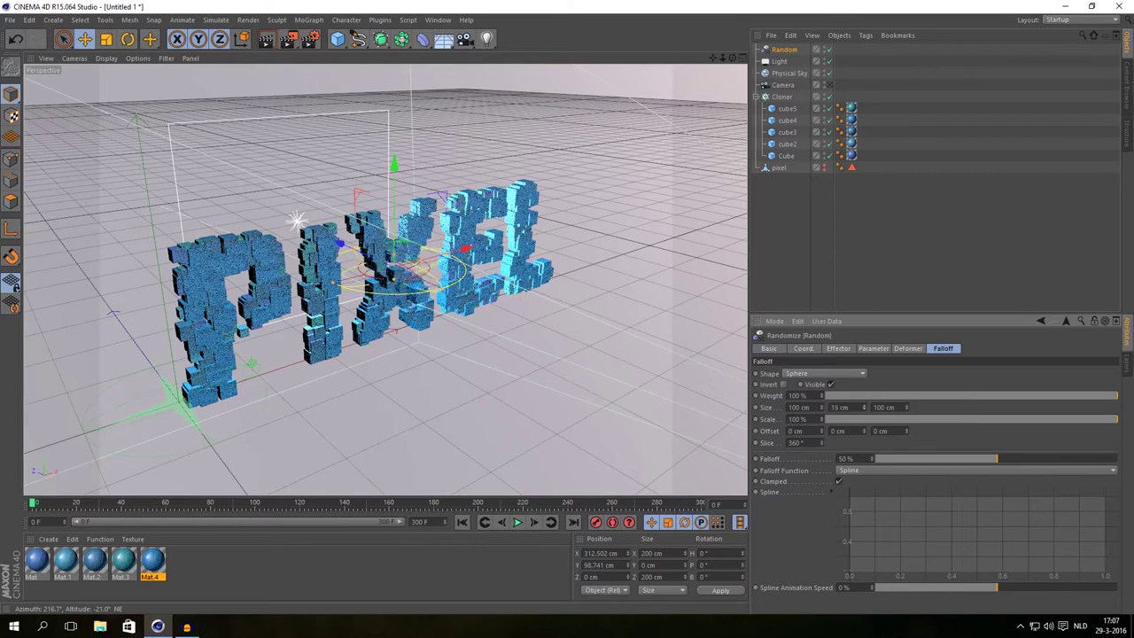
{"action": "left_click_drag", "start_coordinate": [870, 407], "coordinate": [726, 386]}
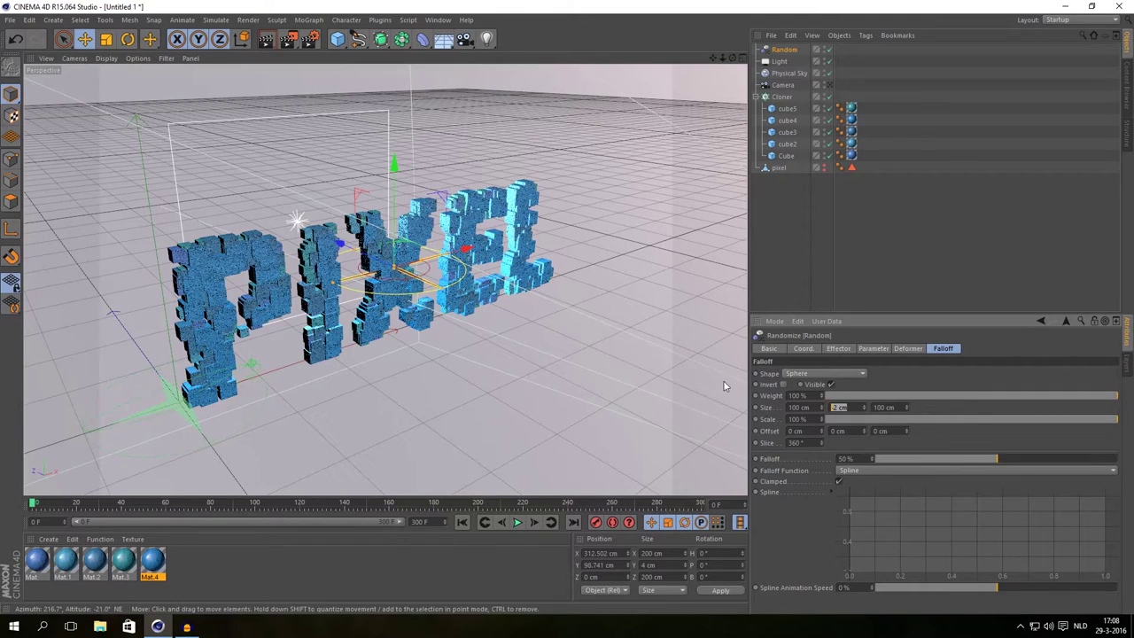
{"action": "type", "text": "0"}
{"action": "key", "text": "Return"}
{"action": "left_click_drag", "start_coordinate": [810, 408], "coordinate": [714, 409]}
{"action": "type", "text": "0"}
{"action": "key", "text": "Return"}
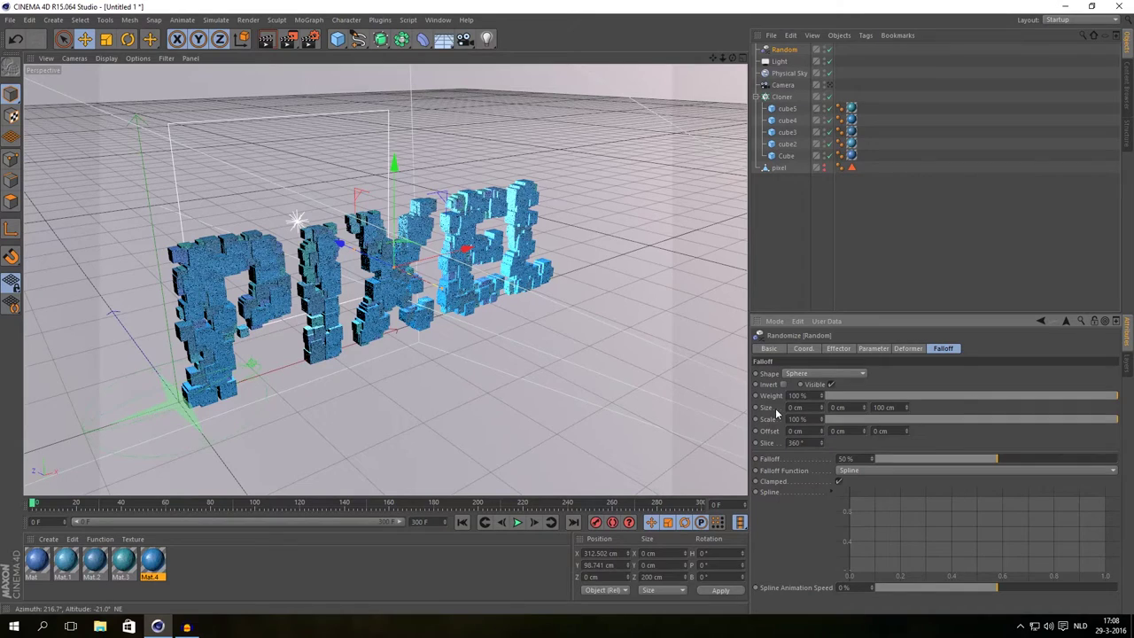
Set the sphere falloff's Z size to 250 cm and its scale to 170%.
{"action": "left_click", "coordinate": [886, 407]}
{"action": "type", "text": "250"}
{"action": "key", "text": "Return"}
{"action": "left_click_drag", "start_coordinate": [822, 419], "coordinate": [739, 417]}
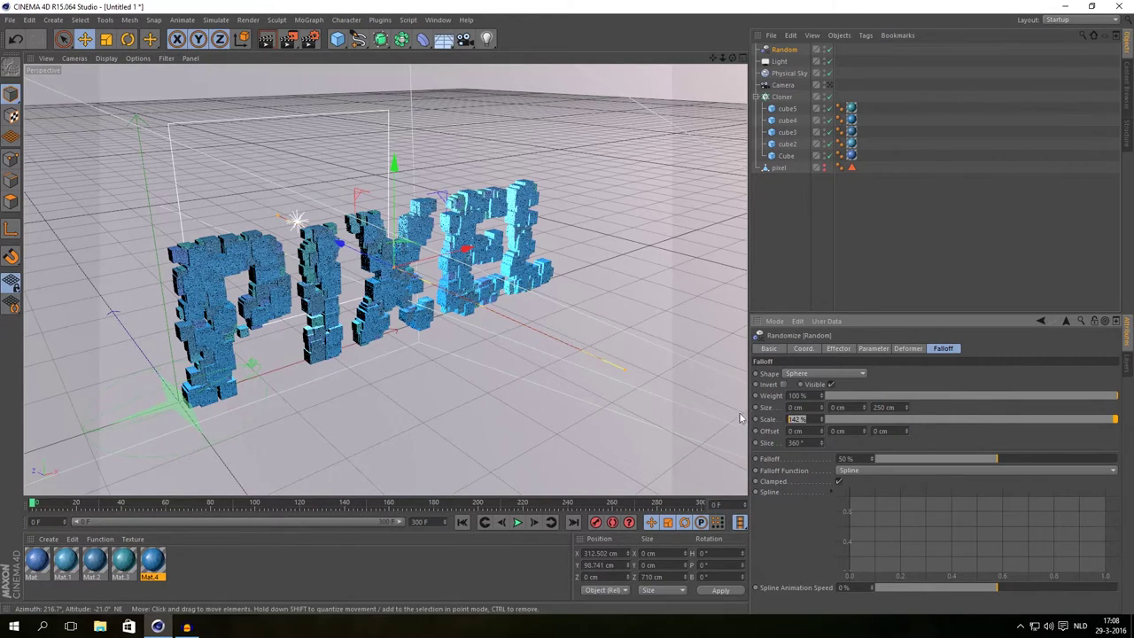
{"action": "type", "text": "170"}
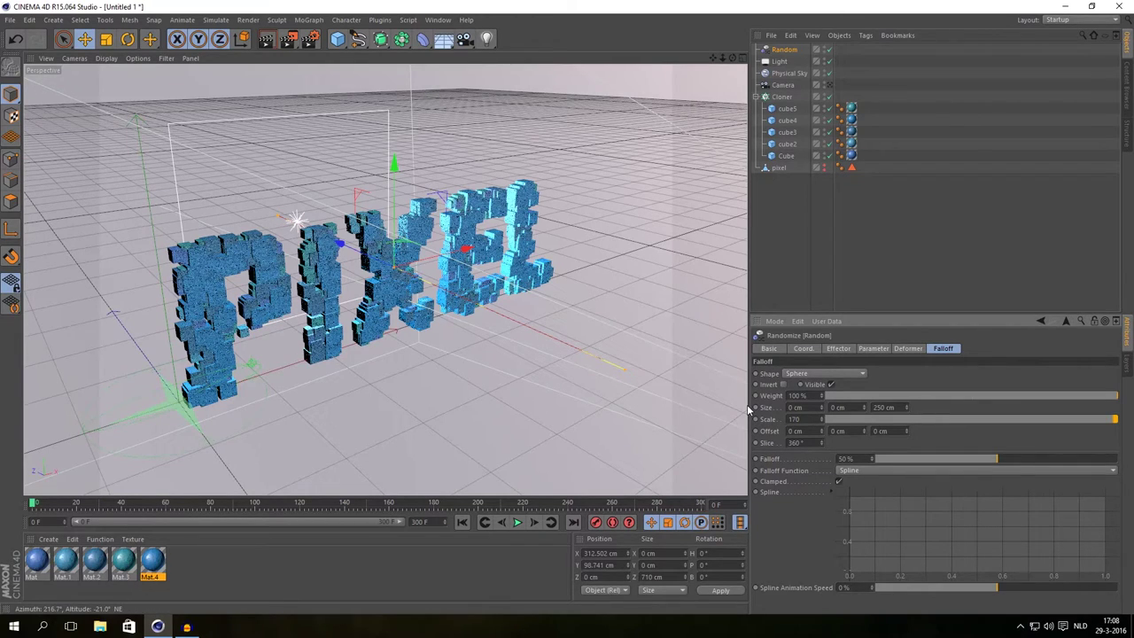
{"action": "key", "text": "Return"}
Set the Random effector's falloff amount to 65% and invert the falloff.
{"action": "left_click_drag", "start_coordinate": [1008, 456], "coordinate": [1034, 458]}
{"action": "left_click", "coordinate": [783, 384]}
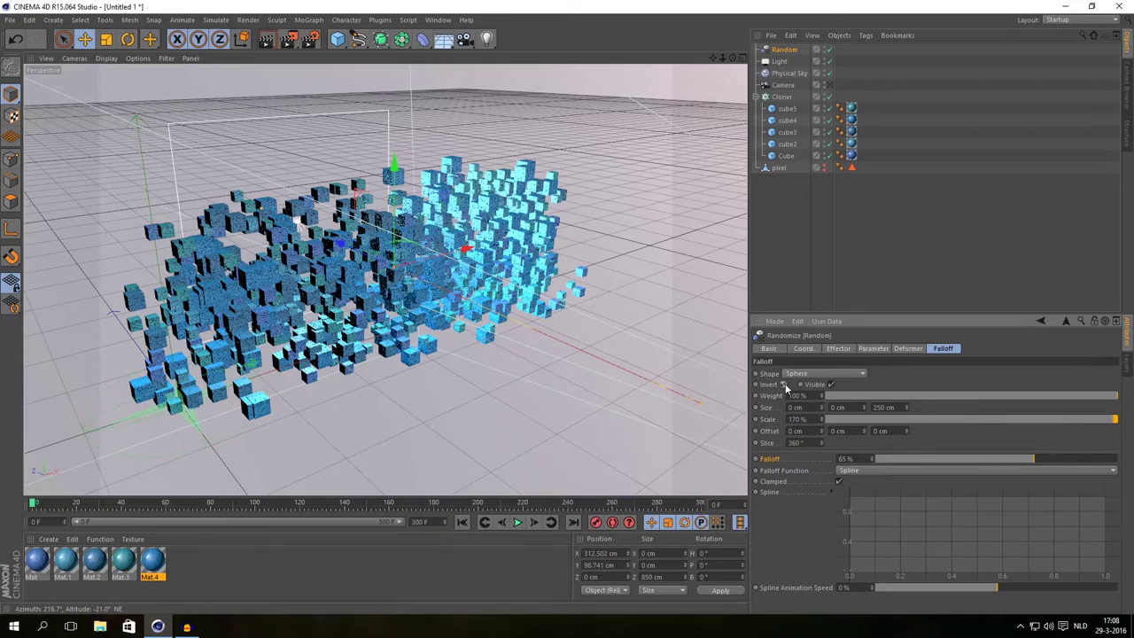
{"action": "left_click_drag", "start_coordinate": [465, 295], "coordinate": [443, 278], "text": "alt"}
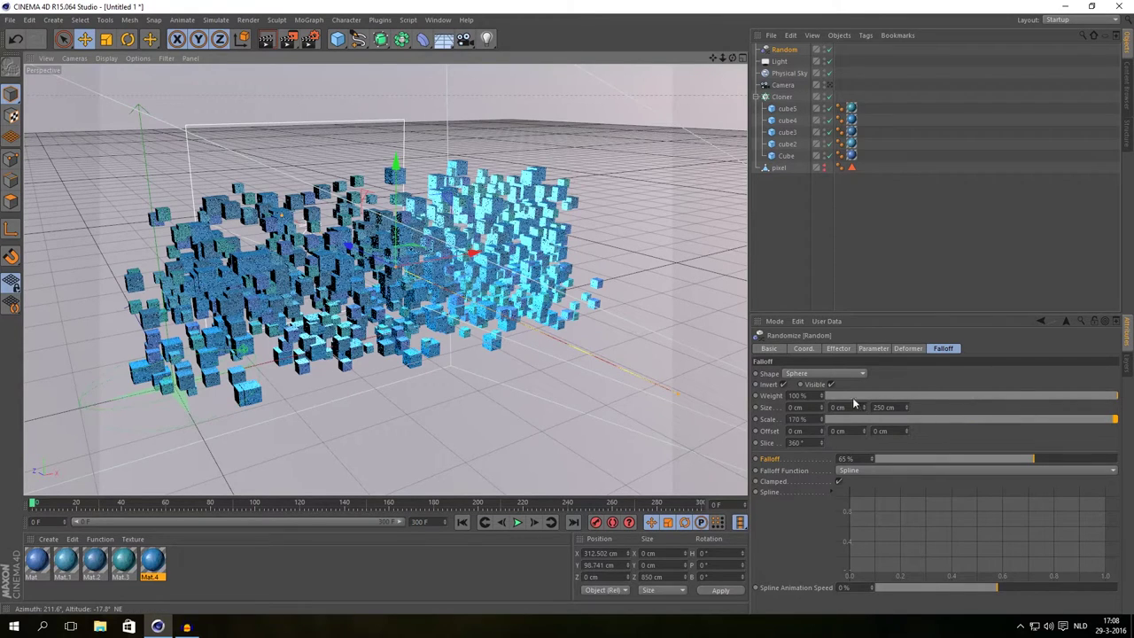
Try a different falloff weight and scale on the Random effector.
{"action": "left_click_drag", "start_coordinate": [821, 395], "coordinate": [679, 398]}
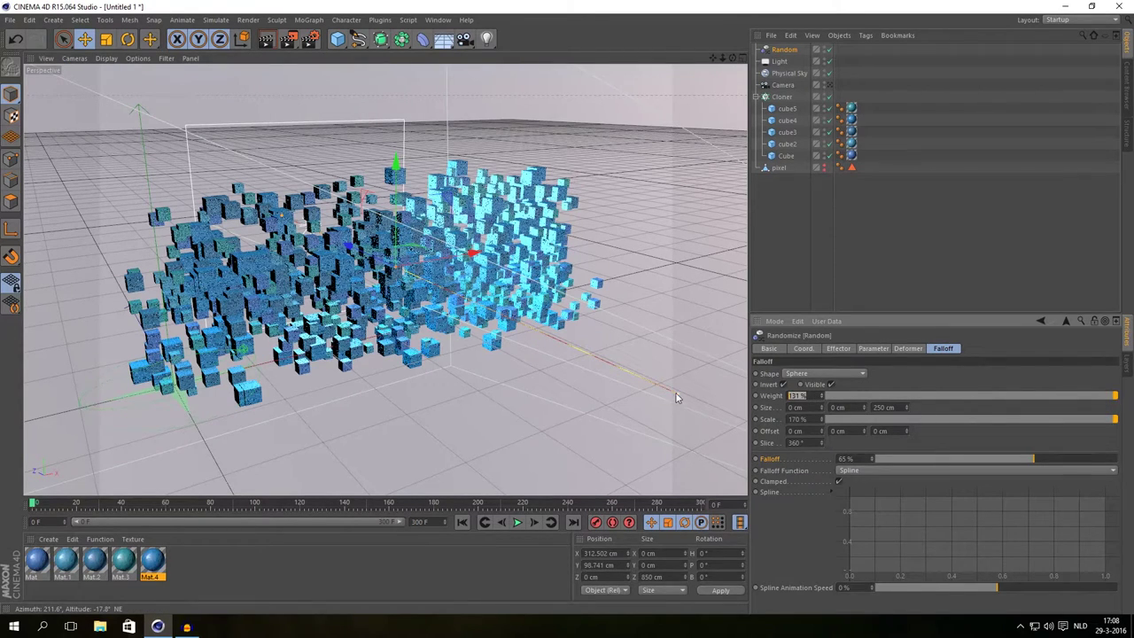
{"action": "type", "text": "100"}
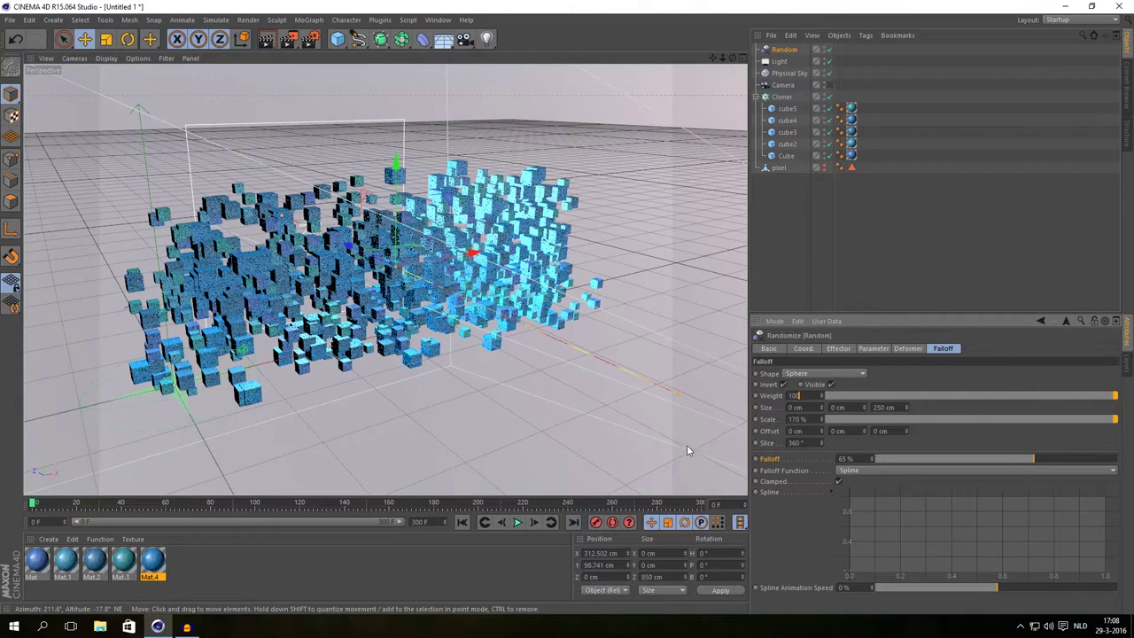
{"action": "key", "text": "Return"}
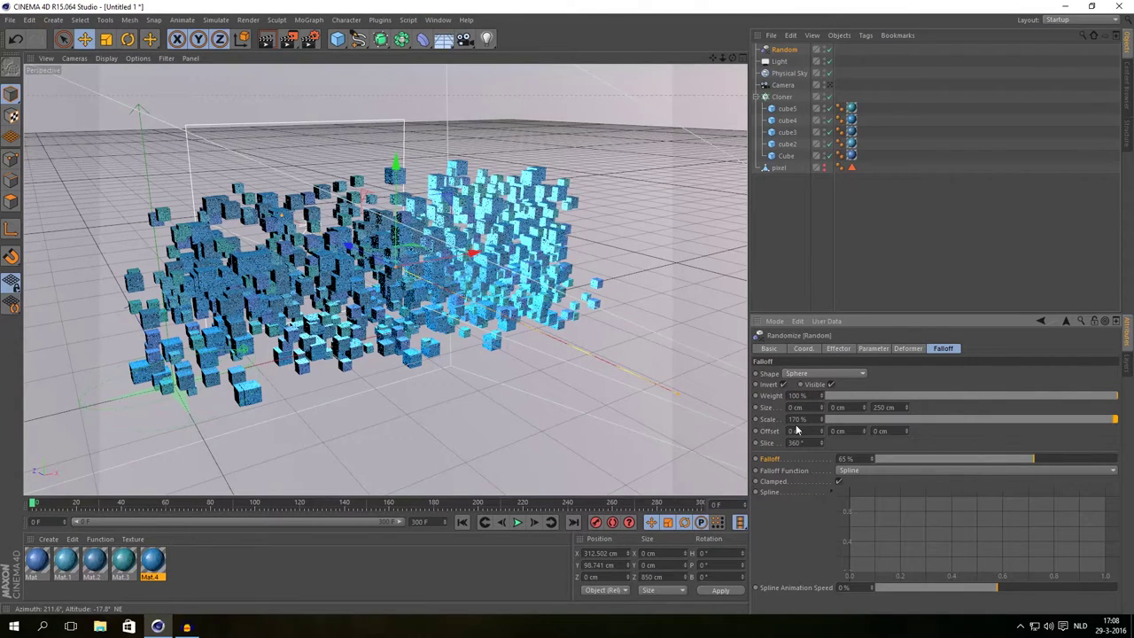
{"action": "left_click_drag", "start_coordinate": [820, 417], "coordinate": [821, 408]}
{"action": "key", "text": "ctrl+z"}
{"action": "key", "text": "ctrl+z"}
Raise the Random effector's position values to about 247 cm in X and 368 cm in Y, and set Z to 1500 cm.
{"action": "left_click", "coordinate": [862, 350]}
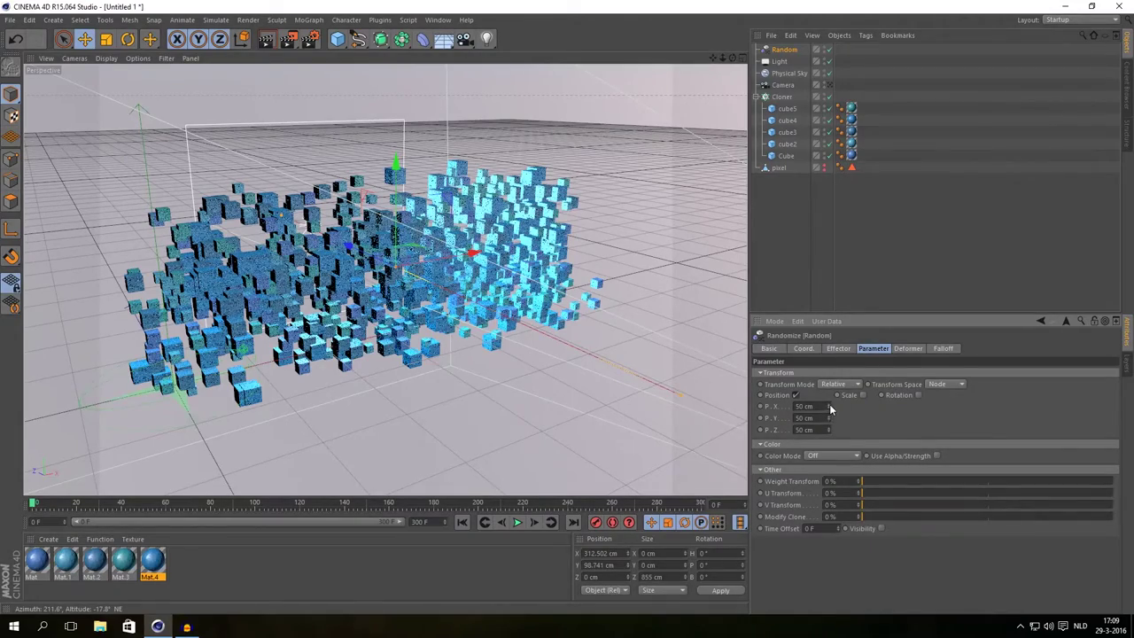
{"action": "left_click_drag", "start_coordinate": [830, 406], "coordinate": [929, 406]}
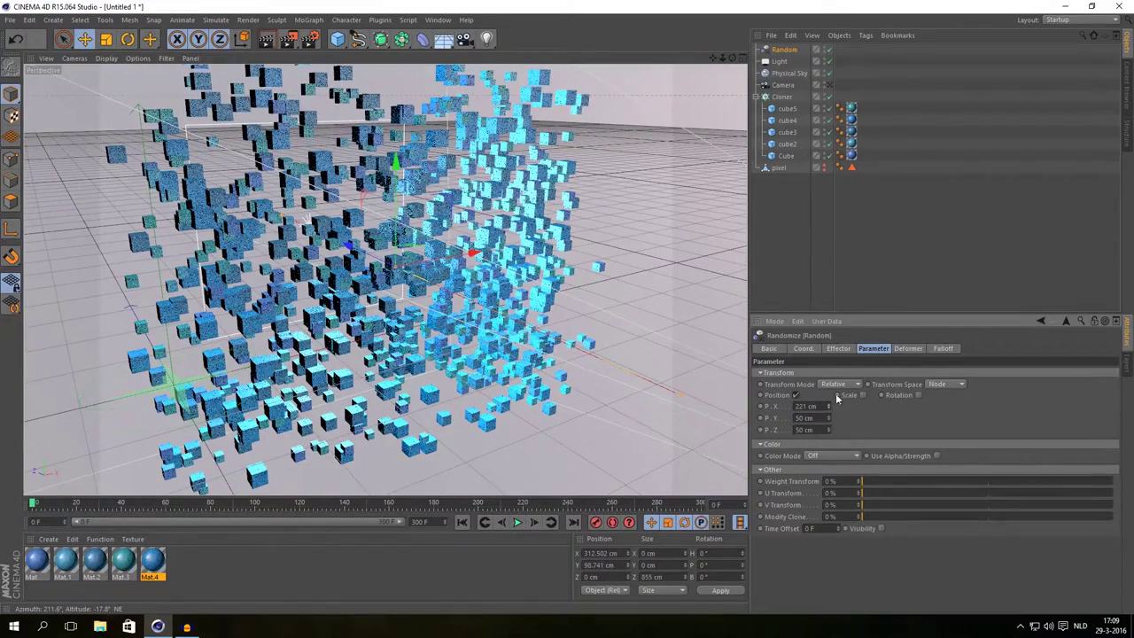
{"action": "mouse_move", "coordinate": [830, 406]}
{"action": "left_mouse_down"}
{"action": "mouse_move", "coordinate": [831, 431]}
{"action": "mouse_move", "coordinate": [828, 422]}
{"action": "left_mouse_up"}
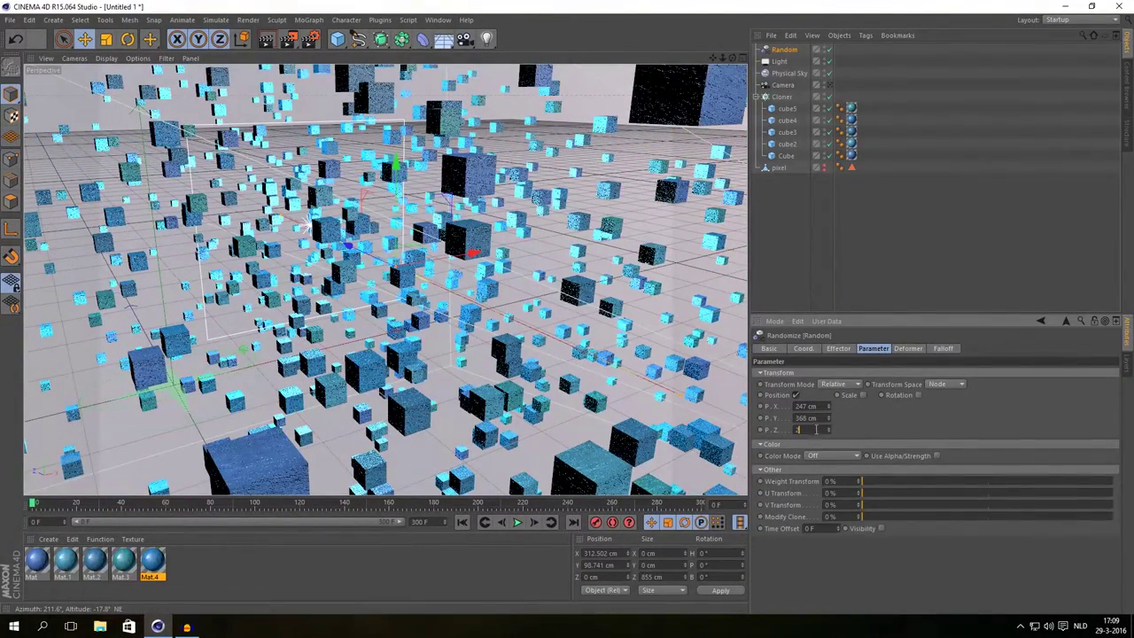
{"action": "type", "text": "6500"}
{"action": "key", "text": "Return"}
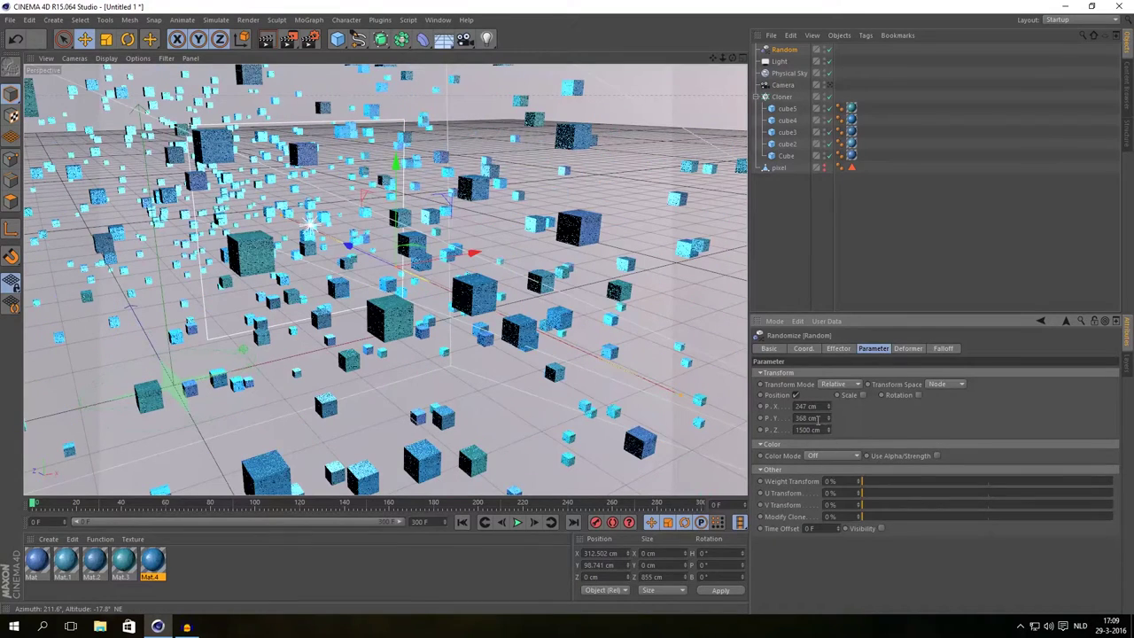
Set the Random effector's Y position value to 1000 cm and its X position value to 800 cm.
{"action": "key", "text": "shift+Tab"}
{"action": "type", "text": "1000"}
{"action": "key", "text": "Return"}
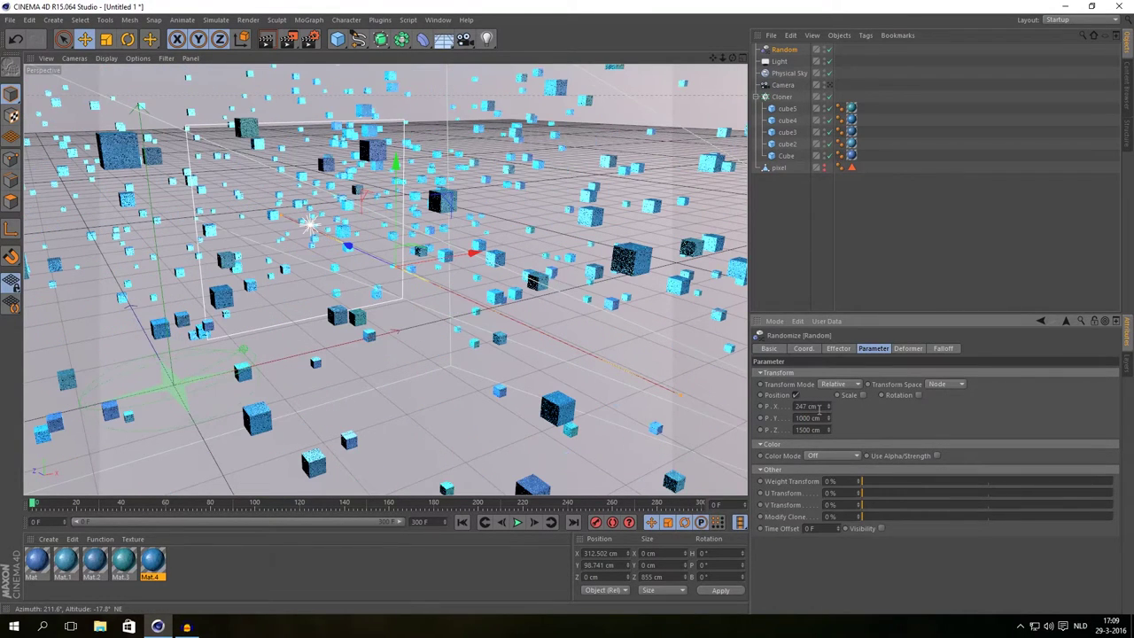
{"action": "key", "text": "shift+Tab"}
{"action": "type", "text": "8"}
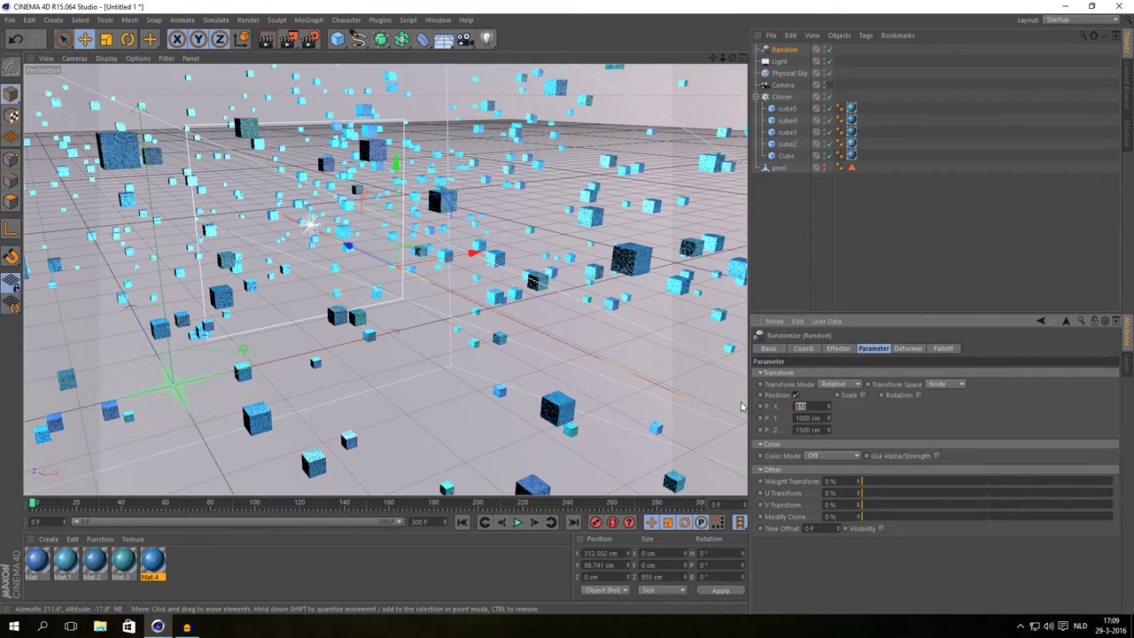
{"action": "type", "text": "00"}
{"action": "key", "text": "Return"}
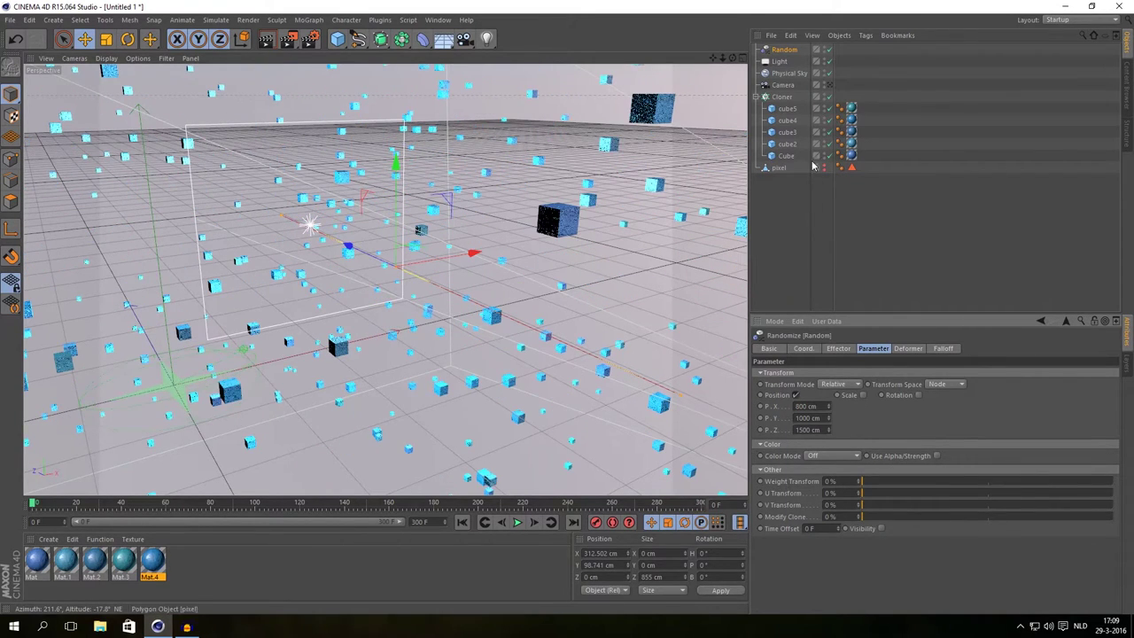
Look through the scene camera and add a keyframe for the Random effector's falloff size at frame 0.
{"action": "left_click", "coordinate": [830, 85]}
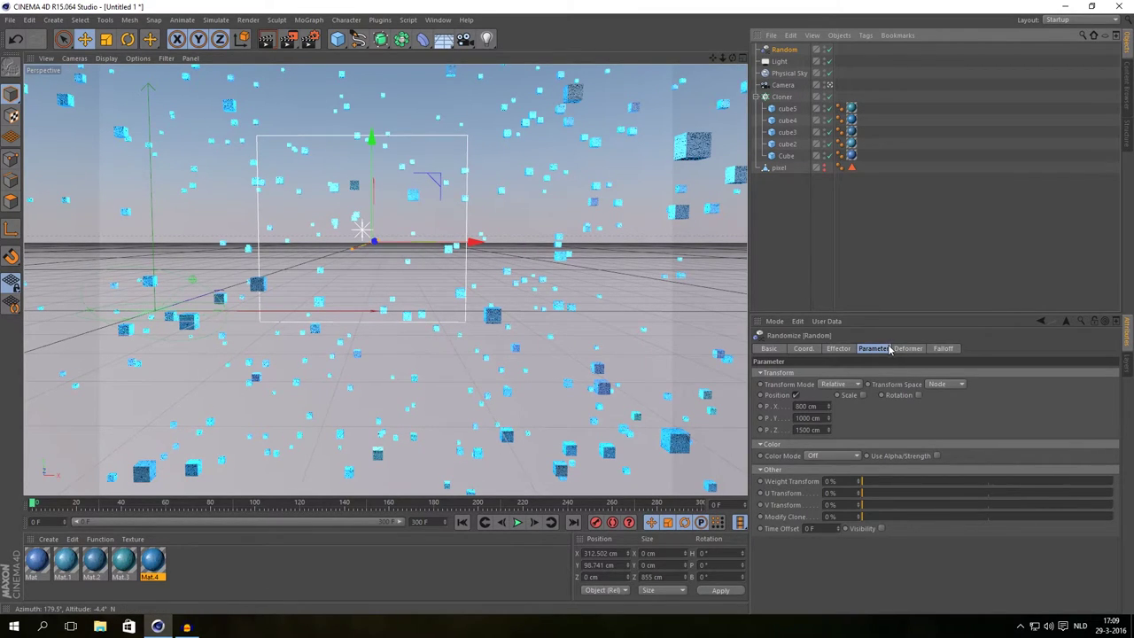
{"action": "left_click", "coordinate": [836, 348]}
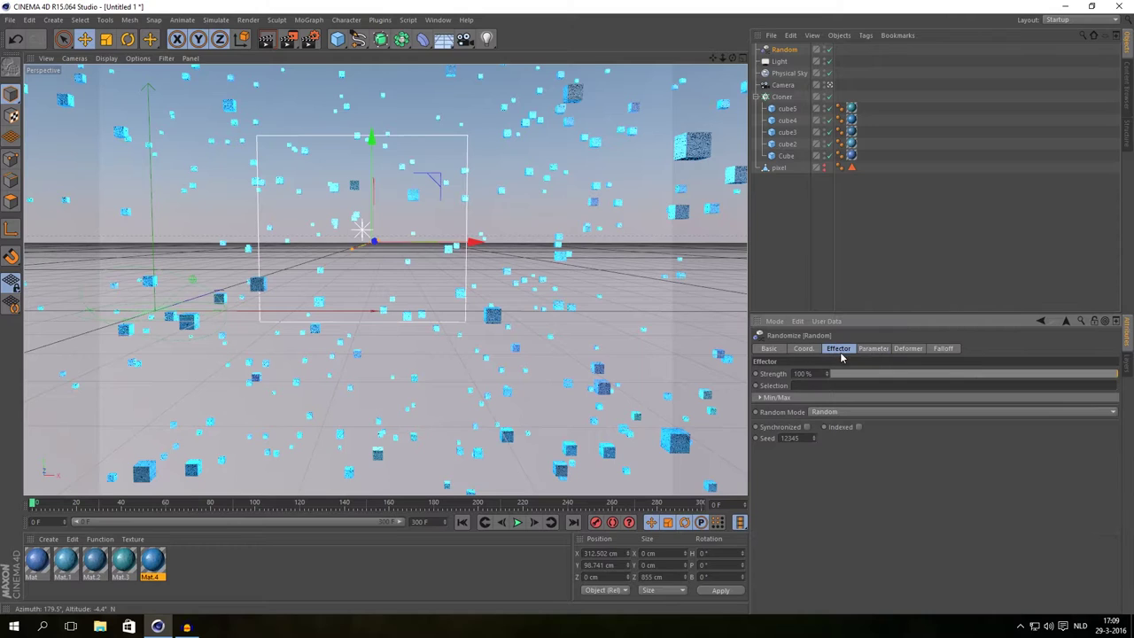
{"action": "left_click", "coordinate": [900, 350]}
{"action": "left_click", "coordinate": [945, 350]}
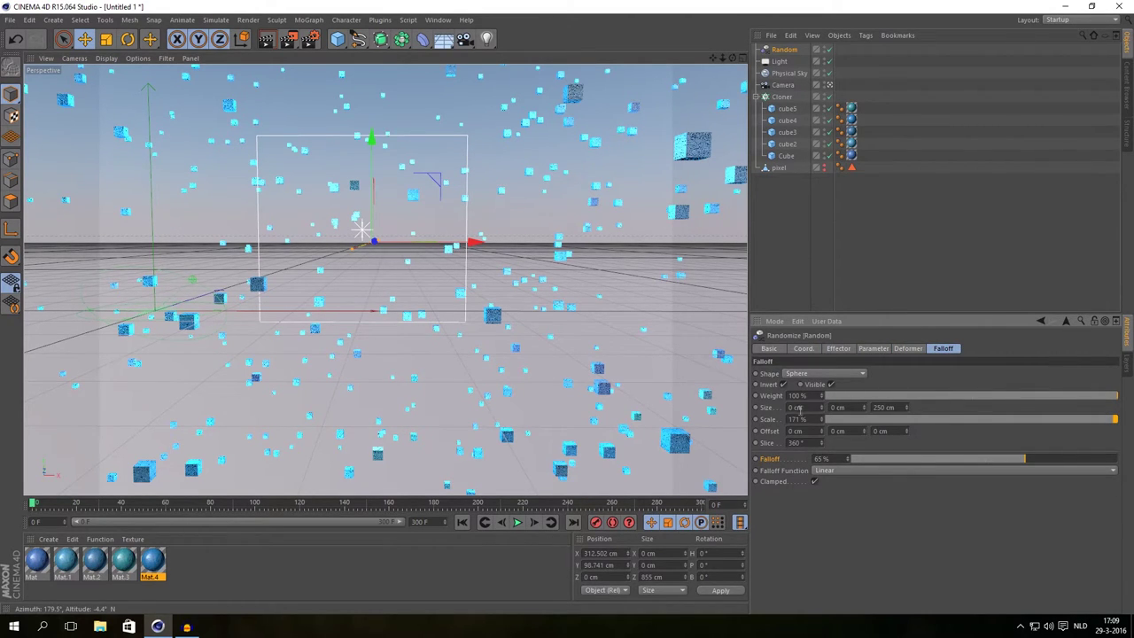
{"action": "right_click", "coordinate": [758, 410]}
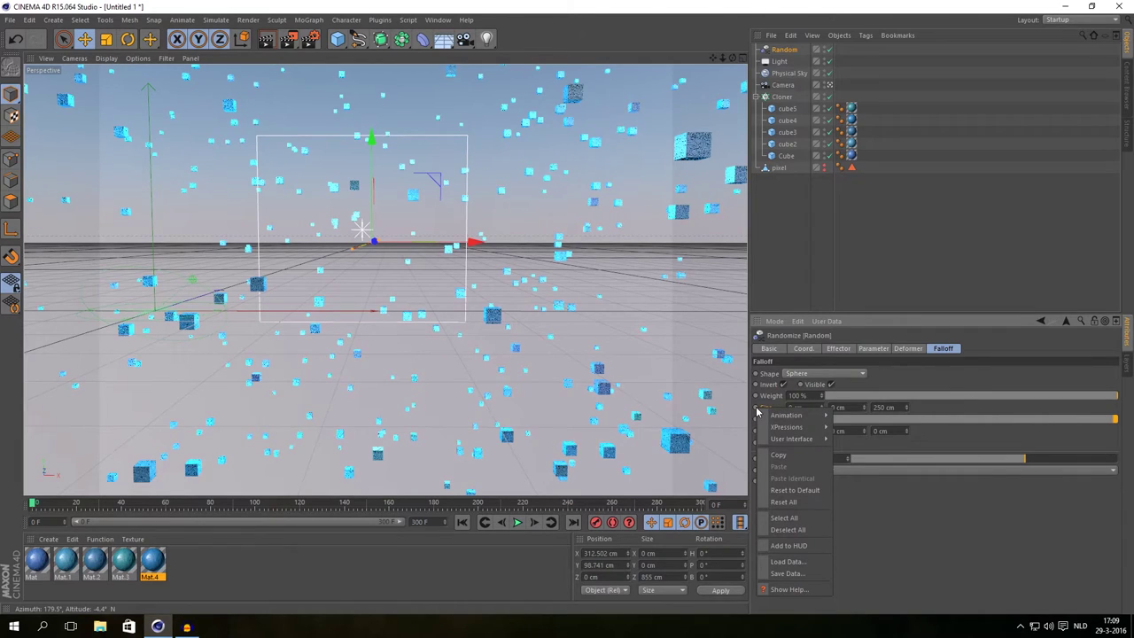
{"action": "mouse_move", "coordinate": [773, 417]}
{"action": "left_click", "coordinate": [856, 416]}
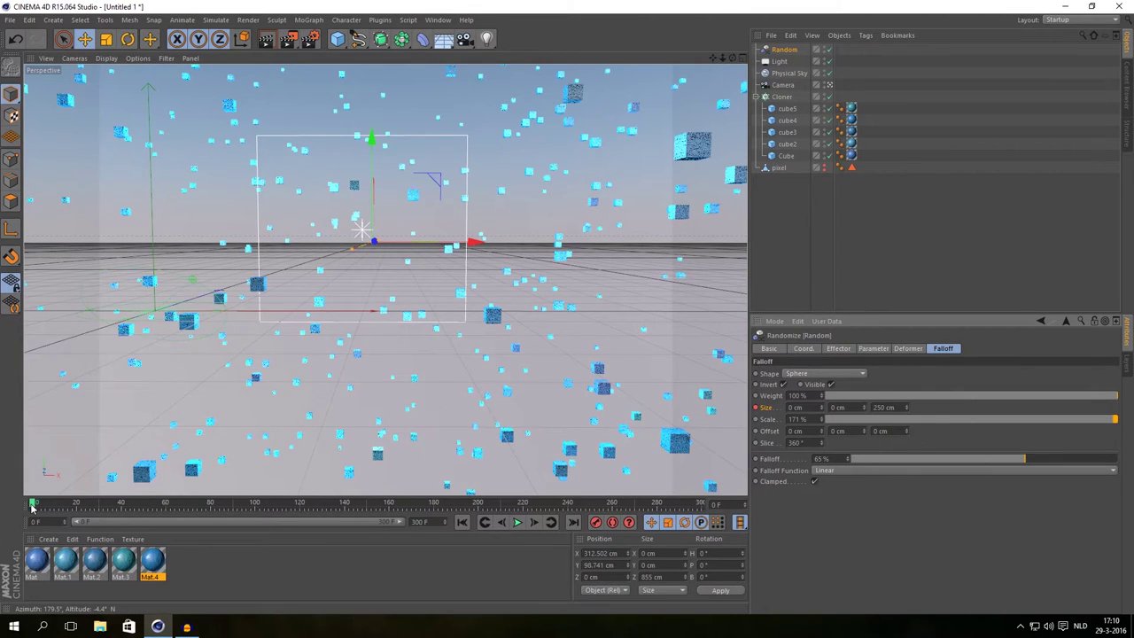
At frame 300, set the sphere falloff's X size to 500 cm and its Y size to 300 cm.
{"action": "left_click_drag", "start_coordinate": [32, 506], "coordinate": [1055, 542]}
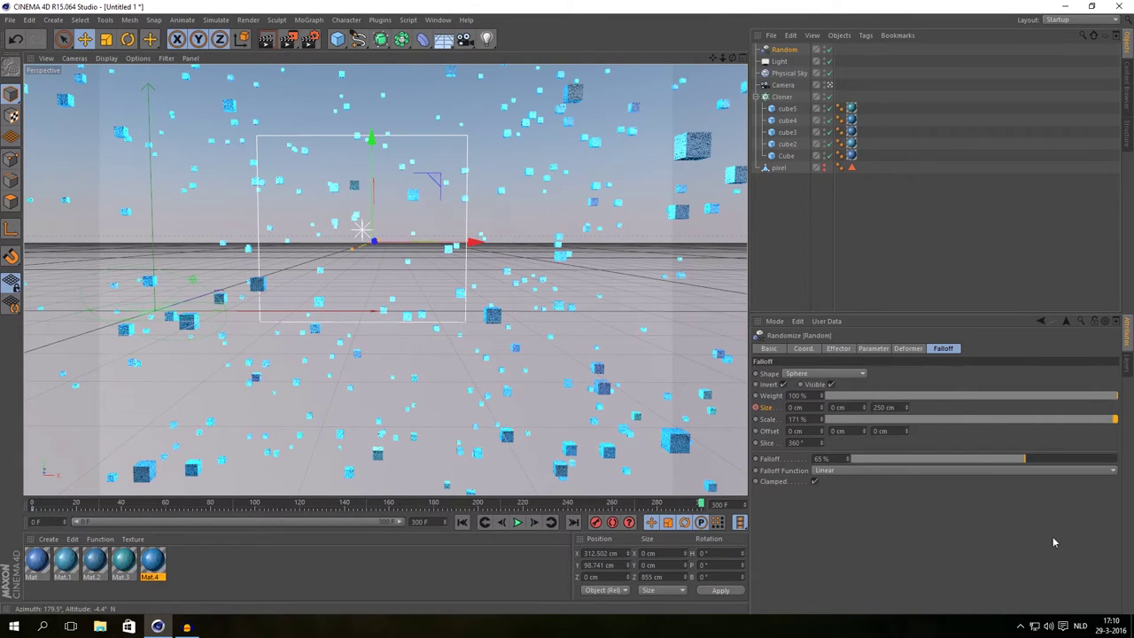
{"action": "double_click", "coordinate": [795, 407]}
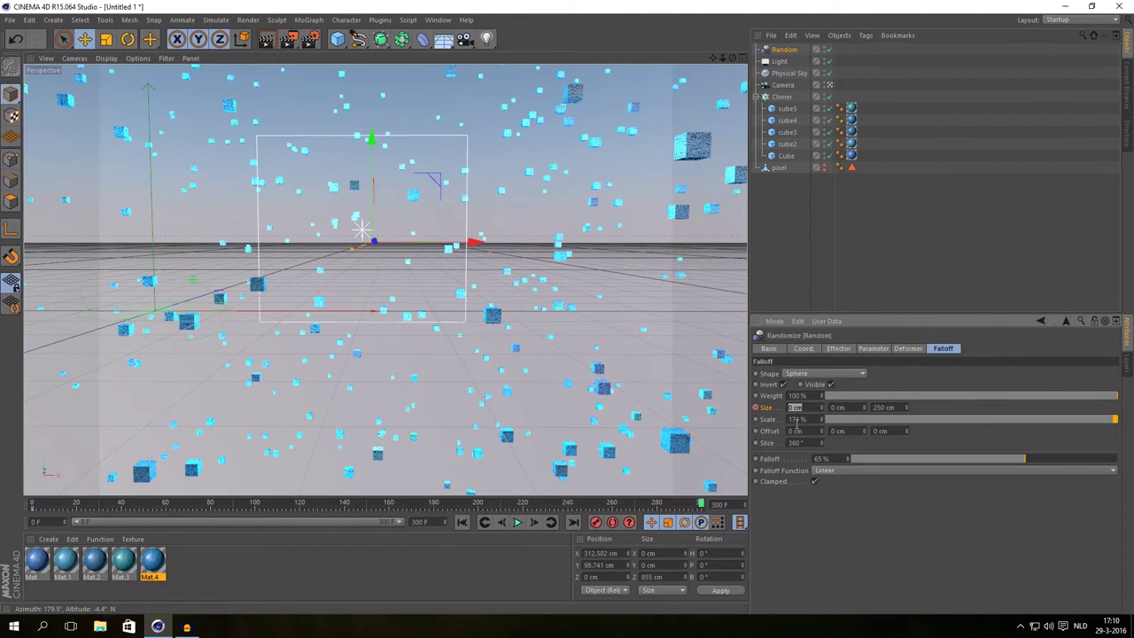
{"action": "type", "text": "500"}
{"action": "key", "text": "Return"}
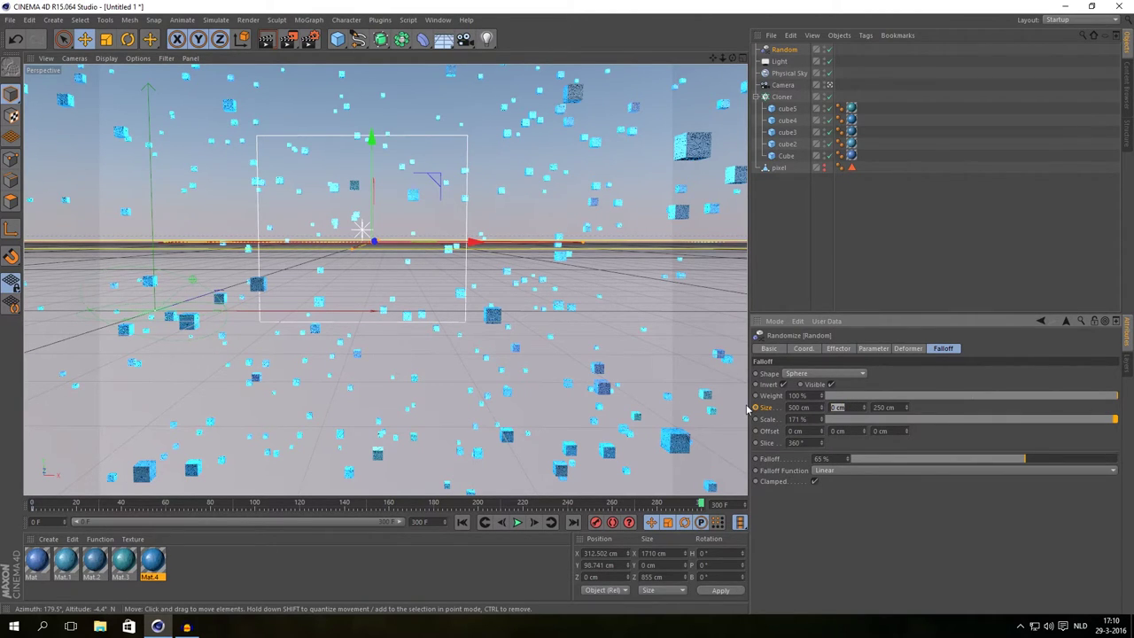
{"action": "type", "text": "300"}
{"action": "key", "text": "Return"}
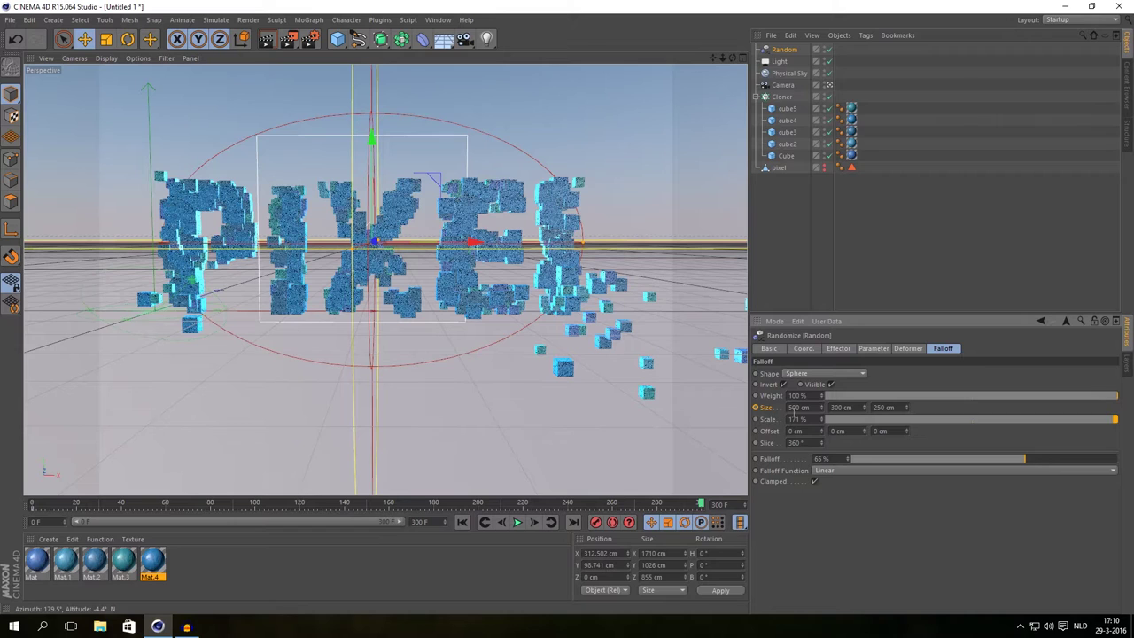
Enlarge the sphere falloff to a Y size of 450 cm and an X size of 650 cm.
{"action": "mouse_move", "coordinate": [867, 411]}
{"action": "left_mouse_down"}
{"action": "mouse_move", "coordinate": [917, 377]}
{"action": "mouse_move", "coordinate": [861, 408]}
{"action": "left_mouse_up"}
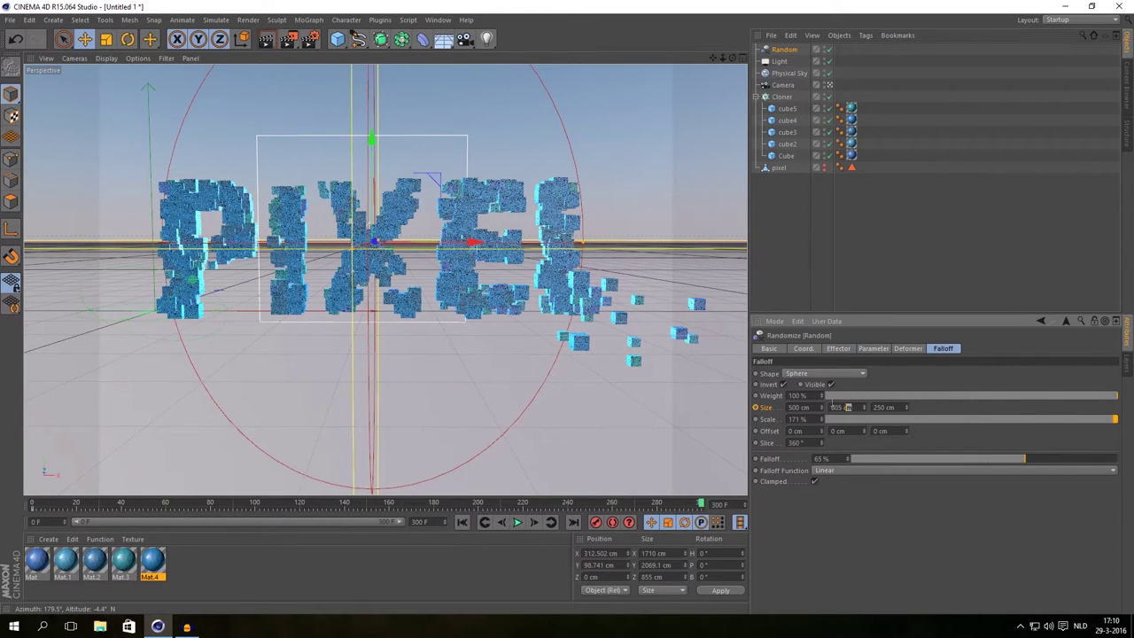
{"action": "type", "text": "450"}
{"action": "key", "text": "Return"}
{"action": "left_click_drag", "start_coordinate": [814, 408], "coordinate": [813, 407]}
{"action": "left_click", "coordinate": [814, 407]}
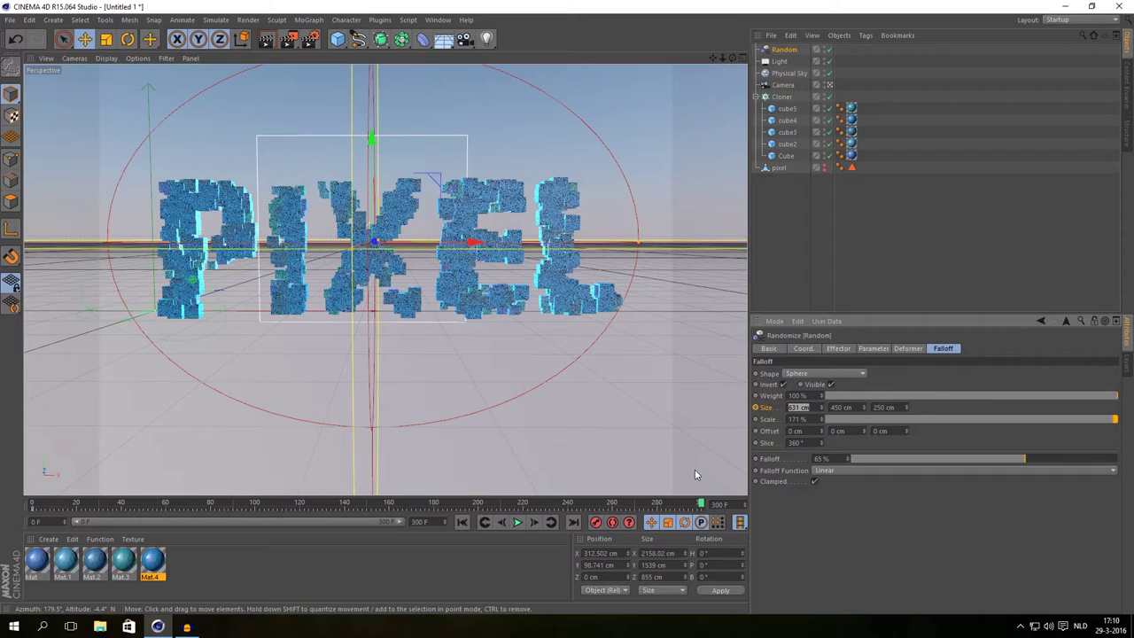
{"action": "type", "text": "650"}
{"action": "key", "text": "Return"}
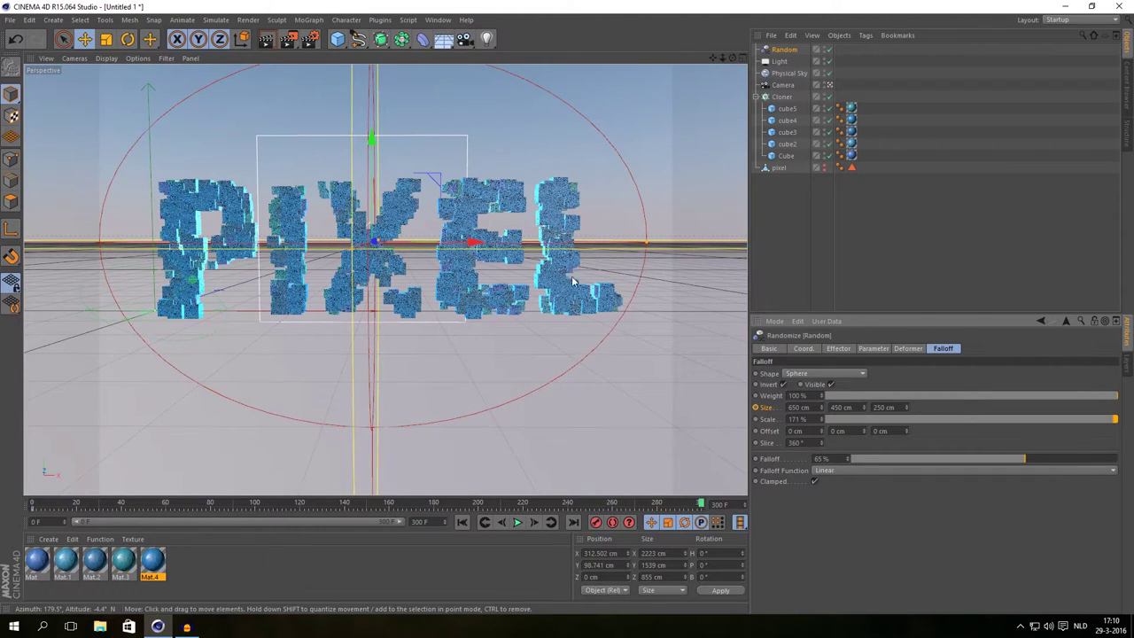
Return to frame 300 and set the sphere falloff's X size to 600 cm and its Y size to 500 cm.
{"action": "left_click", "coordinate": [700, 503]}
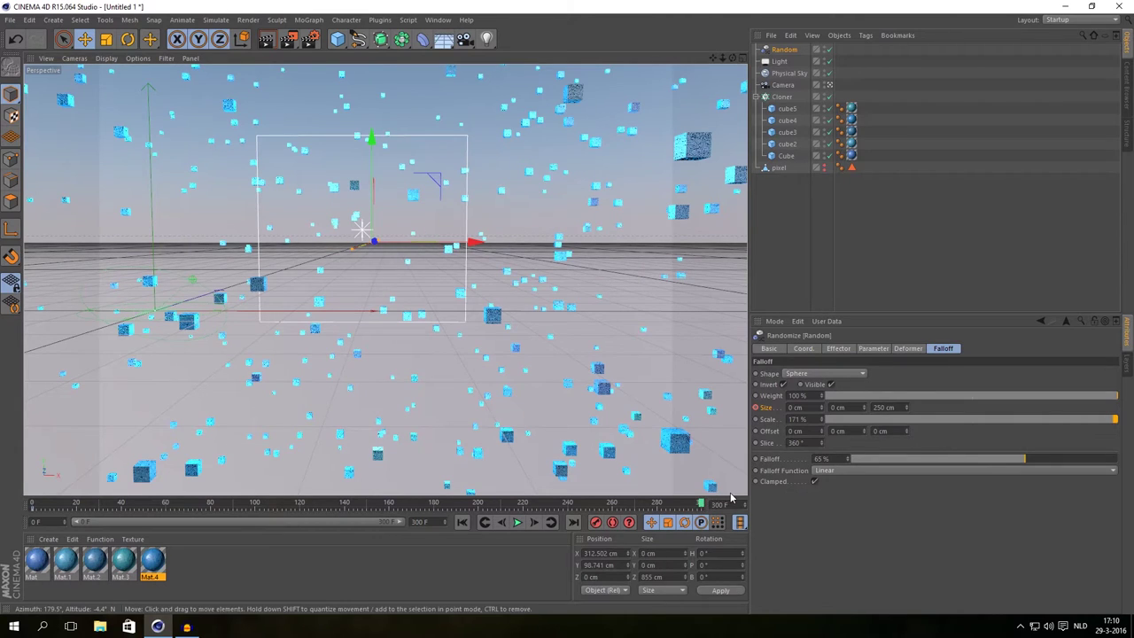
{"action": "mouse_move", "coordinate": [701, 505]}
{"action": "left_mouse_down"}
{"action": "mouse_move", "coordinate": [2, 490]}
{"action": "mouse_move", "coordinate": [700, 504]}
{"action": "left_mouse_up"}
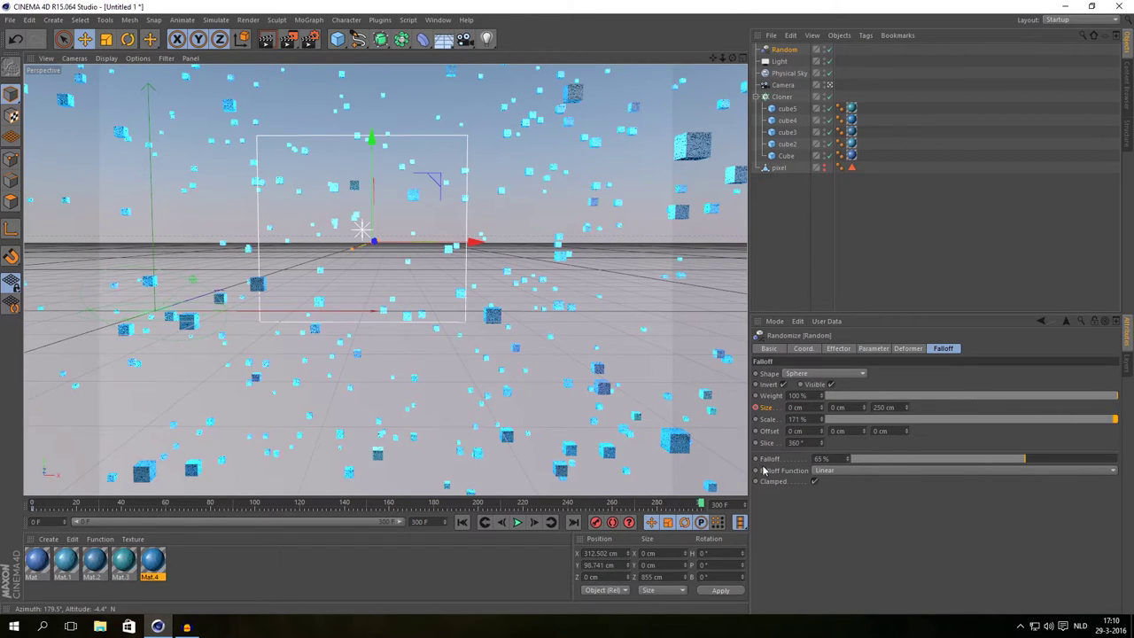
{"action": "left_click_drag", "start_coordinate": [699, 504], "coordinate": [905, 485]}
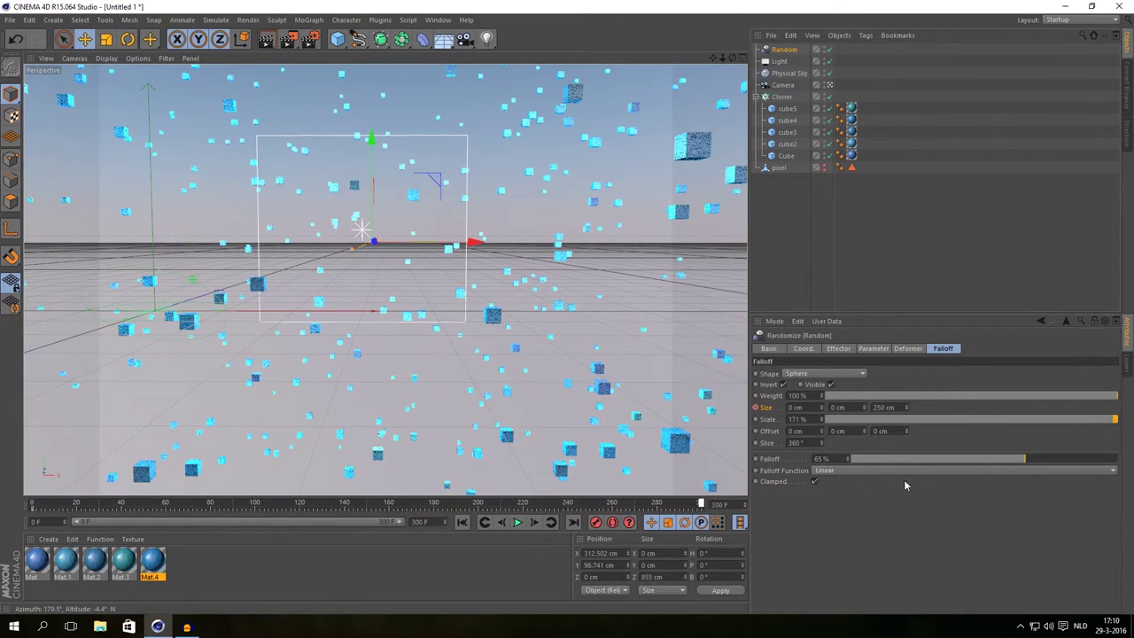
{"action": "double_click", "coordinate": [797, 408]}
{"action": "type", "text": "500"}
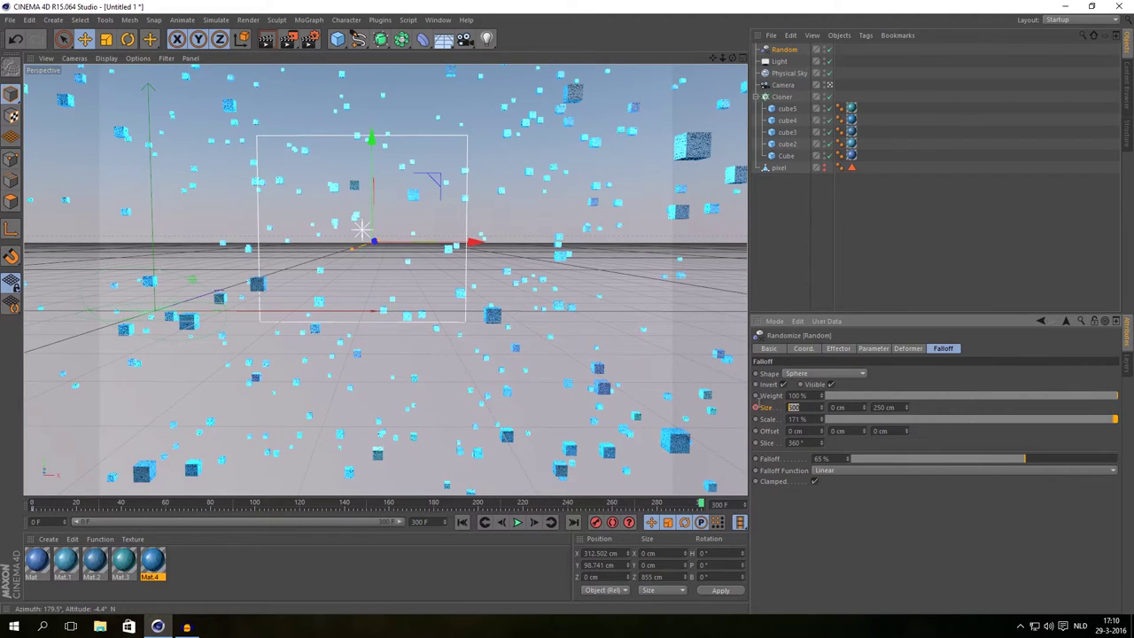
{"action": "key", "text": "Return"}
{"action": "type", "text": "500"}
{"action": "key", "text": "Return"}
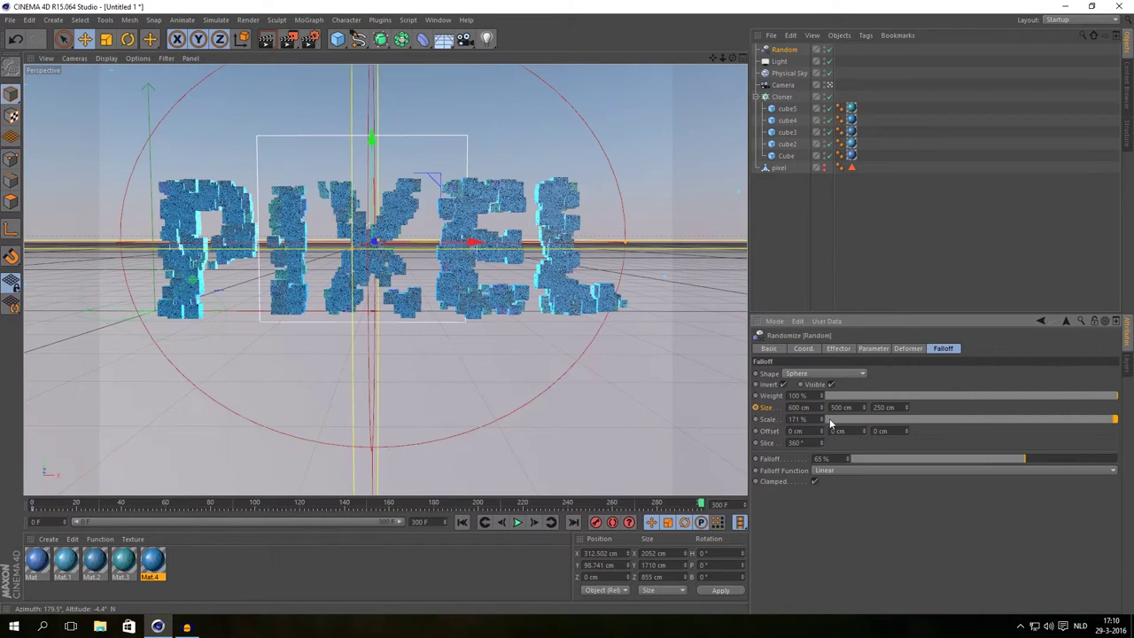
Set the sphere falloff to 700 cm in X and 500 cm in Y, and add a size keyframe at frame 300.
{"action": "left_click_drag", "start_coordinate": [866, 410], "coordinate": [735, 398]}
{"action": "type", "text": "50"}
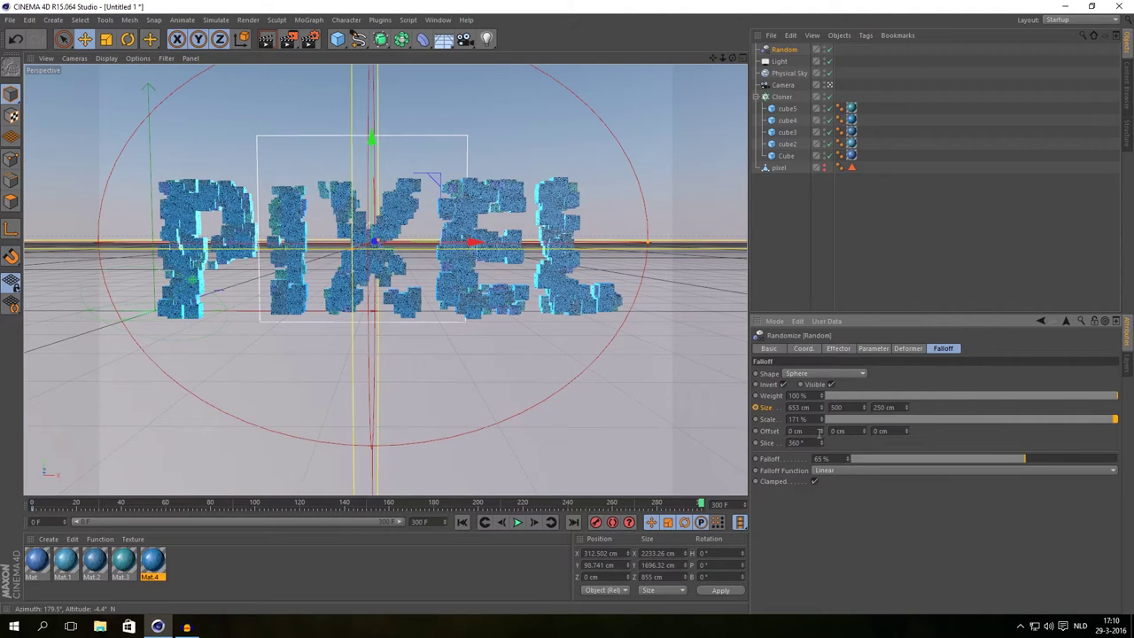
{"action": "type", "text": "0"}
{"action": "key", "text": "Return"}
{"action": "type", "text": "700"}
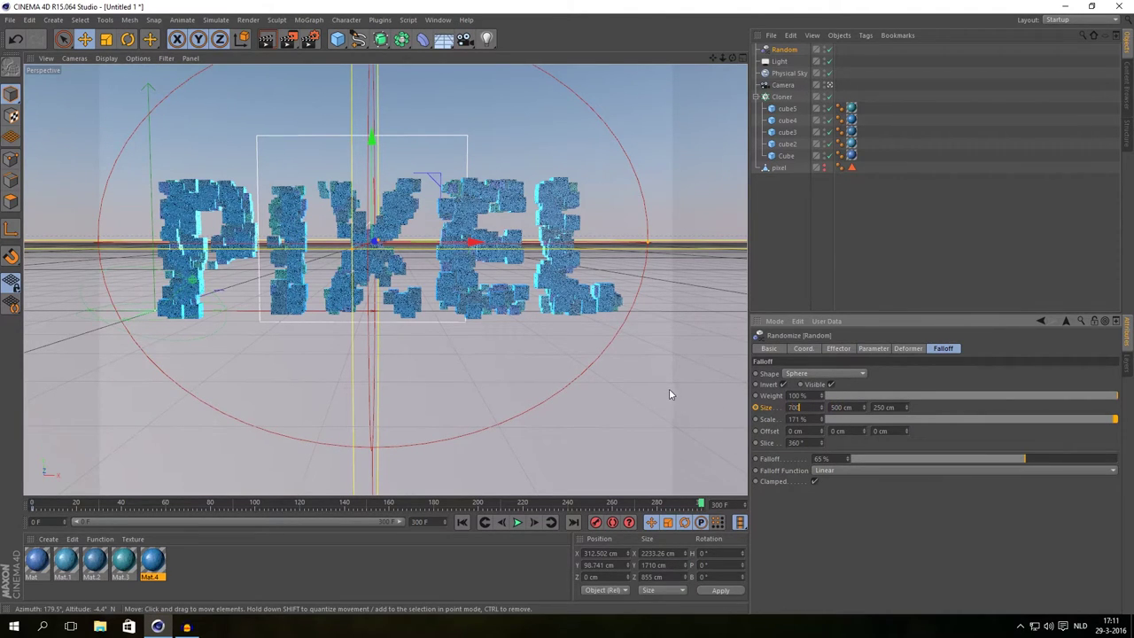
{"action": "key", "text": "Return"}
{"action": "right_click", "coordinate": [760, 411]}
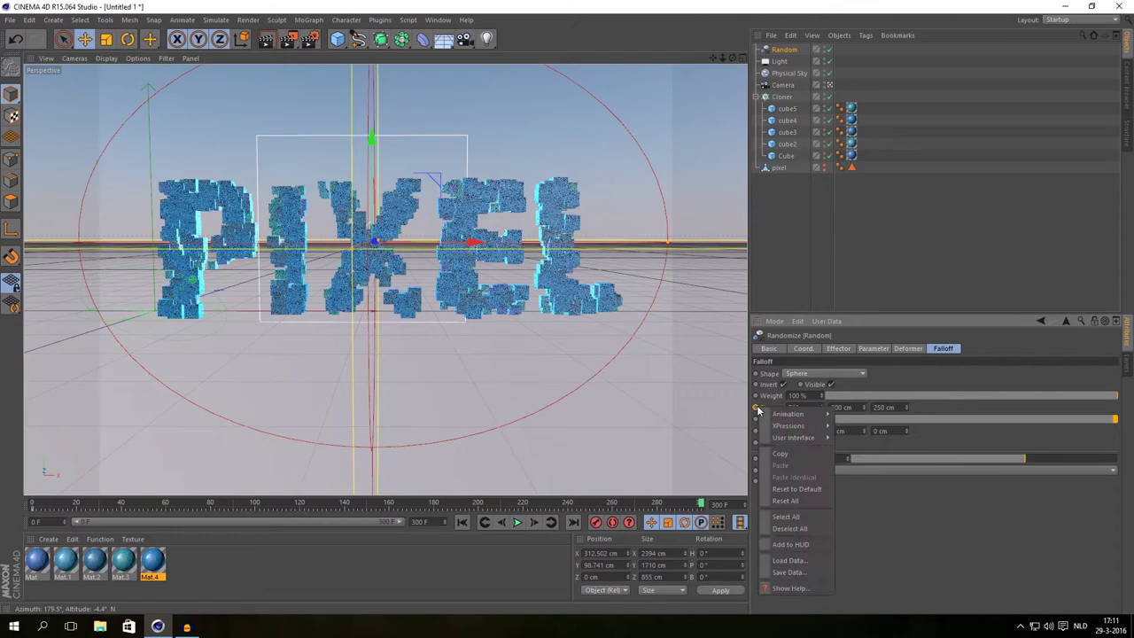
{"action": "mouse_move", "coordinate": [768, 417]}
{"action": "left_click", "coordinate": [845, 415]}
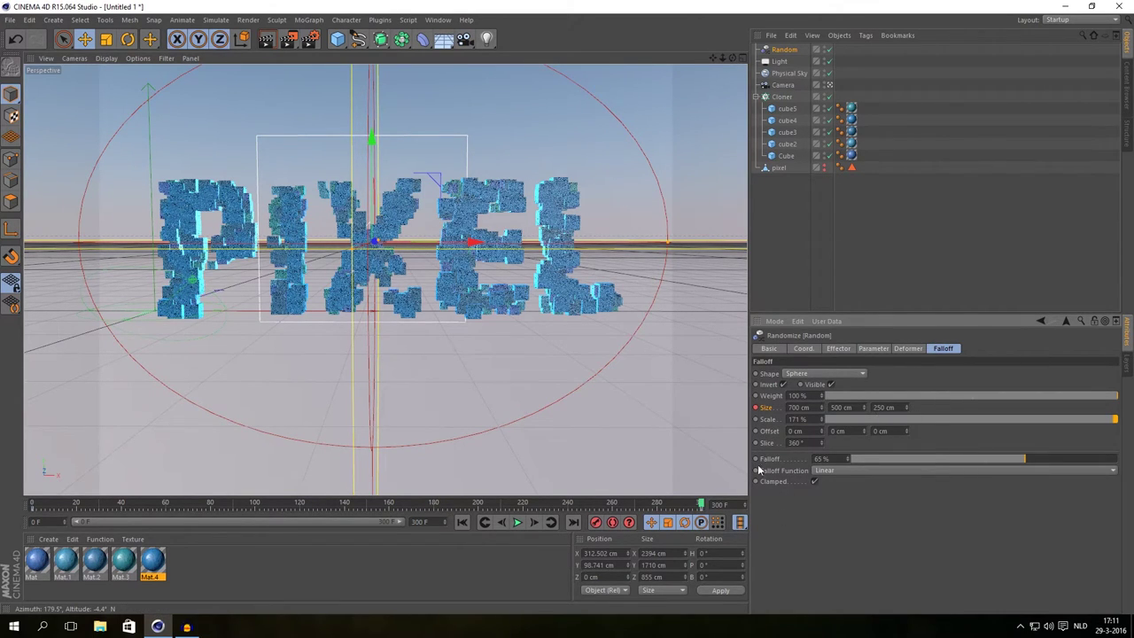
Scrub the timeline back to frame 0 to preview the falloff size animation.
{"action": "left_click_drag", "start_coordinate": [704, 506], "coordinate": [700, 483]}
{"action": "left_click_drag", "start_coordinate": [510, 486], "coordinate": [32, 503]}
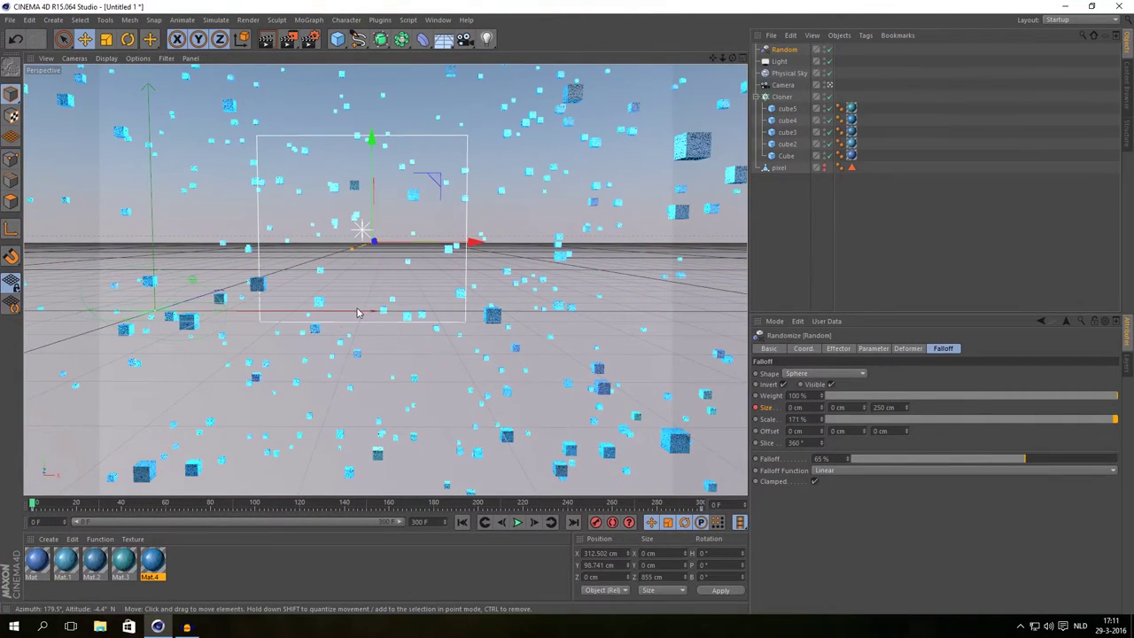
Add keyframes for the camera's position, rotation and scale at frame 300.
{"action": "left_click", "coordinate": [798, 87]}
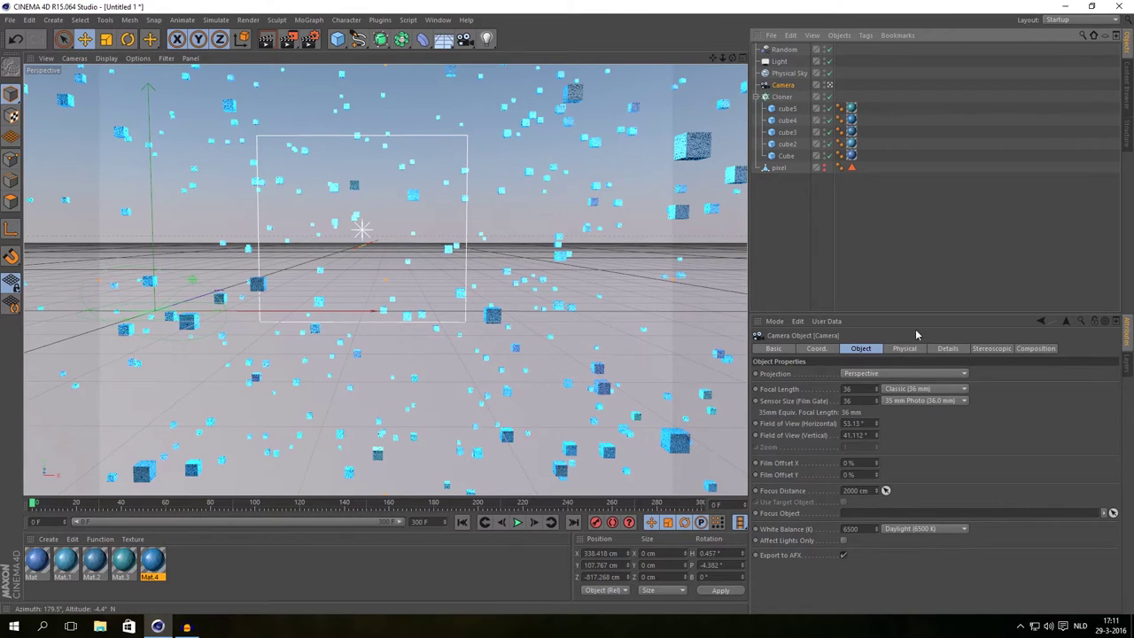
{"action": "left_click", "coordinate": [817, 349]}
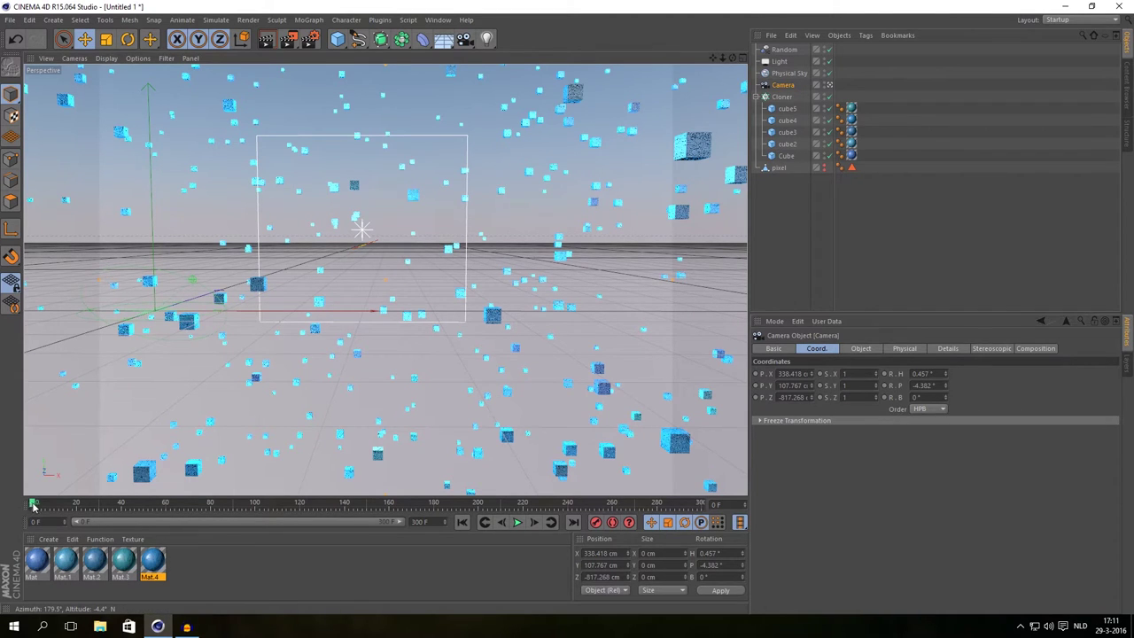
{"action": "left_click_drag", "start_coordinate": [33, 504], "coordinate": [700, 505]}
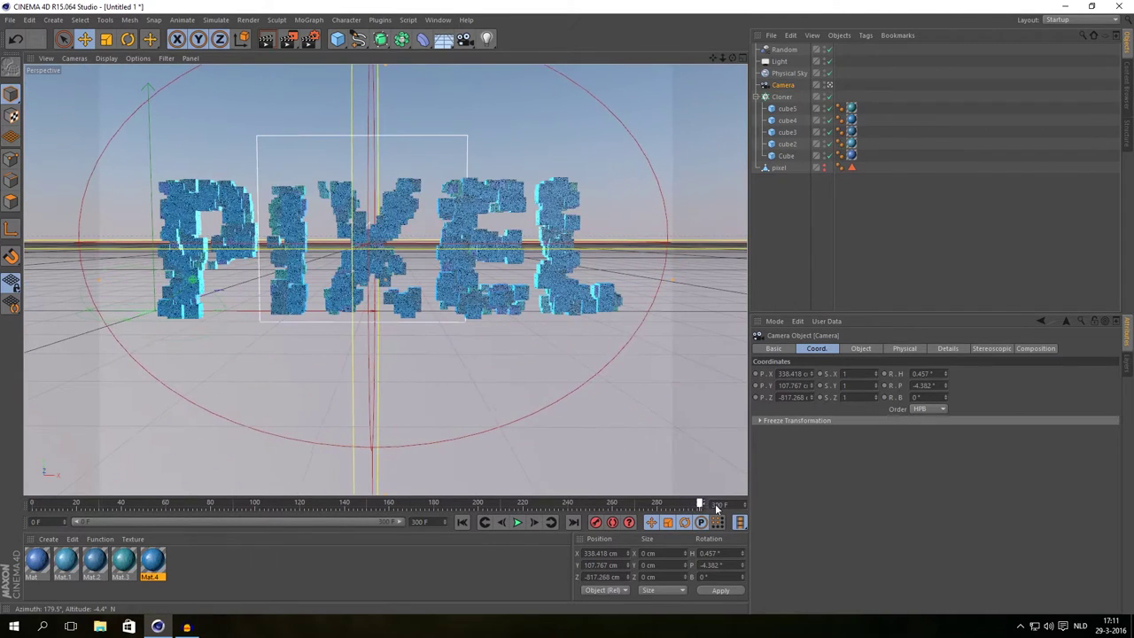
{"action": "right_click", "coordinate": [760, 379]}
{"action": "left_click", "coordinate": [864, 379]}
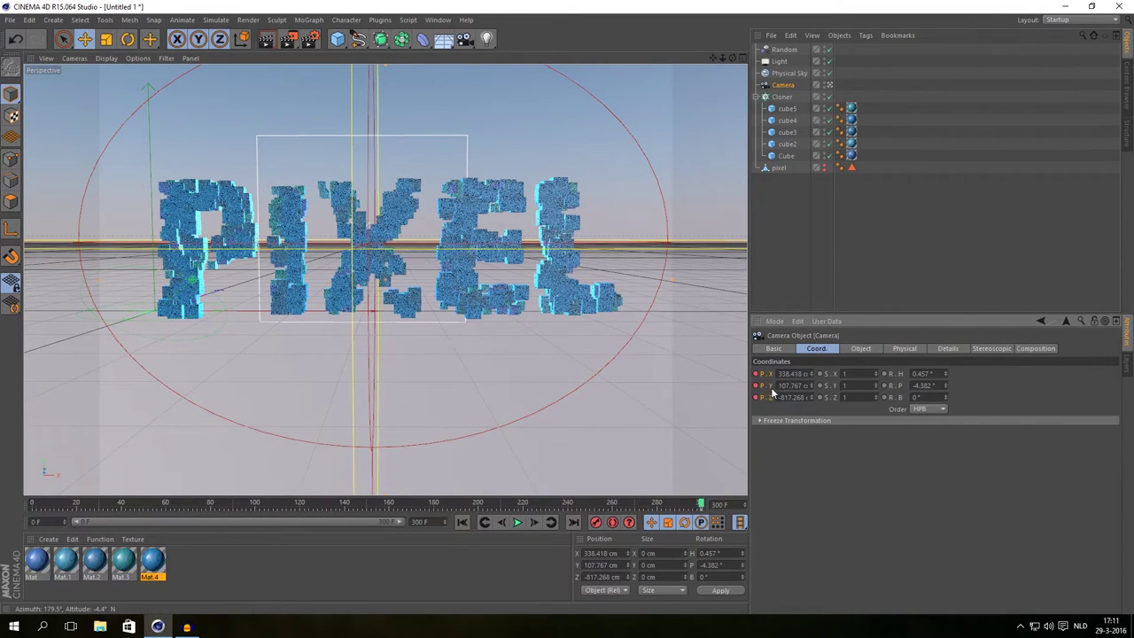
{"action": "right_click", "coordinate": [891, 382]}
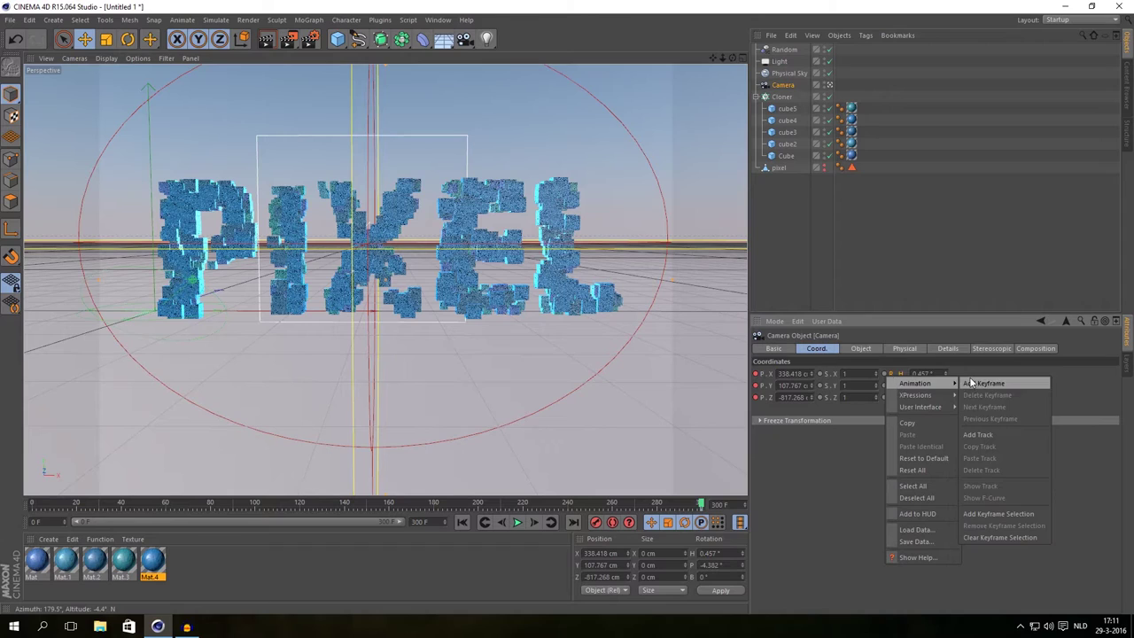
{"action": "left_click", "coordinate": [985, 380]}
{"action": "right_click", "coordinate": [821, 377]}
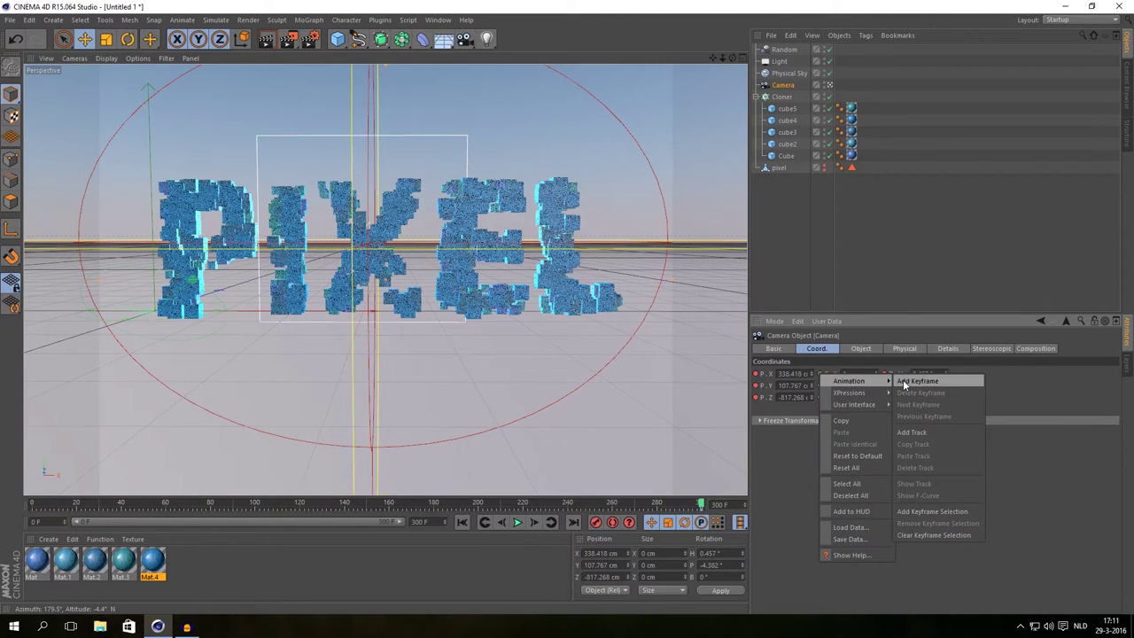
{"action": "left_click", "coordinate": [904, 381]}
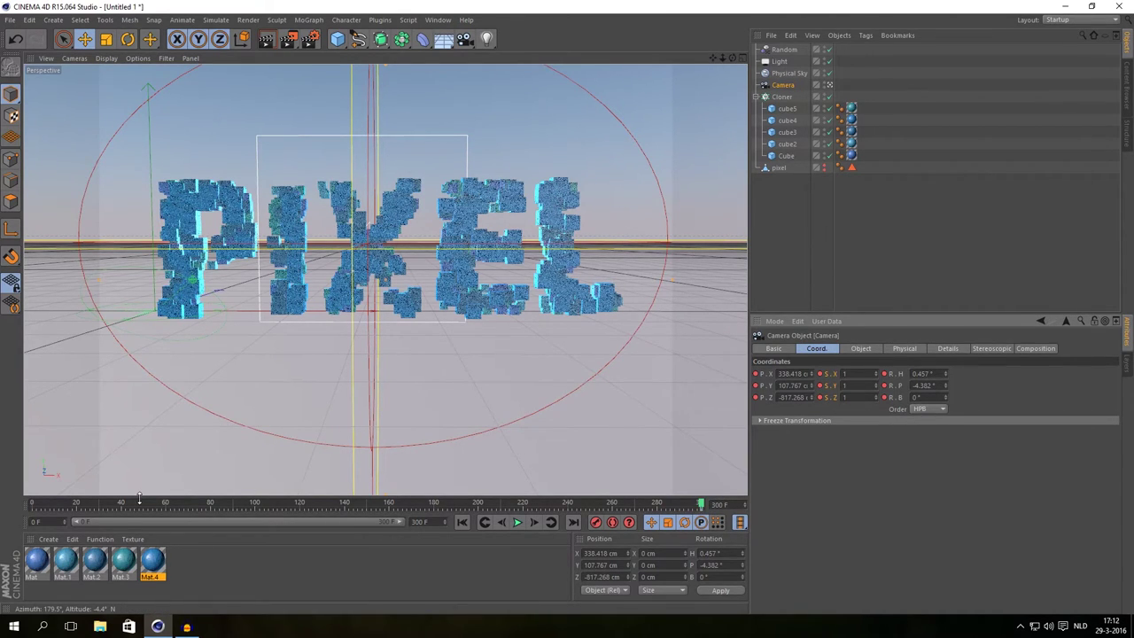
At frame 0, swing the camera behind the scattered cubes to about X -446, Y 145, Z 794 cm, heading about -127° and pitch about 11°.
{"action": "left_click_drag", "start_coordinate": [706, 509], "coordinate": [2, 449]}
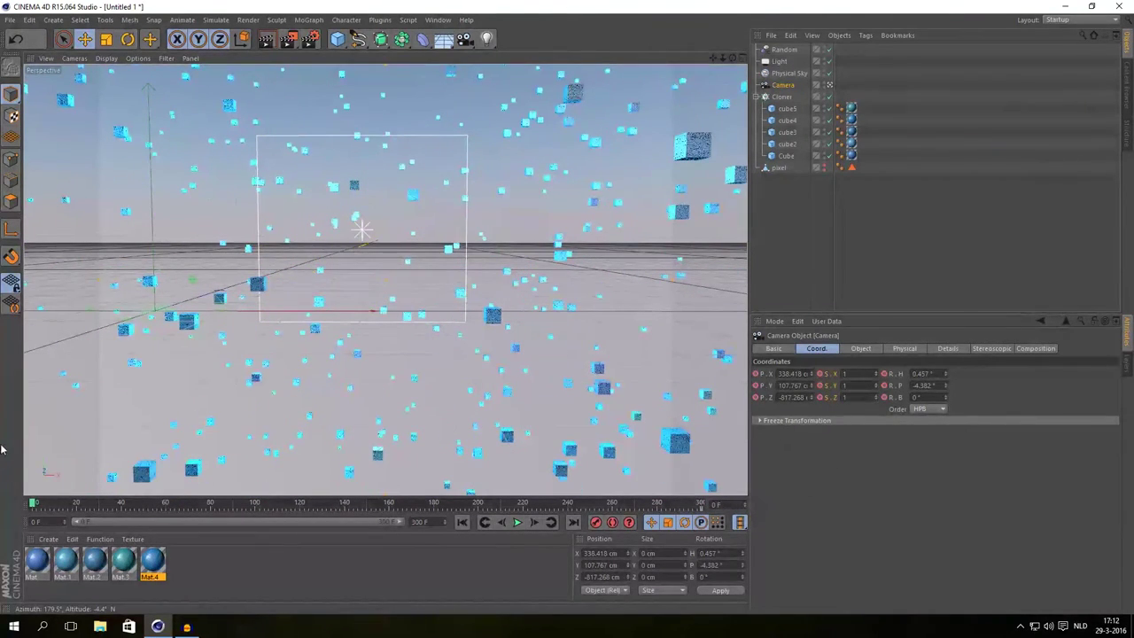
{"action": "scroll", "coordinate": [383, 243], "scroll_direction": "up", "scroll_amount": 2}
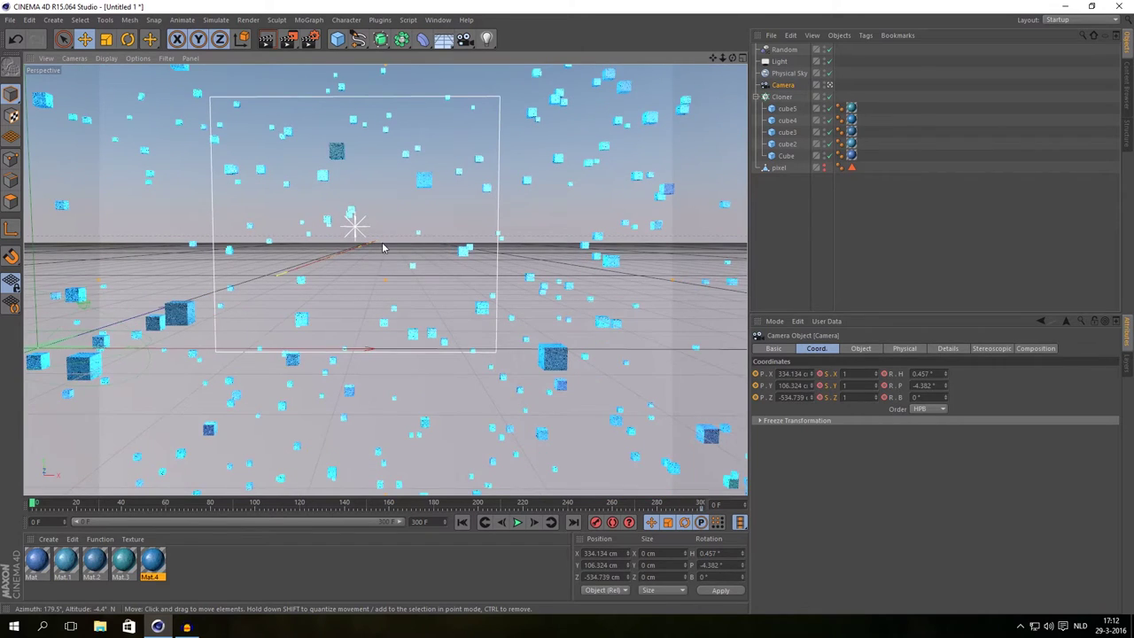
{"action": "scroll", "coordinate": [384, 244], "scroll_direction": "up", "scroll_amount": 2}
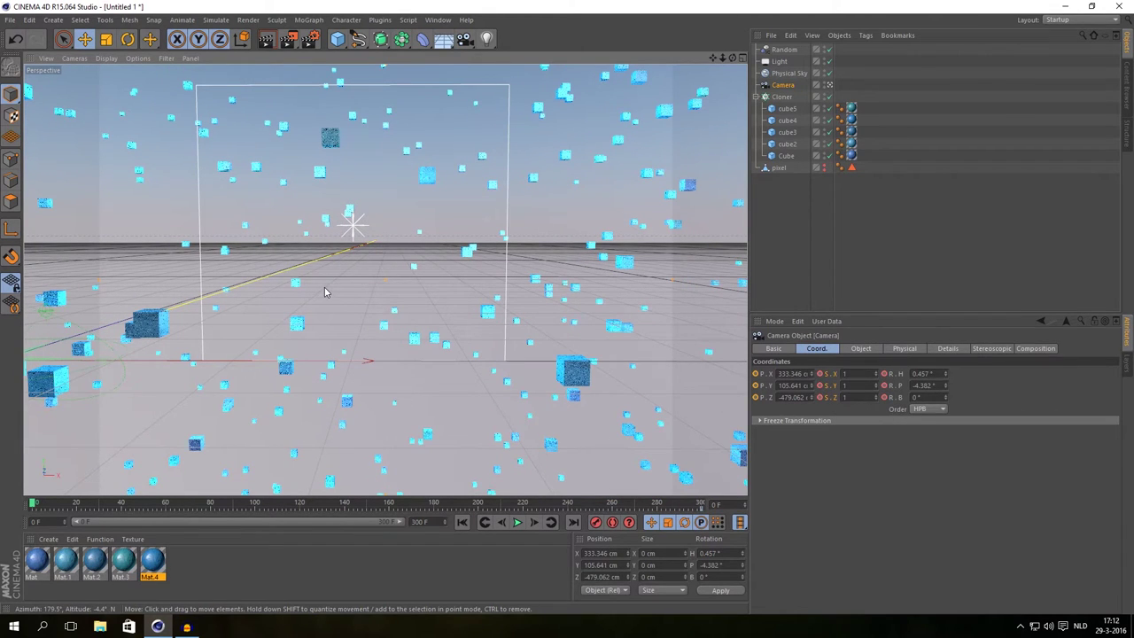
{"action": "left_click_drag", "start_coordinate": [291, 293], "coordinate": [621, 236], "text": "alt"}
{"action": "scroll", "coordinate": [560, 228], "scroll_direction": "up", "scroll_amount": 4}
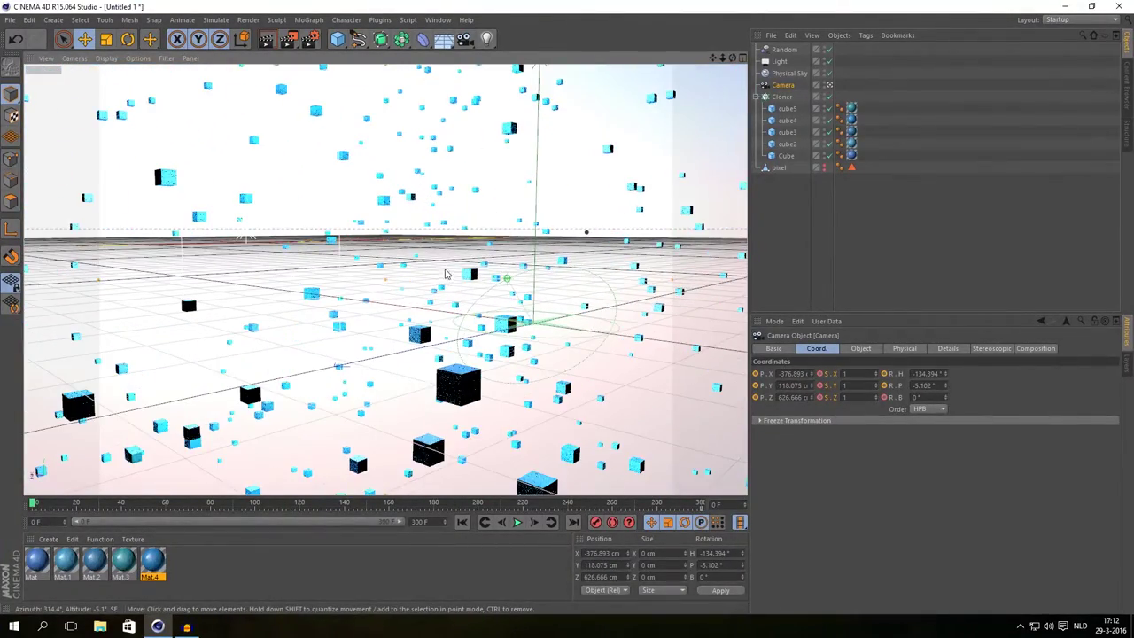
{"action": "left_click_drag", "start_coordinate": [447, 271], "coordinate": [460, 239], "text": "alt"}
{"action": "middle_click_drag", "start_coordinate": [460, 239], "coordinate": [463, 181], "text": "alt"}
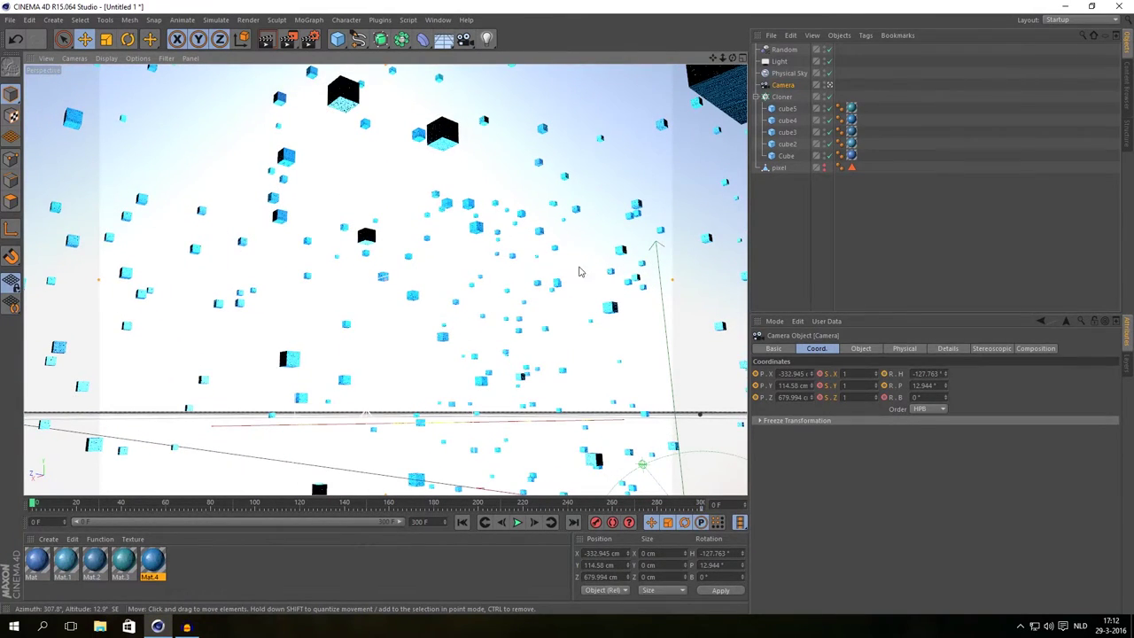
{"action": "mouse_move", "coordinate": [549, 295]}
{"action": "left_mouse_down", "text": "alt"}
{"action": "mouse_move", "coordinate": [548, 275]}
{"action": "mouse_move", "coordinate": [544, 300]}
{"action": "left_mouse_up", "text": "alt"}
{"action": "scroll", "coordinate": [543, 299], "scroll_direction": "down", "scroll_amount": 3}
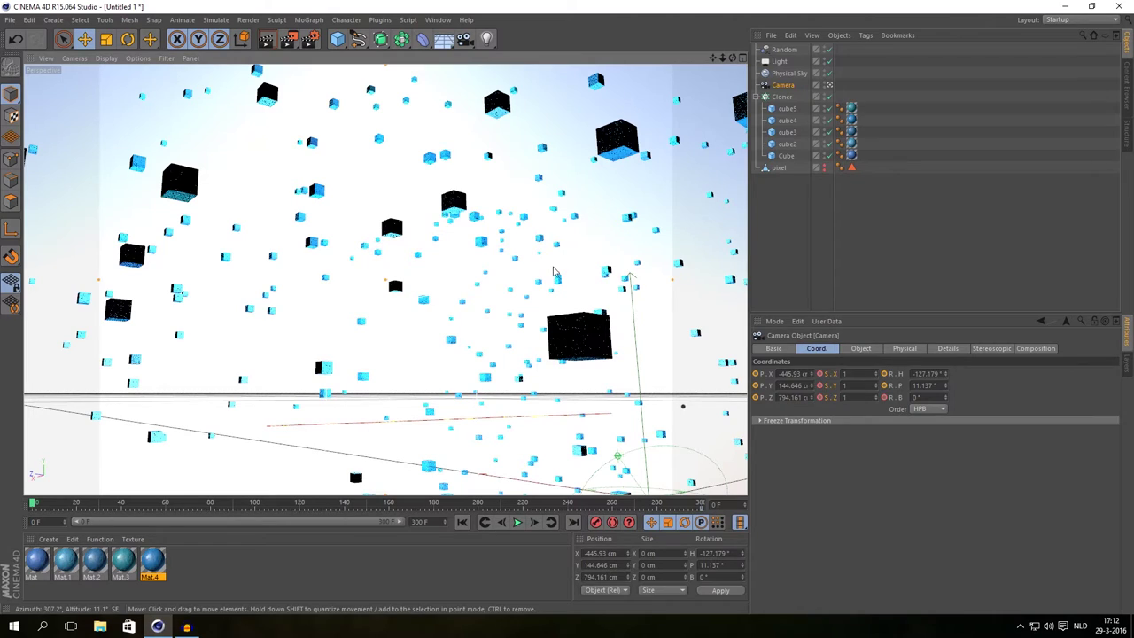
Add keyframes for the camera's position, scale and rotation at frame 0.
{"action": "right_click", "coordinate": [757, 376]}
{"action": "mouse_move", "coordinate": [774, 386]}
{"action": "left_click", "coordinate": [842, 385]}
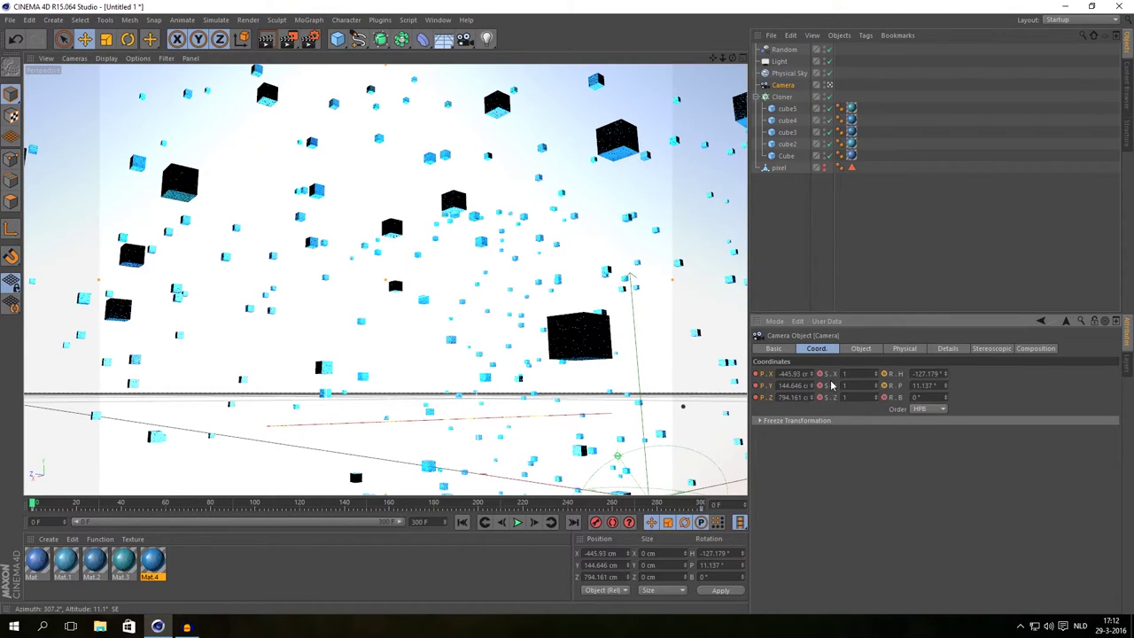
{"action": "right_click", "coordinate": [831, 385]}
{"action": "left_click", "coordinate": [900, 383]}
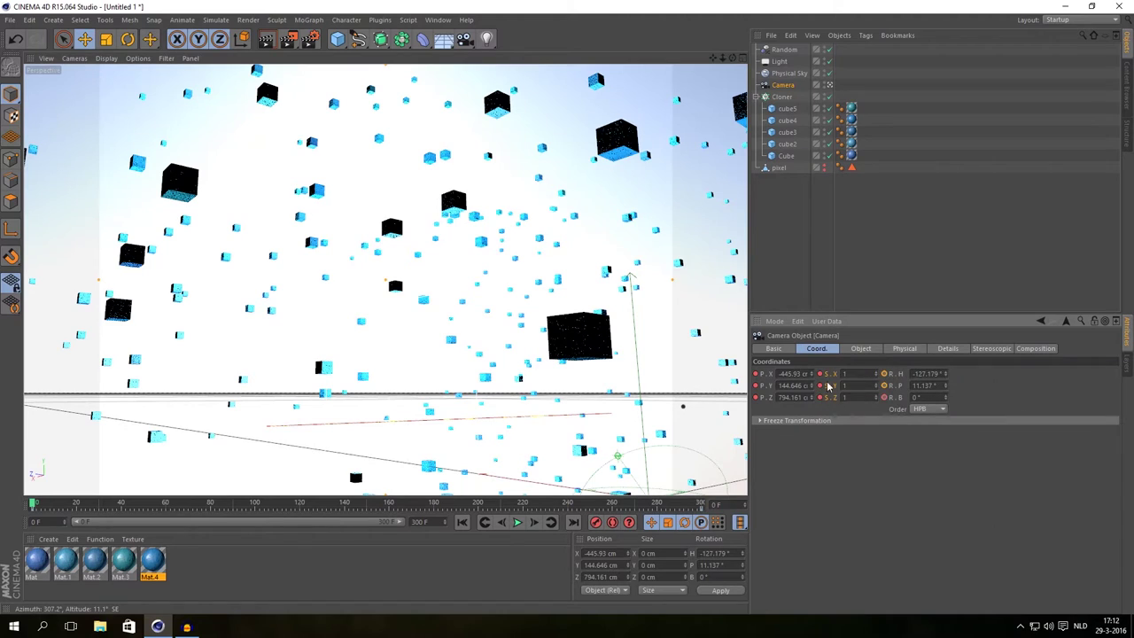
{"action": "right_click", "coordinate": [902, 383]}
{"action": "mouse_move", "coordinate": [913, 383]}
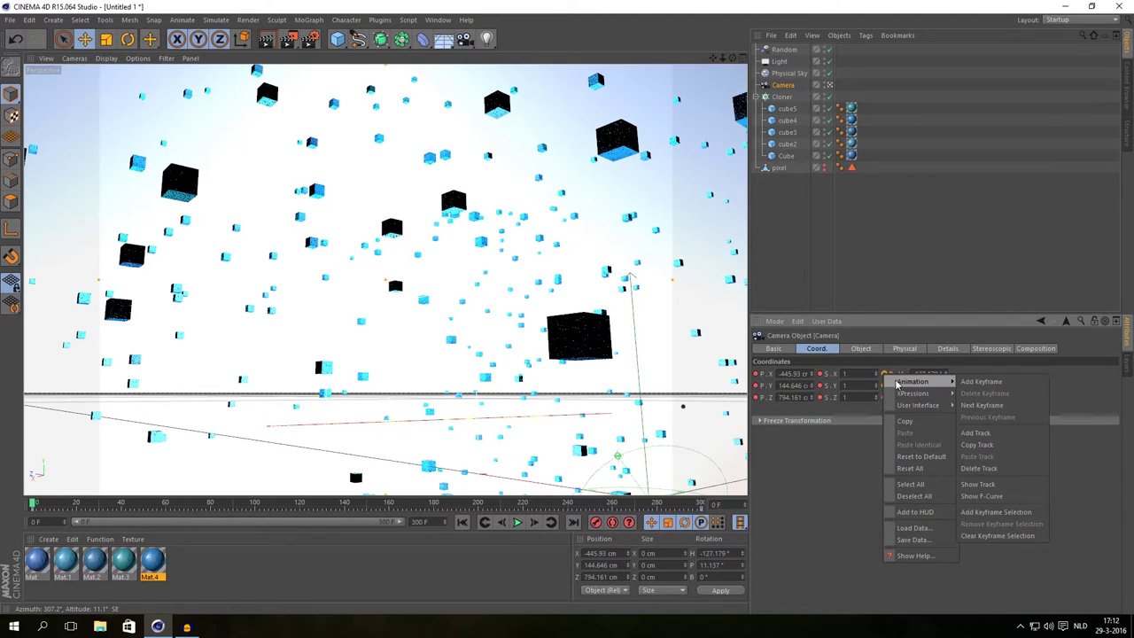
{"action": "left_click", "coordinate": [988, 383]}
Lower the frame 0 camera view below the floor to about X -431, Y -95, Z 678 cm, pitched upward about 12°.
{"action": "left_click_drag", "start_coordinate": [33, 504], "coordinate": [1, 488]}
{"action": "left_click_drag", "start_coordinate": [456, 432], "coordinate": [399, 211], "text": "alt"}
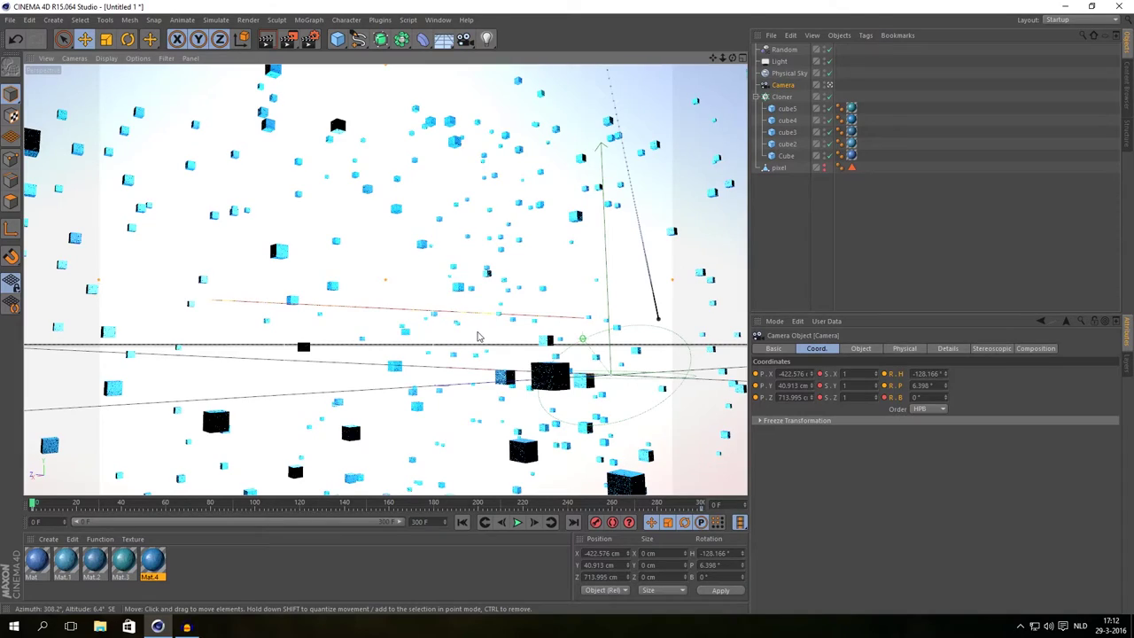
{"action": "middle_click_drag", "start_coordinate": [478, 337], "coordinate": [468, 310], "text": "alt"}
{"action": "left_click_drag", "start_coordinate": [464, 292], "coordinate": [465, 286], "text": "alt"}
{"action": "middle_click_drag", "start_coordinate": [464, 286], "coordinate": [465, 284], "text": "alt"}
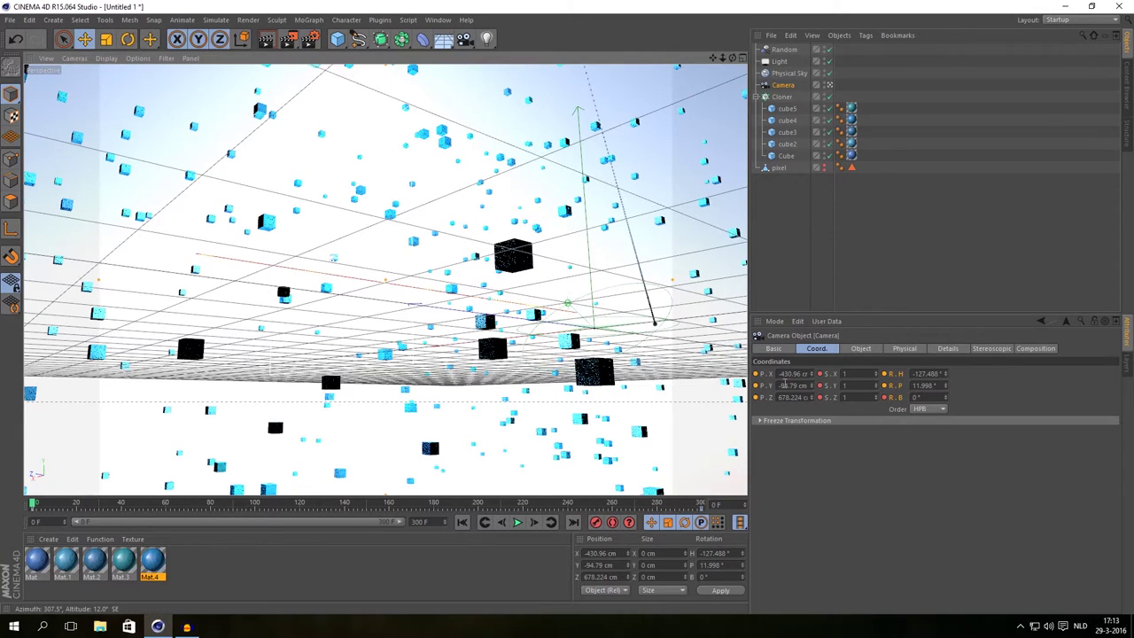
Record the lowered camera's position, scale and rotation again as keyframes at frame 0.
{"action": "right_click", "coordinate": [762, 375]}
{"action": "mouse_move", "coordinate": [787, 382]}
{"action": "left_click", "coordinate": [852, 383]}
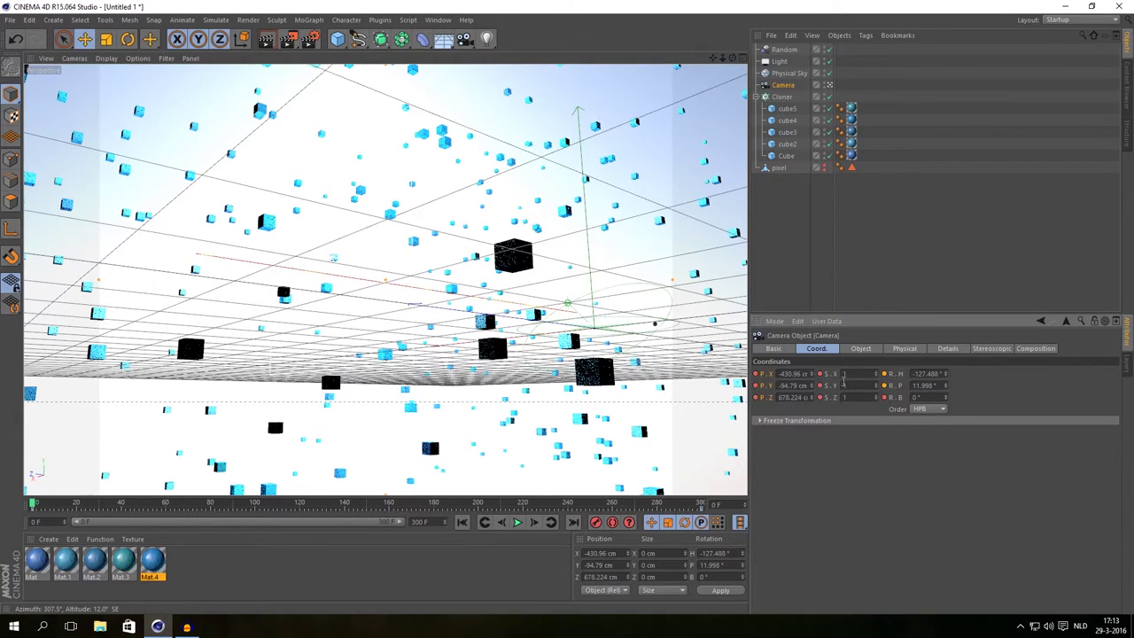
{"action": "right_click", "coordinate": [822, 375]}
{"action": "mouse_move", "coordinate": [835, 381]}
{"action": "left_click", "coordinate": [922, 383]}
{"action": "right_click", "coordinate": [882, 373]}
{"action": "mouse_move", "coordinate": [908, 379]}
{"action": "left_click", "coordinate": [984, 378]}
Play the camera animation, return to frame 0, and scrub forward to frame 134 with nothing selected.
{"action": "left_click", "coordinate": [517, 523]}
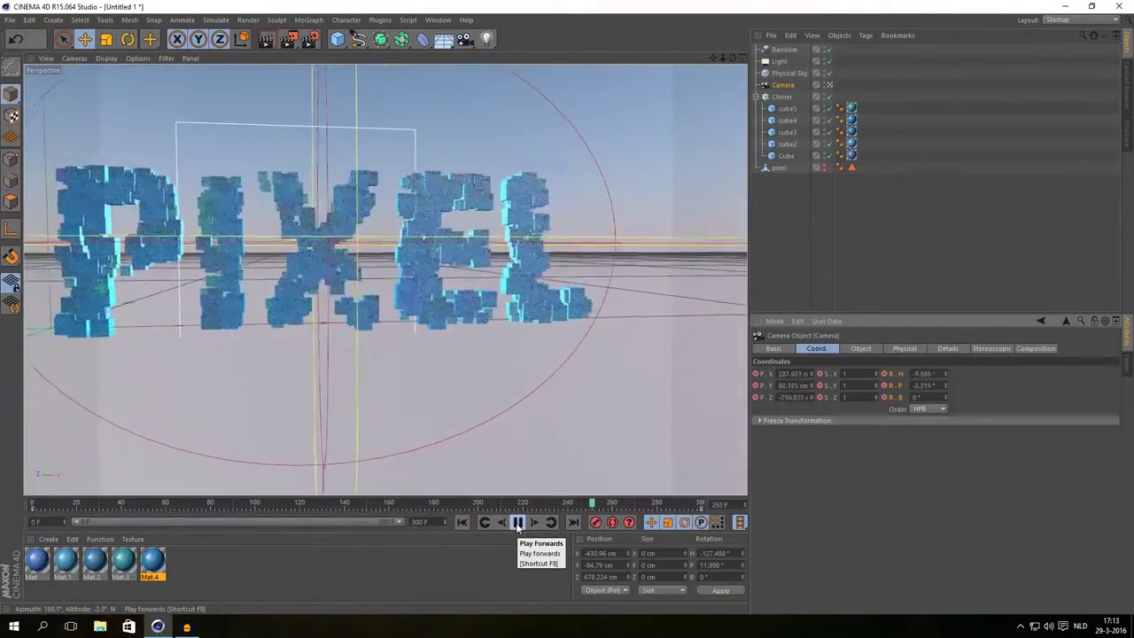
{"action": "left_click", "coordinate": [517, 524]}
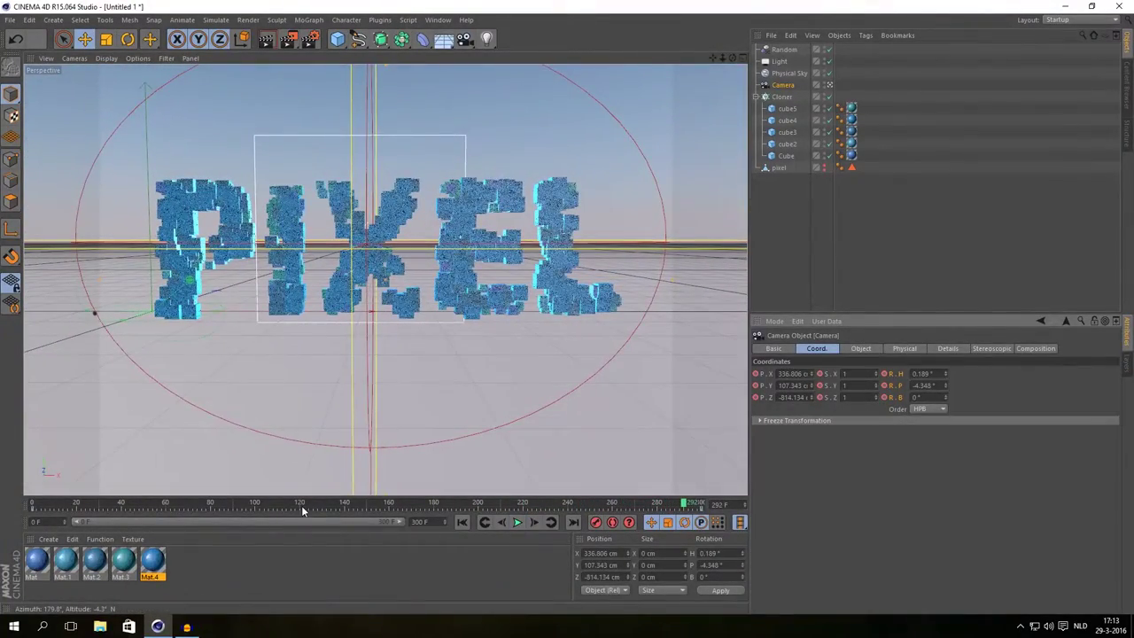
{"action": "left_click_drag", "start_coordinate": [222, 507], "coordinate": [16, 507]}
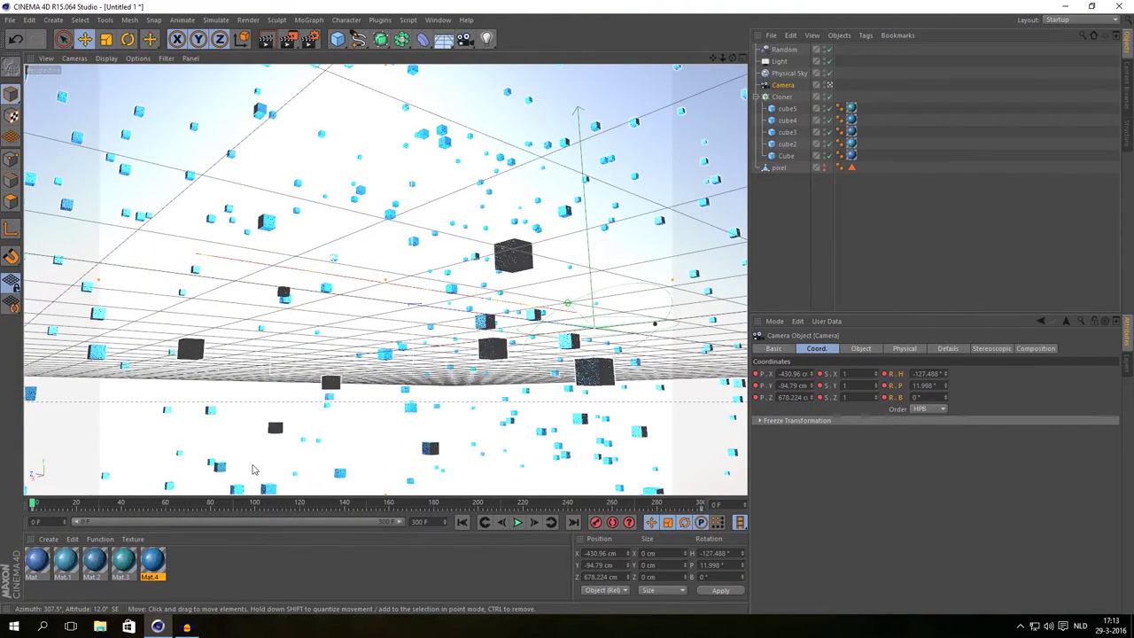
{"action": "left_click", "coordinate": [781, 226]}
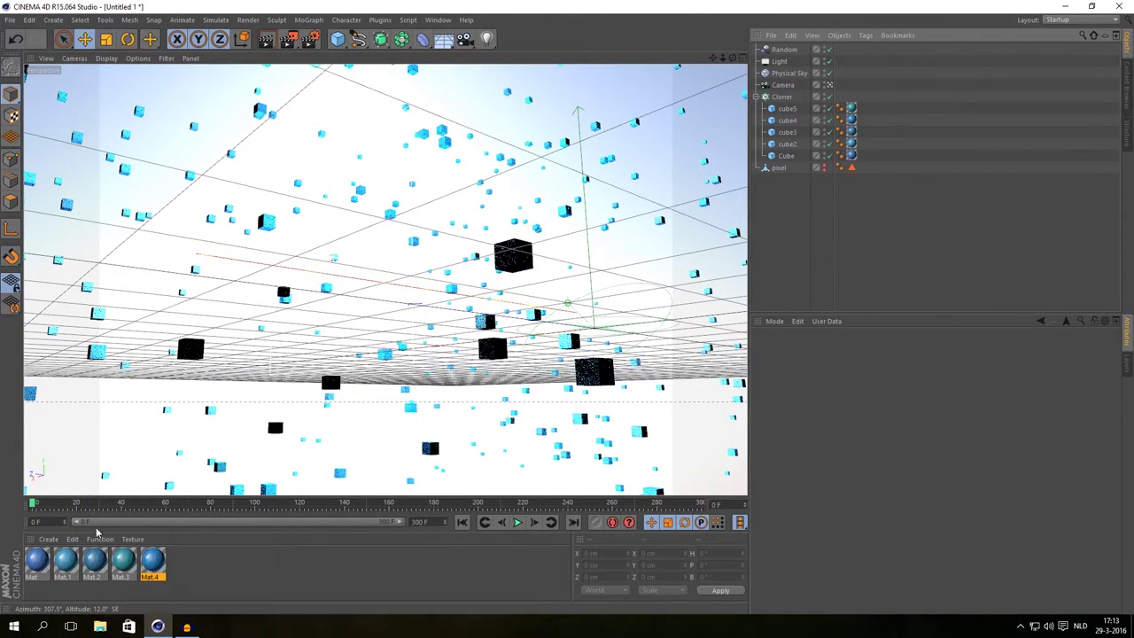
{"action": "left_click_drag", "start_coordinate": [36, 504], "coordinate": [333, 478]}
Select the pixel object, check the text at frame 178, and return to frame 0.
{"action": "left_click", "coordinate": [779, 169]}
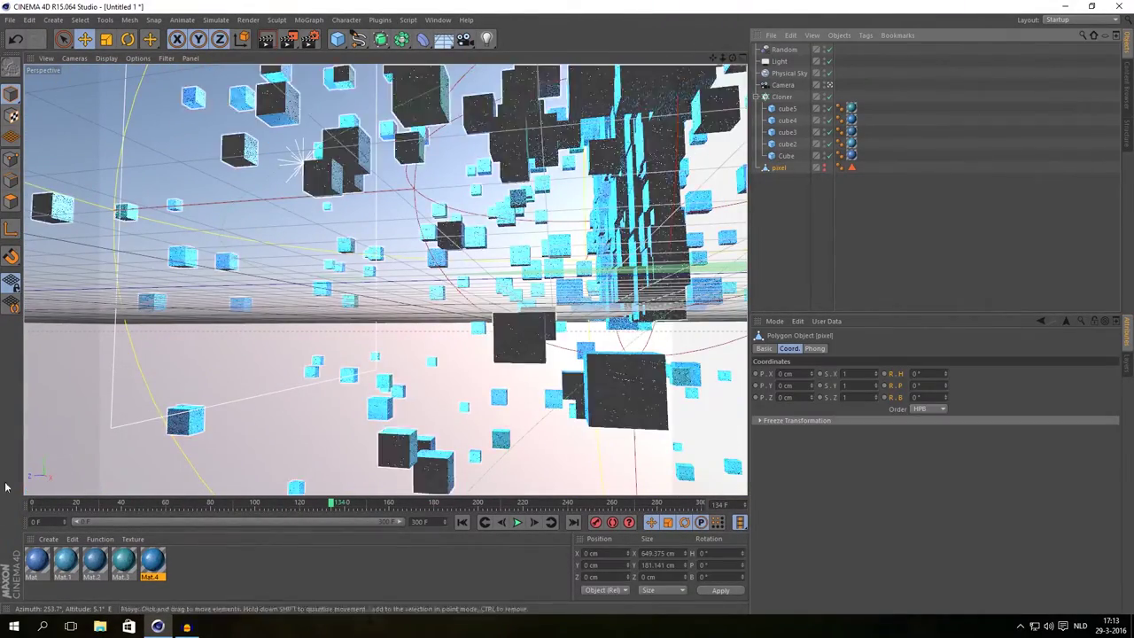
{"action": "left_click", "coordinate": [429, 503]}
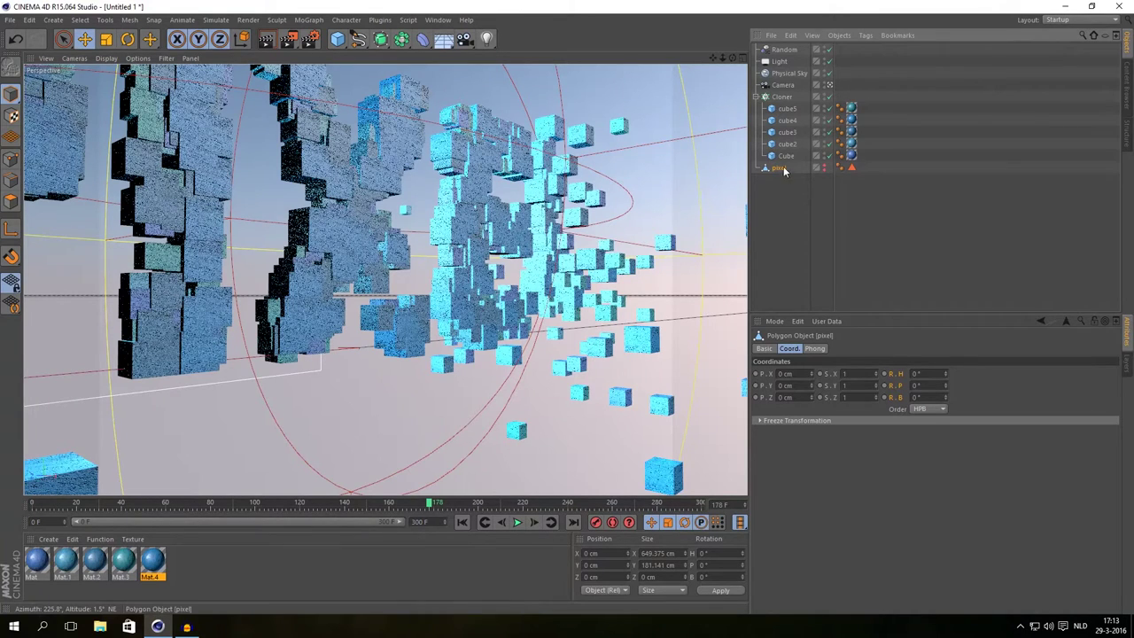
{"action": "left_click_drag", "start_coordinate": [34, 505], "coordinate": [2, 496]}
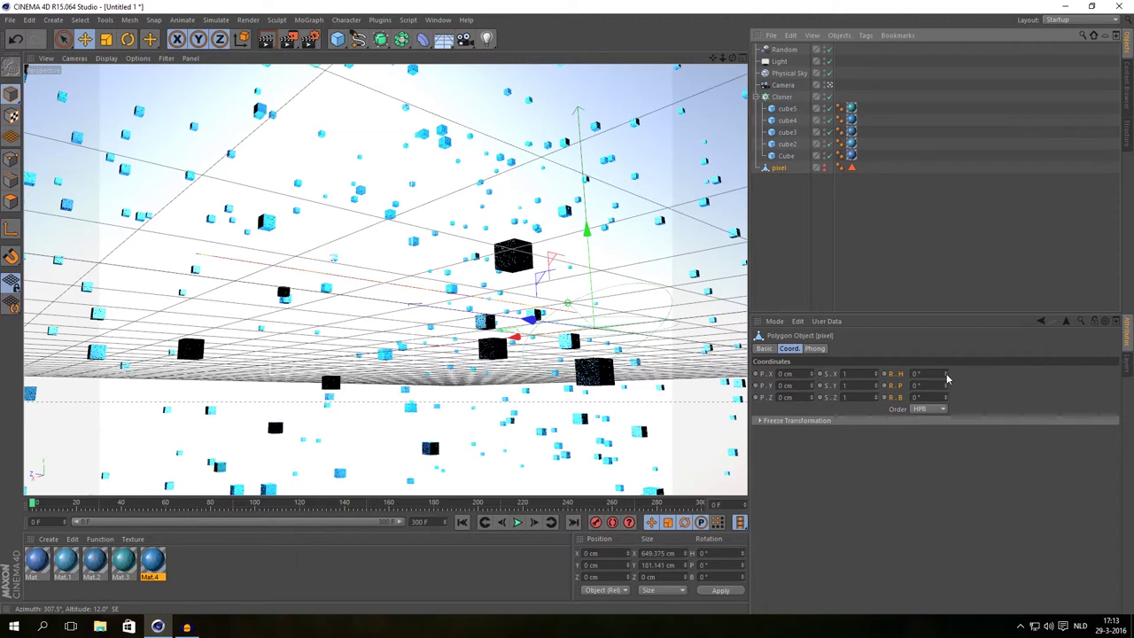
Try rotating the pixel object's heading at frame 246, undo it, and orbit around the text.
{"action": "left_click_drag", "start_coordinate": [32, 504], "coordinate": [580, 505]}
{"action": "mouse_move", "coordinate": [946, 375]}
{"action": "left_mouse_down"}
{"action": "mouse_move", "coordinate": [946, 365]}
{"action": "mouse_move", "coordinate": [945, 400]}
{"action": "mouse_move", "coordinate": [947, 332]}
{"action": "mouse_move", "coordinate": [948, 395]}
{"action": "left_mouse_up"}
{"action": "key", "text": "ctrl+z"}
{"action": "key", "text": "ctrl+z"}
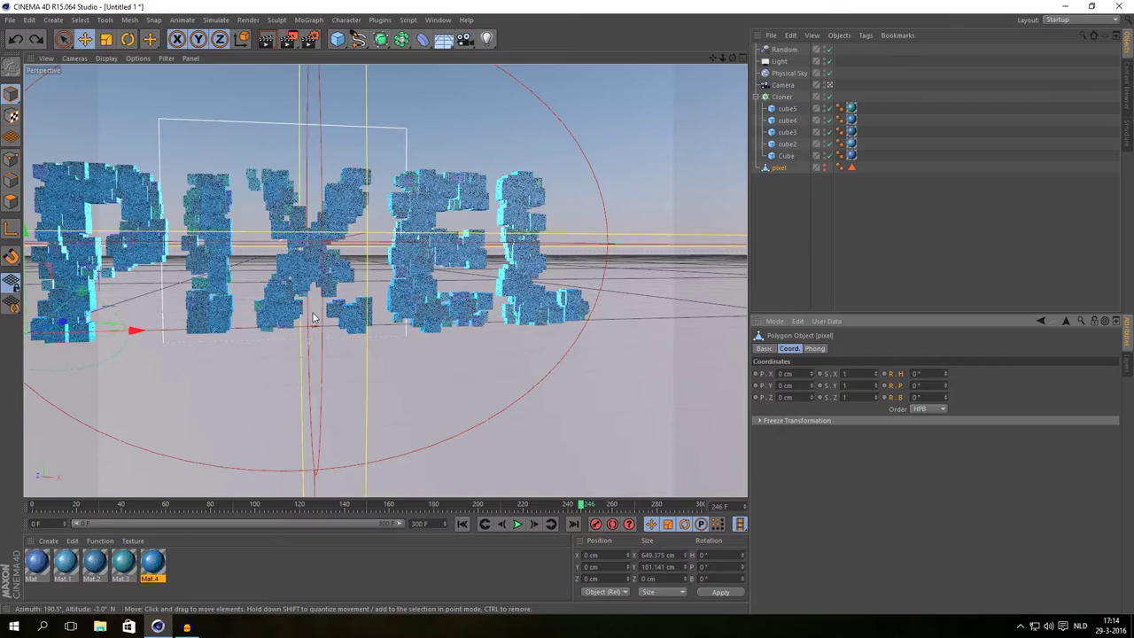
{"action": "left_click_drag", "start_coordinate": [312, 318], "coordinate": [481, 333], "text": "alt"}
Enable axis editing for the pixel object and, at frame 300, move its axis to the text's centre at about X 300, Y 87 cm.
{"action": "left_click", "coordinate": [771, 168]}
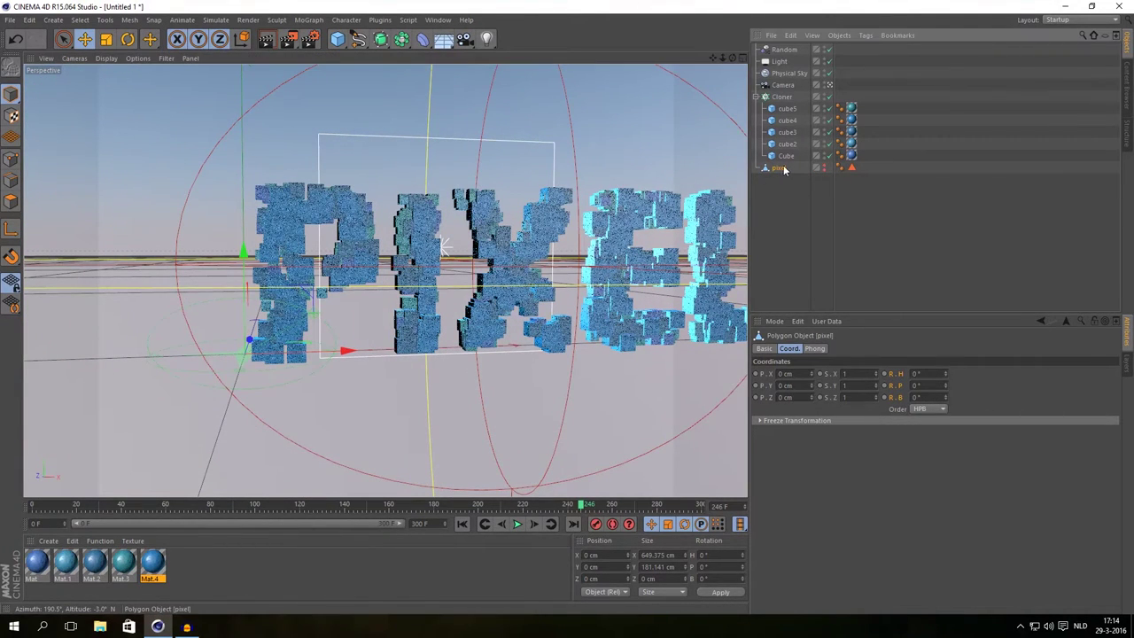
{"action": "left_click", "coordinate": [9, 232]}
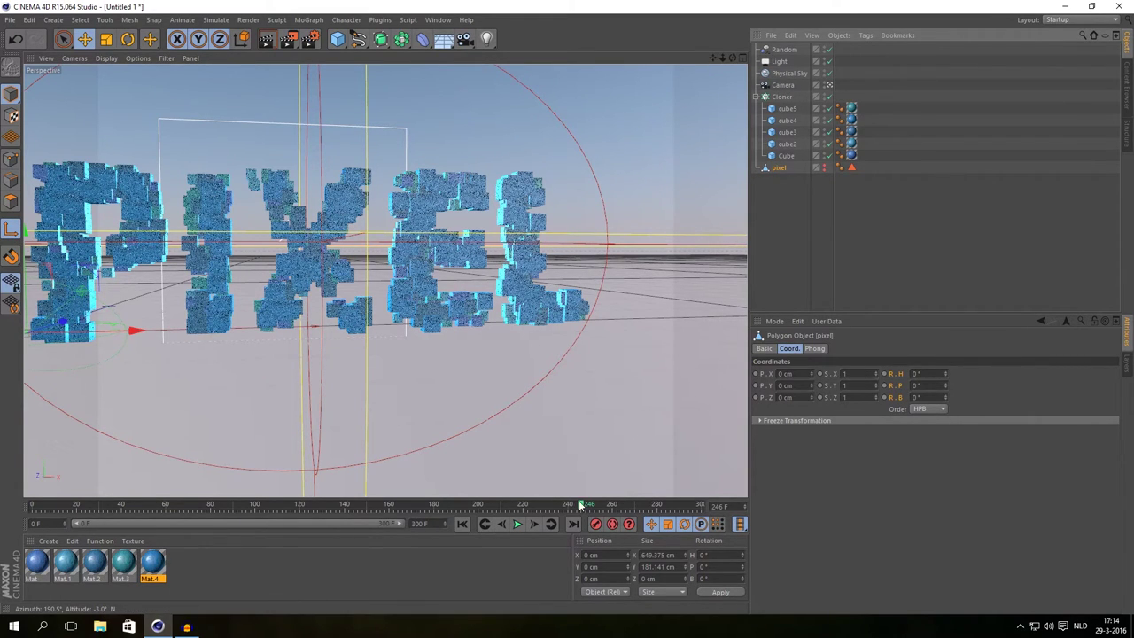
{"action": "left_click_drag", "start_coordinate": [581, 504], "coordinate": [705, 504]}
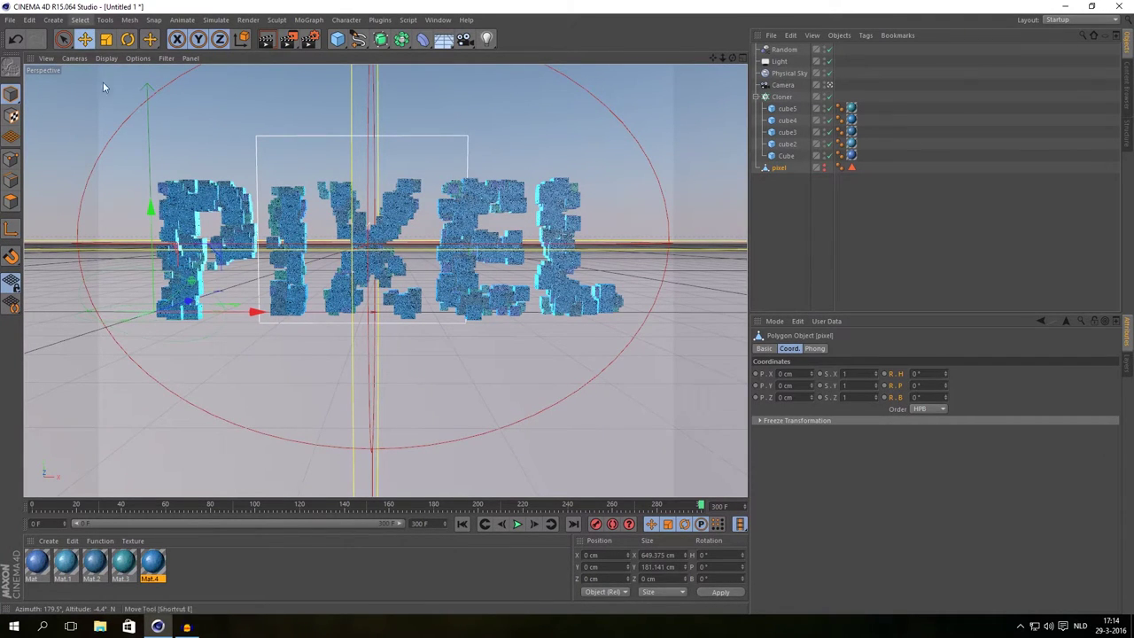
{"action": "left_click_drag", "start_coordinate": [256, 312], "coordinate": [231, 329]}
{"action": "key", "text": "ctrl+z"}
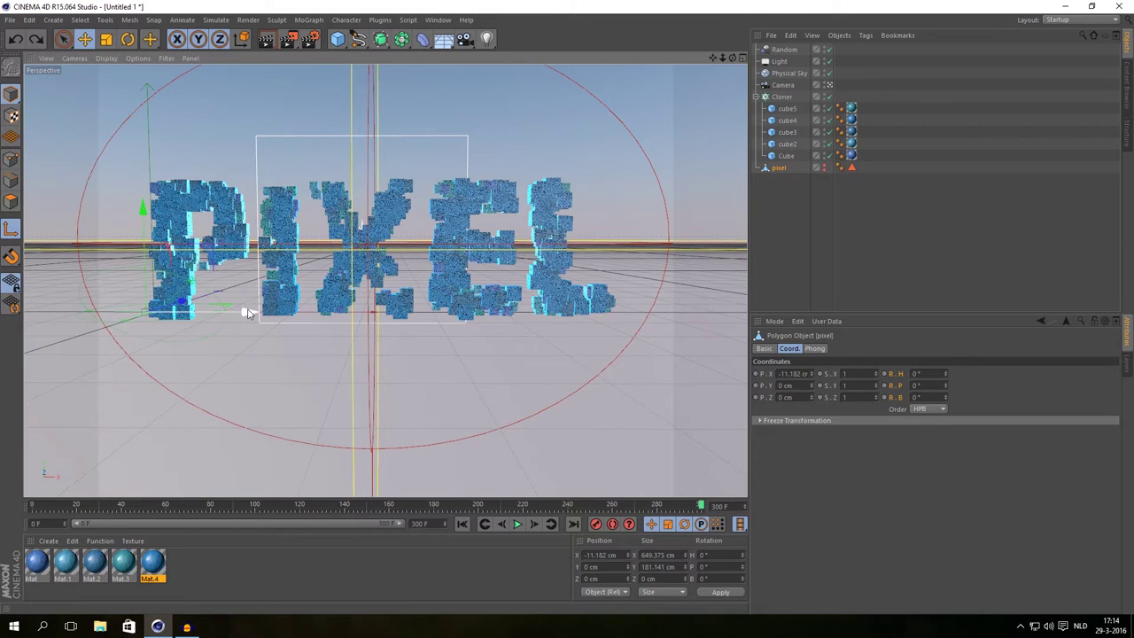
{"action": "left_click_drag", "start_coordinate": [248, 316], "coordinate": [471, 324]}
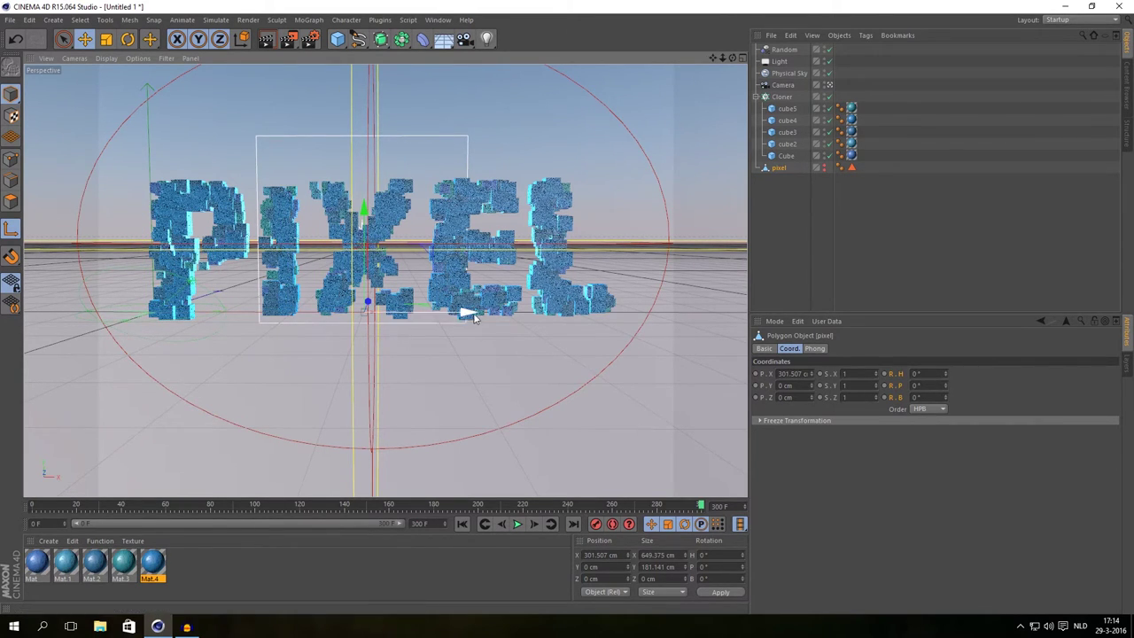
{"action": "left_click_drag", "start_coordinate": [466, 315], "coordinate": [477, 314]}
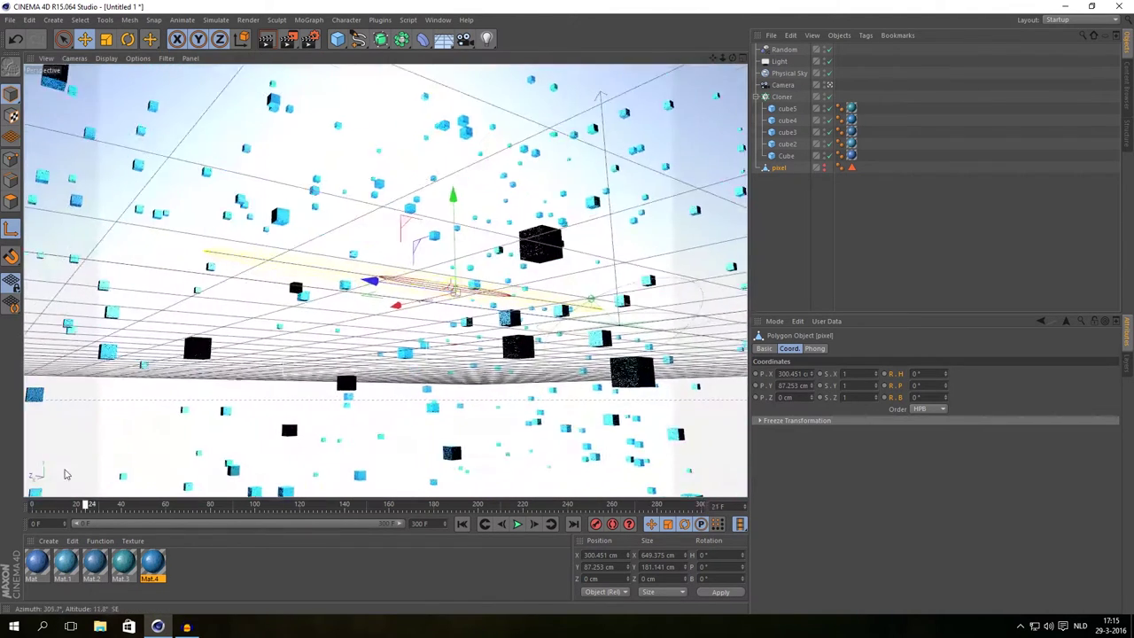
At frame 0, set the pixel object's heading rotation to 350° and add a rotation keyframe.
{"action": "left_click_drag", "start_coordinate": [195, 320], "coordinate": [7, 462], "text": "alt"}
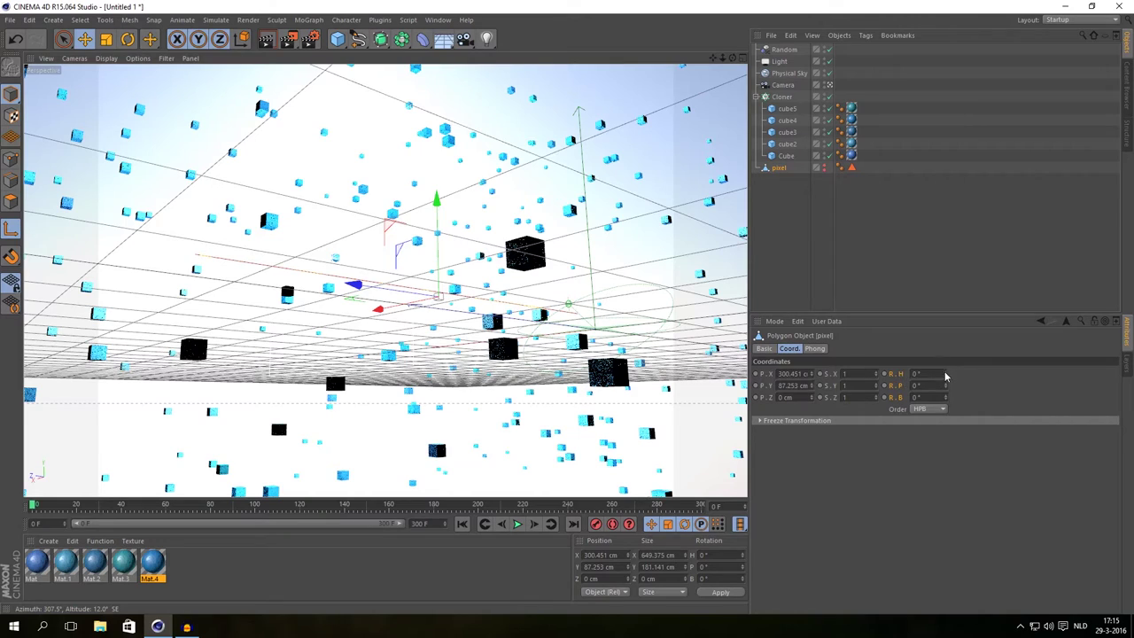
{"action": "right_click", "coordinate": [886, 378]}
{"action": "mouse_move", "coordinate": [900, 384]}
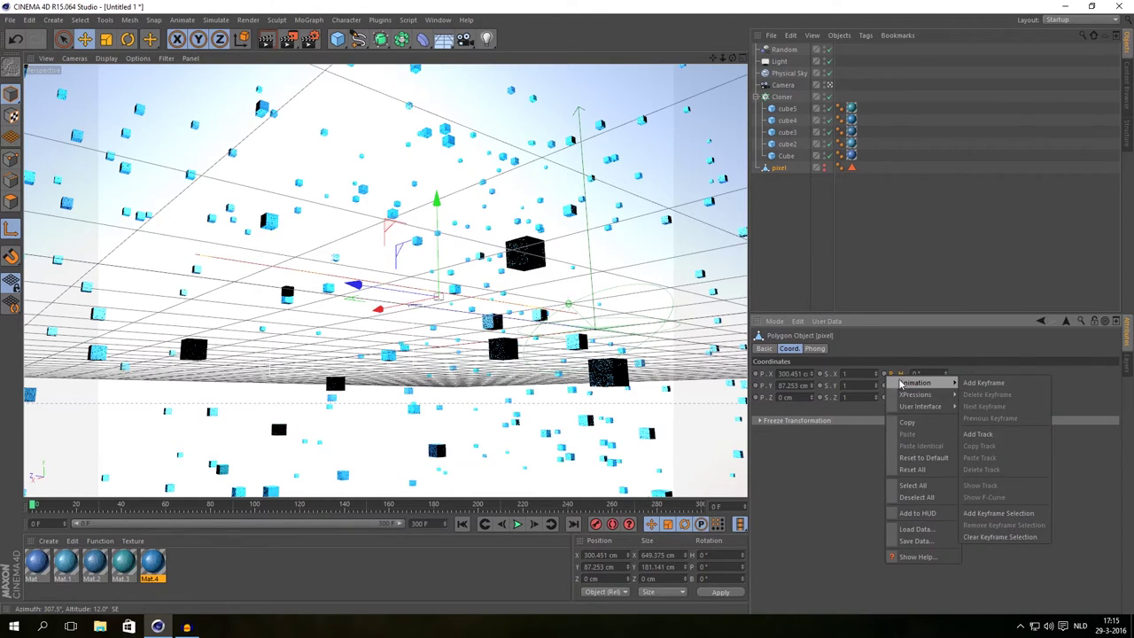
{"action": "left_click", "coordinate": [840, 447]}
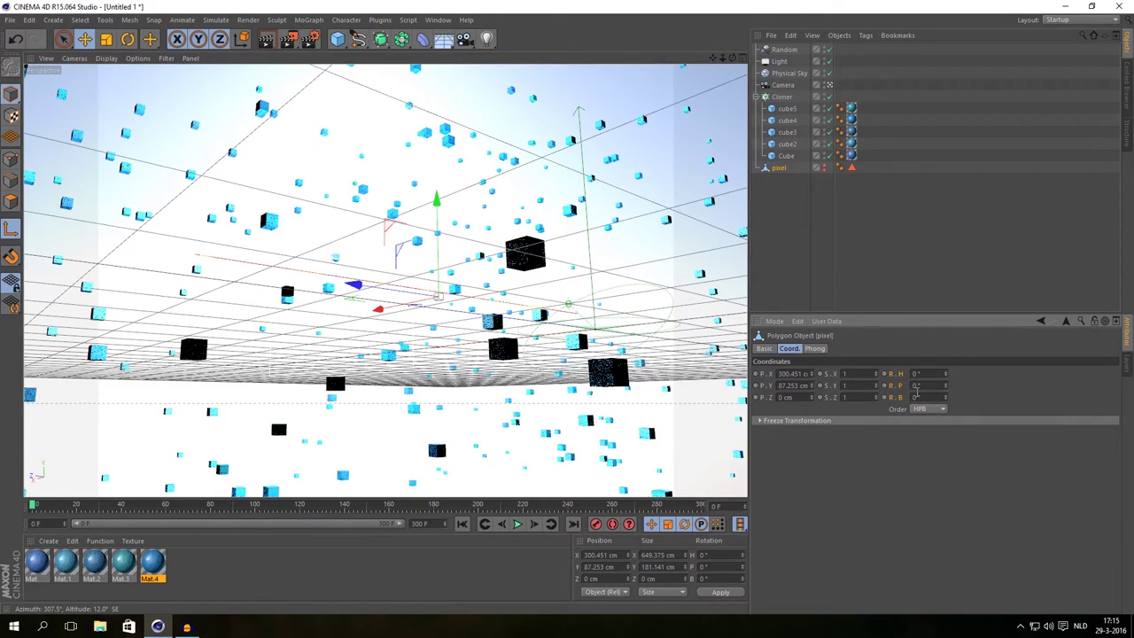
{"action": "mouse_move", "coordinate": [946, 379]}
{"action": "left_mouse_down"}
{"action": "mouse_move", "coordinate": [947, 292]}
{"action": "mouse_move", "coordinate": [946, 377]}
{"action": "left_mouse_up"}
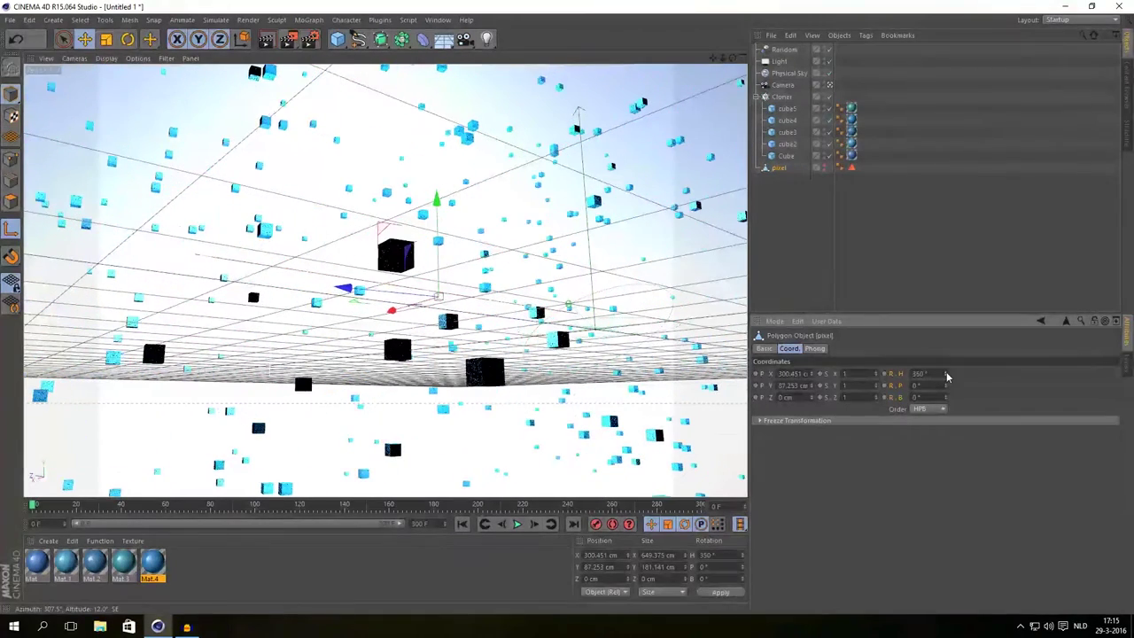
{"action": "right_click", "coordinate": [880, 379]}
{"action": "left_click", "coordinate": [984, 374]}
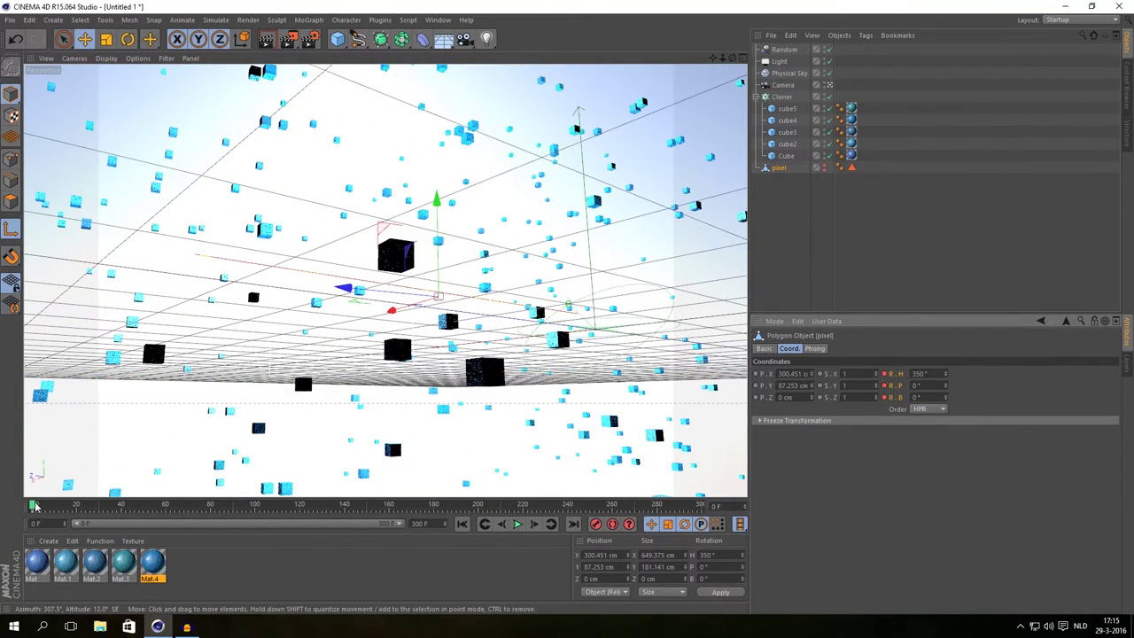
At frame 300, set the pixel object's heading rotation to 0° and add a rotation keyframe.
{"action": "left_click_drag", "start_coordinate": [33, 505], "coordinate": [739, 532]}
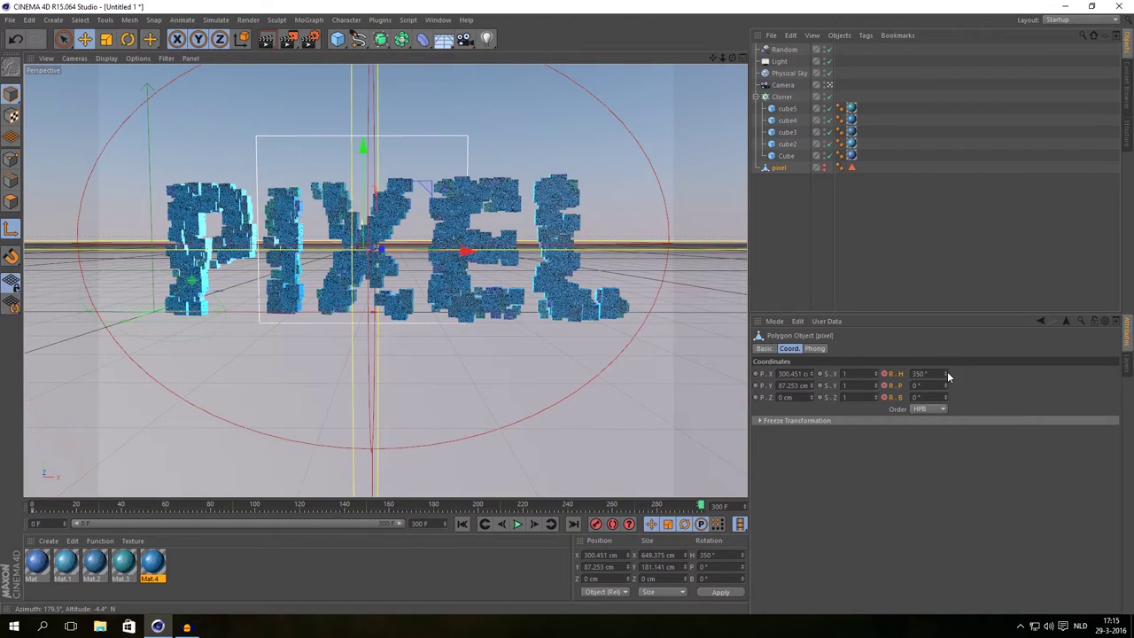
{"action": "mouse_move", "coordinate": [947, 374]}
{"action": "left_mouse_down"}
{"action": "mouse_move", "coordinate": [946, 394]}
{"action": "mouse_move", "coordinate": [945, 377]}
{"action": "left_mouse_up"}
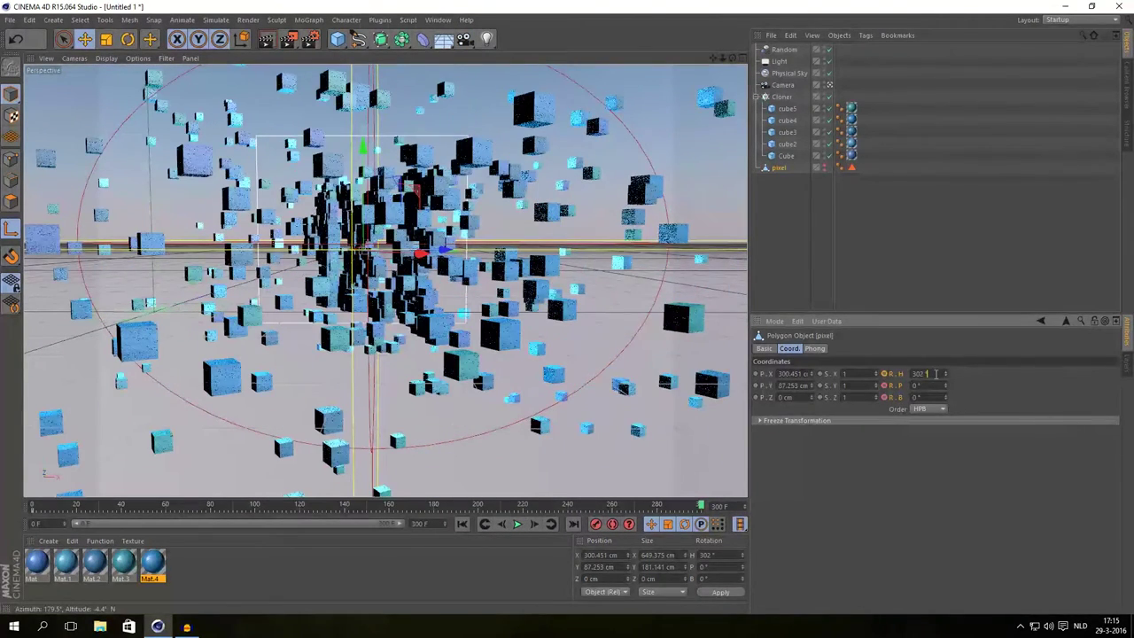
{"action": "type", "text": "0"}
{"action": "key", "text": "Return"}
{"action": "right_click", "coordinate": [884, 376]}
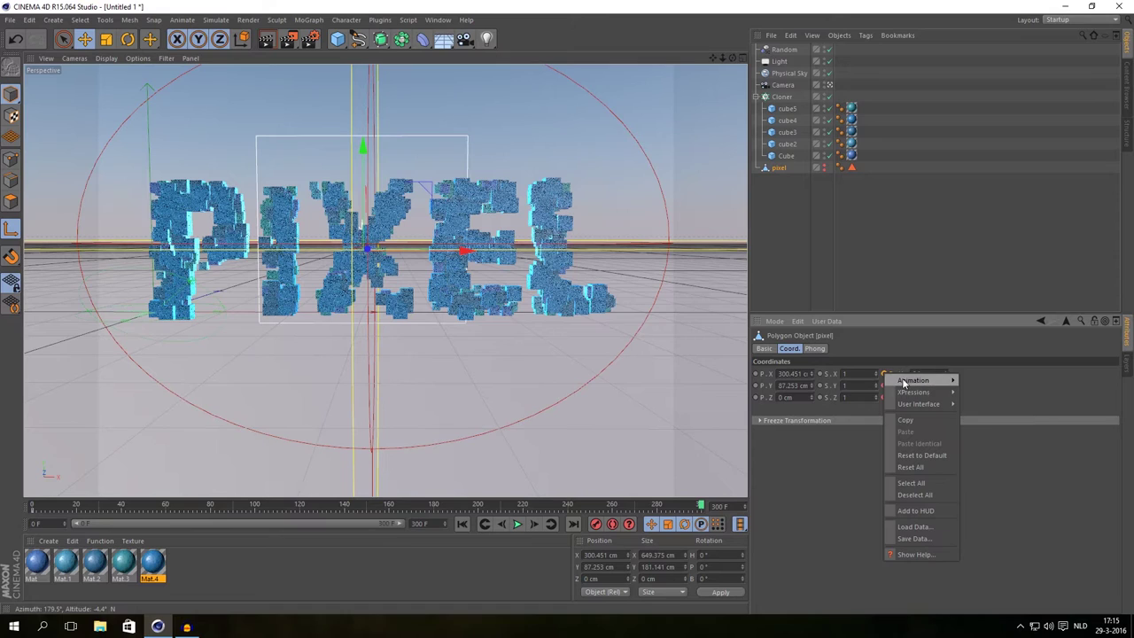
{"action": "mouse_move", "coordinate": [913, 375]}
{"action": "left_click", "coordinate": [993, 375]}
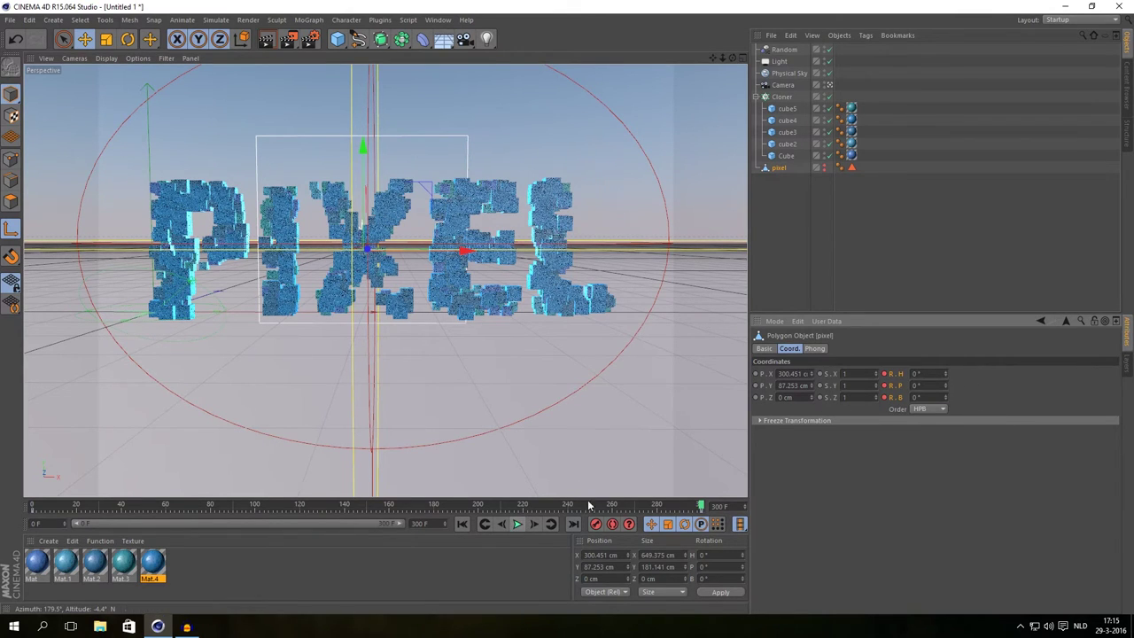
Play the text's rotation animation from frame 0, stop it near the end, and return to frame 0.
{"action": "left_click_drag", "start_coordinate": [702, 508], "coordinate": [2, 475]}
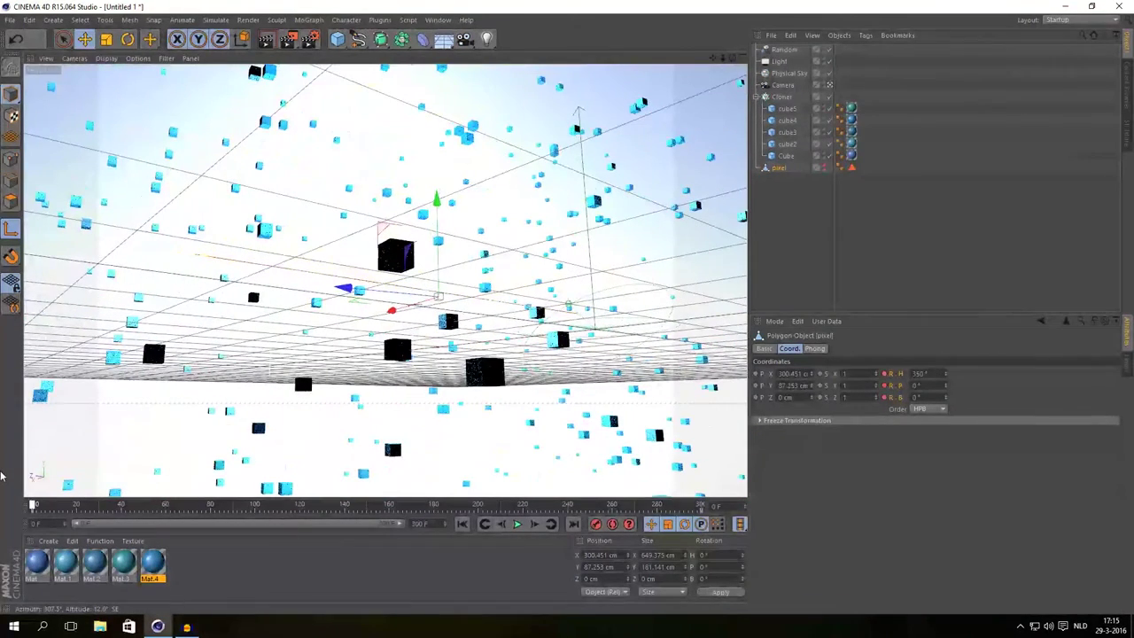
{"action": "left_click", "coordinate": [519, 527]}
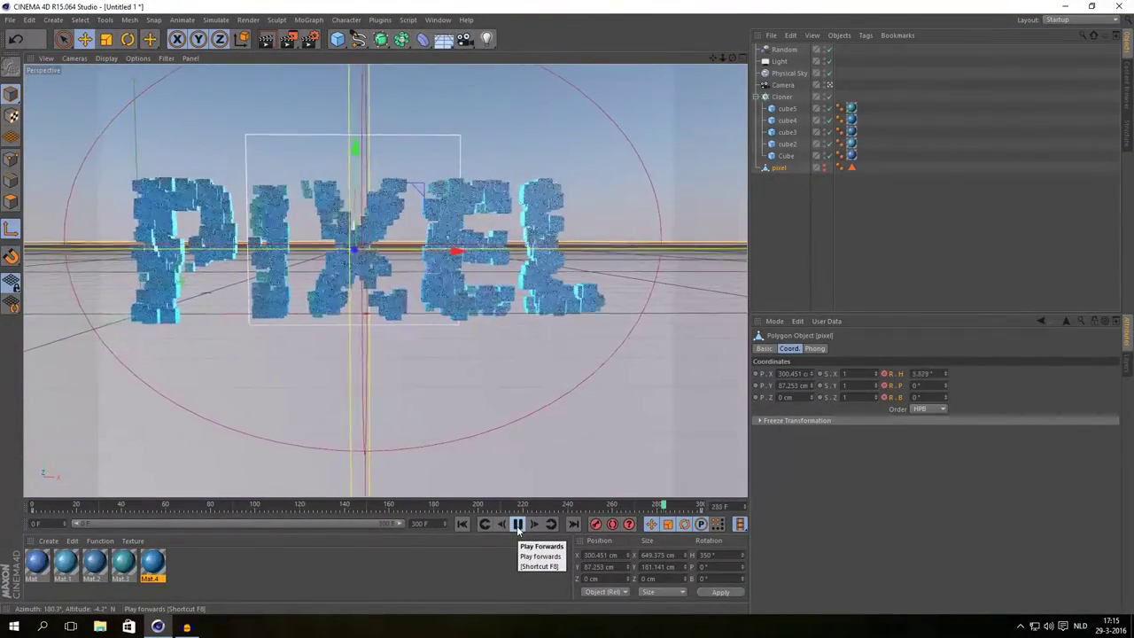
{"action": "left_click", "coordinate": [519, 523]}
{"action": "left_click_drag", "start_coordinate": [687, 516], "coordinate": [14, 498]}
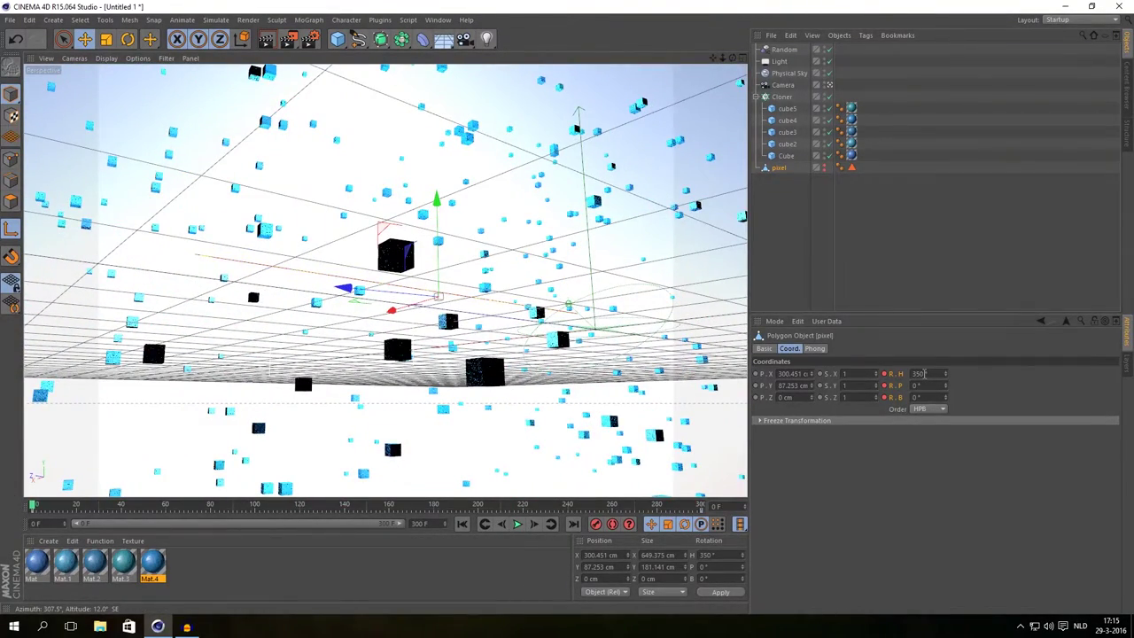
Try a heading rotation of 200° for the pixel object at frame 0 without adding a keyframe.
{"action": "left_click", "coordinate": [922, 373]}
{"action": "type", "text": "200"}
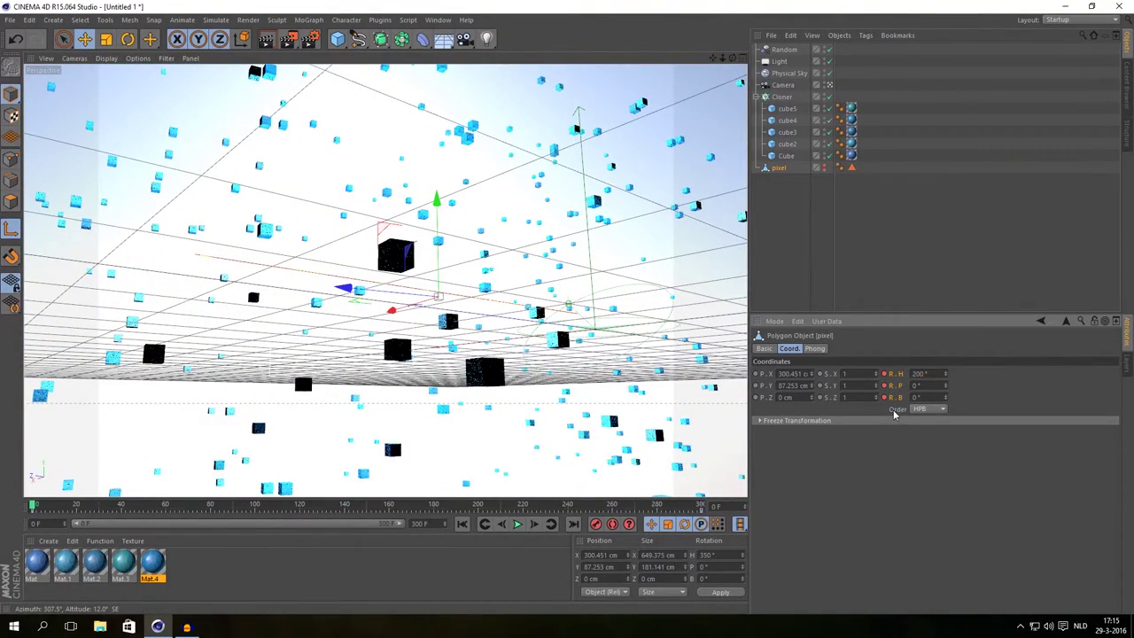
{"action": "key", "text": "Return"}
{"action": "mouse_move", "coordinate": [40, 509]}
{"action": "left_mouse_down"}
{"action": "mouse_move", "coordinate": [453, 505]}
{"action": "mouse_move", "coordinate": [39, 505]}
{"action": "left_mouse_up"}
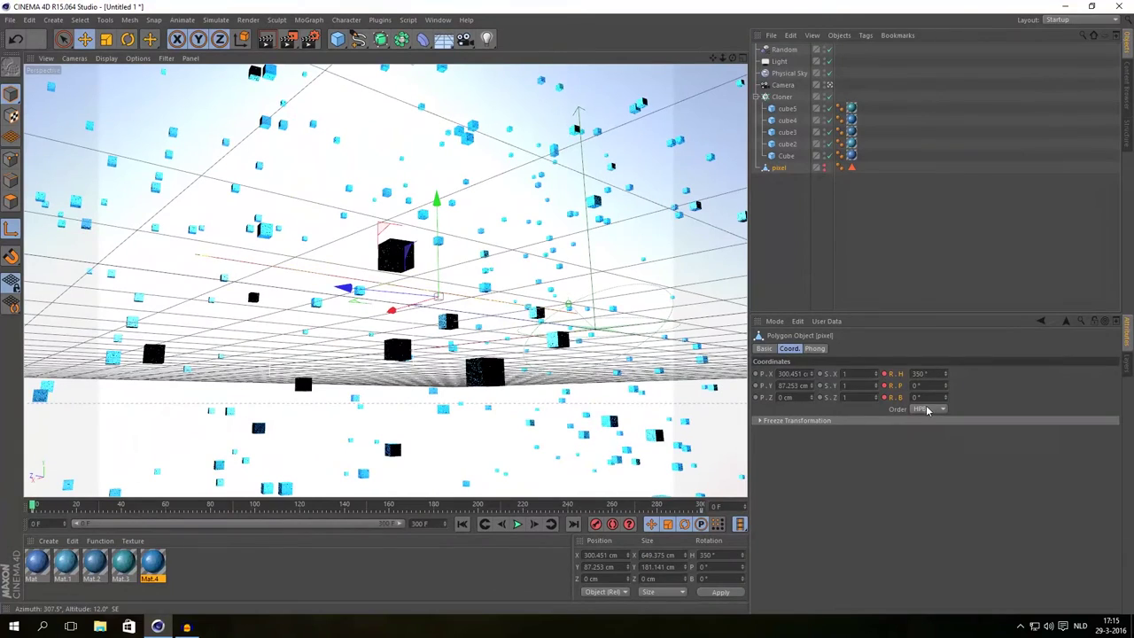
Set the pixel object's heading rotation to 200° at frame 0 and keyframe it.
{"action": "left_click", "coordinate": [935, 373]}
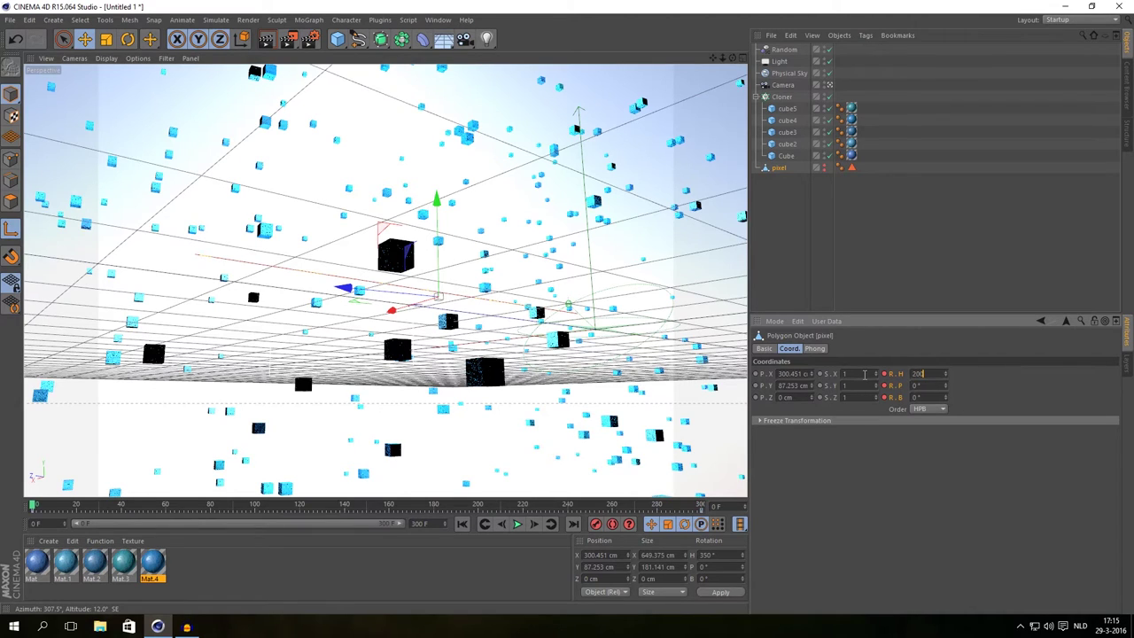
{"action": "type", "text": "200"}
{"action": "key", "text": "Return"}
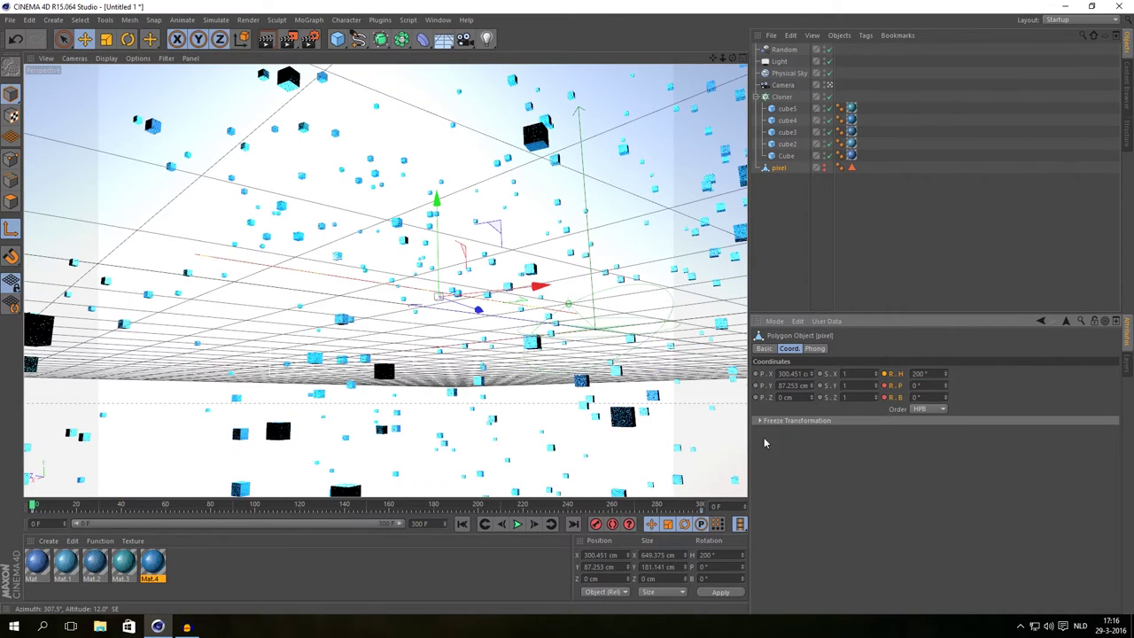
{"action": "right_click", "coordinate": [886, 374]}
{"action": "left_click", "coordinate": [882, 498]}
Scrub through the timeline and play the animation to check the text's wider rotation, stopping at frame 292.
{"action": "left_click_drag", "start_coordinate": [33, 505], "coordinate": [576, 502]}
{"action": "left_click", "coordinate": [517, 524]}
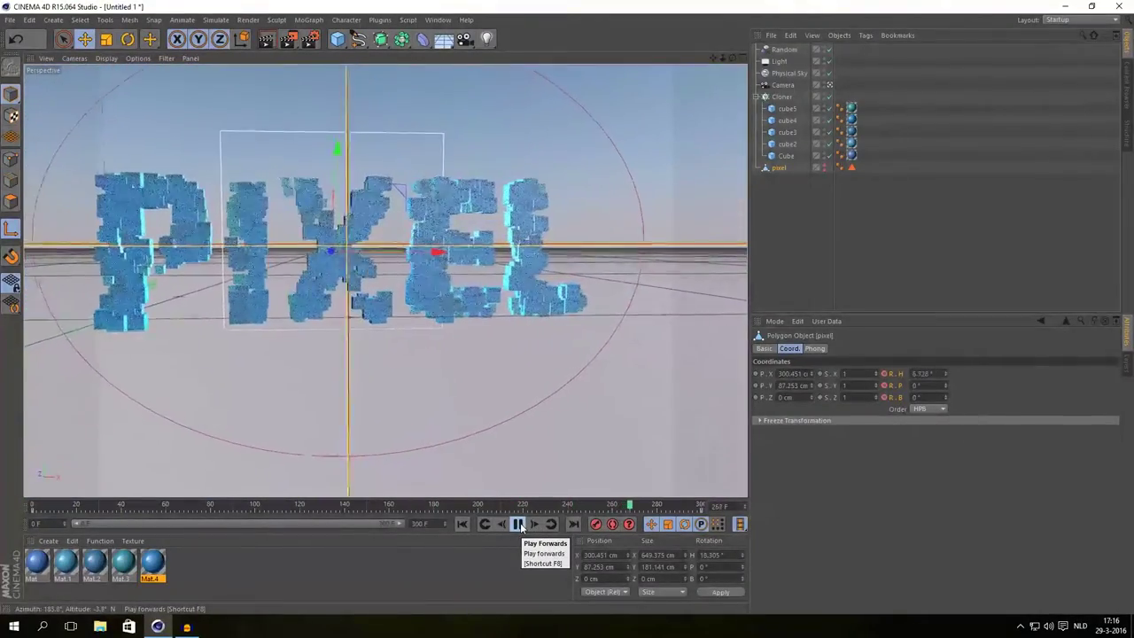
{"action": "left_click", "coordinate": [520, 524]}
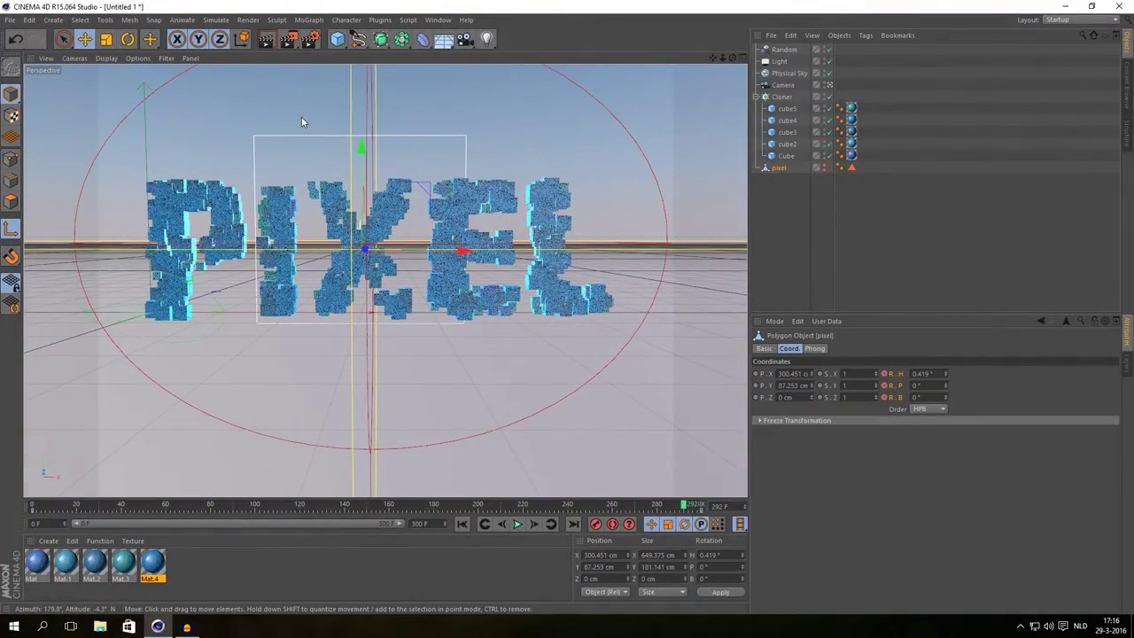
Open the render settings and set the output resolution to 1920 x 1080 pixels.
{"action": "left_click", "coordinate": [311, 42]}
{"action": "left_click_drag", "start_coordinate": [381, 13], "coordinate": [732, 104]}
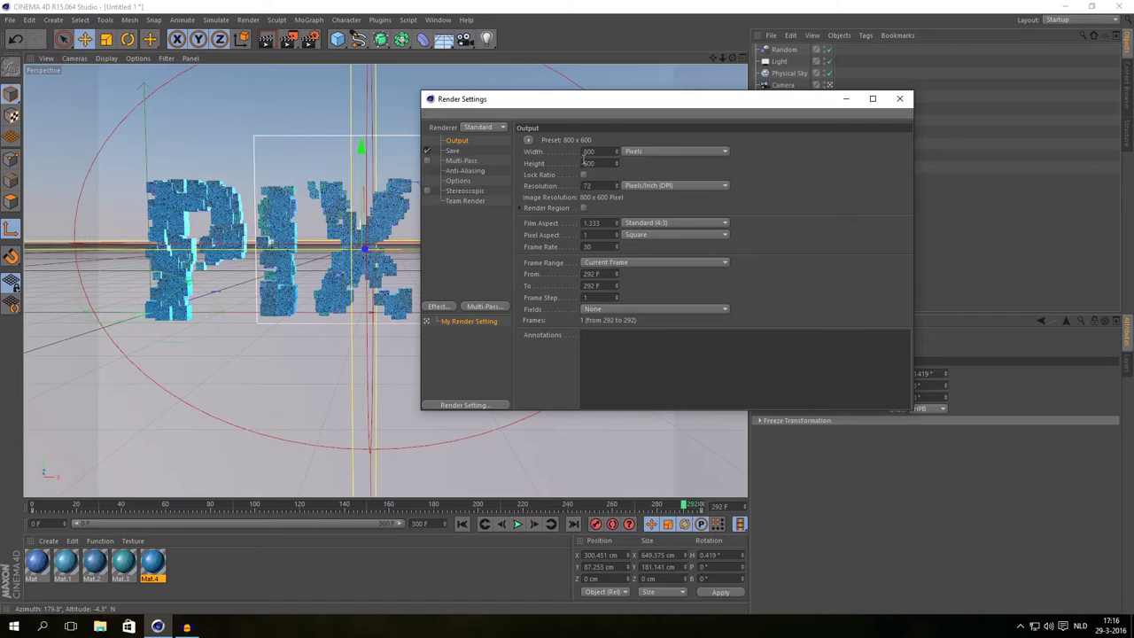
{"action": "left_click", "coordinate": [604, 153]}
{"action": "type", "text": "1920"}
{"action": "key", "text": "Tab"}
{"action": "type", "text": "1"}
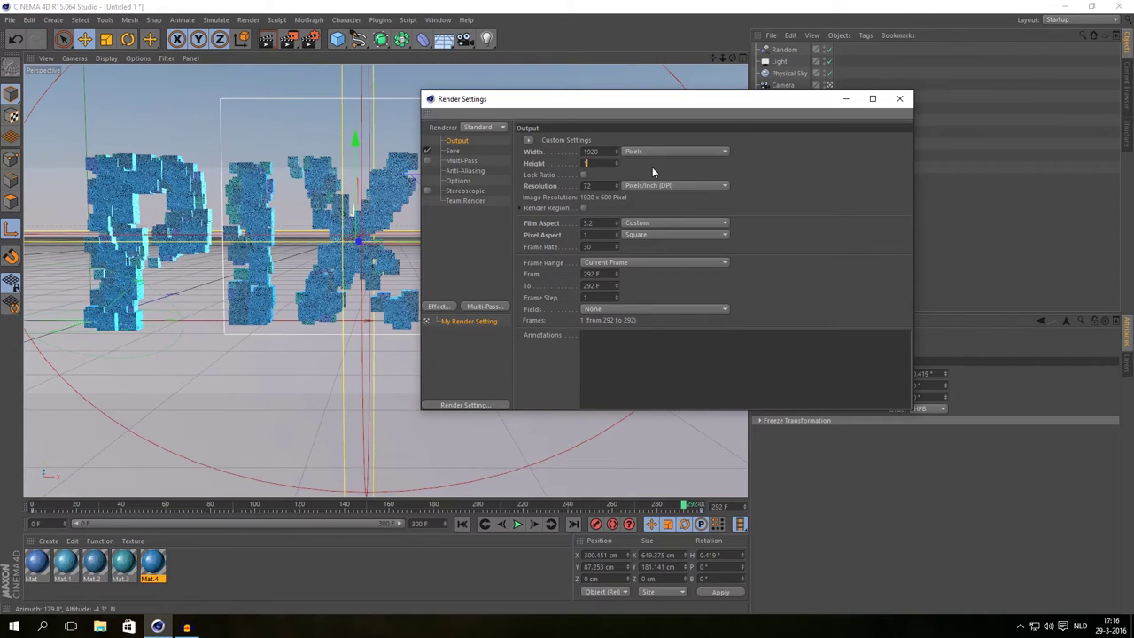
{"action": "type", "text": "080"}
{"action": "key", "text": "Return"}
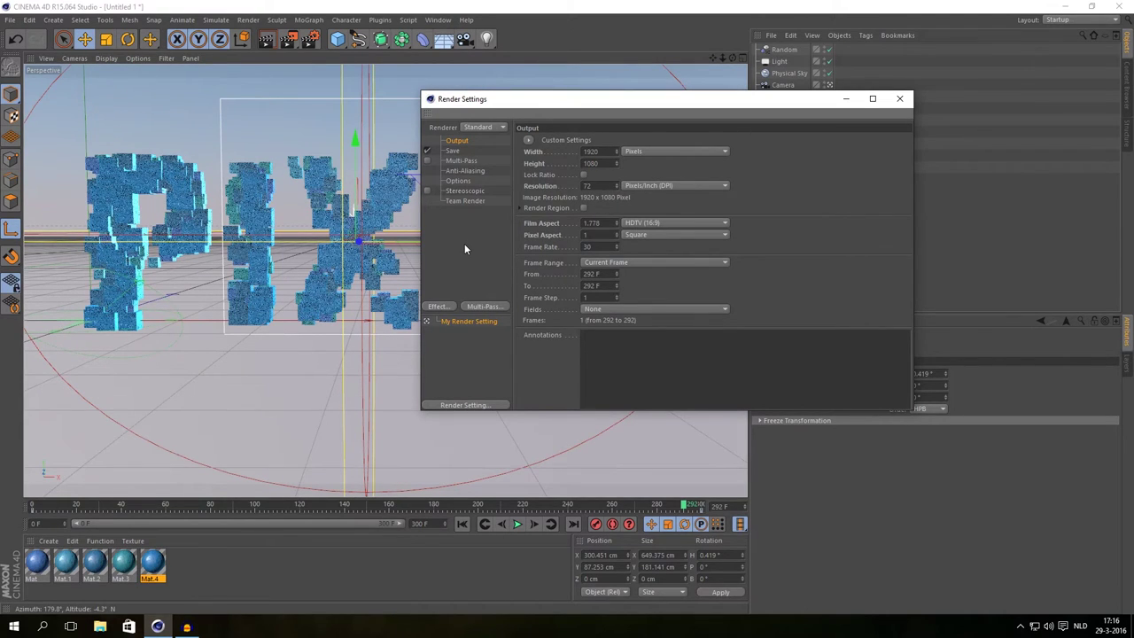
Set the render's save format to PNG.
{"action": "left_click", "coordinate": [459, 181]}
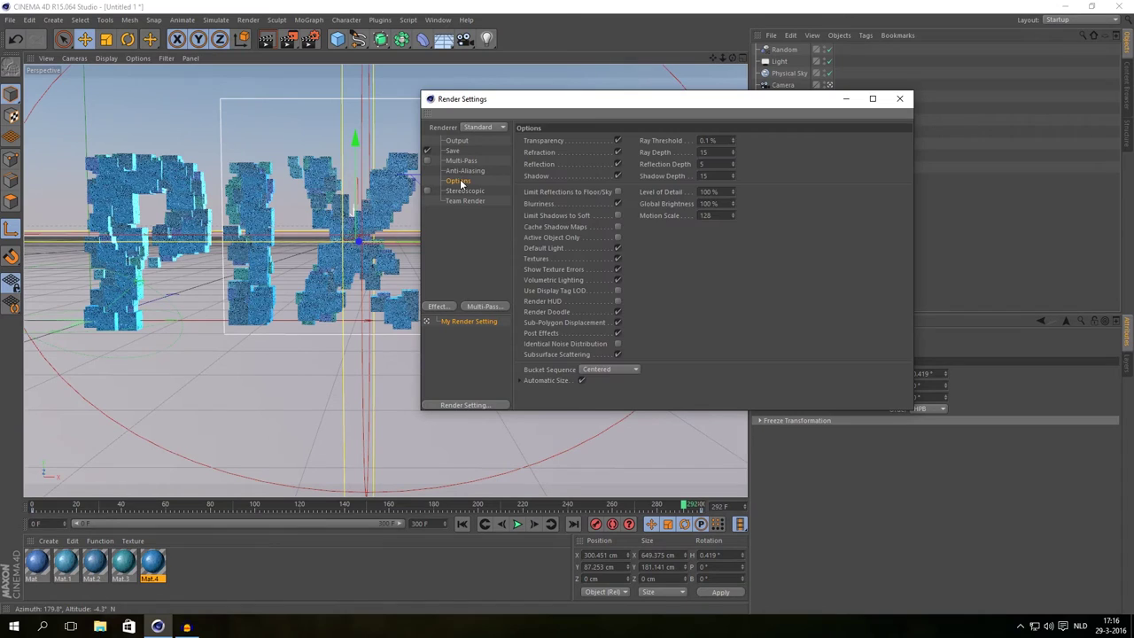
{"action": "left_click", "coordinate": [461, 142]}
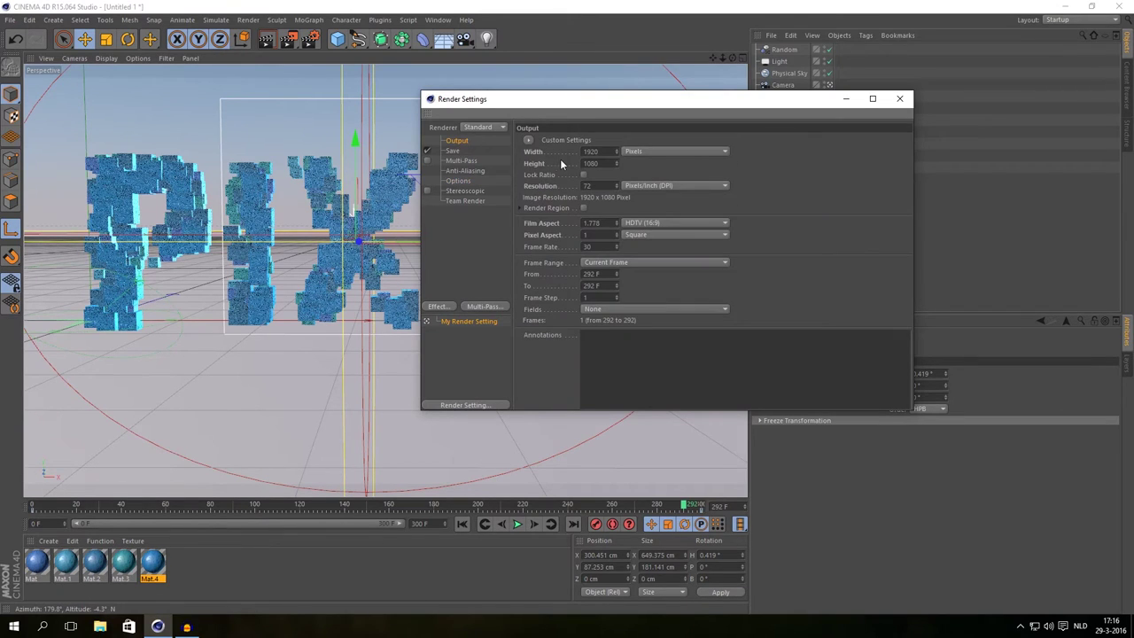
{"action": "left_click", "coordinate": [455, 150]}
{"action": "left_click", "coordinate": [646, 174]}
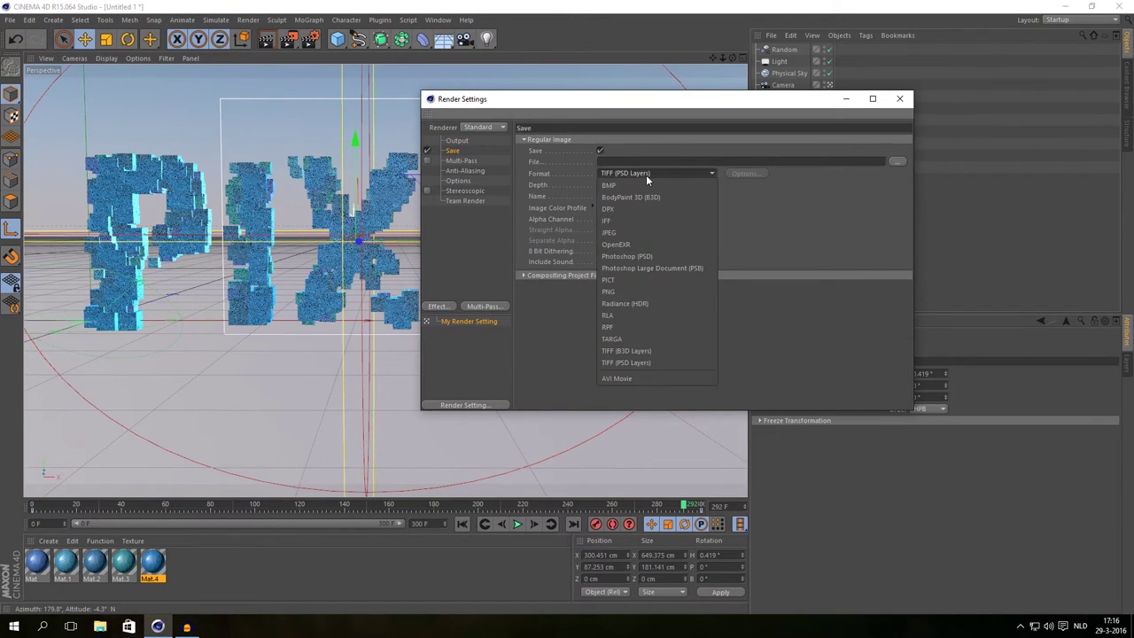
{"action": "left_click", "coordinate": [620, 291]}
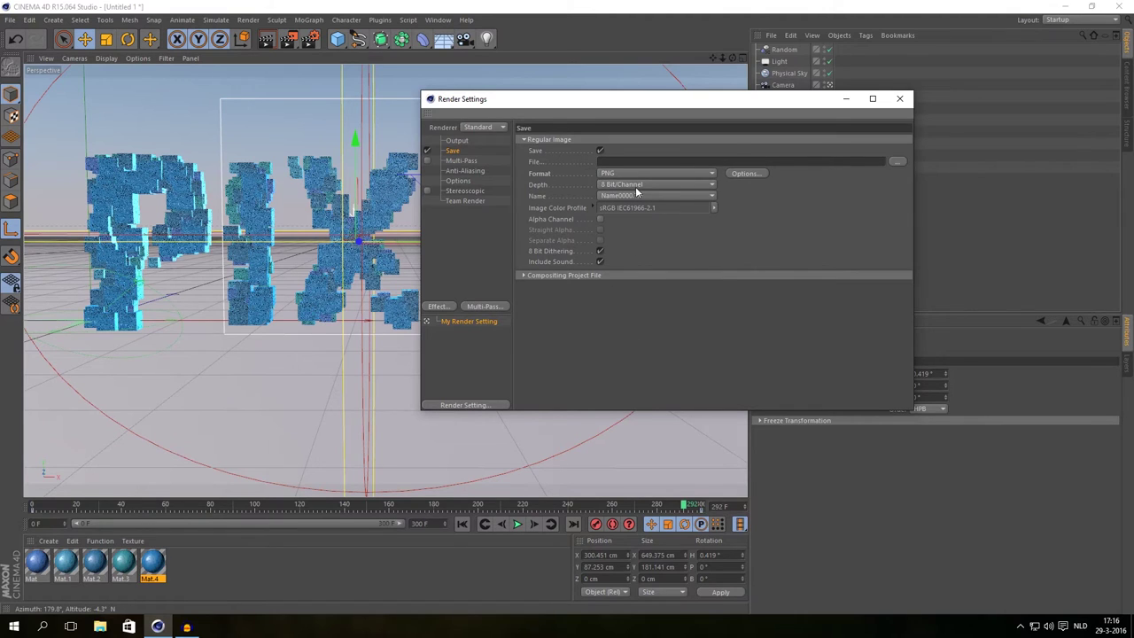
Browse for the render's save location and create and open a new folder named animation inside Pixel intro.
{"action": "left_click", "coordinate": [896, 161]}
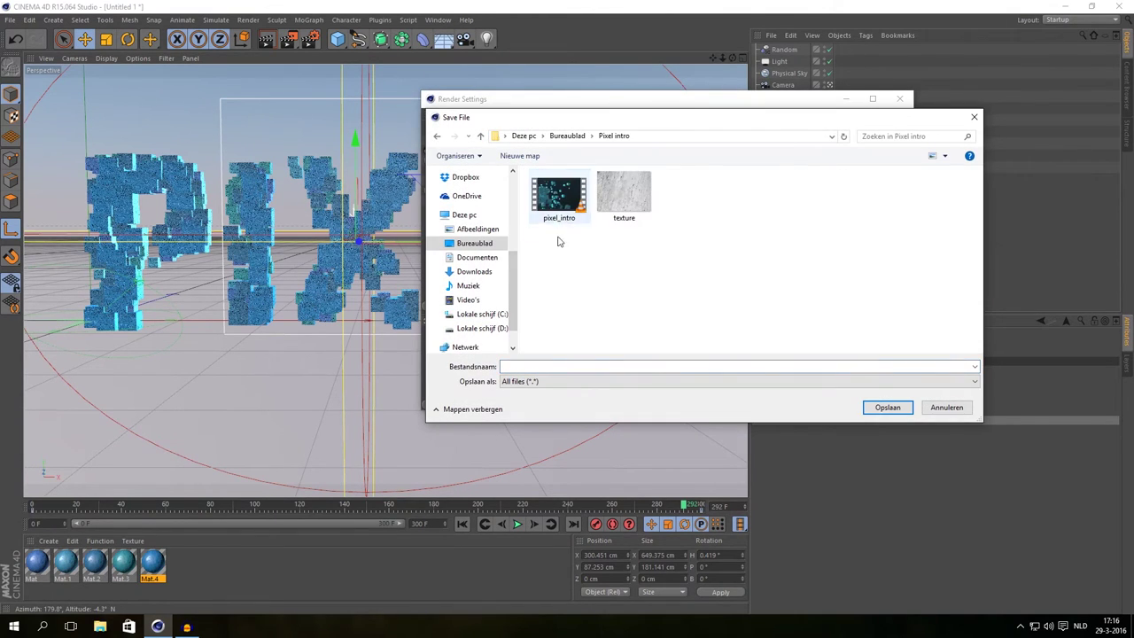
{"action": "right_click", "coordinate": [644, 294]}
{"action": "mouse_move", "coordinate": [688, 413]}
{"action": "left_click", "coordinate": [848, 418]}
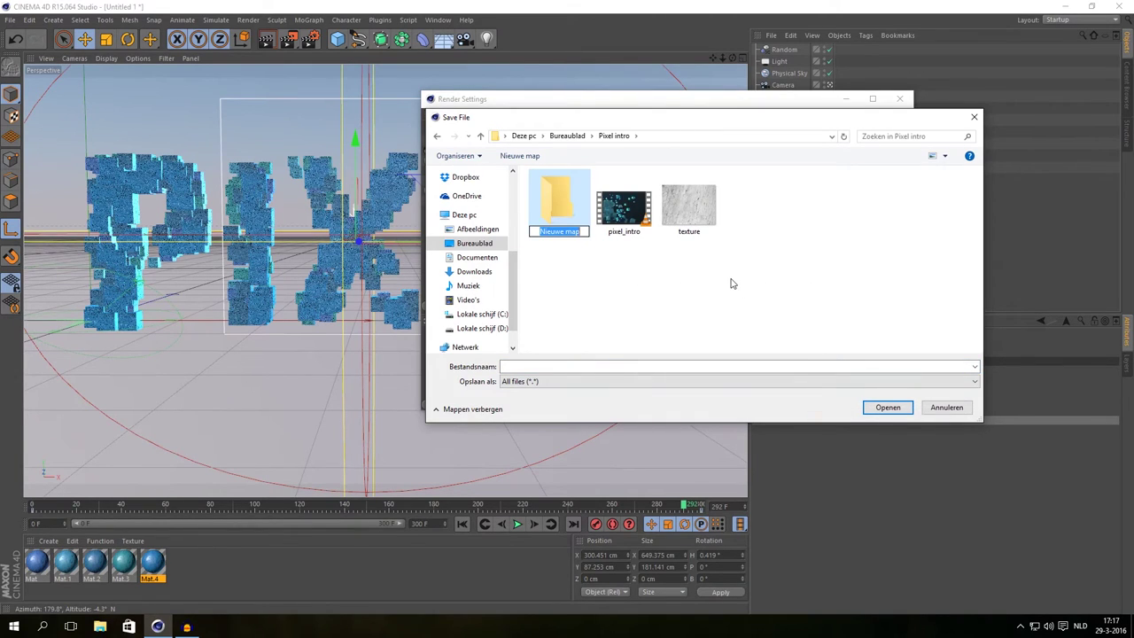
{"action": "type", "text": "animation"}
{"action": "key", "text": "Return"}
{"action": "key", "text": "Return"}
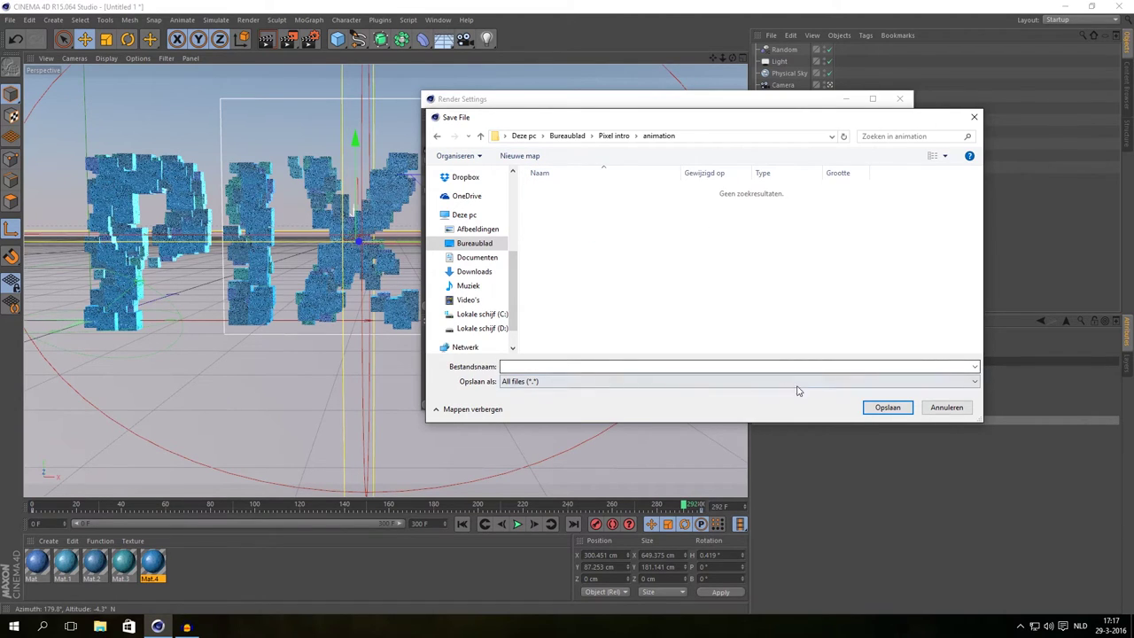
Name the render output file intro and save it in the animation folder.
{"action": "left_click", "coordinate": [671, 367]}
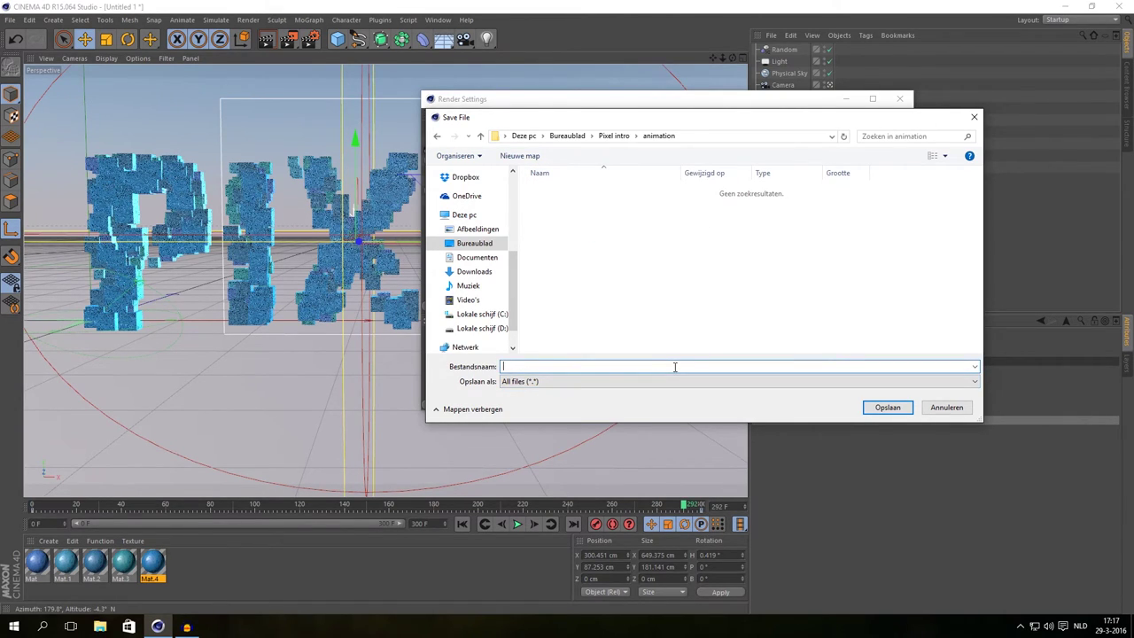
{"action": "type", "text": "animation"}
{"action": "key", "text": "ctrl+a"}
{"action": "type", "text": "intro"}
{"action": "key", "text": "Return"}
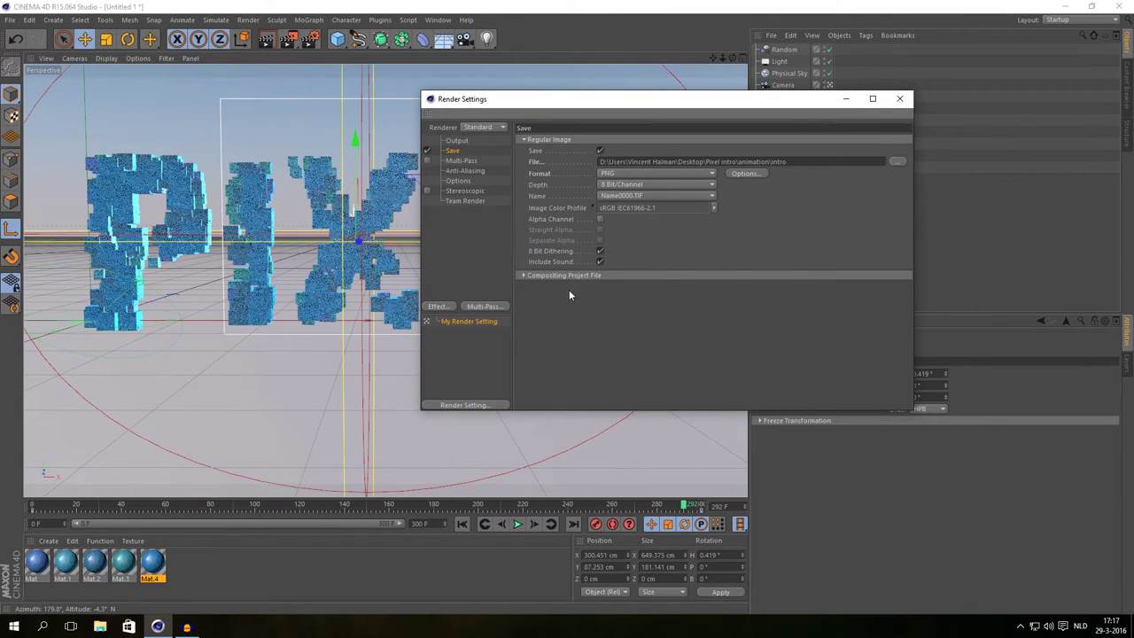
Set the render output's frame range from 0 to 300.
{"action": "left_click", "coordinate": [457, 180]}
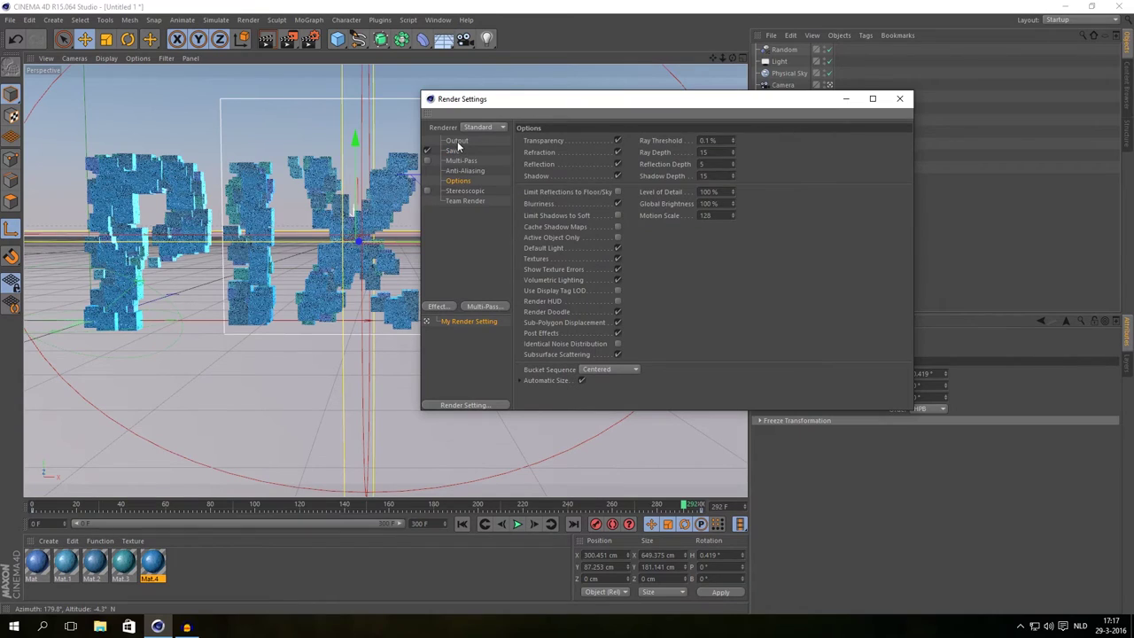
{"action": "left_click", "coordinate": [457, 141]}
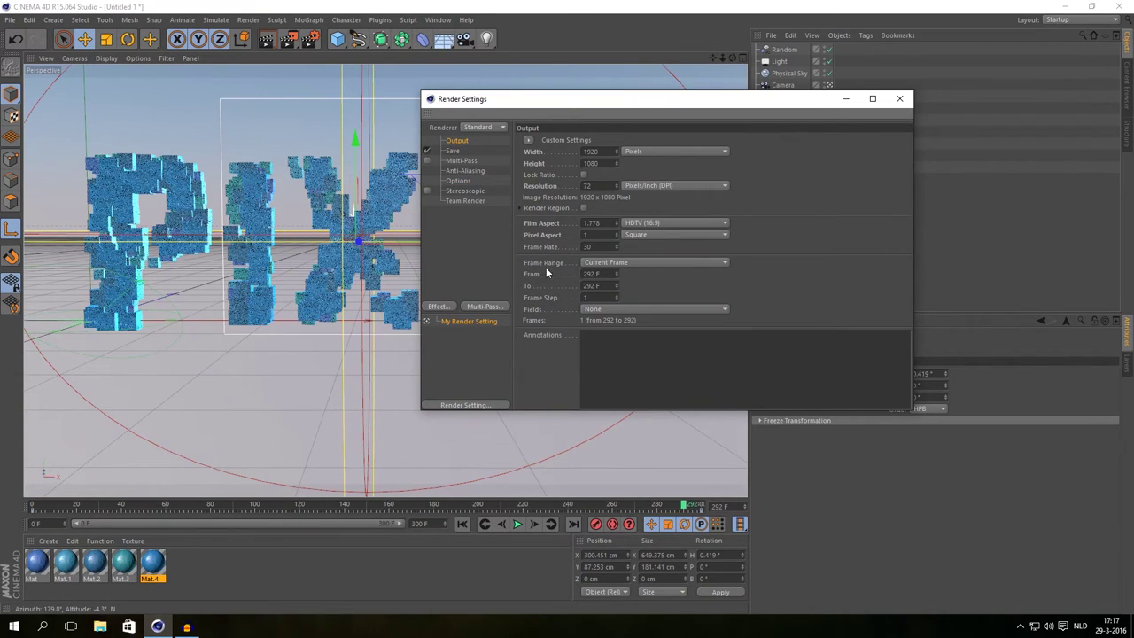
{"action": "left_click", "coordinate": [610, 274]}
{"action": "type", "text": "0"}
{"action": "key", "text": "Tab"}
{"action": "type", "text": "300"}
{"action": "key", "text": "Return"}
{"action": "left_click_drag", "start_coordinate": [585, 99], "coordinate": [702, 156]}
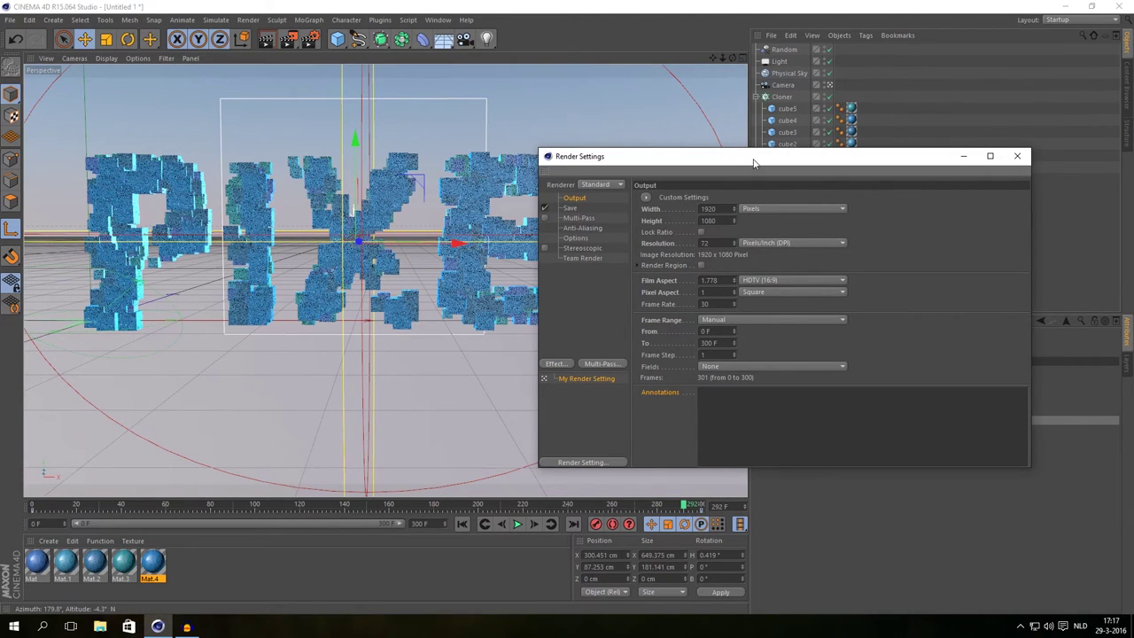
{"action": "left_click_drag", "start_coordinate": [754, 163], "coordinate": [422, 153]}
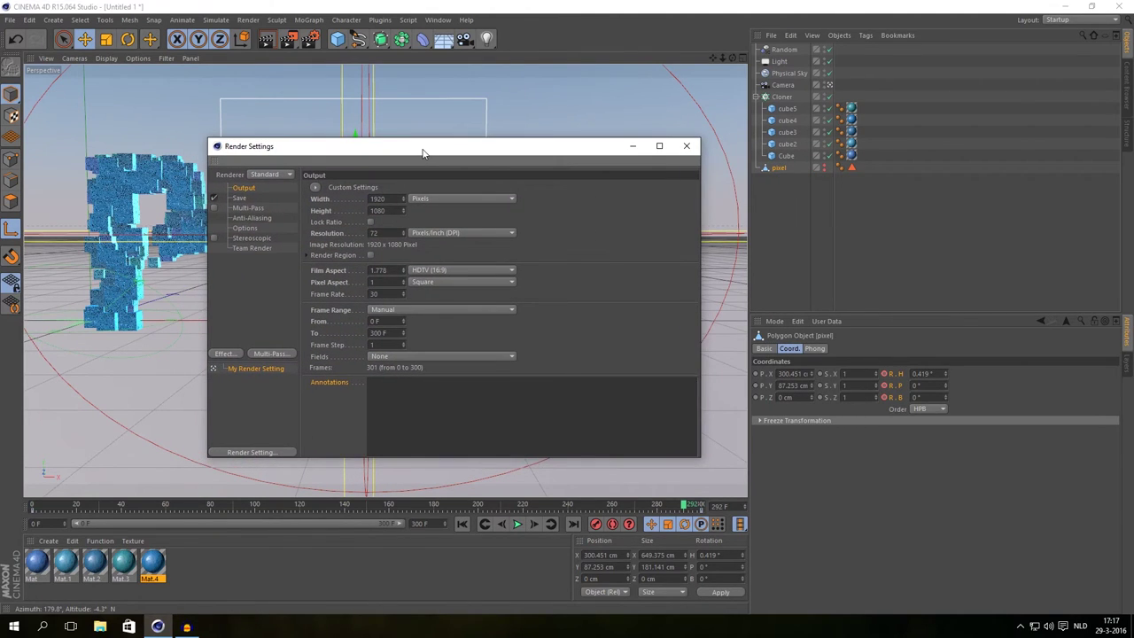
{"action": "left_click_drag", "start_coordinate": [505, 154], "coordinate": [762, 182]}
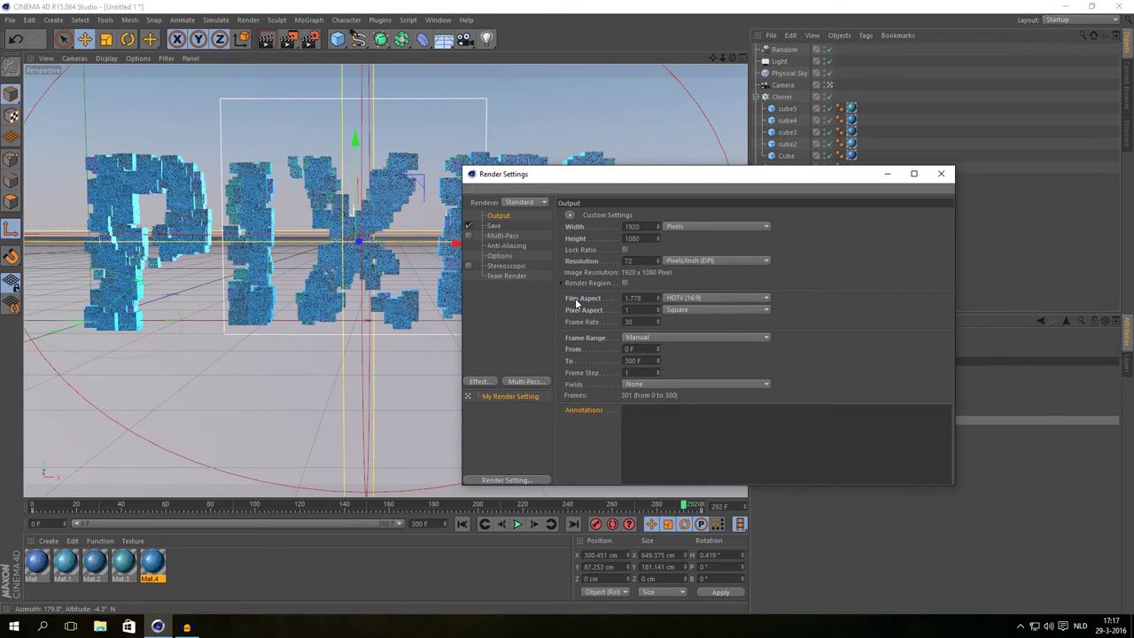
Review the render settings for options, saving and output, including the available image and movie file formats.
{"action": "left_click", "coordinate": [505, 257]}
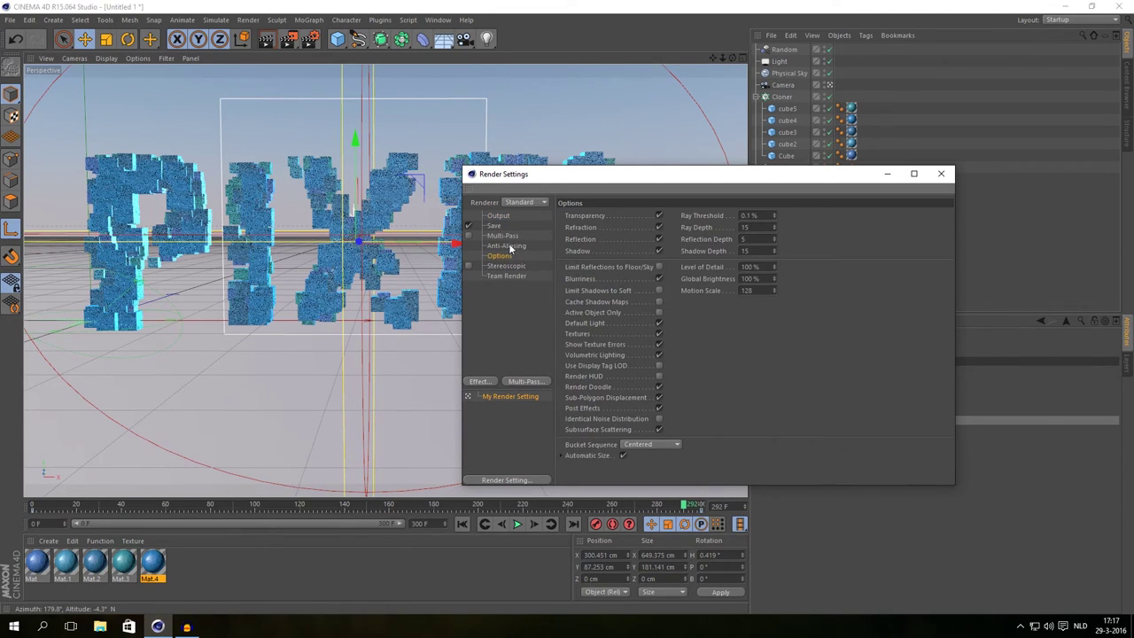
{"action": "left_click", "coordinate": [500, 216]}
{"action": "left_click", "coordinate": [495, 226]}
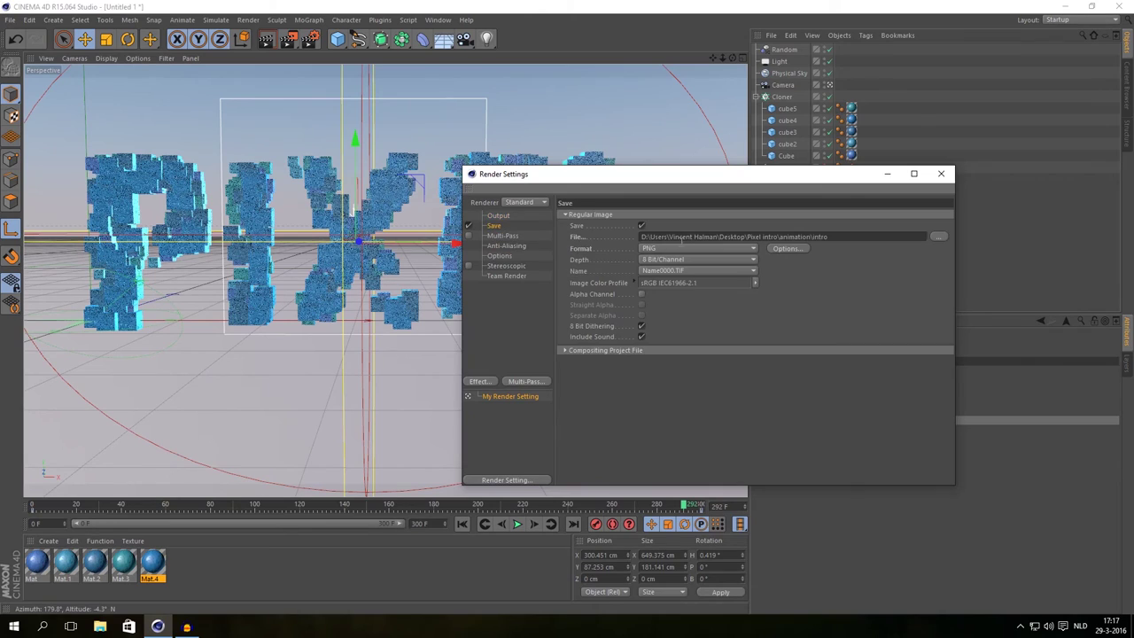
{"action": "left_click", "coordinate": [684, 248]}
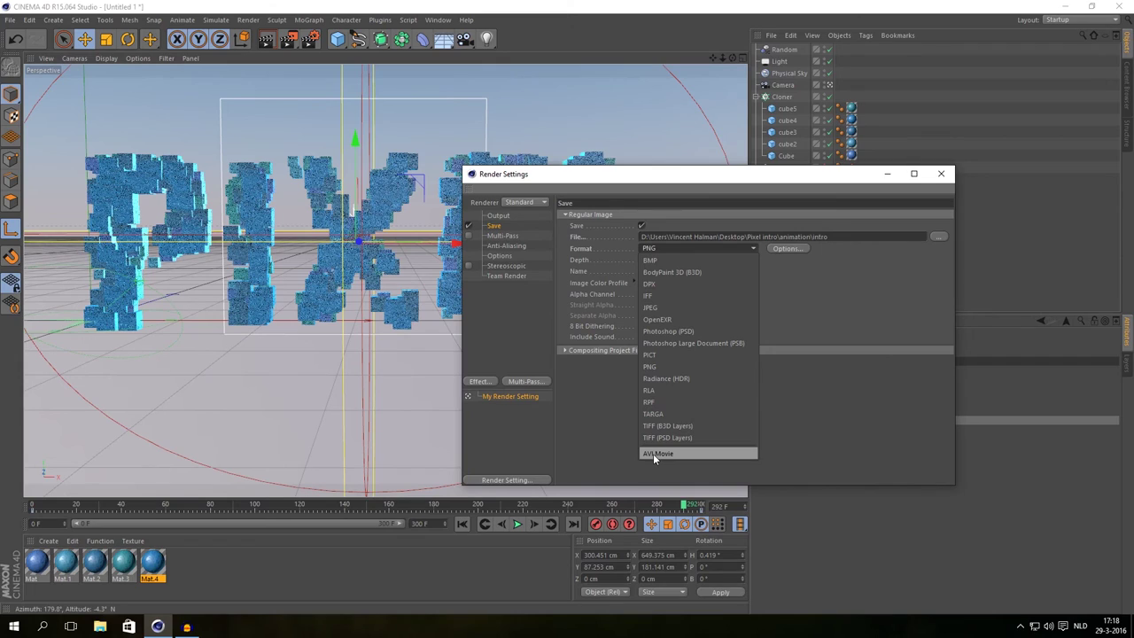
{"action": "left_click", "coordinate": [503, 331]}
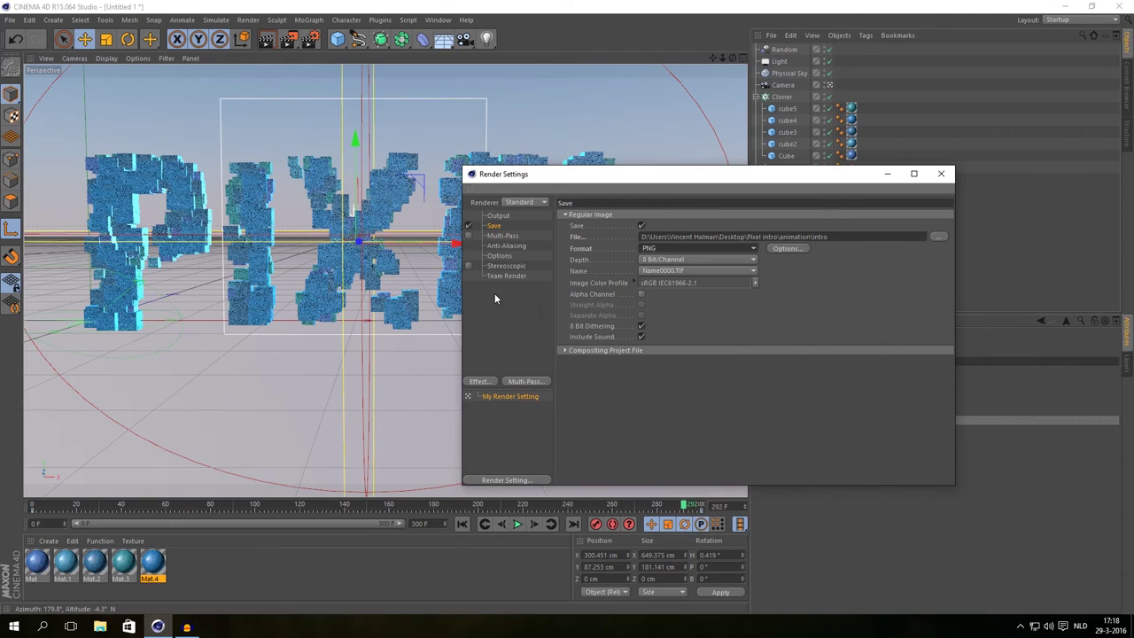
{"action": "left_click", "coordinate": [499, 216]}
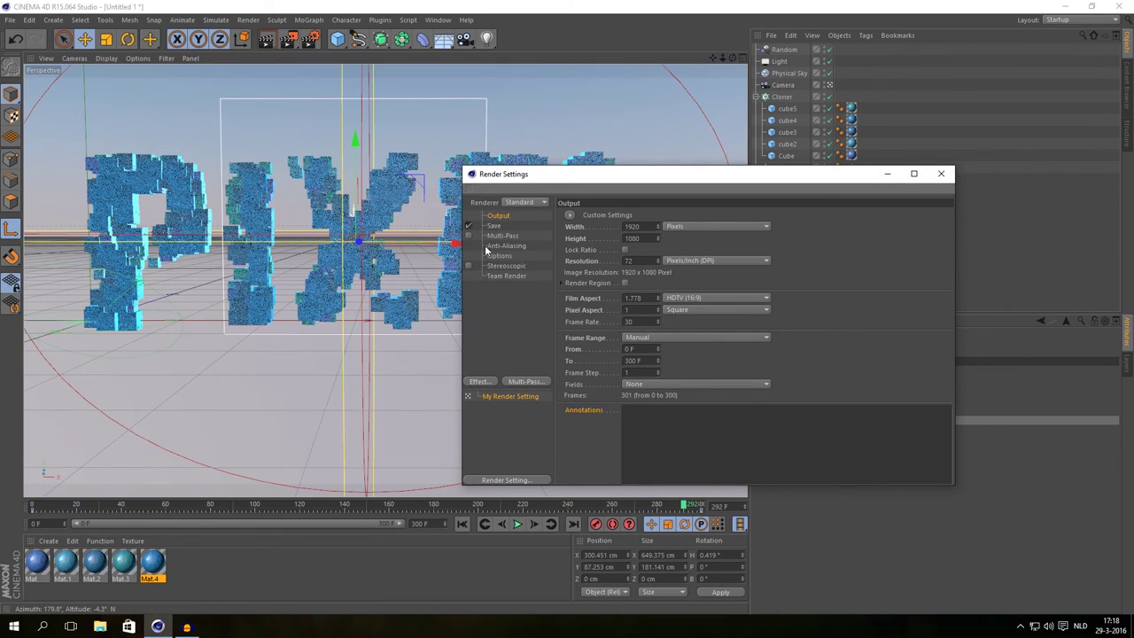
Add the Ambient Occlusion effect to the render settings and close the settings window.
{"action": "left_click", "coordinate": [483, 344]}
{"action": "left_click", "coordinate": [480, 381]}
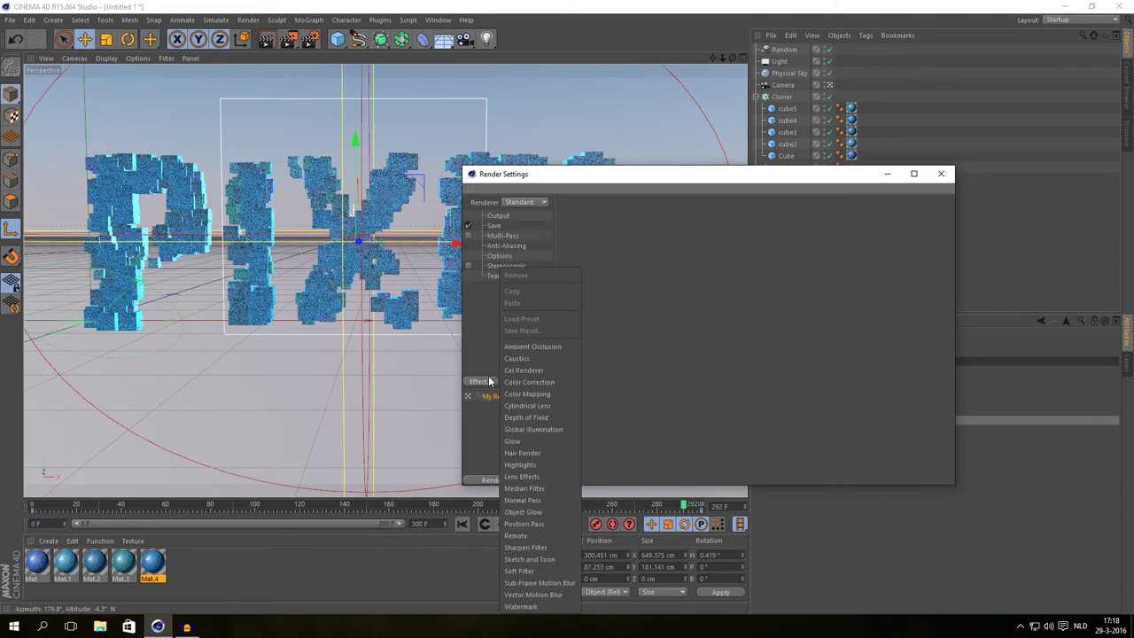
{"action": "left_click", "coordinate": [572, 357]}
{"action": "left_click", "coordinate": [941, 173]}
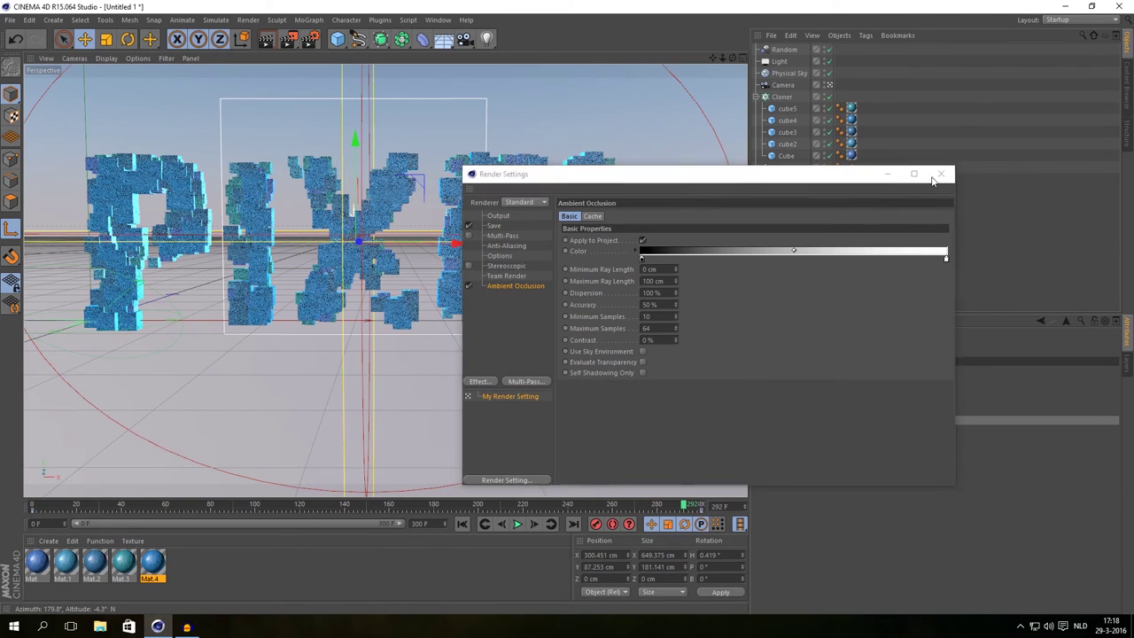